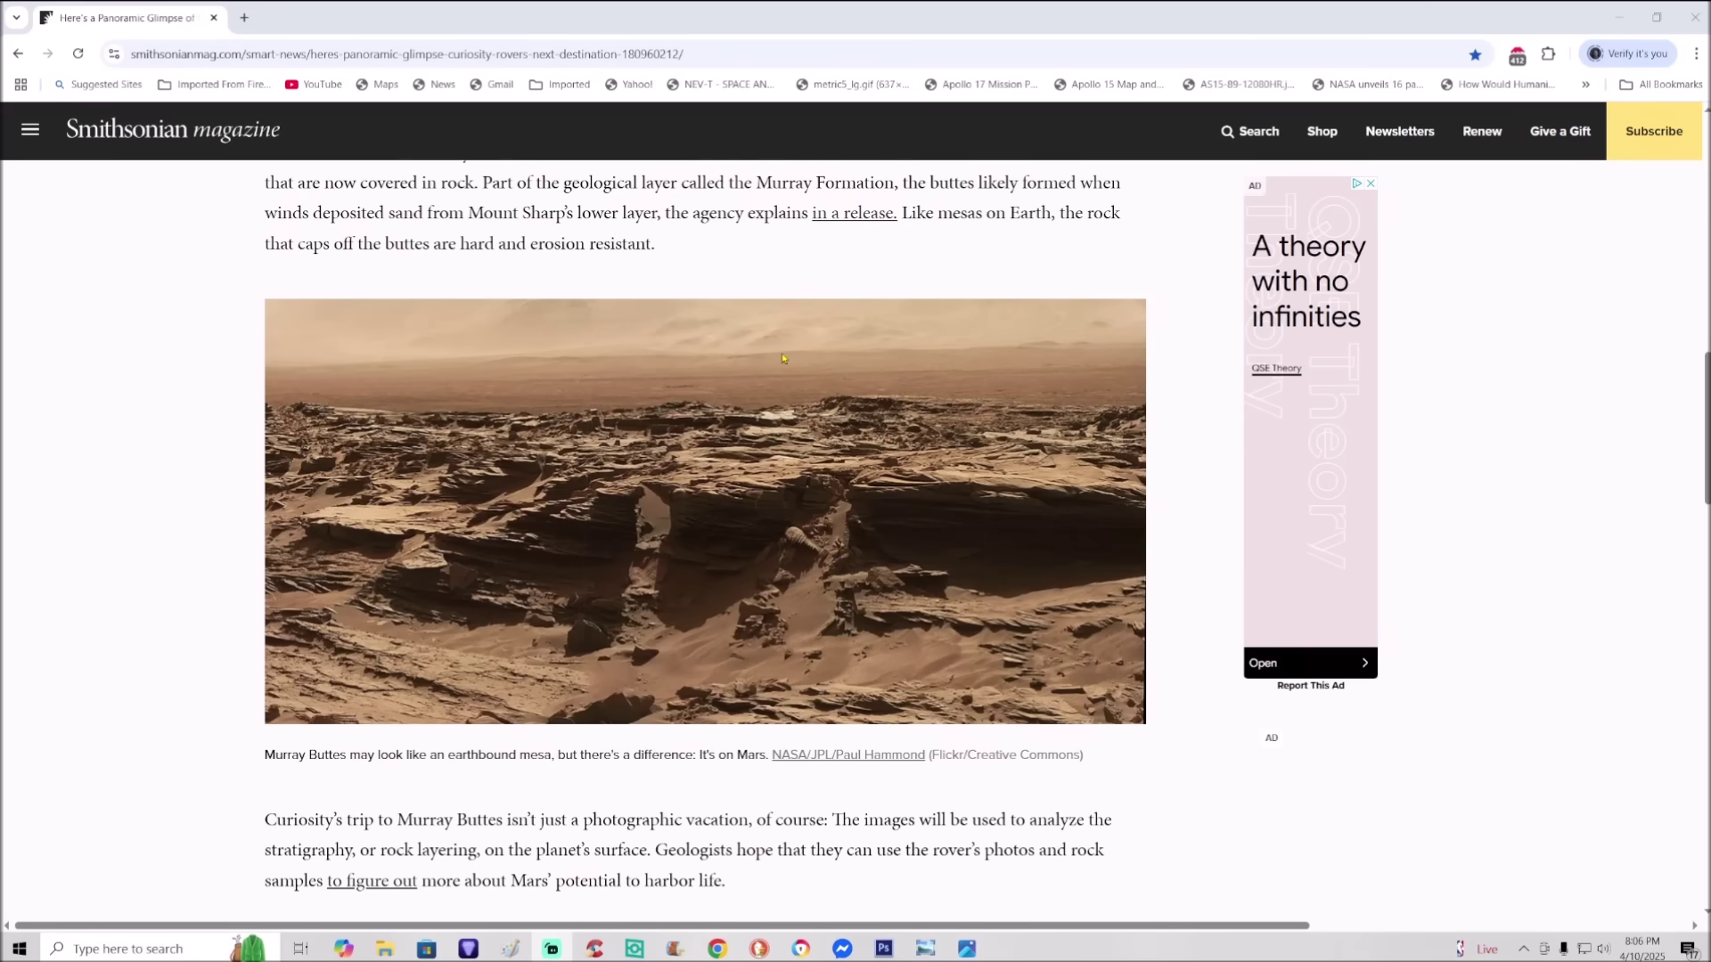
Step: Scroll the Smithsonian article up to its headline and back down to the Murray Buttes panorama and caption
scroll(782, 356, up, 15)
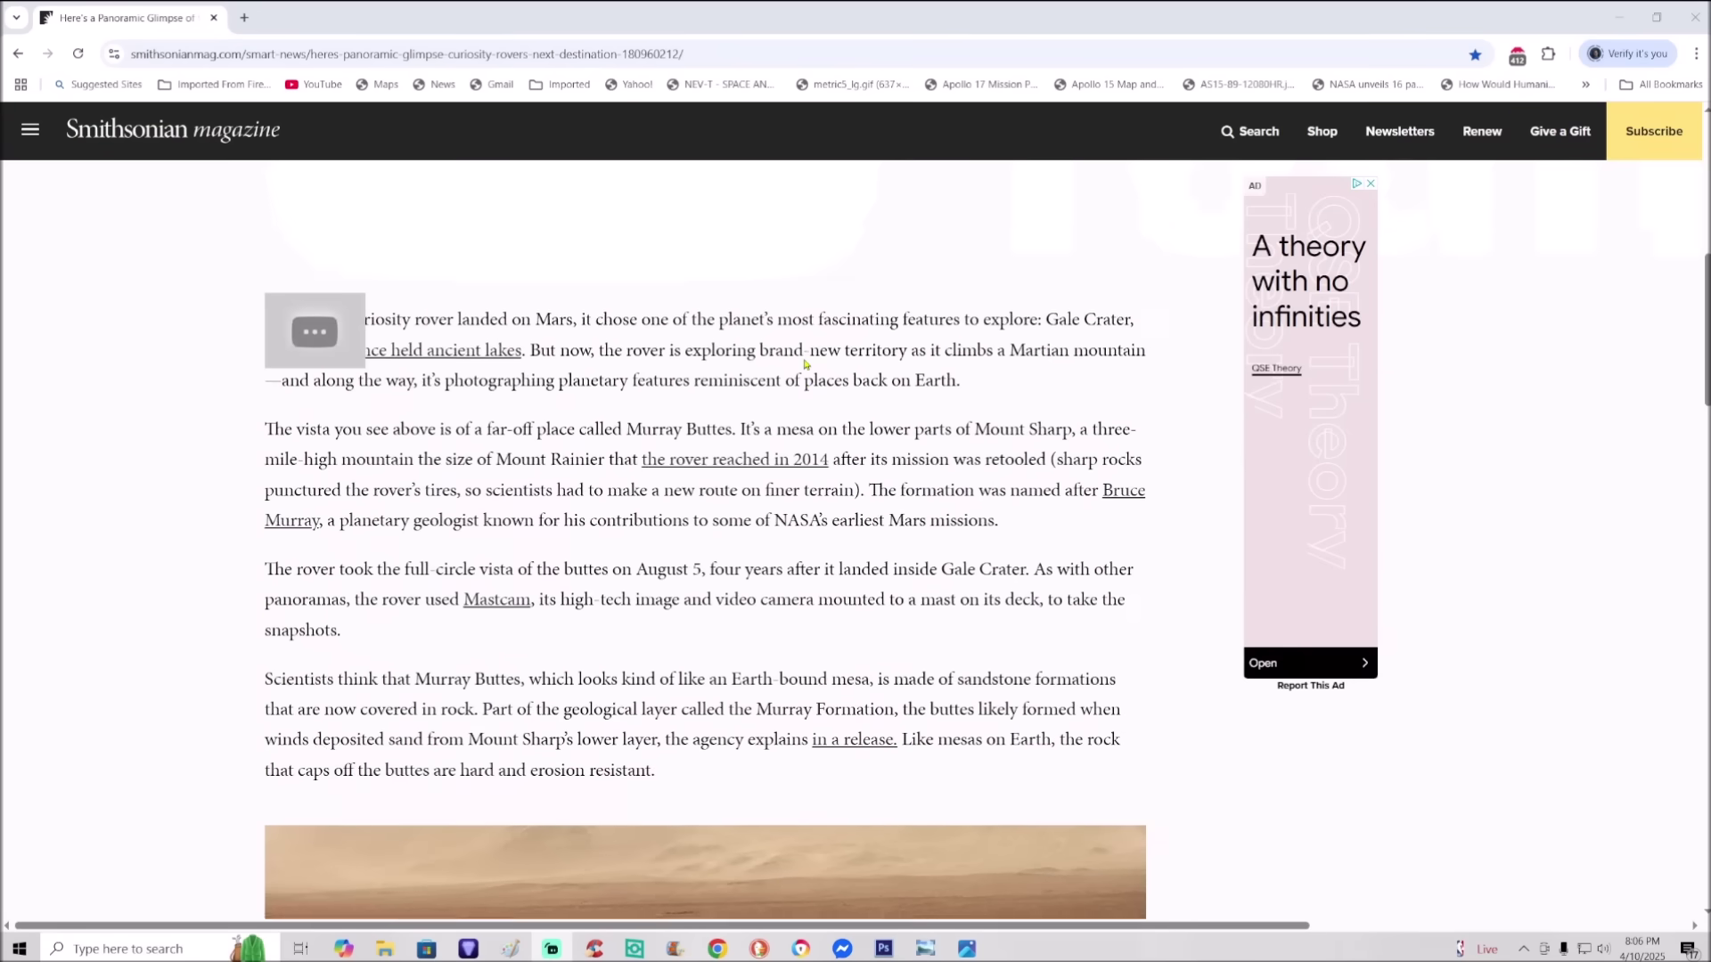
scroll(805, 365, up, 2)
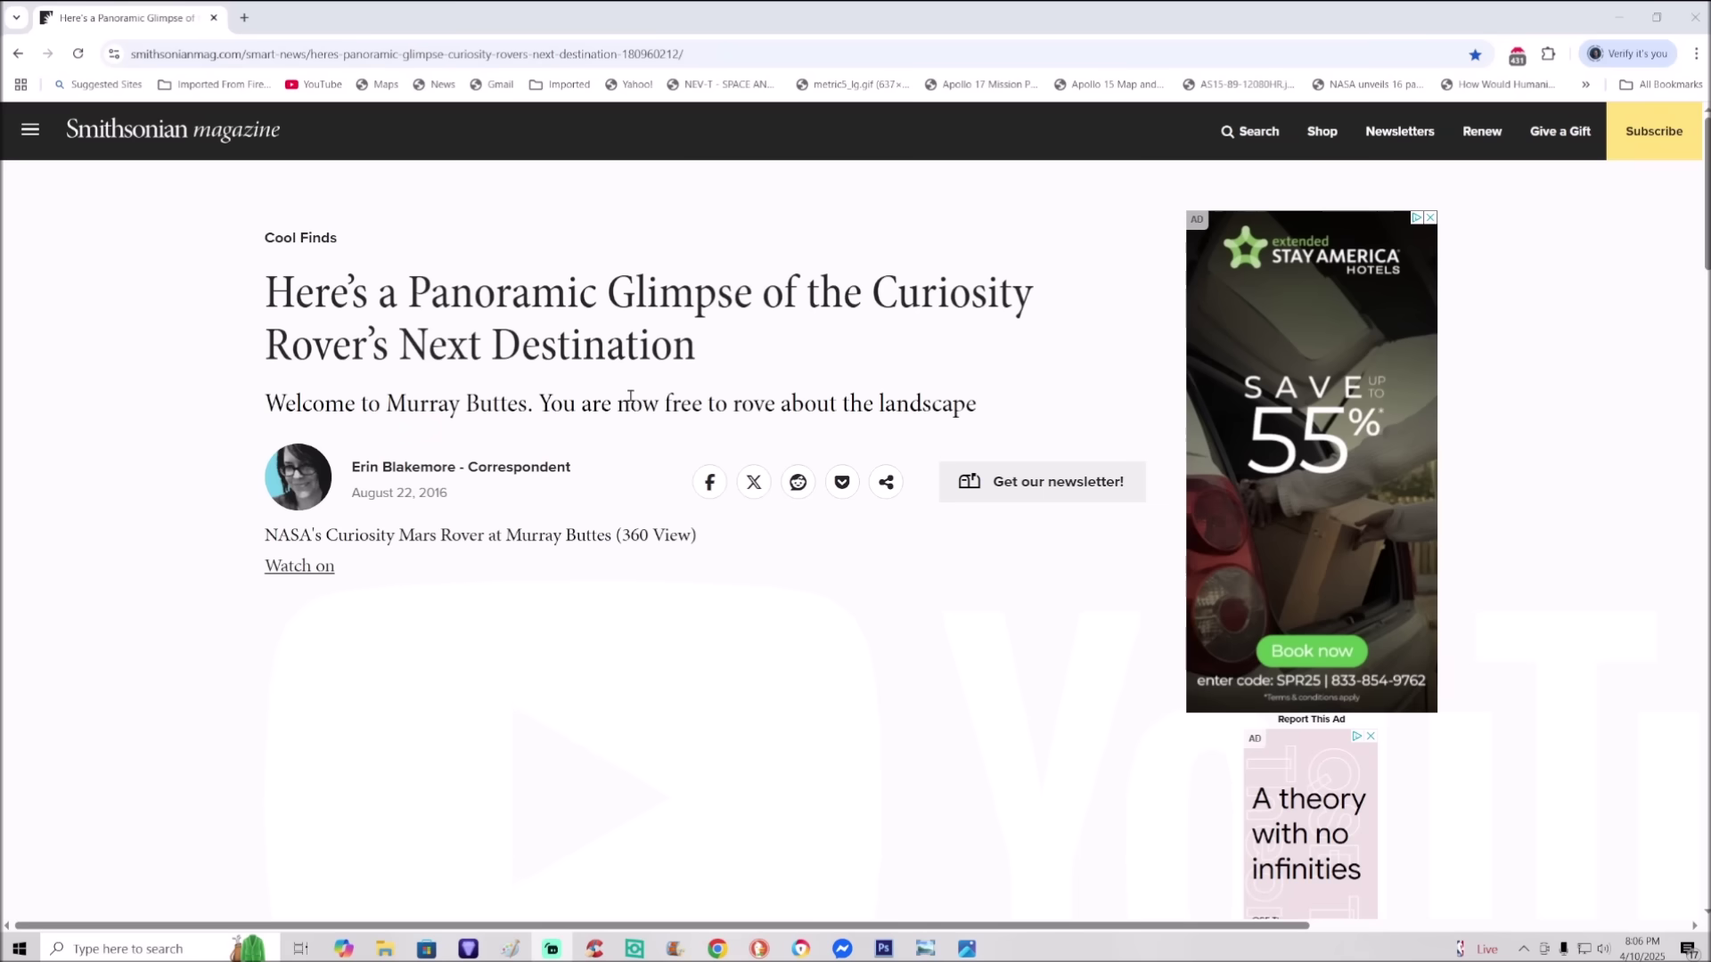
scroll(679, 430, down, 1)
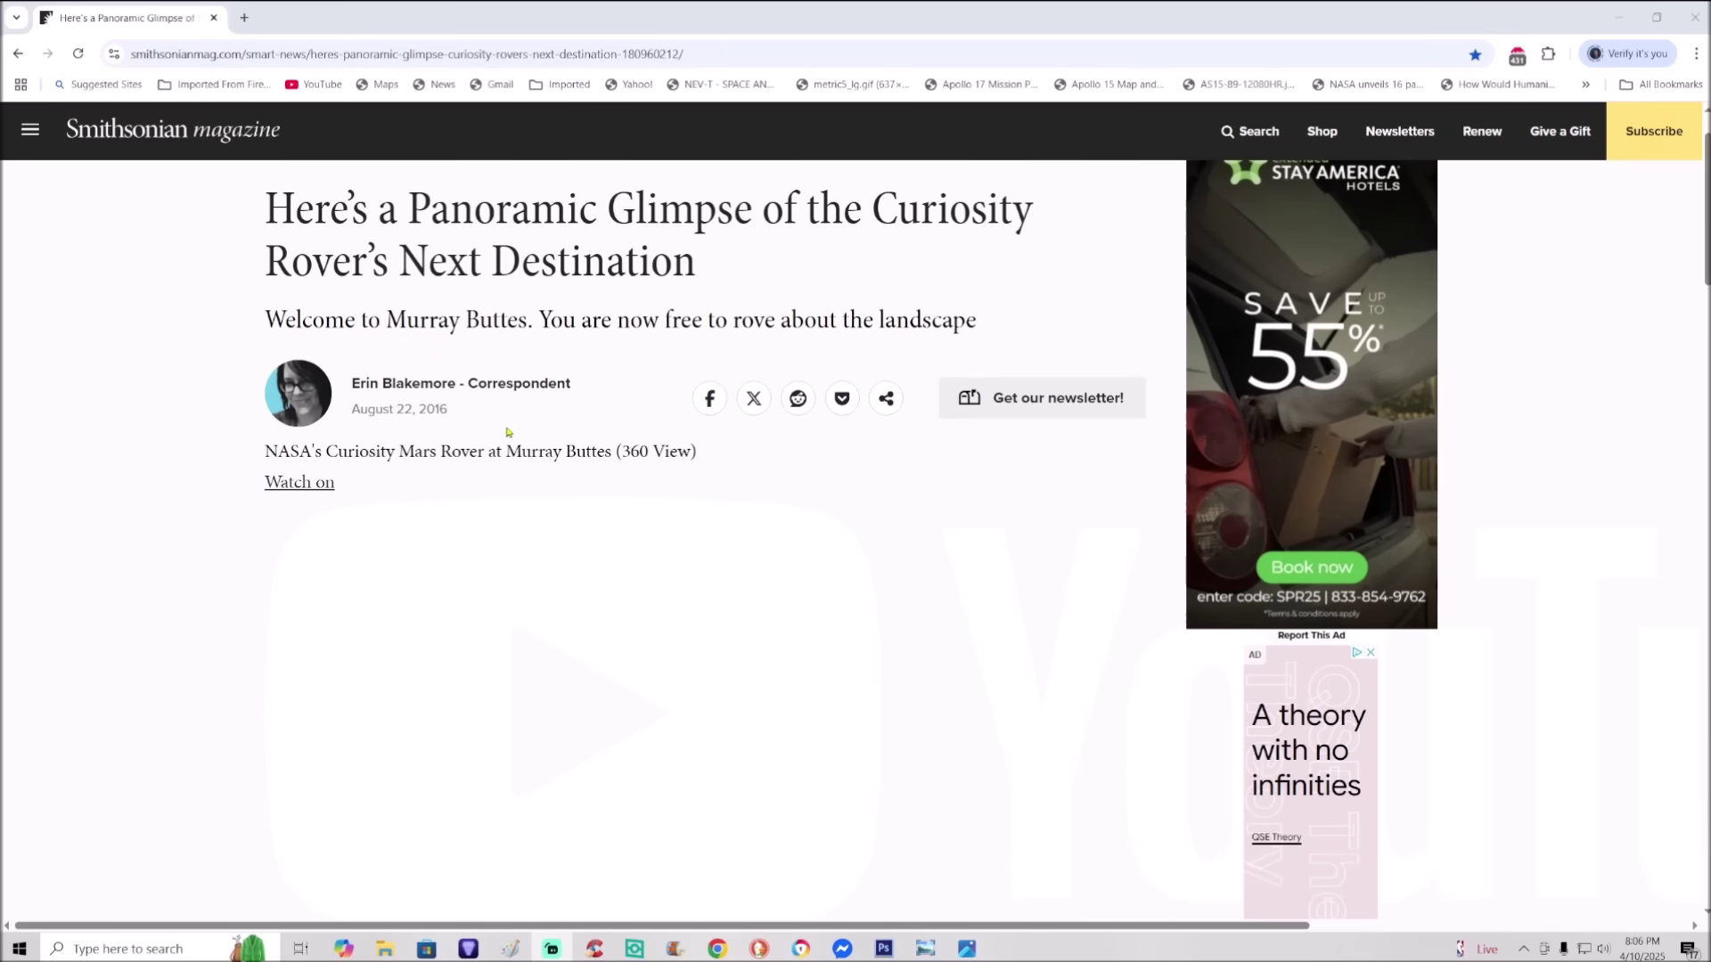
scroll(784, 515, down, 5)
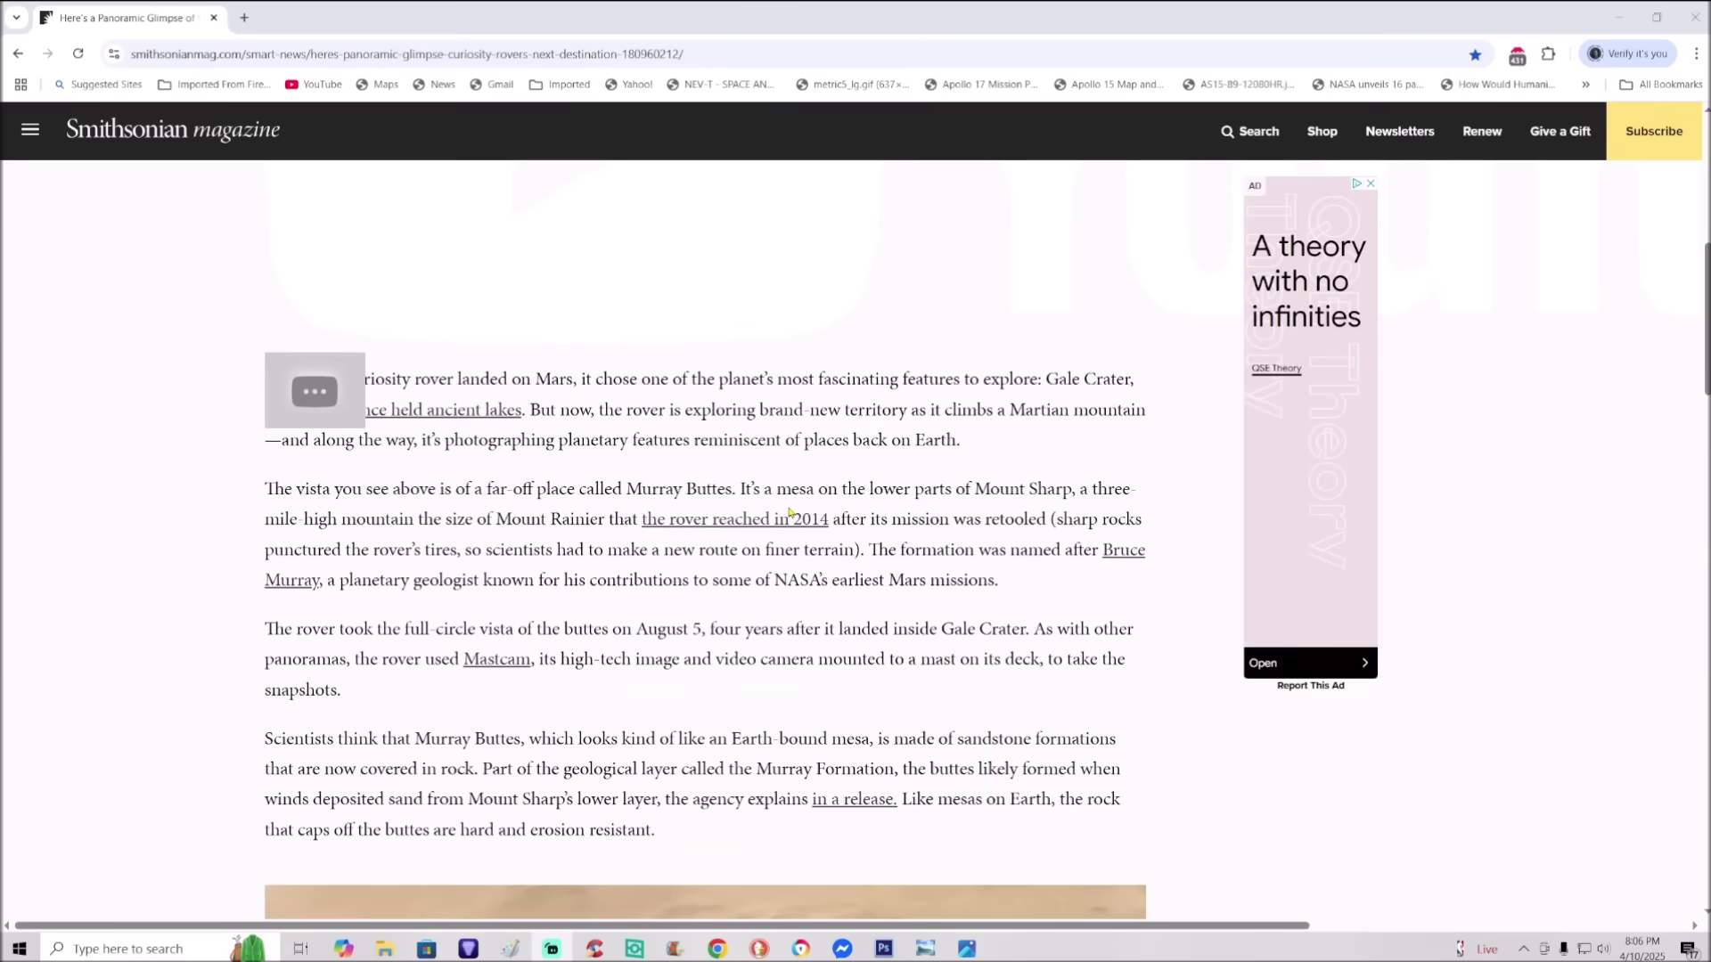
scroll(790, 513, down, 5)
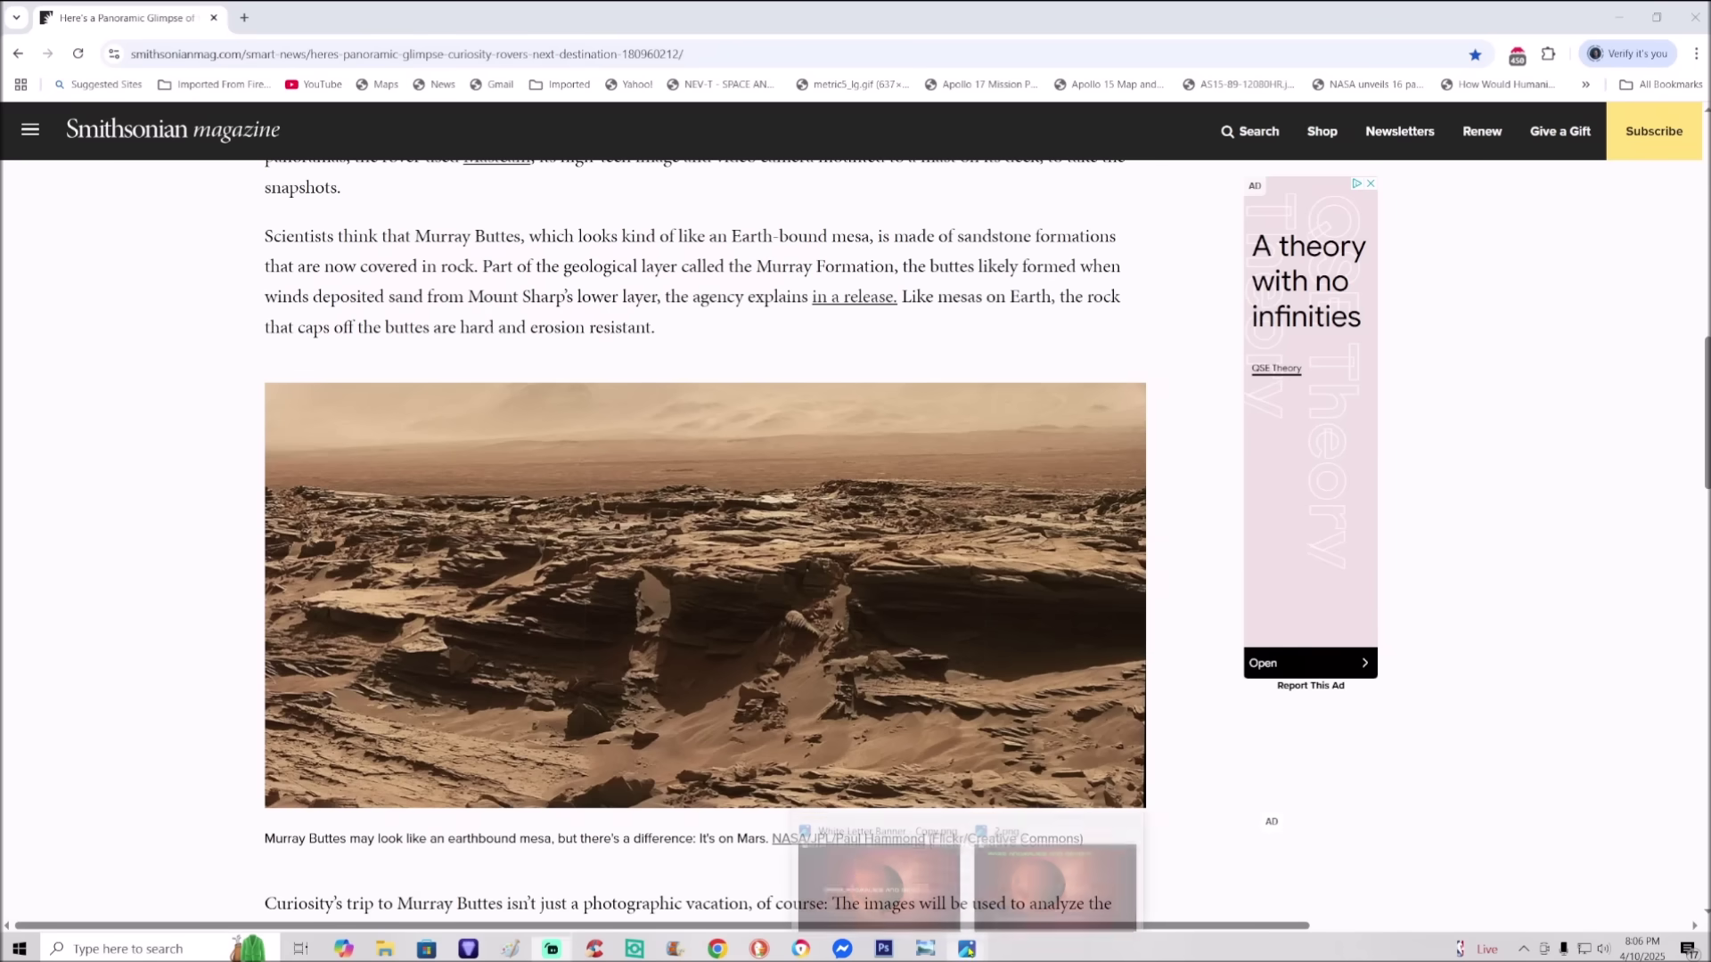
click(857, 910)
Step: Zoom and pan around the murray_buttes photo to inspect the rocks, then close Photo Viewer
scroll(846, 366, up, 5)
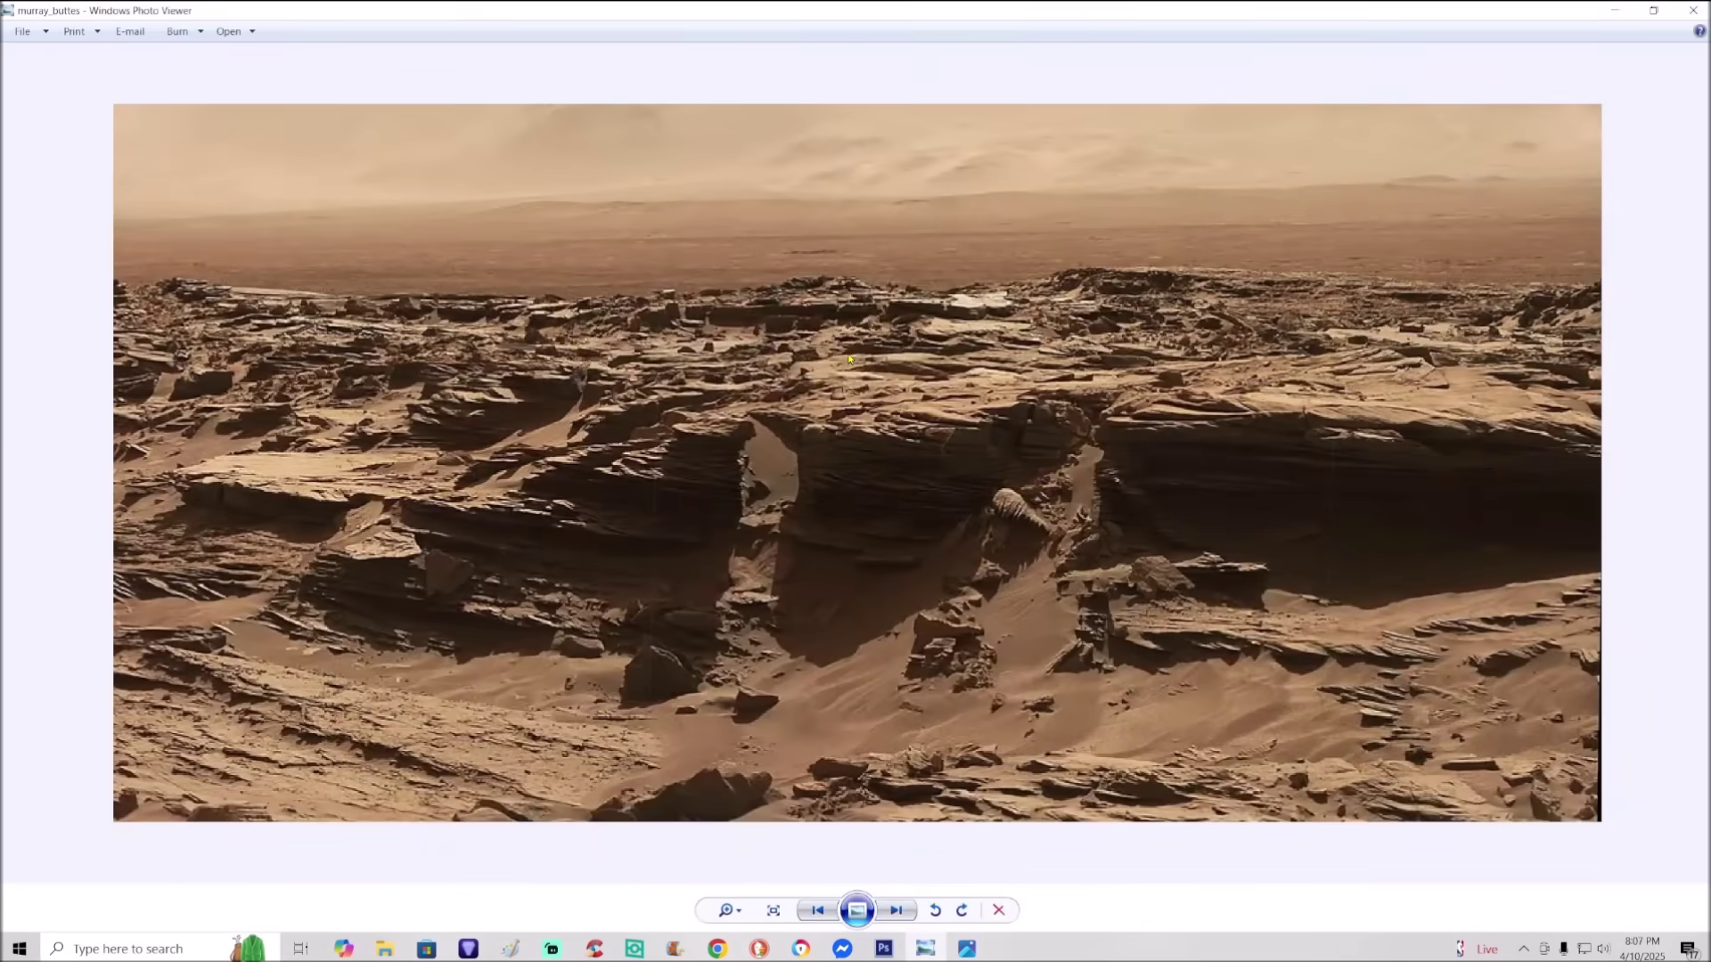
drag(847, 366, 862, 464)
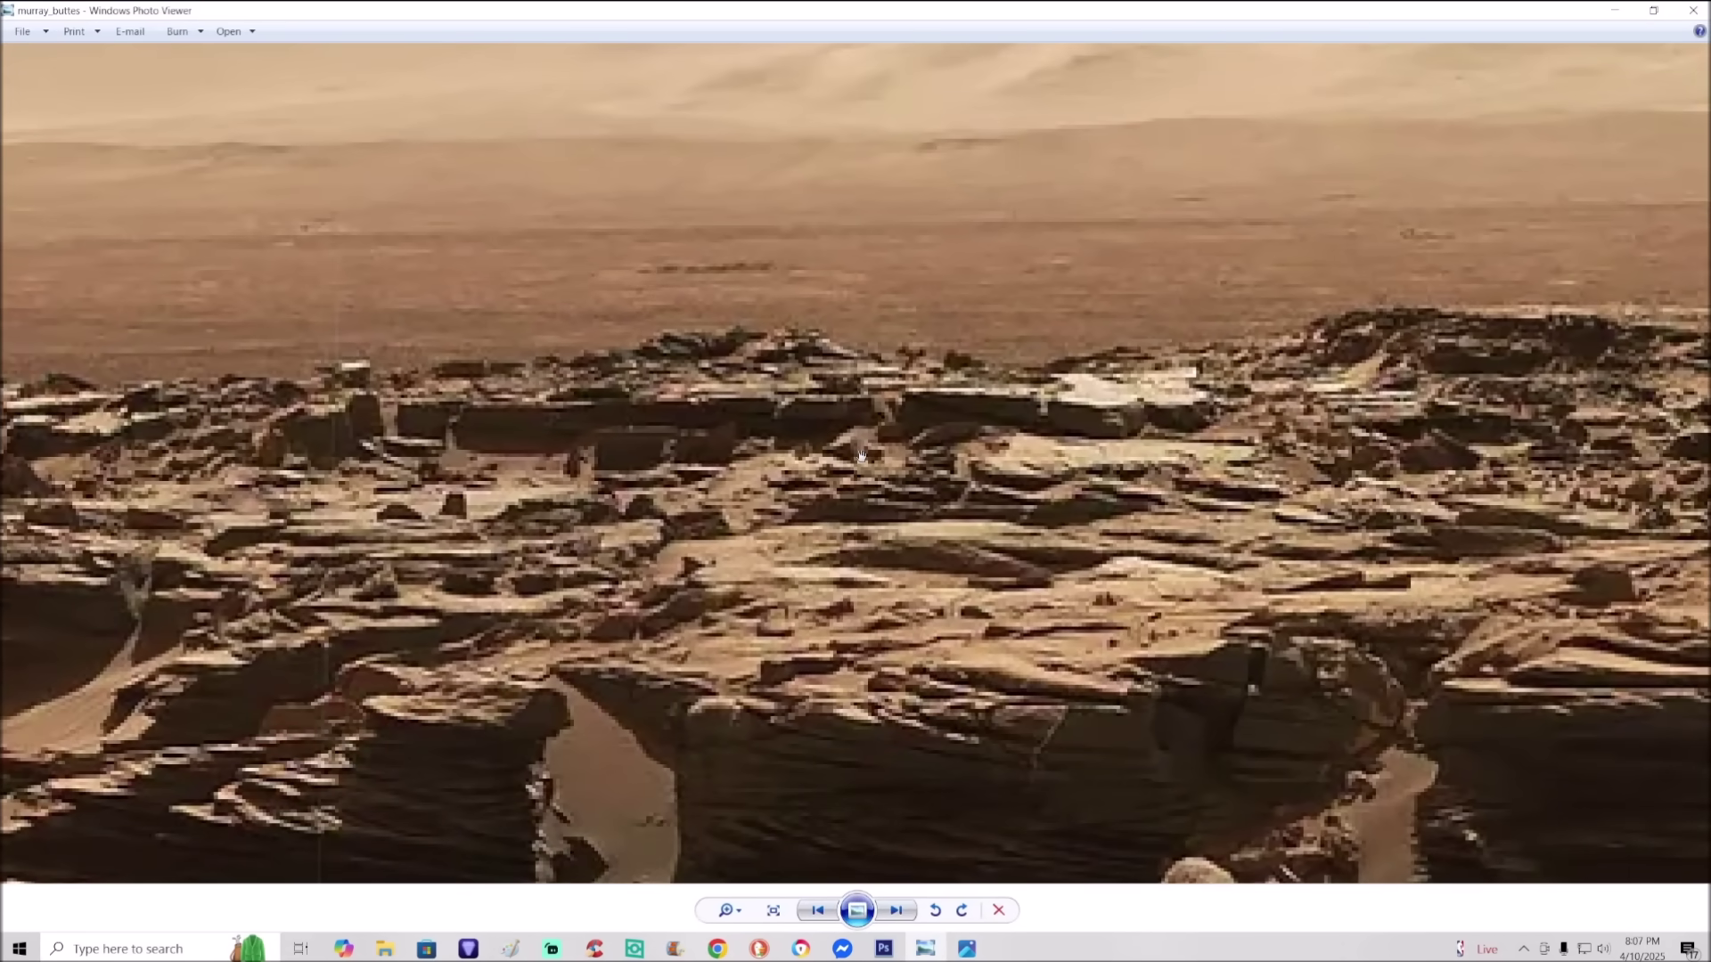
scroll(861, 455, down, 3)
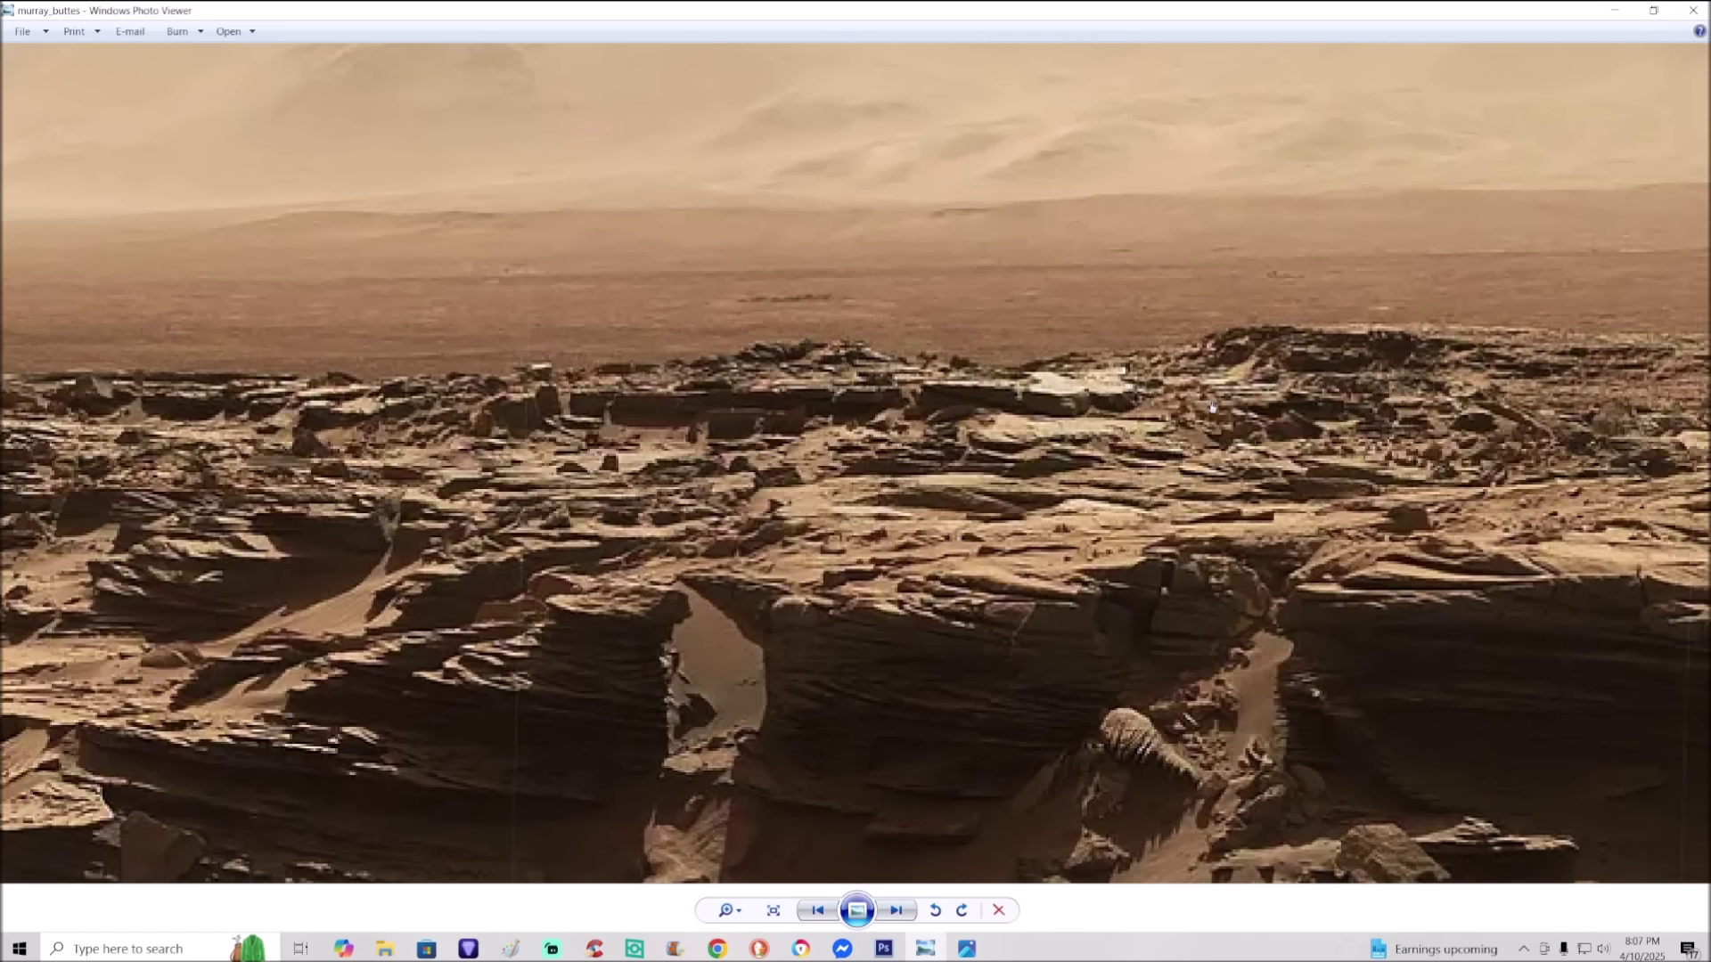
scroll(1212, 407, down, 3)
key(alt+F4)
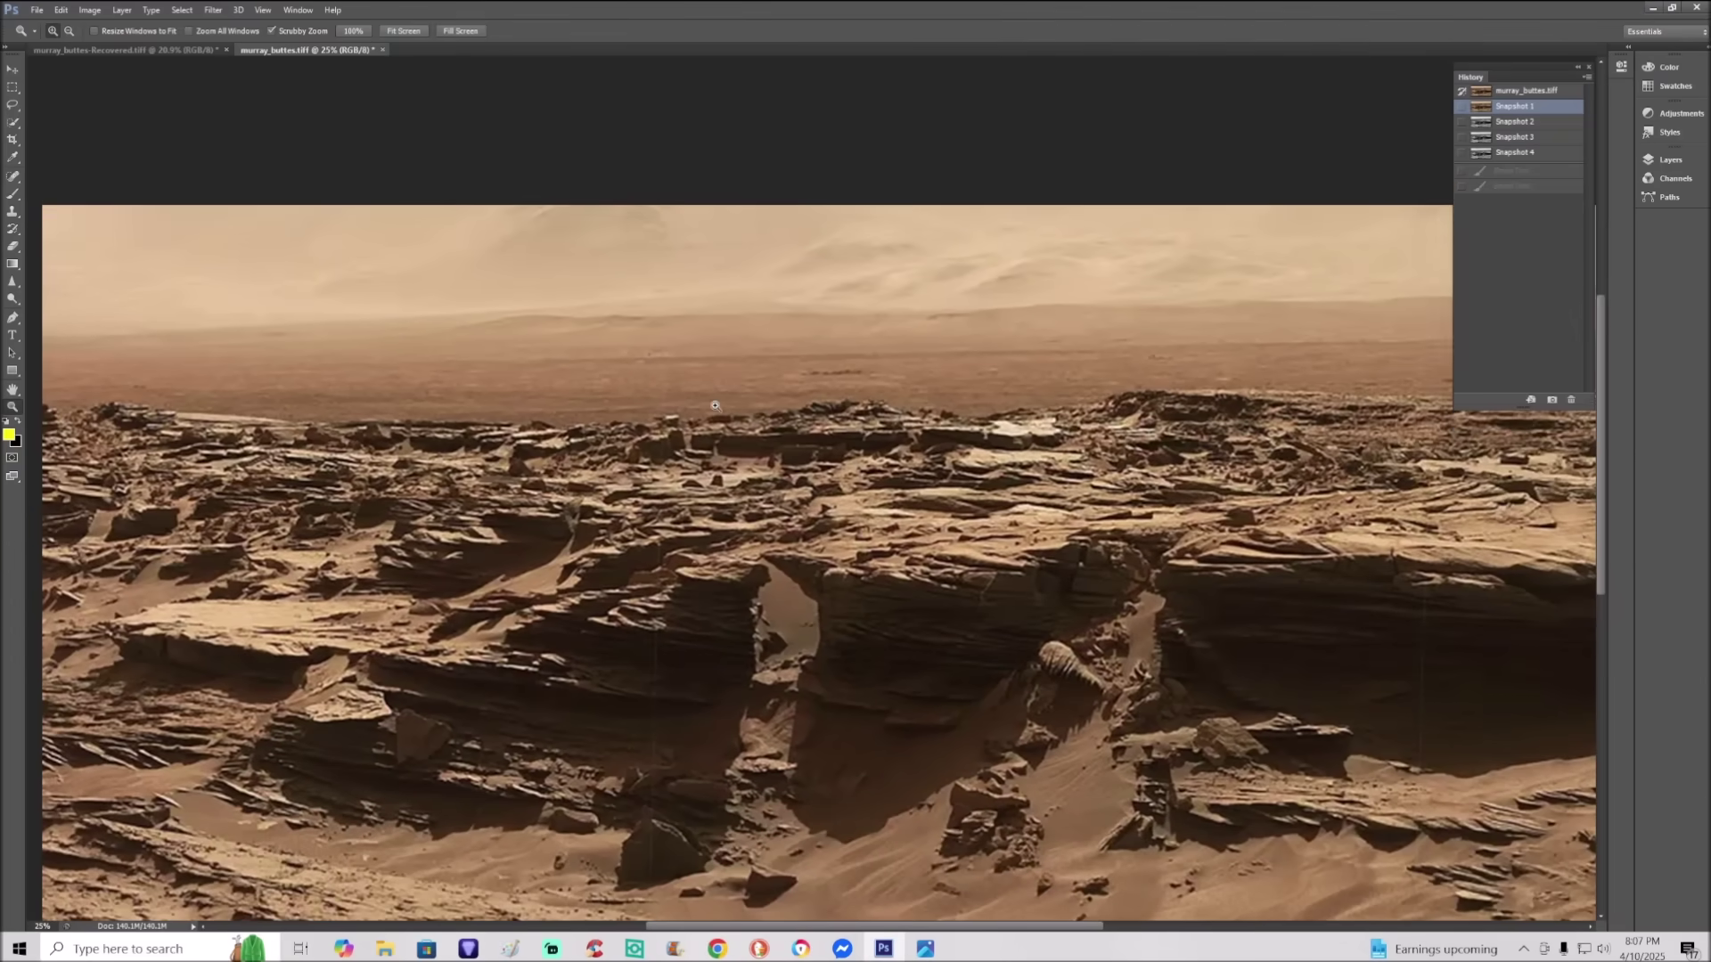
Step: Zoom in on the rock ledges and circle a dark rock in yellow with a downward arrow
drag(714, 433, 760, 348)
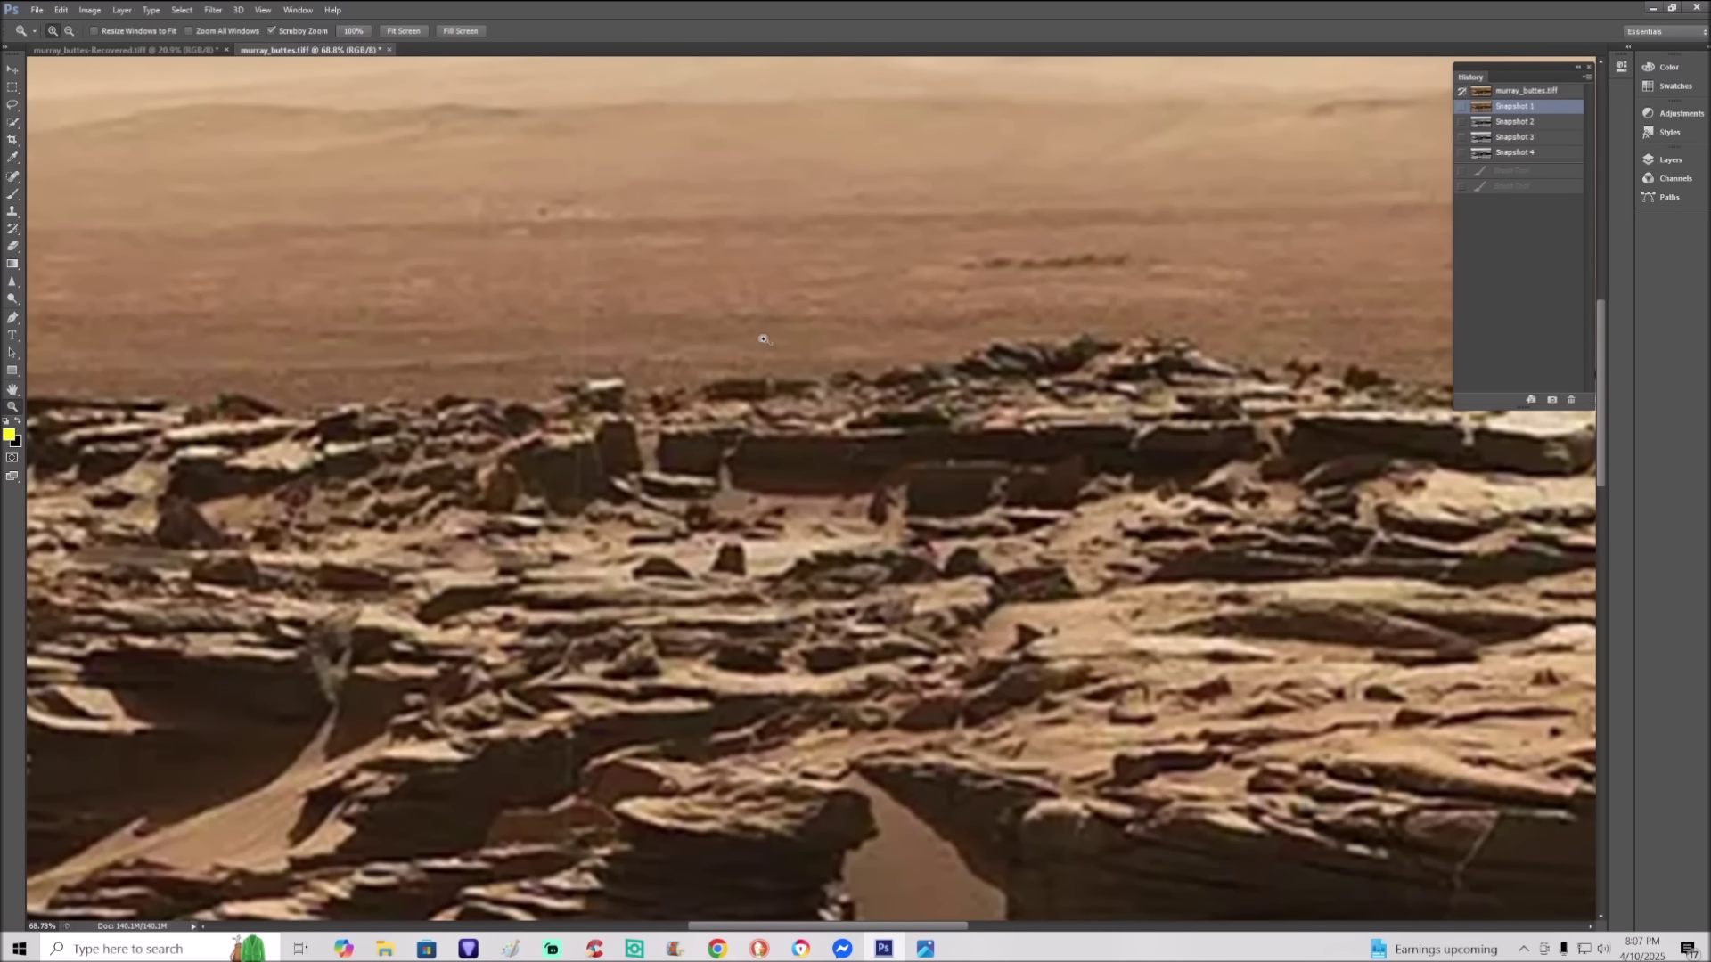
click(12, 193)
mouse_move(842, 402)
mouse_down()
mouse_move(768, 412)
mouse_move(724, 485)
mouse_move(876, 437)
mouse_move(839, 398)
mouse_up()
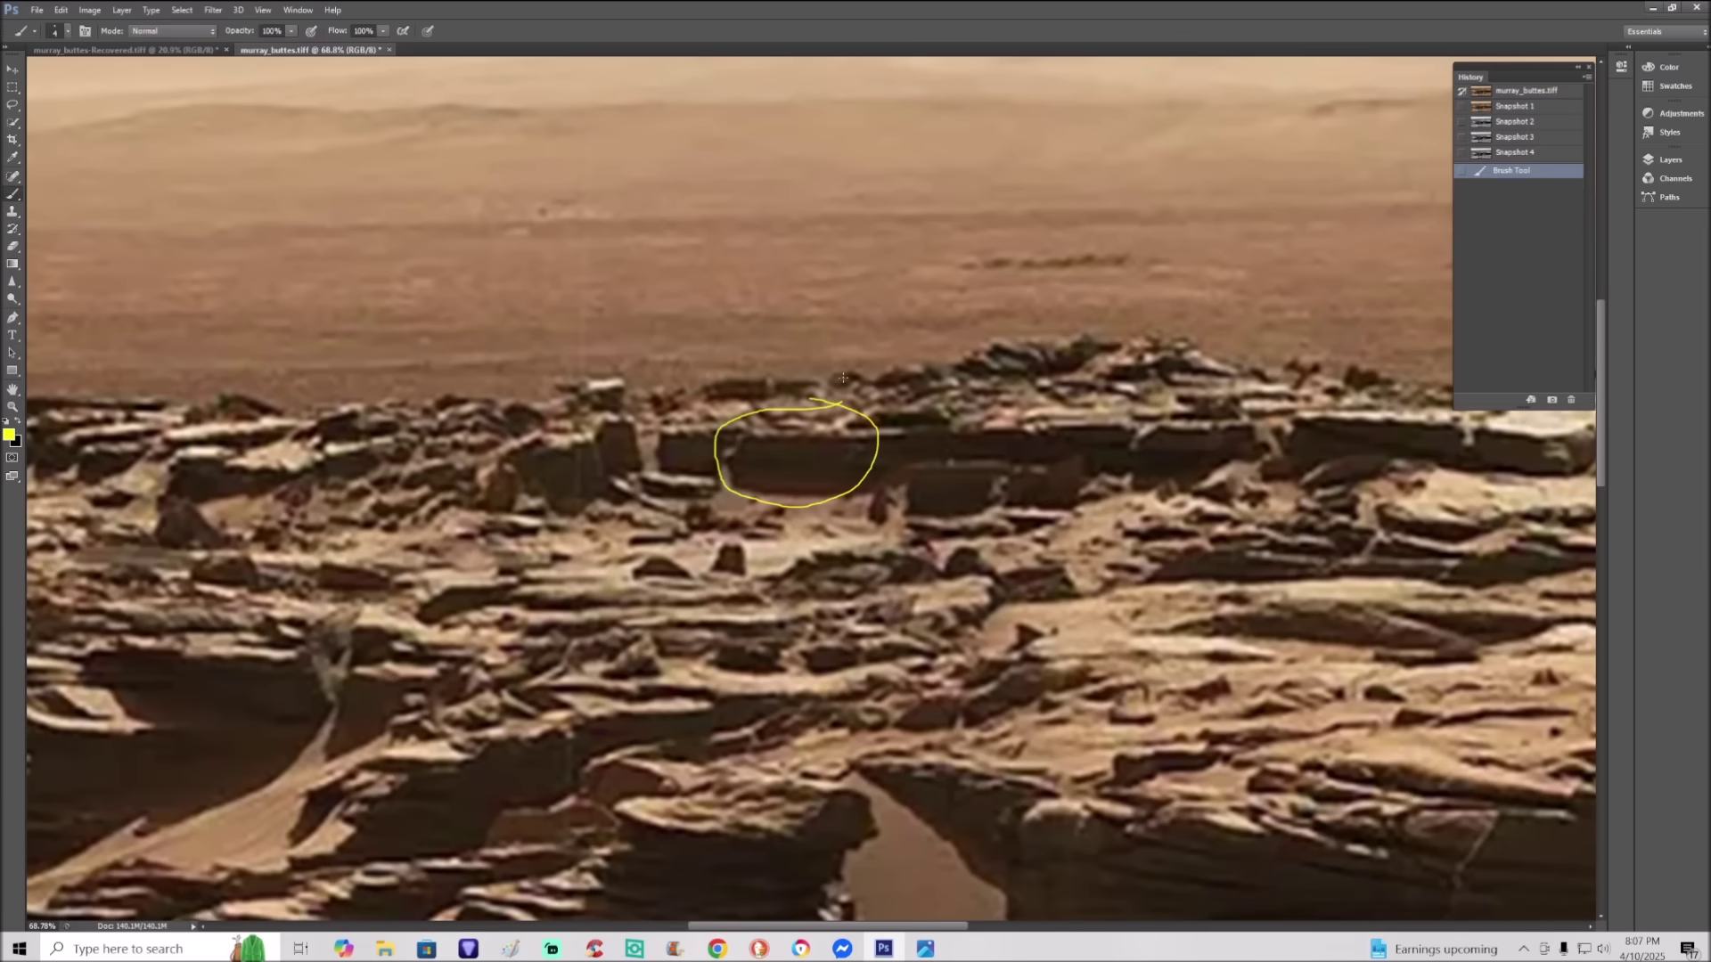
key(ctrl+plus)
mouse_move(910, 263)
mouse_down()
mouse_move(864, 426)
mouse_move(853, 398)
mouse_move(863, 426)
mouse_move(882, 406)
mouse_up()
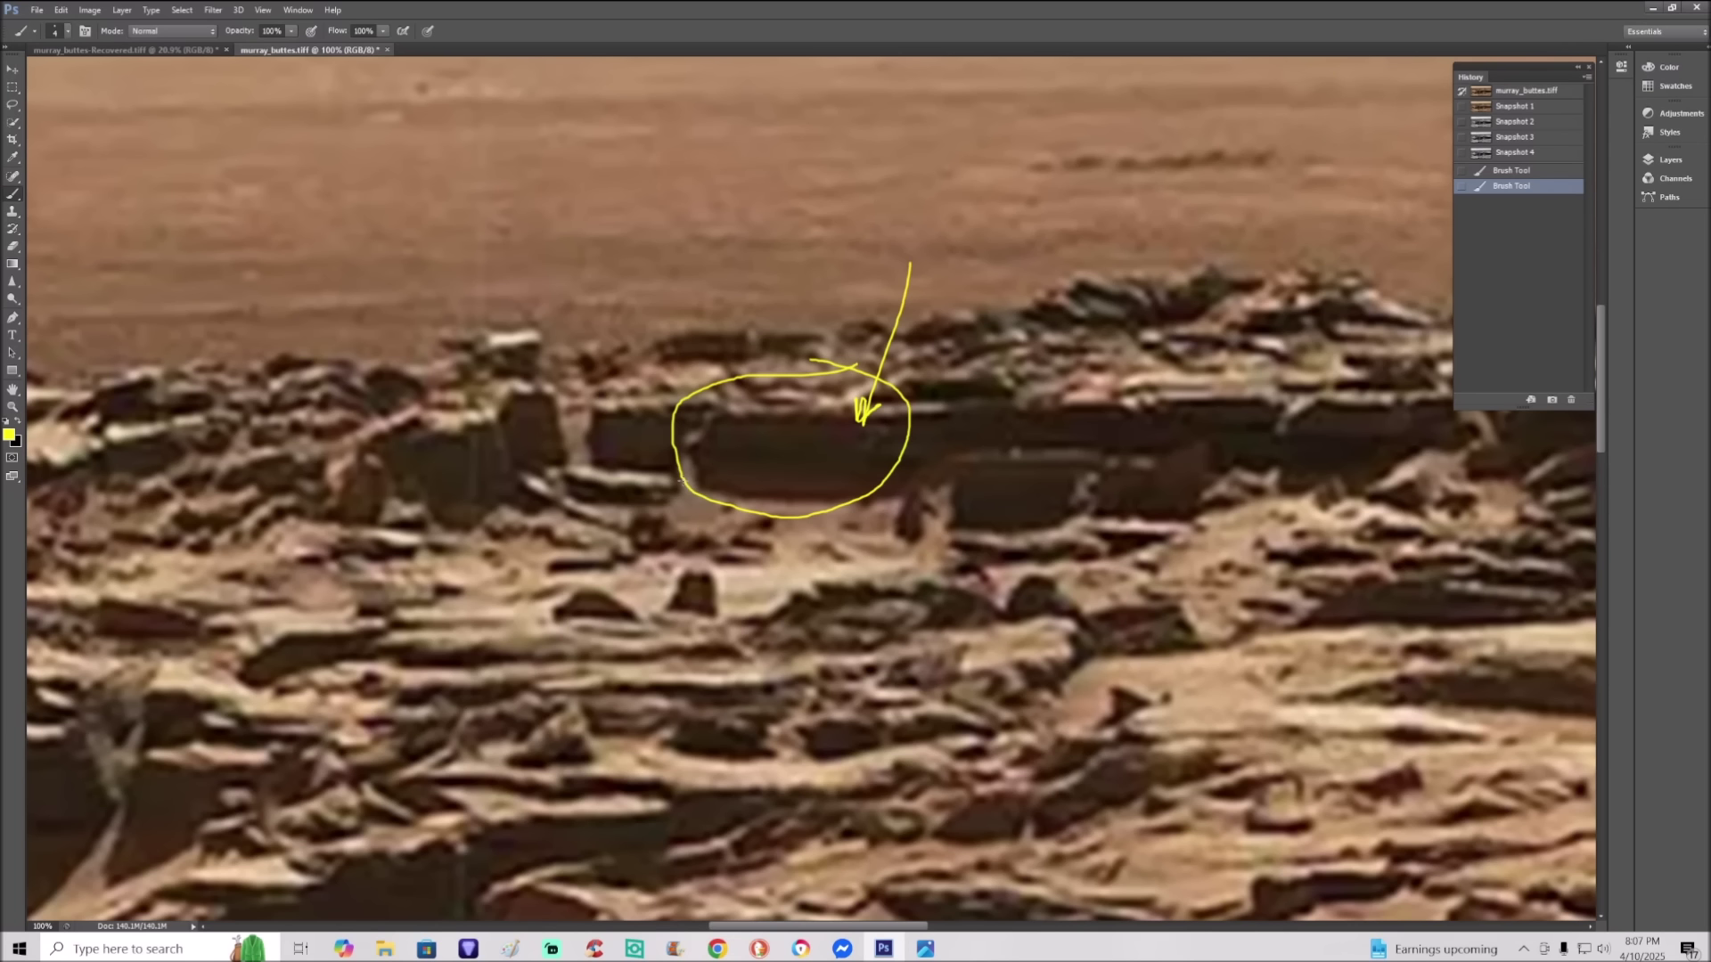
Step: Add a yellow line, a second circle, a box and an arrow, then revert to Snapshot 1
mouse_move(648, 573)
mouse_down()
mouse_move(693, 465)
mouse_move(706, 484)
mouse_up()
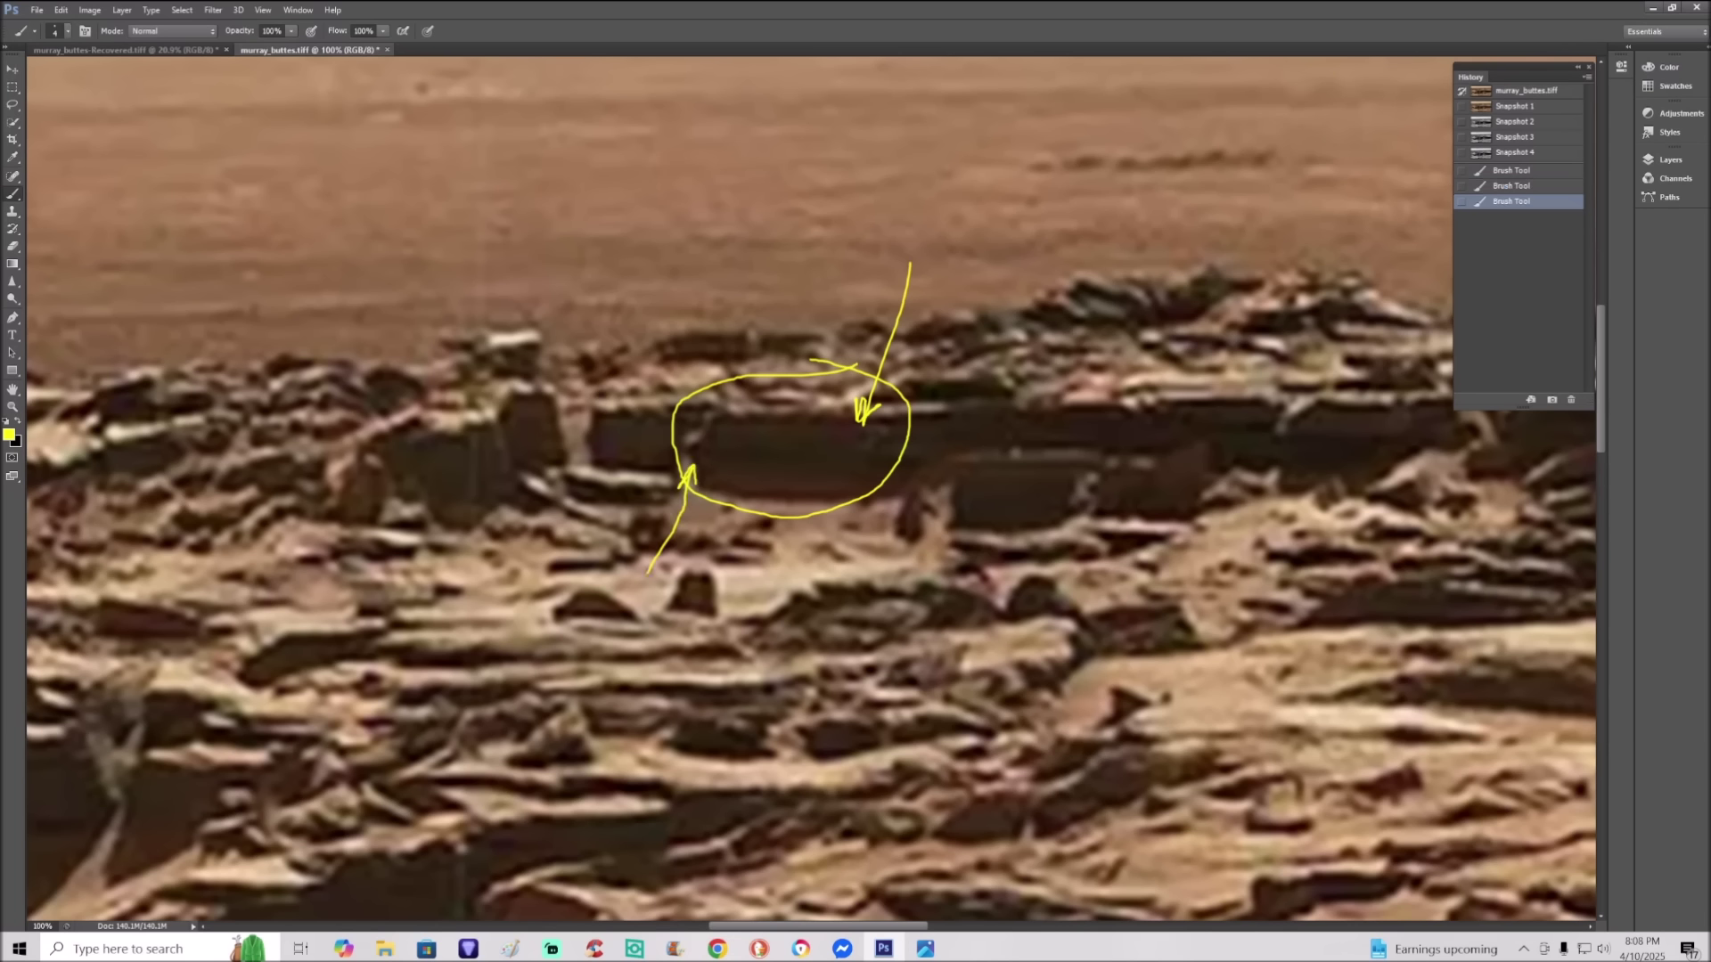
drag(840, 929, 897, 932)
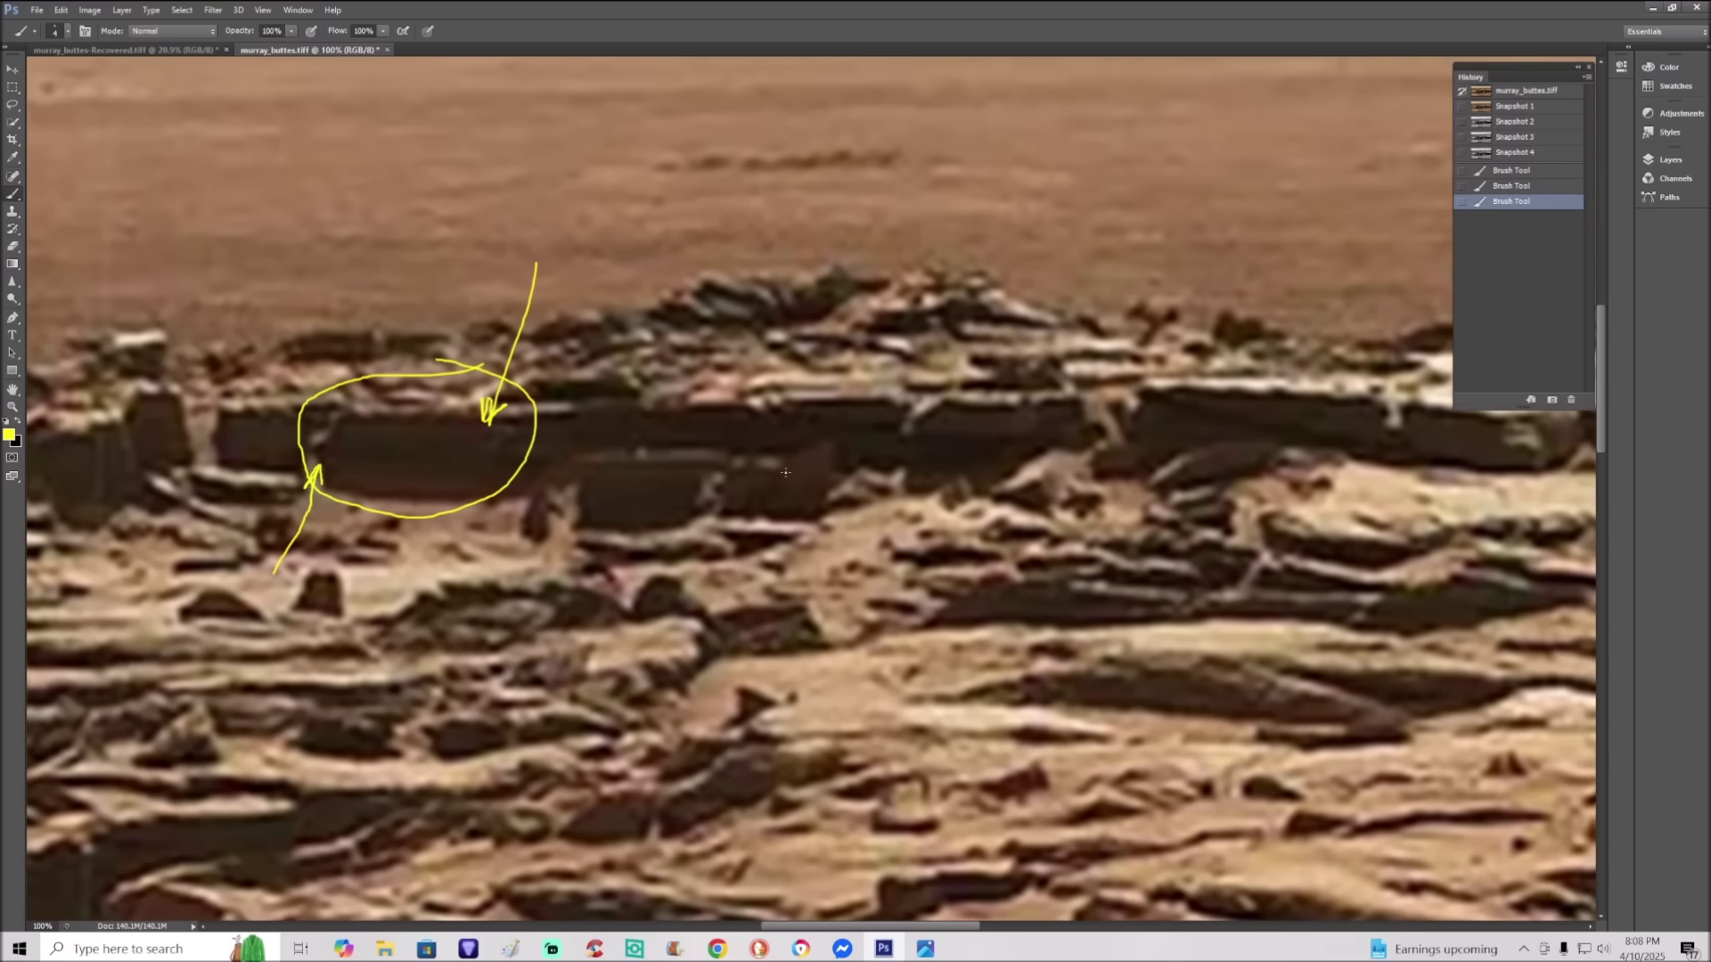
mouse_move(1003, 385)
mouse_down()
mouse_move(899, 416)
mouse_move(918, 458)
mouse_move(1067, 464)
mouse_move(1099, 407)
mouse_move(969, 386)
mouse_up()
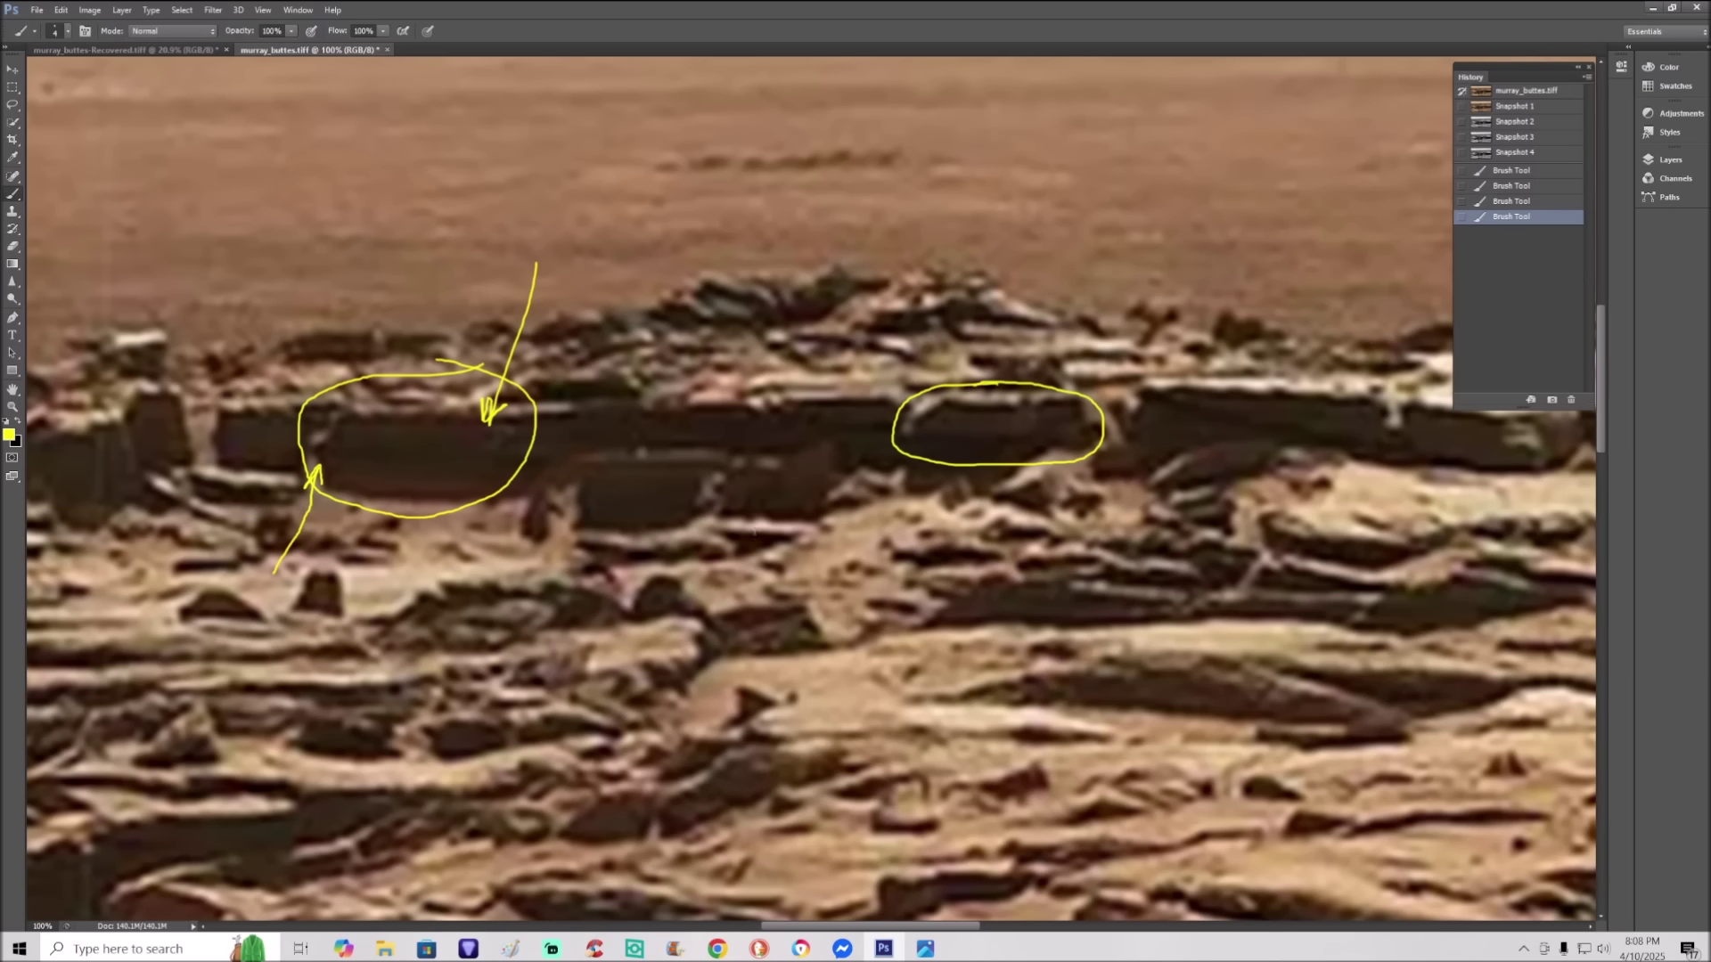
mouse_move(593, 468)
mouse_down()
mouse_move(588, 521)
mouse_move(673, 525)
mouse_move(696, 496)
mouse_move(669, 475)
mouse_move(612, 481)
mouse_up()
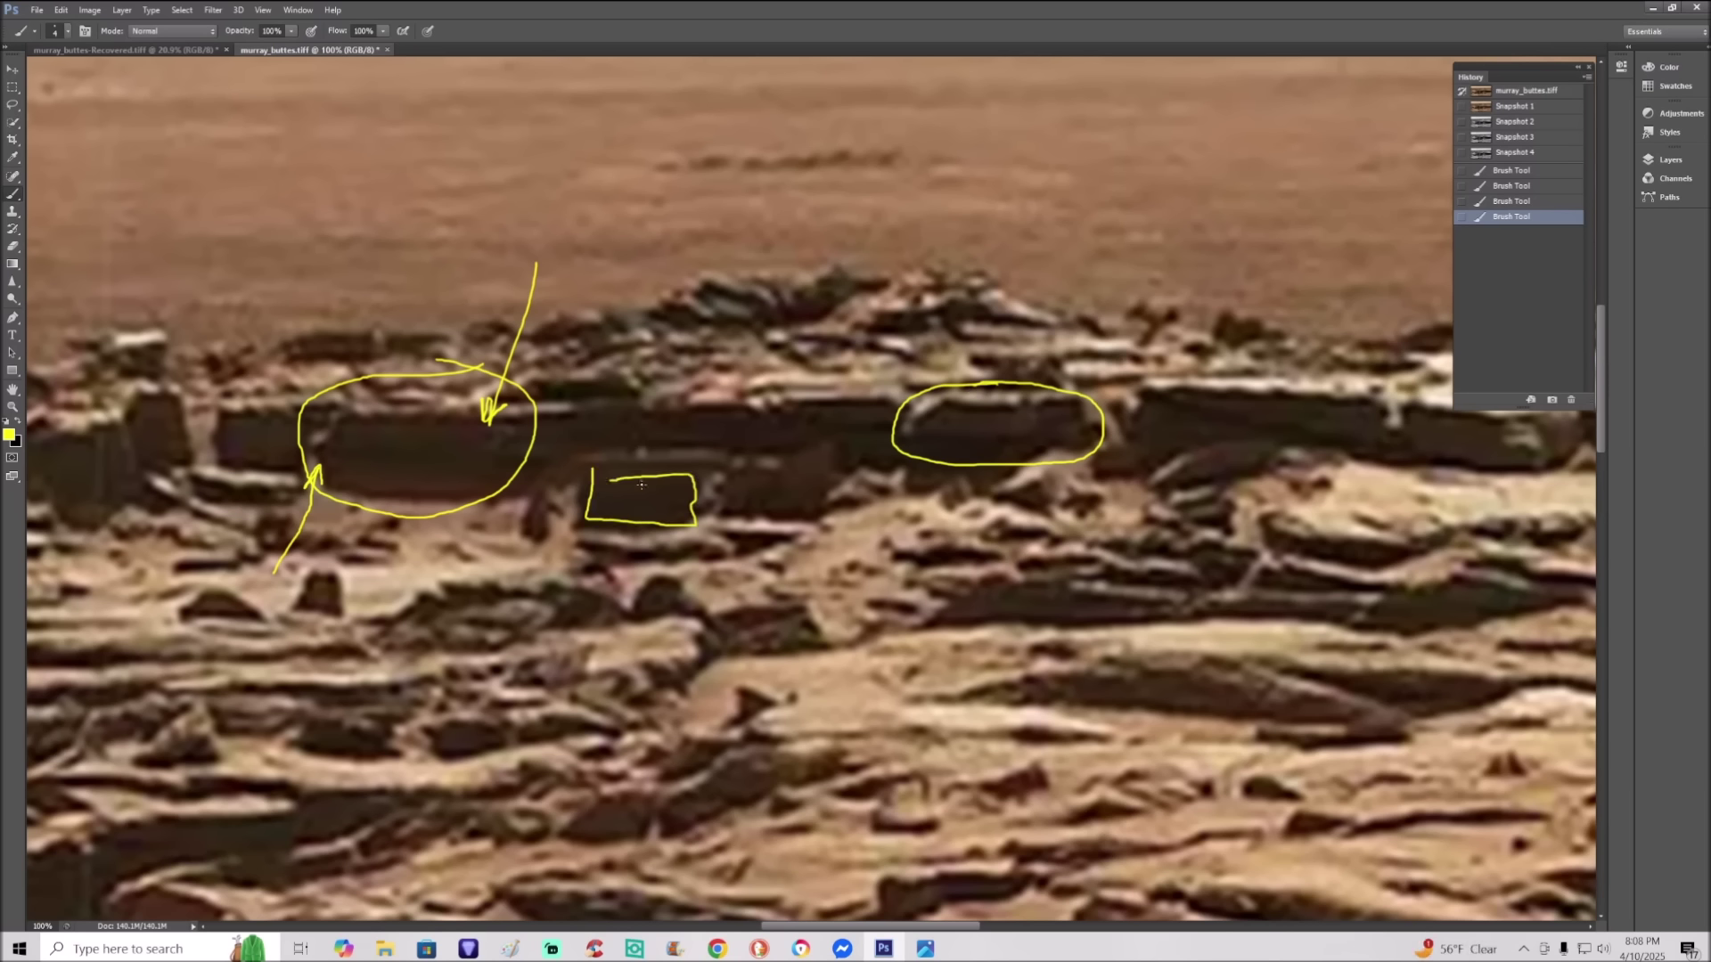
mouse_move(742, 408)
mouse_down()
mouse_move(722, 464)
mouse_move(724, 439)
mouse_move(751, 450)
mouse_up()
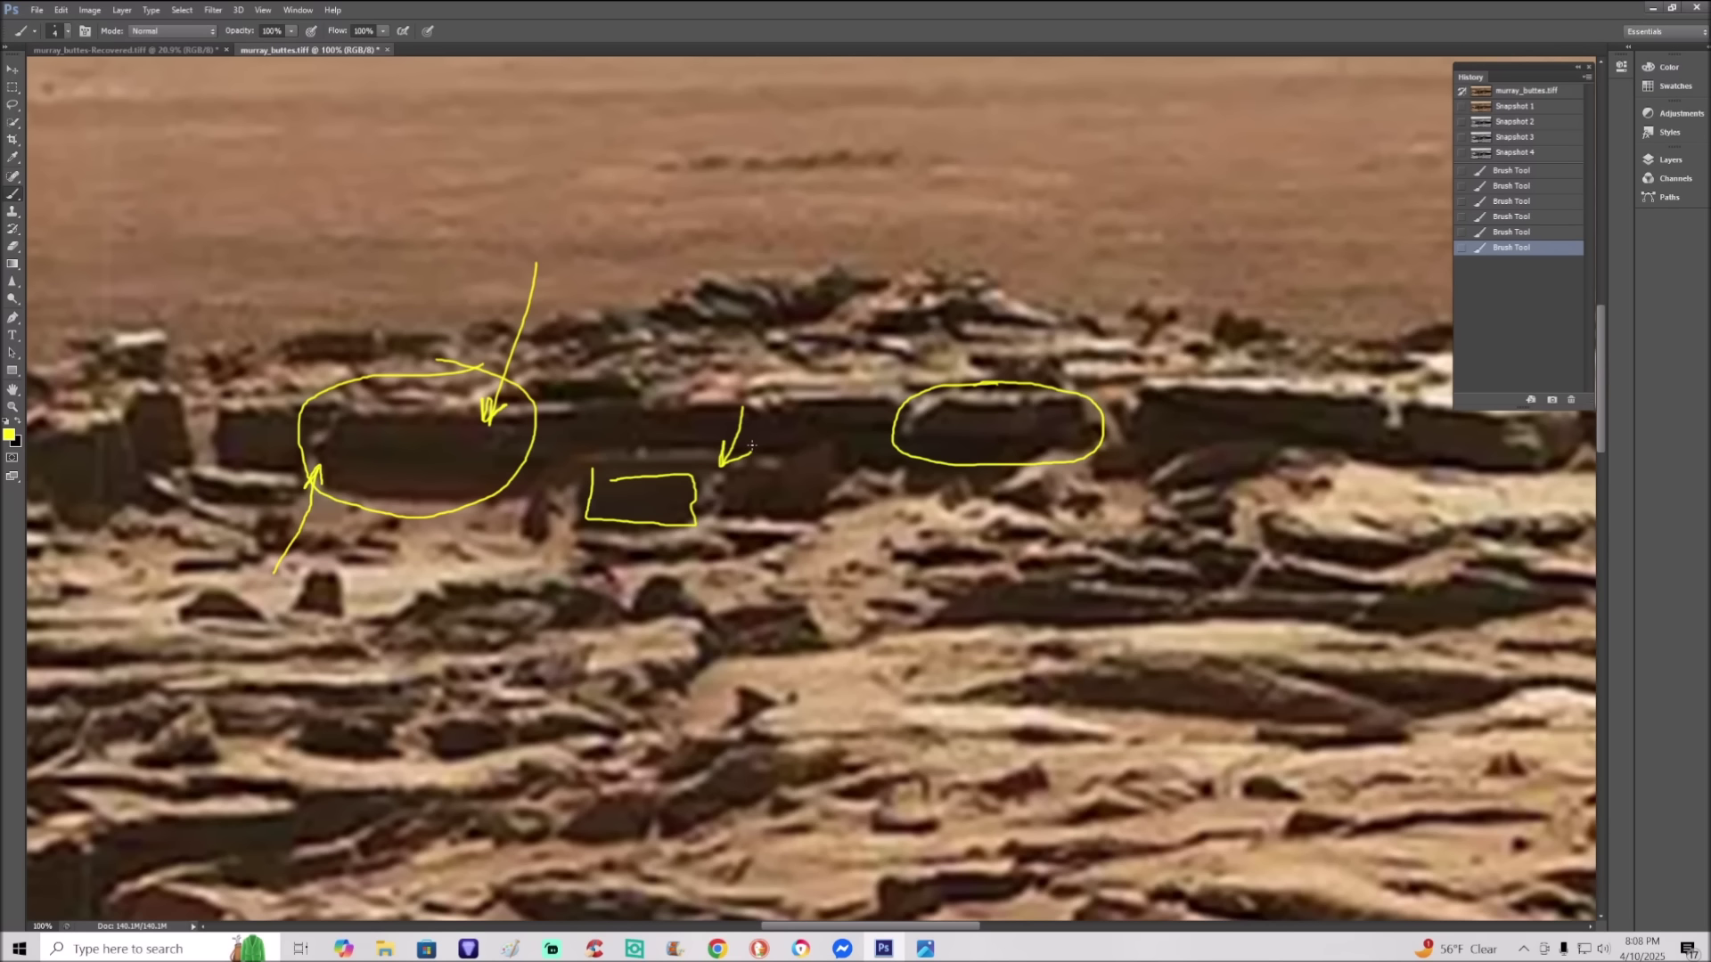
click(1524, 92)
click(1525, 107)
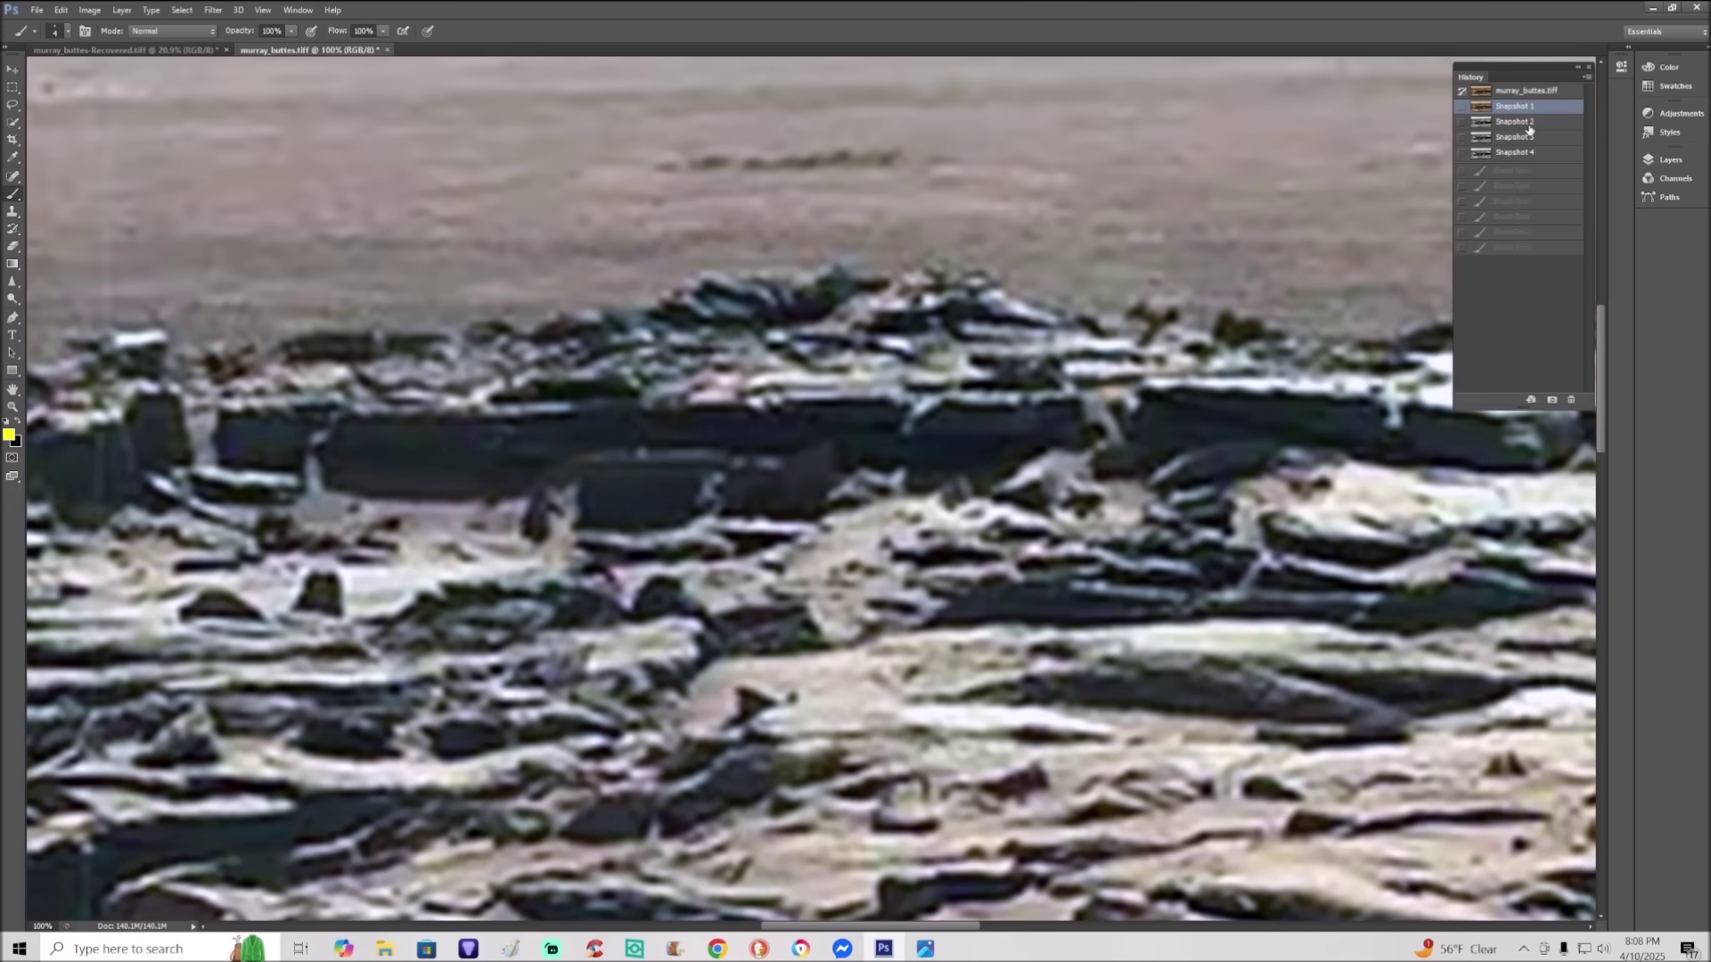
Step: On Snapshot 2, brush yellow arrows at the long ledge and circle a rock, then discard them
click(1515, 121)
key(z)
key(ctrl+0)
drag(802, 243, 861, 242)
key(b)
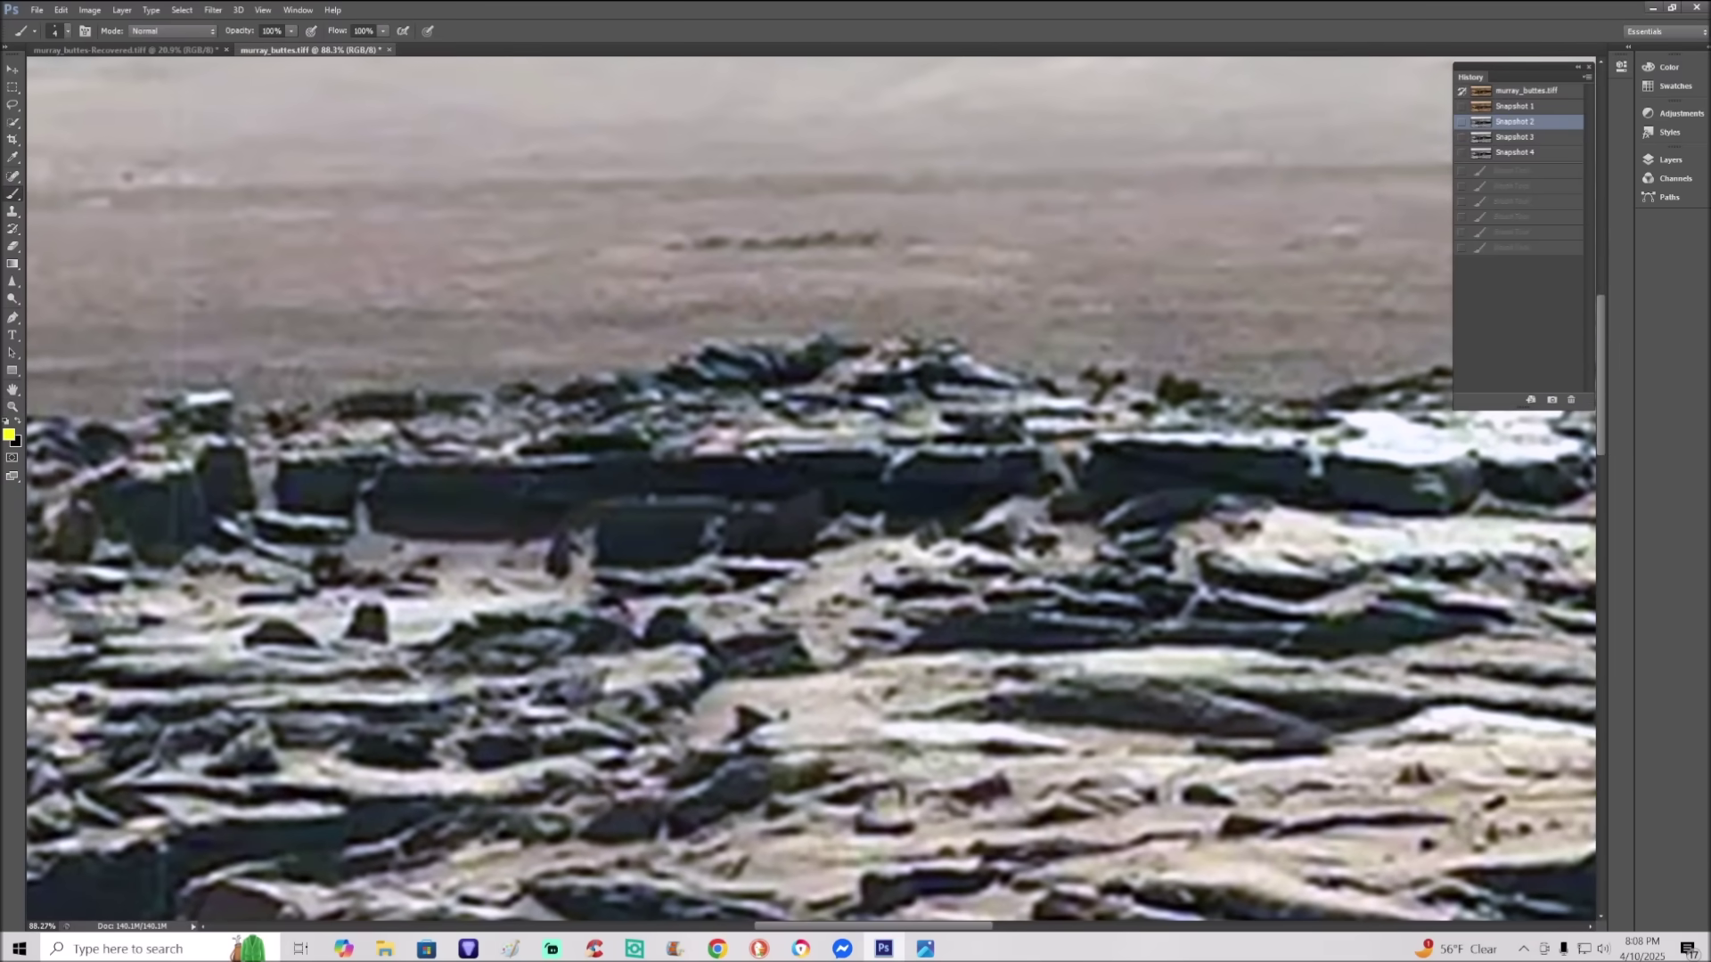
mouse_move(579, 339)
mouse_down()
mouse_move(534, 458)
mouse_move(571, 426)
mouse_up()
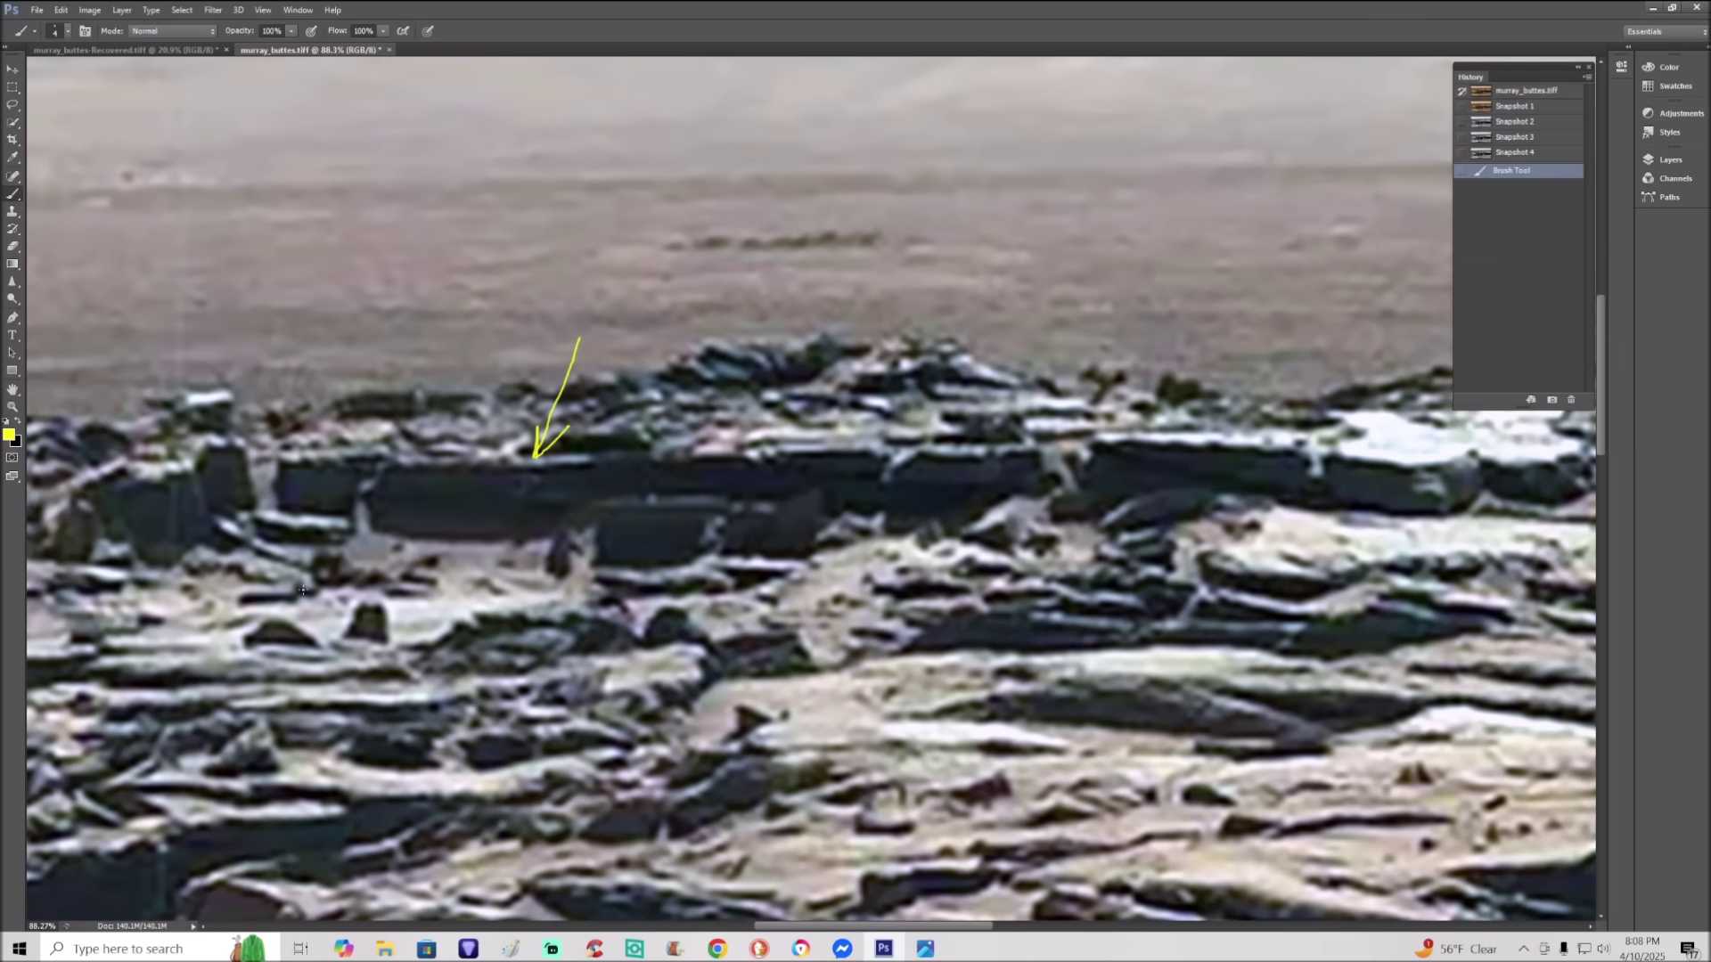
mouse_move(303, 590)
mouse_down()
mouse_move(375, 504)
mouse_move(367, 548)
mouse_up()
mouse_move(950, 440)
mouse_down()
mouse_move(885, 481)
mouse_move(1020, 501)
mouse_move(967, 426)
mouse_move(909, 433)
mouse_up()
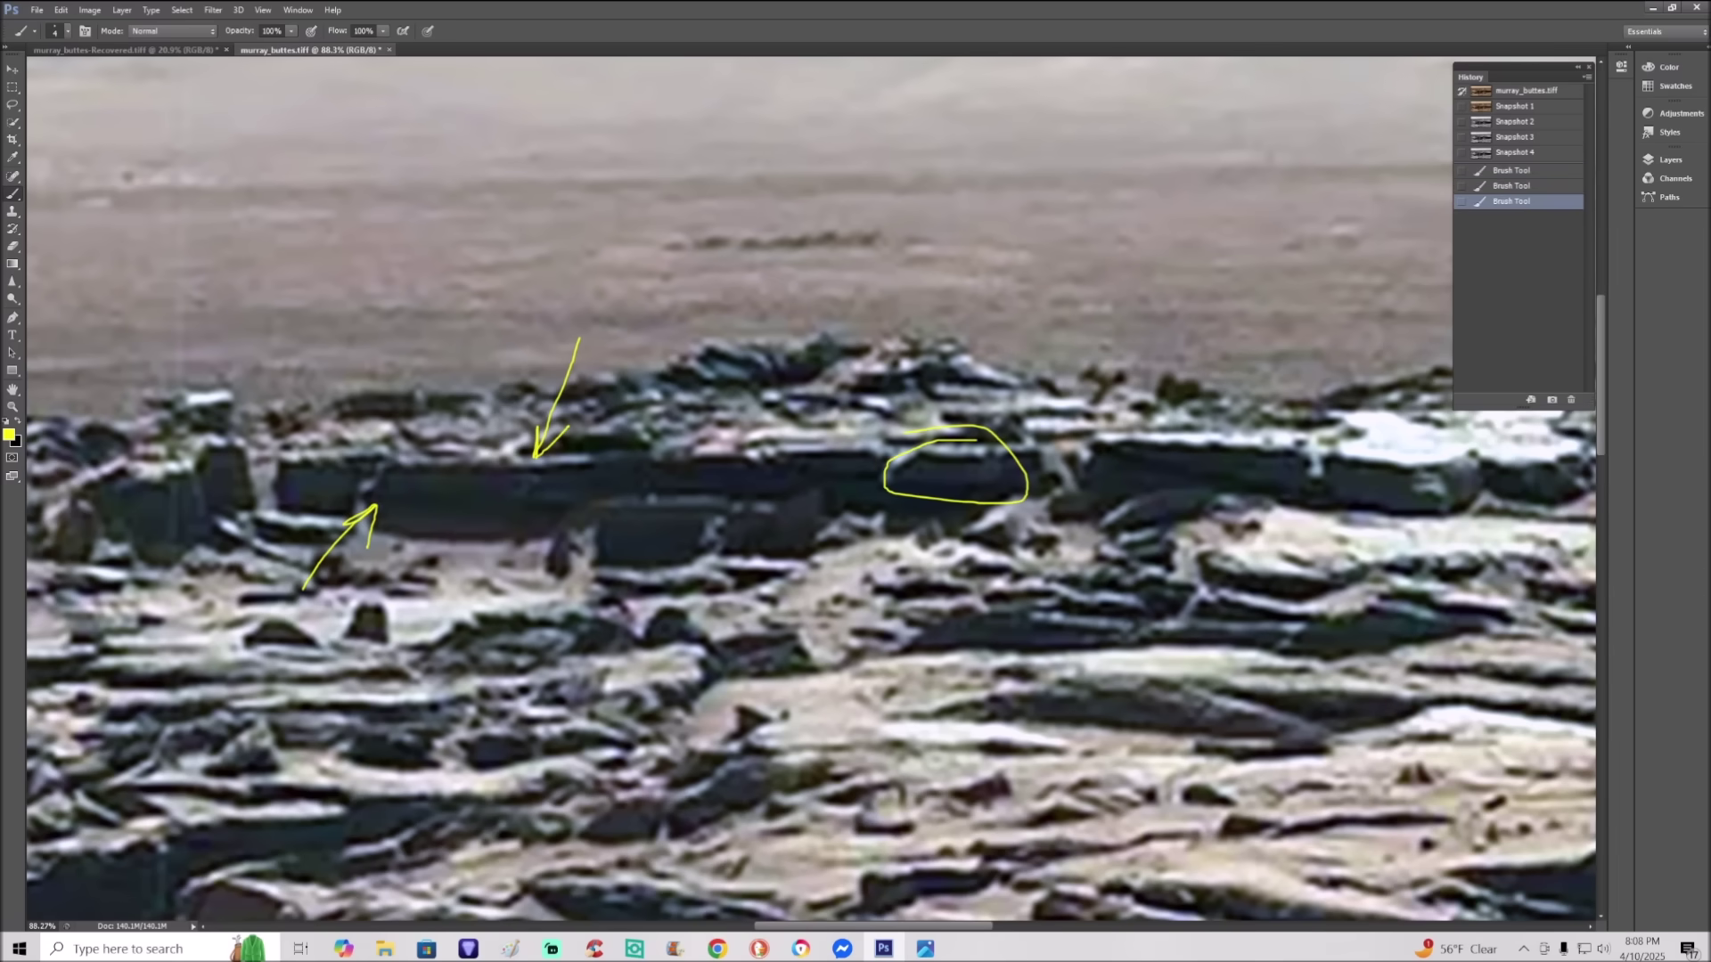
click(1556, 152)
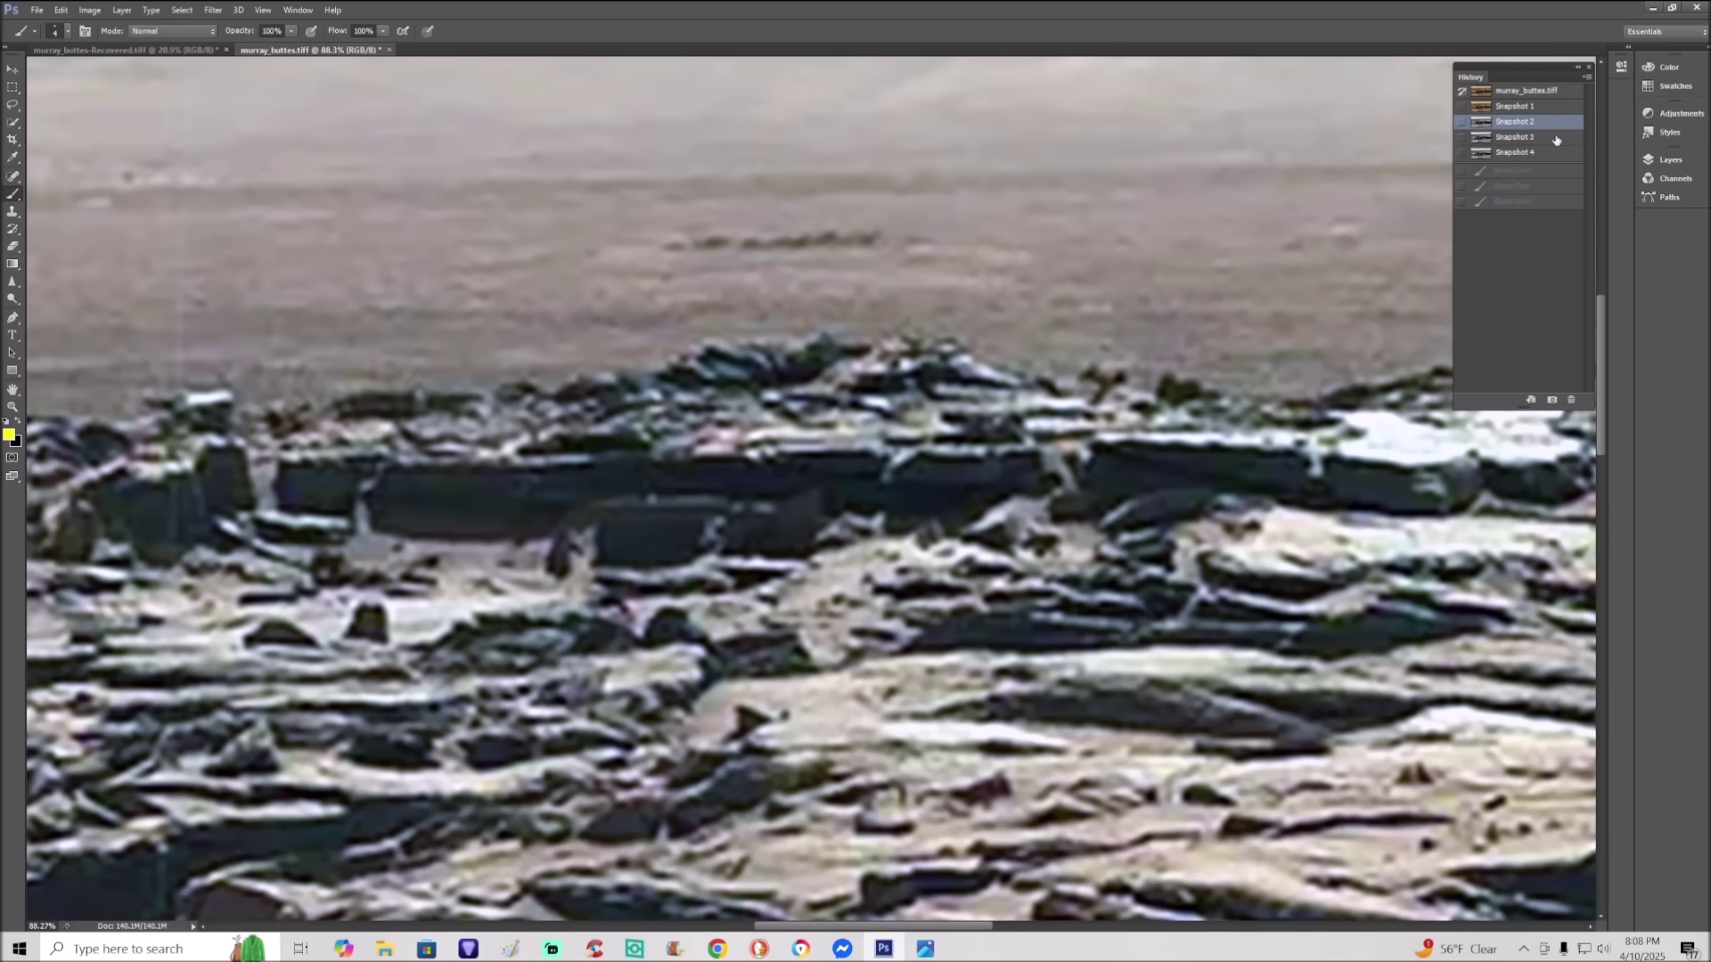
Step: On Snapshot 3, circle two dark spots on the ledge, then compare Snapshots 1, 2 and 4
click(1557, 138)
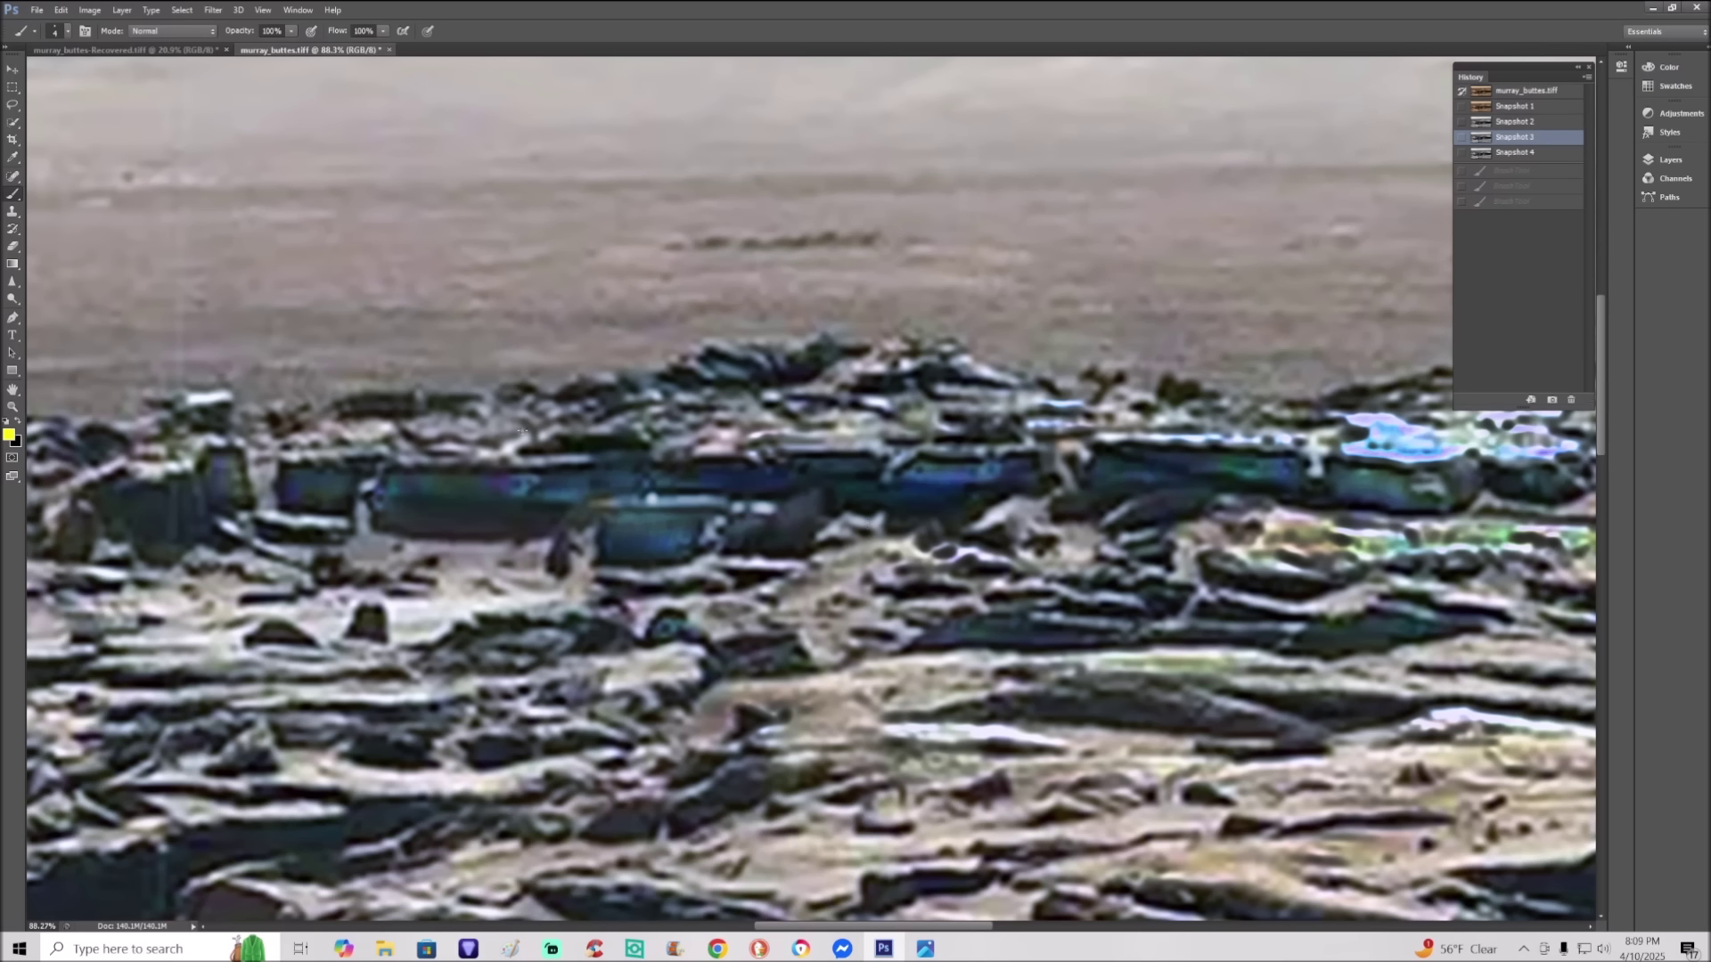
mouse_move(501, 463)
mouse_down()
mouse_move(474, 508)
mouse_move(562, 519)
mouse_move(540, 452)
mouse_move(486, 478)
mouse_up()
mouse_move(366, 458)
mouse_down()
mouse_move(407, 515)
mouse_move(400, 476)
mouse_up()
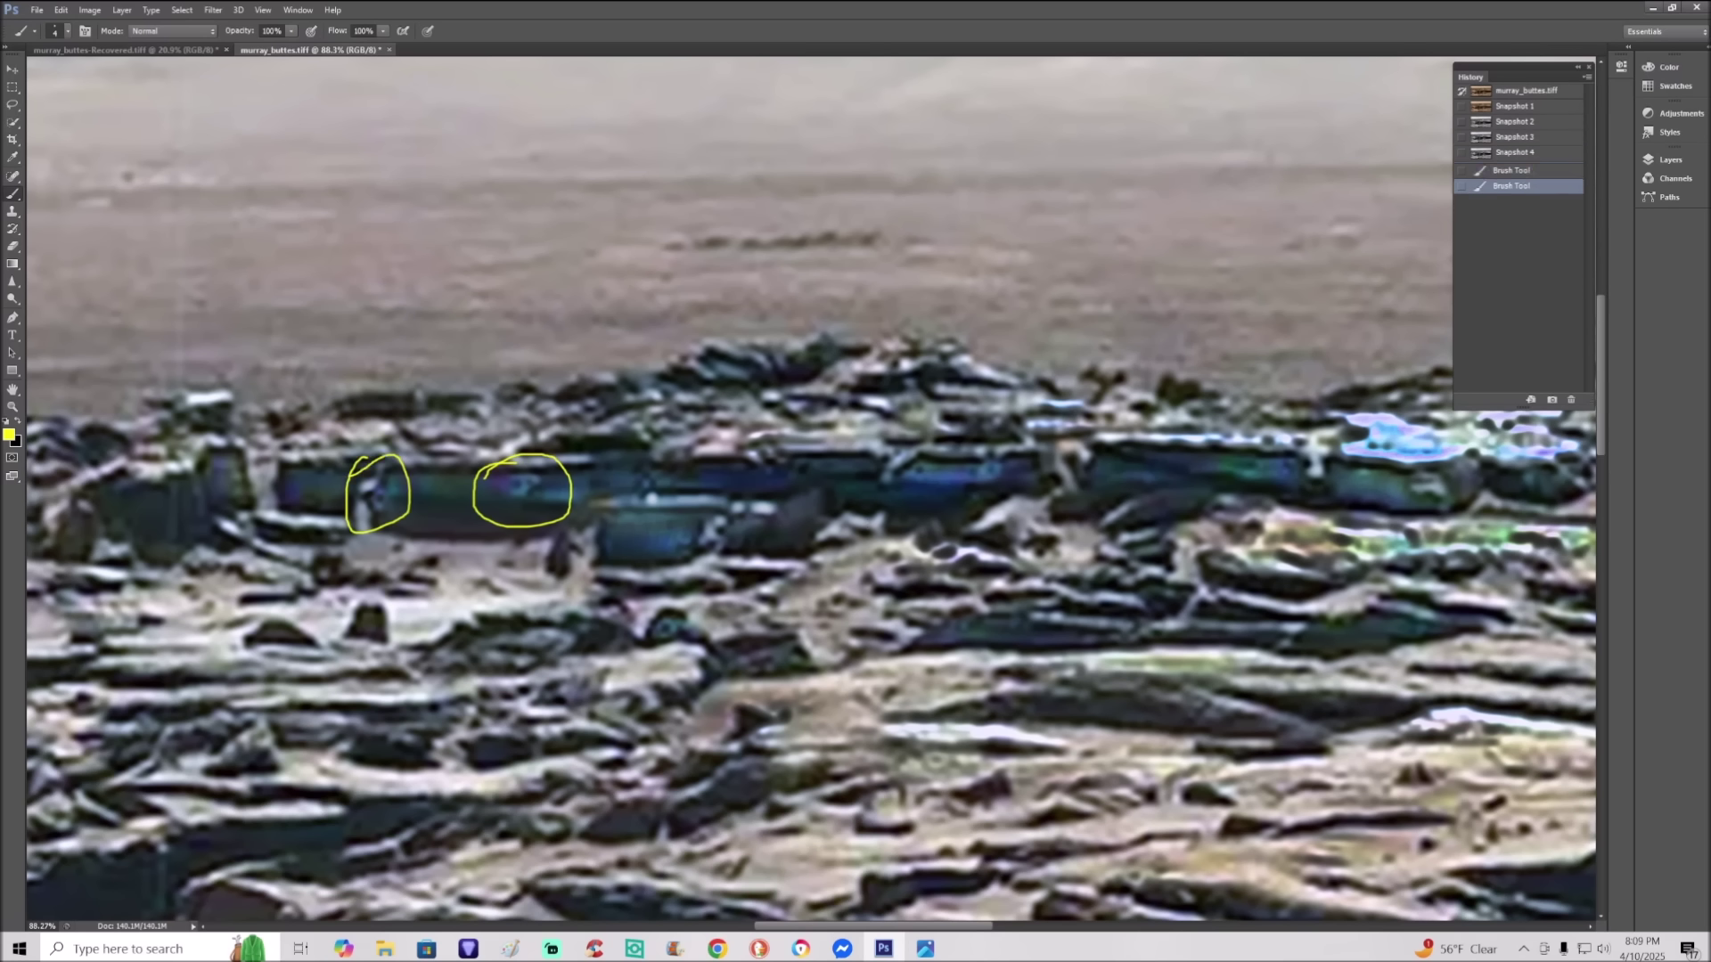
click(1548, 108)
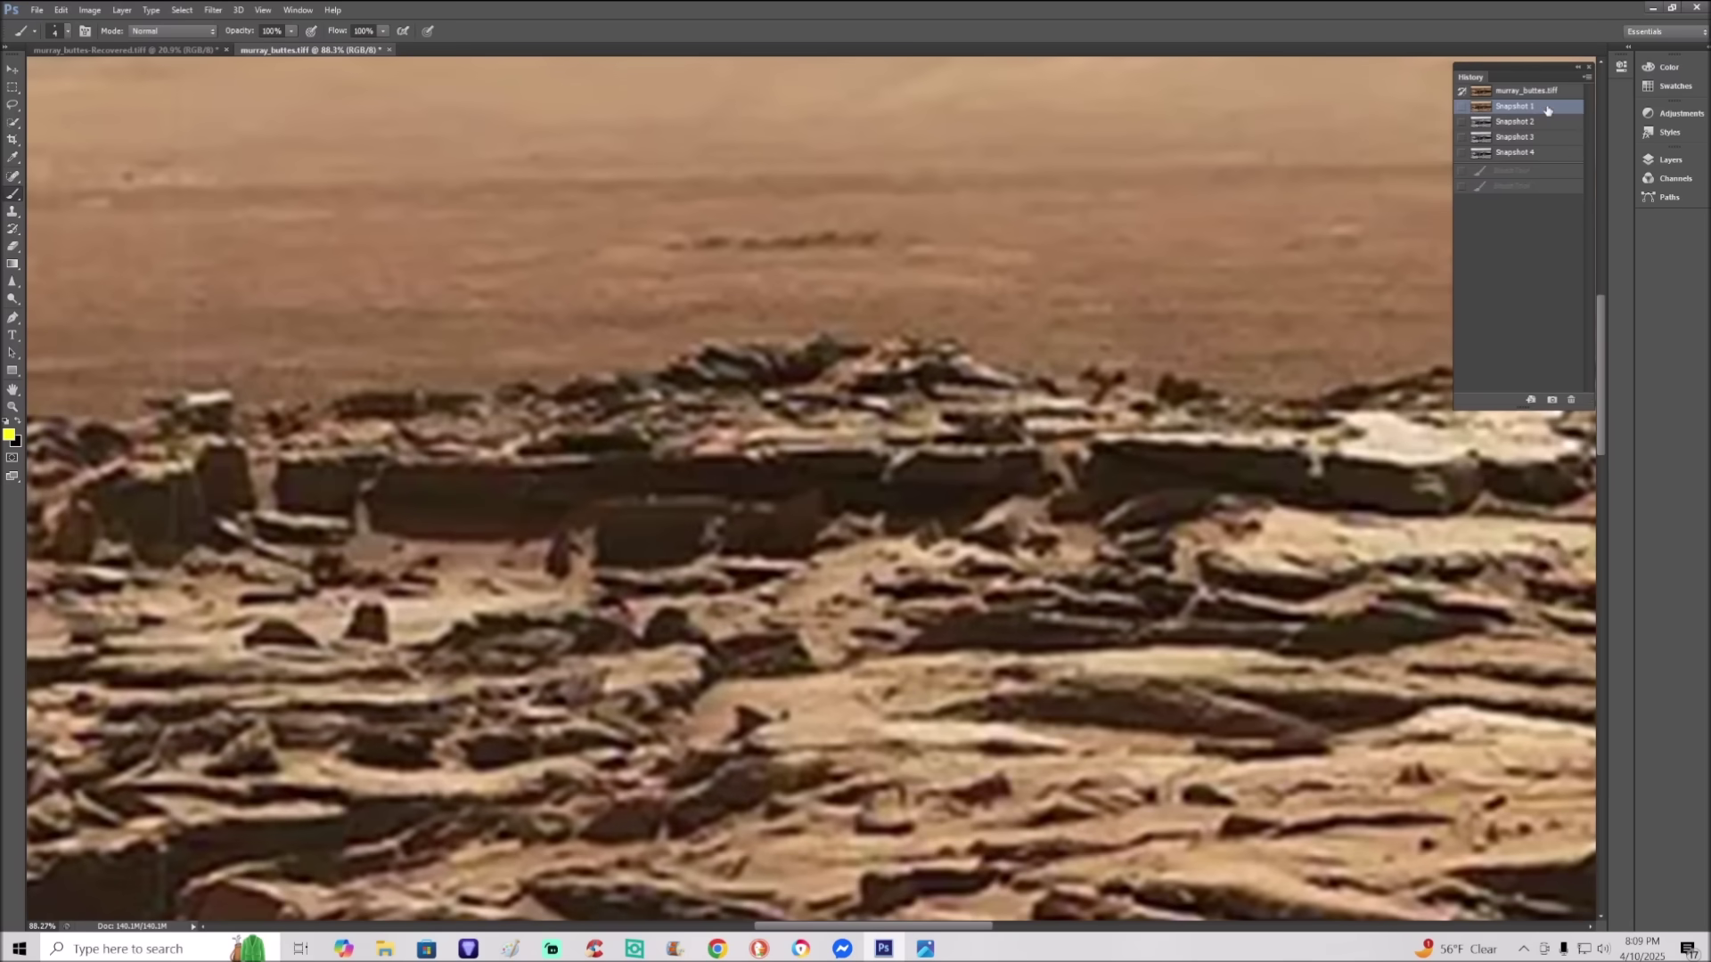
click(1548, 123)
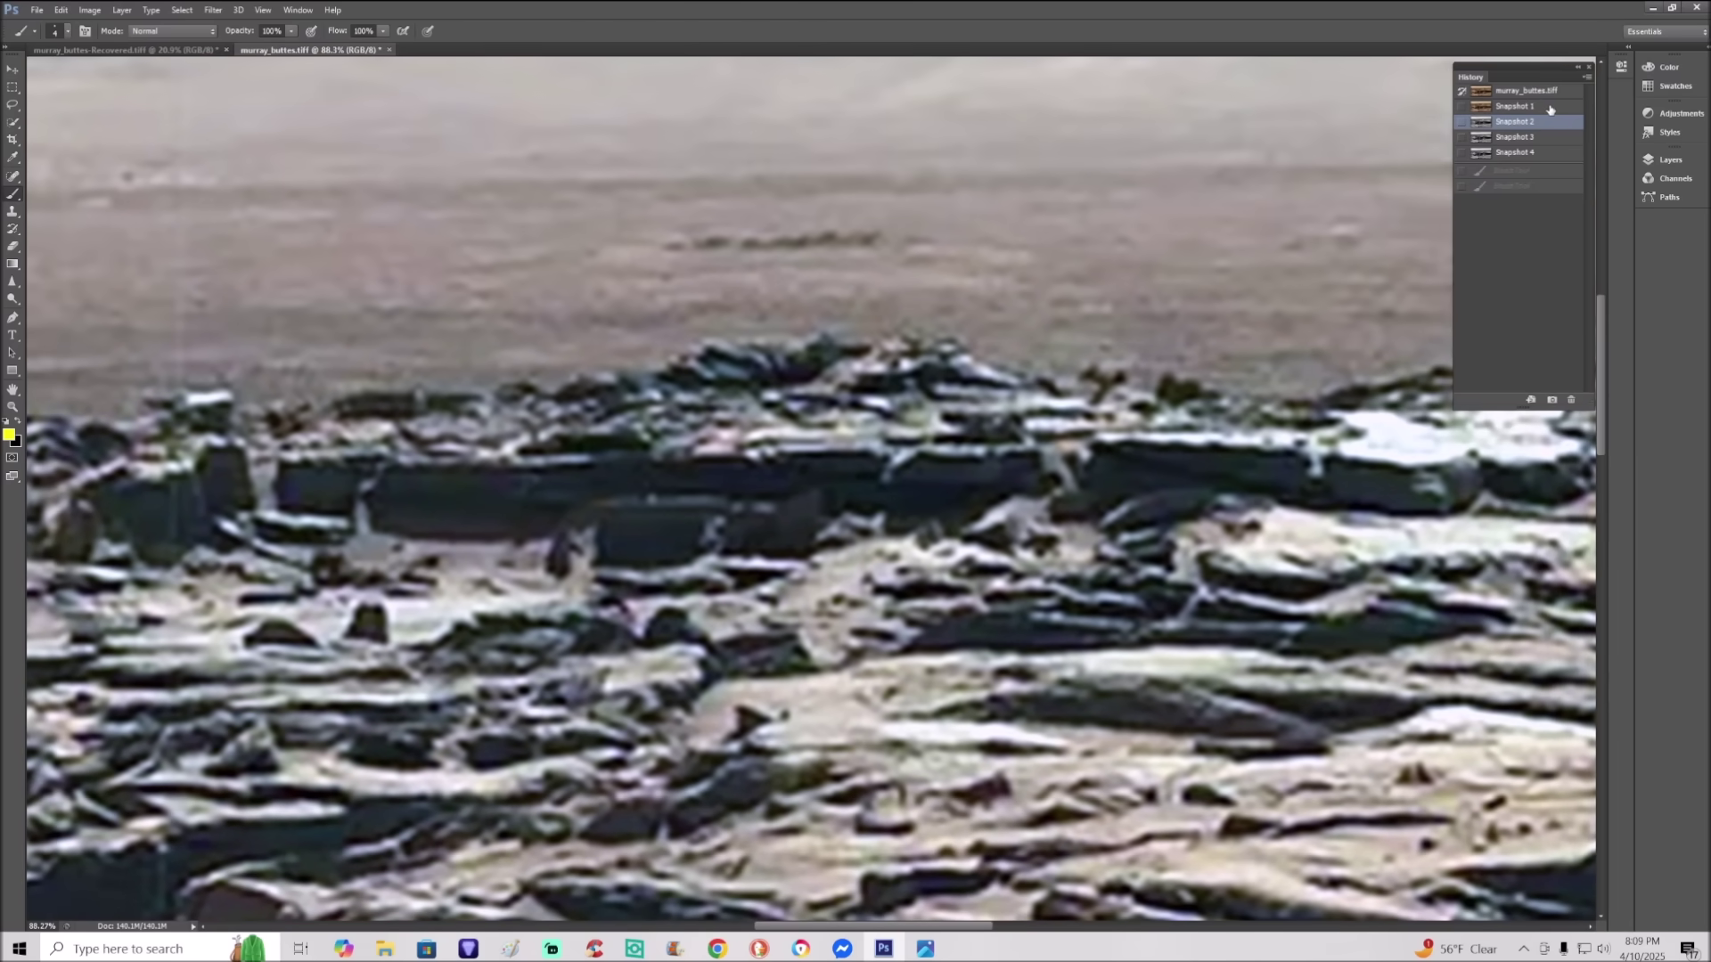
click(1548, 153)
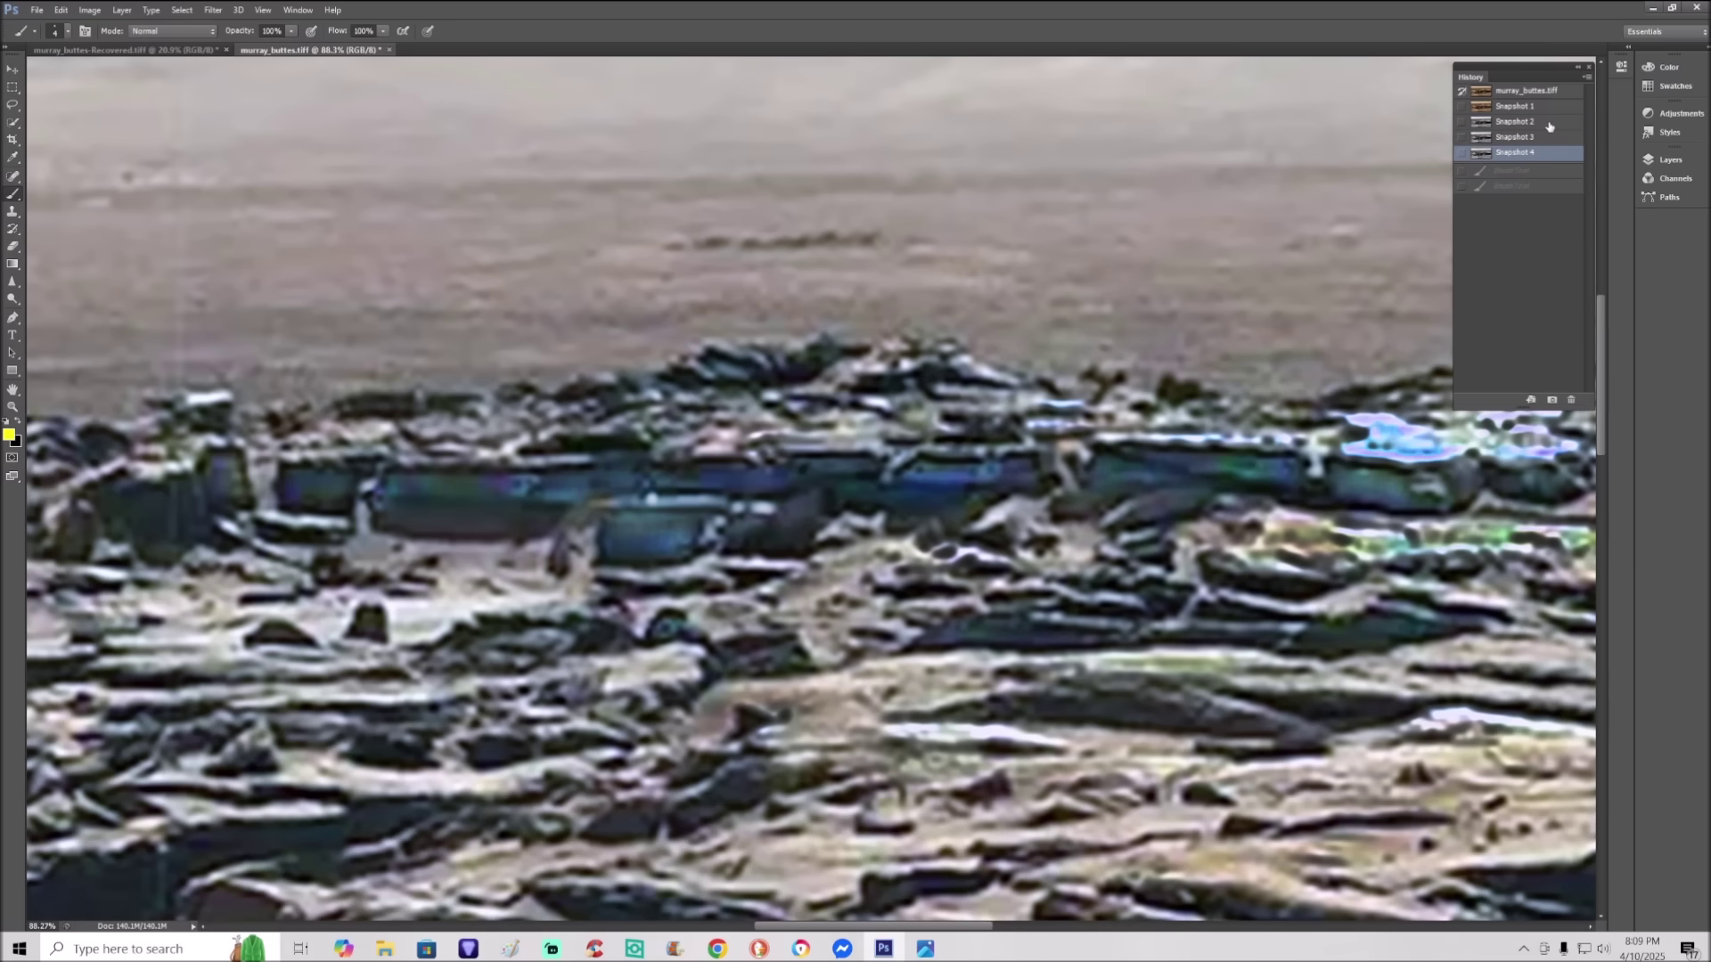
click(1549, 124)
click(1549, 154)
Step: On Snapshot 4, circle a rock in yellow with a stroke and two dots inside, plus a rock further right
mouse_move(975, 435)
mouse_down()
mouse_move(935, 509)
mouse_move(982, 438)
mouse_up()
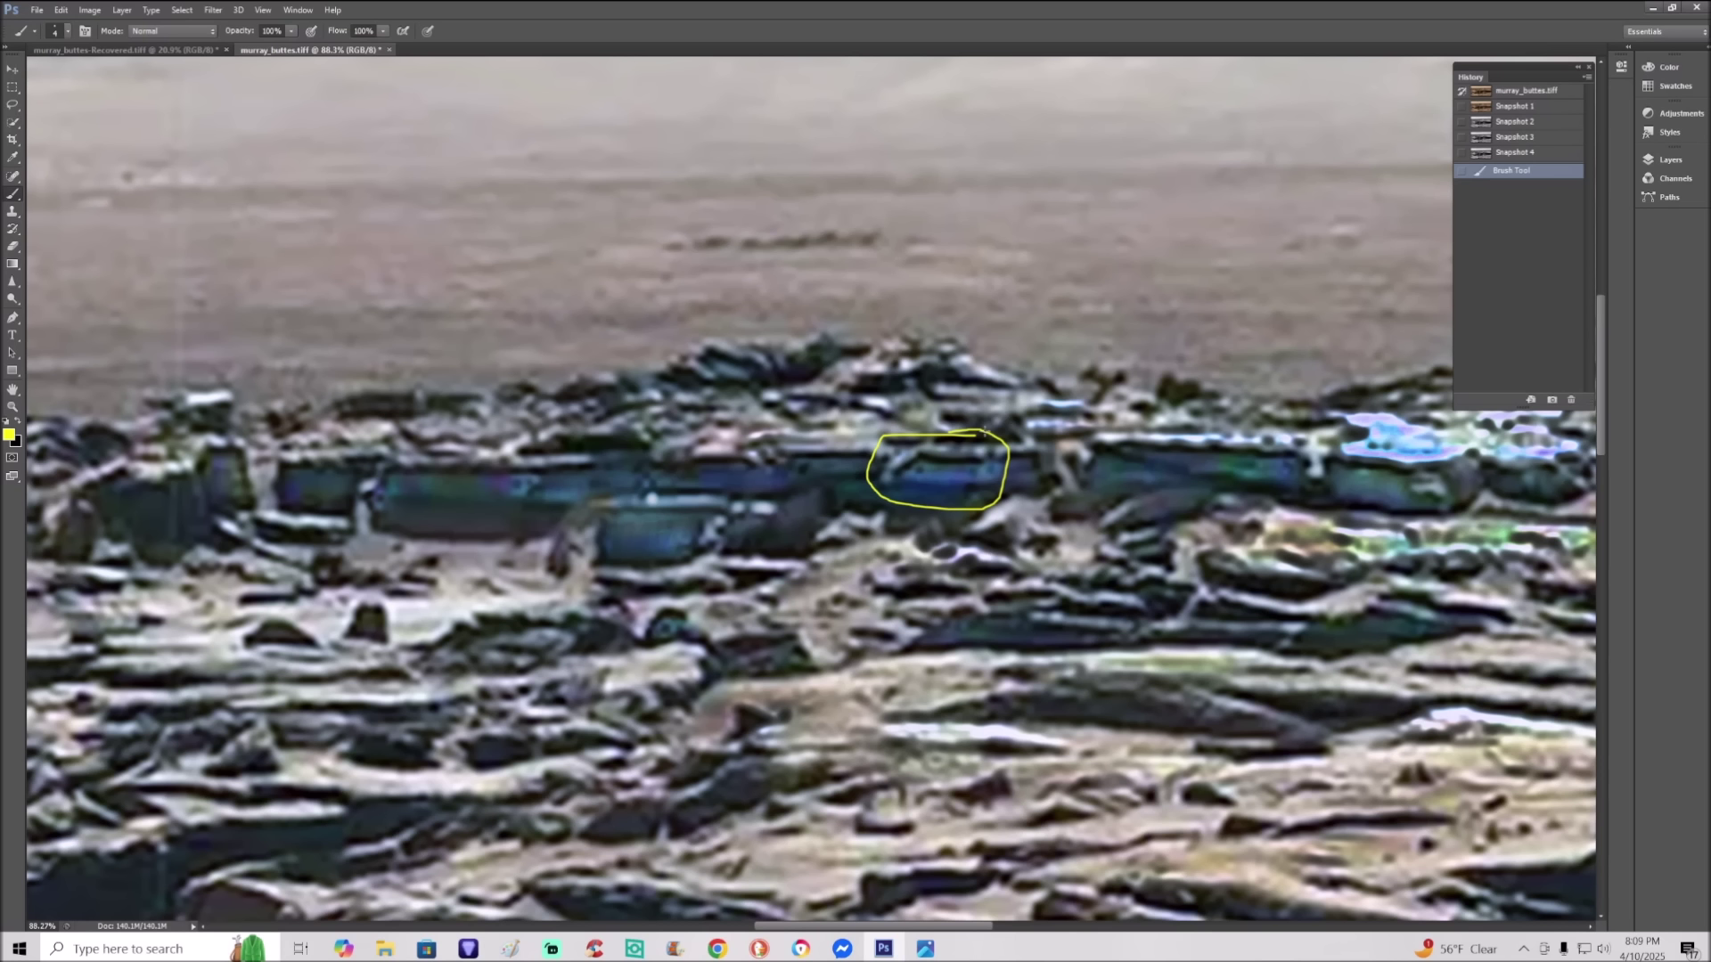
drag(934, 467, 970, 471)
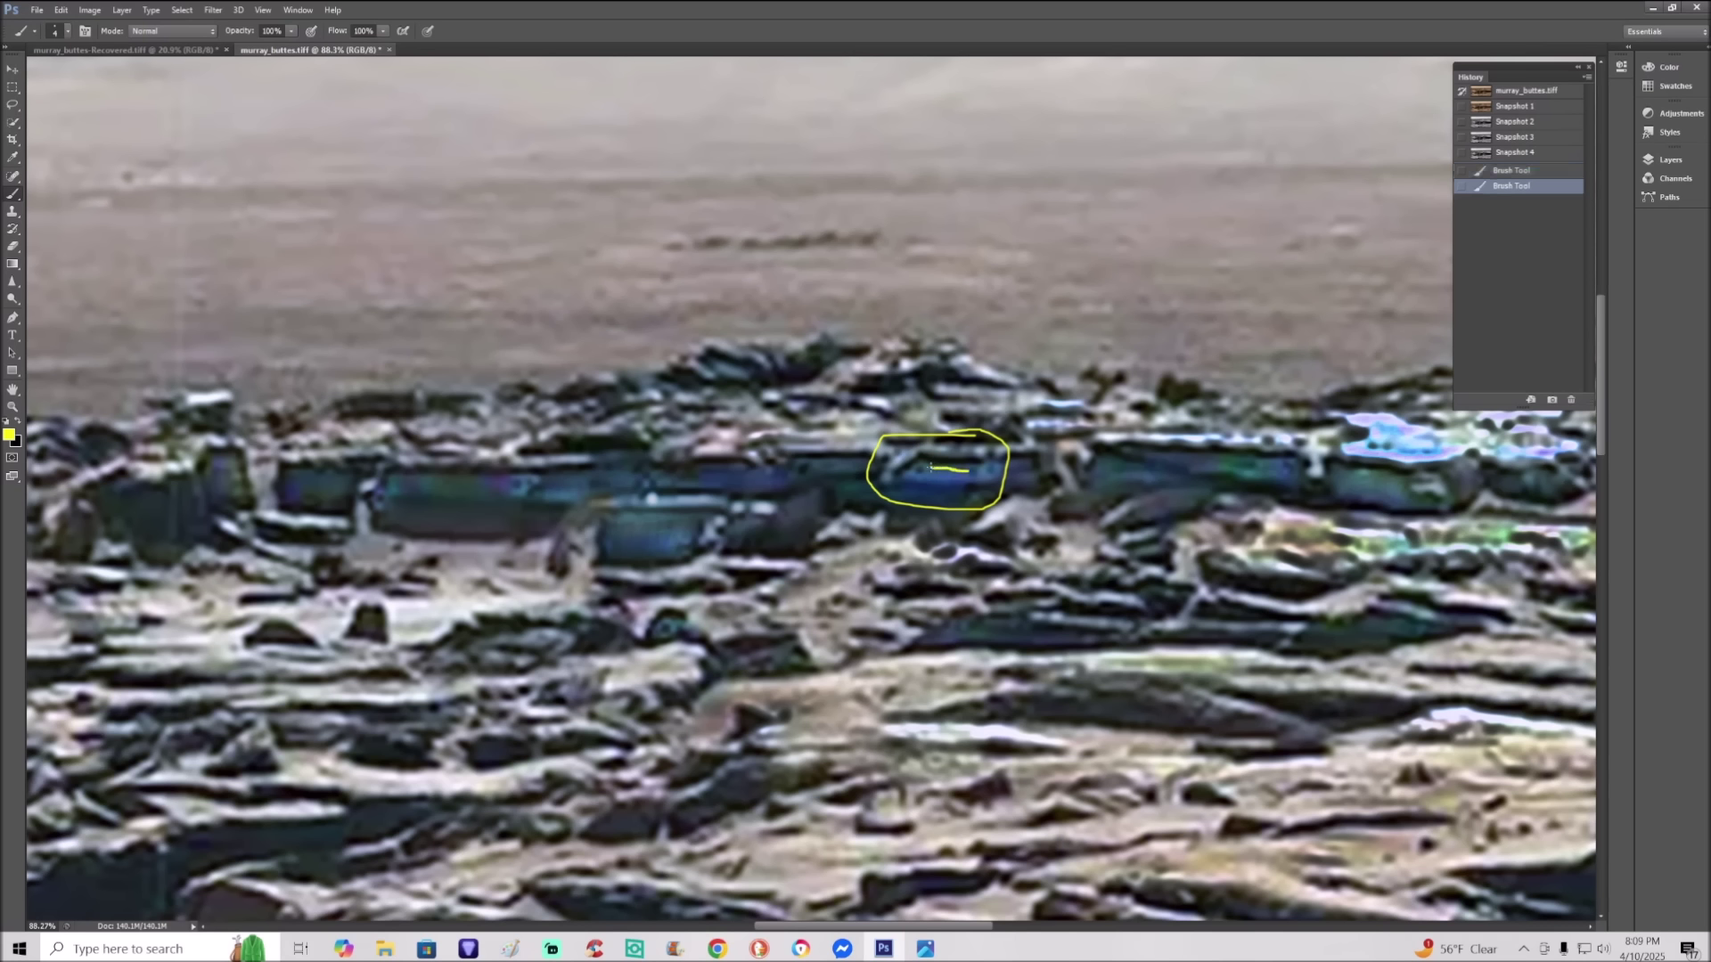
click(919, 468)
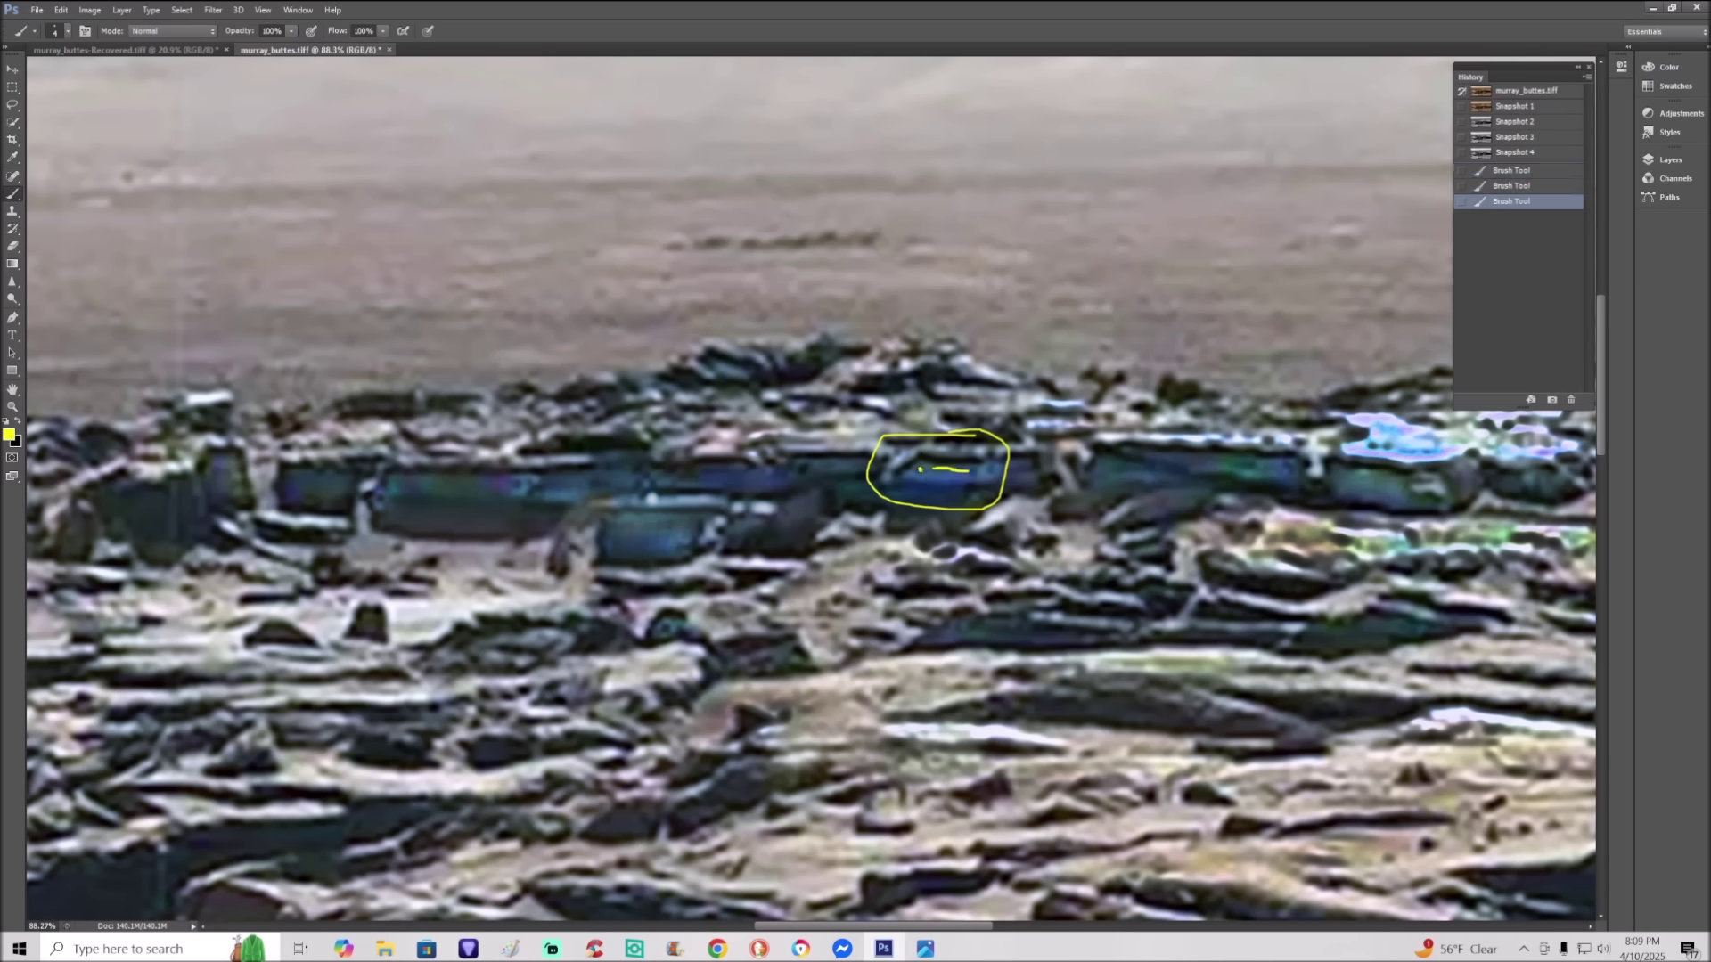
click(989, 469)
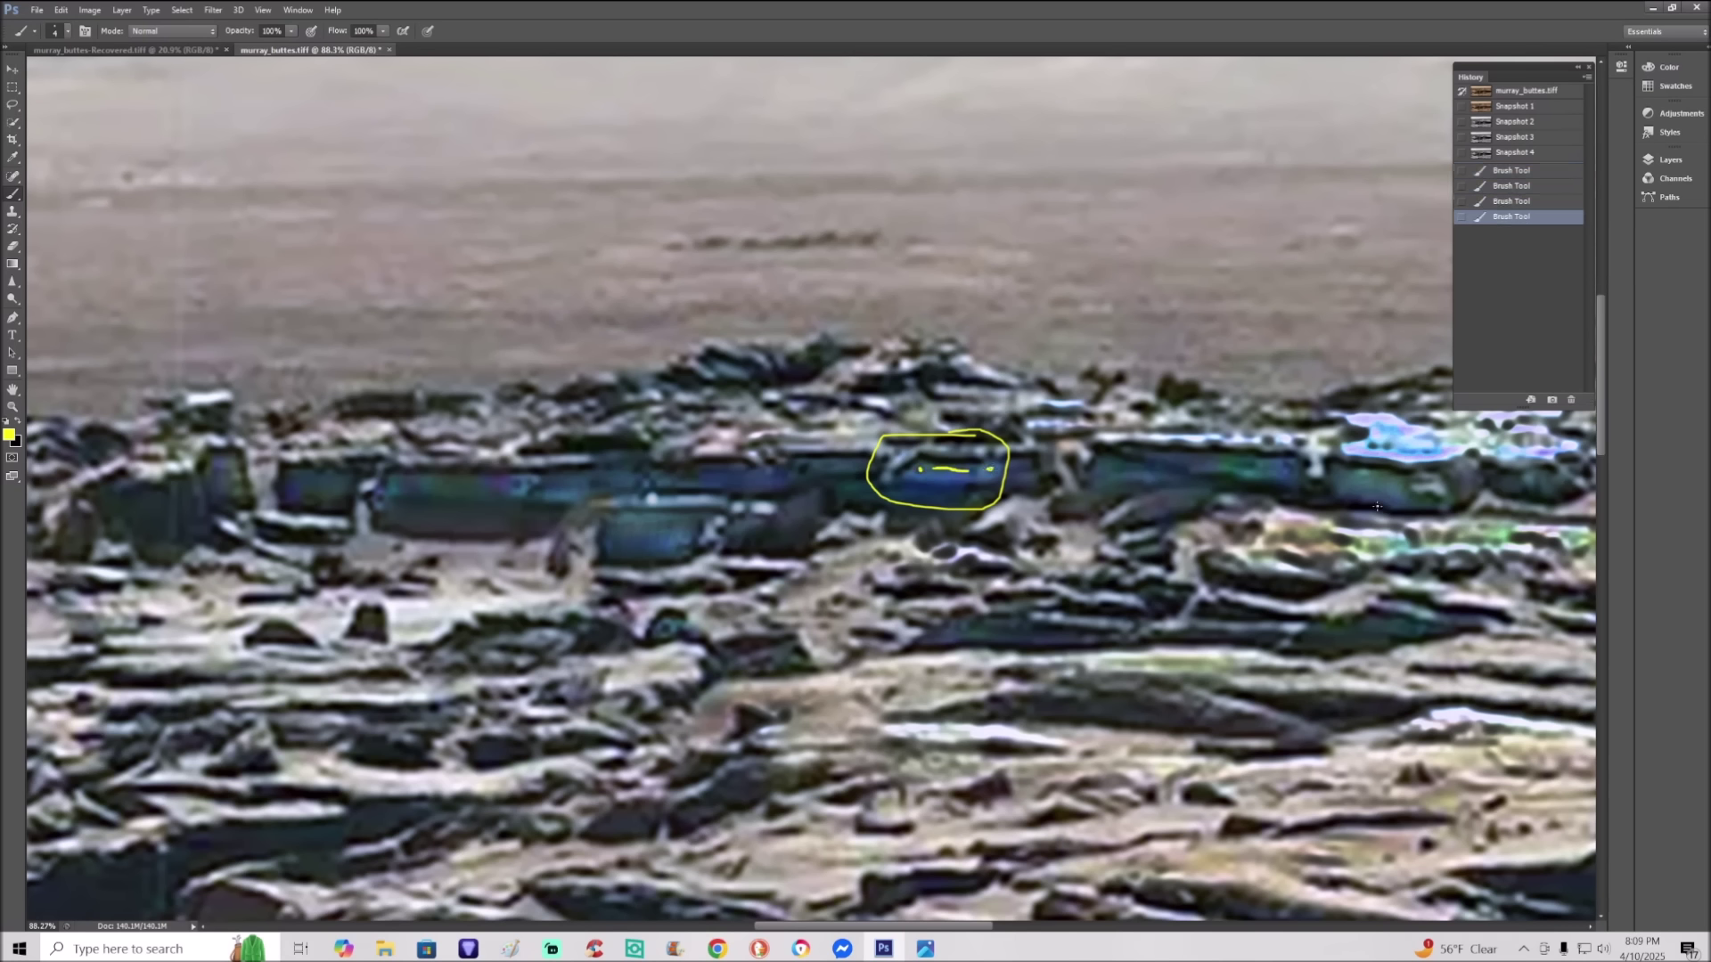
mouse_move(1443, 453)
mouse_down()
mouse_move(1401, 467)
mouse_move(1387, 498)
mouse_move(1436, 515)
mouse_move(1435, 472)
mouse_up()
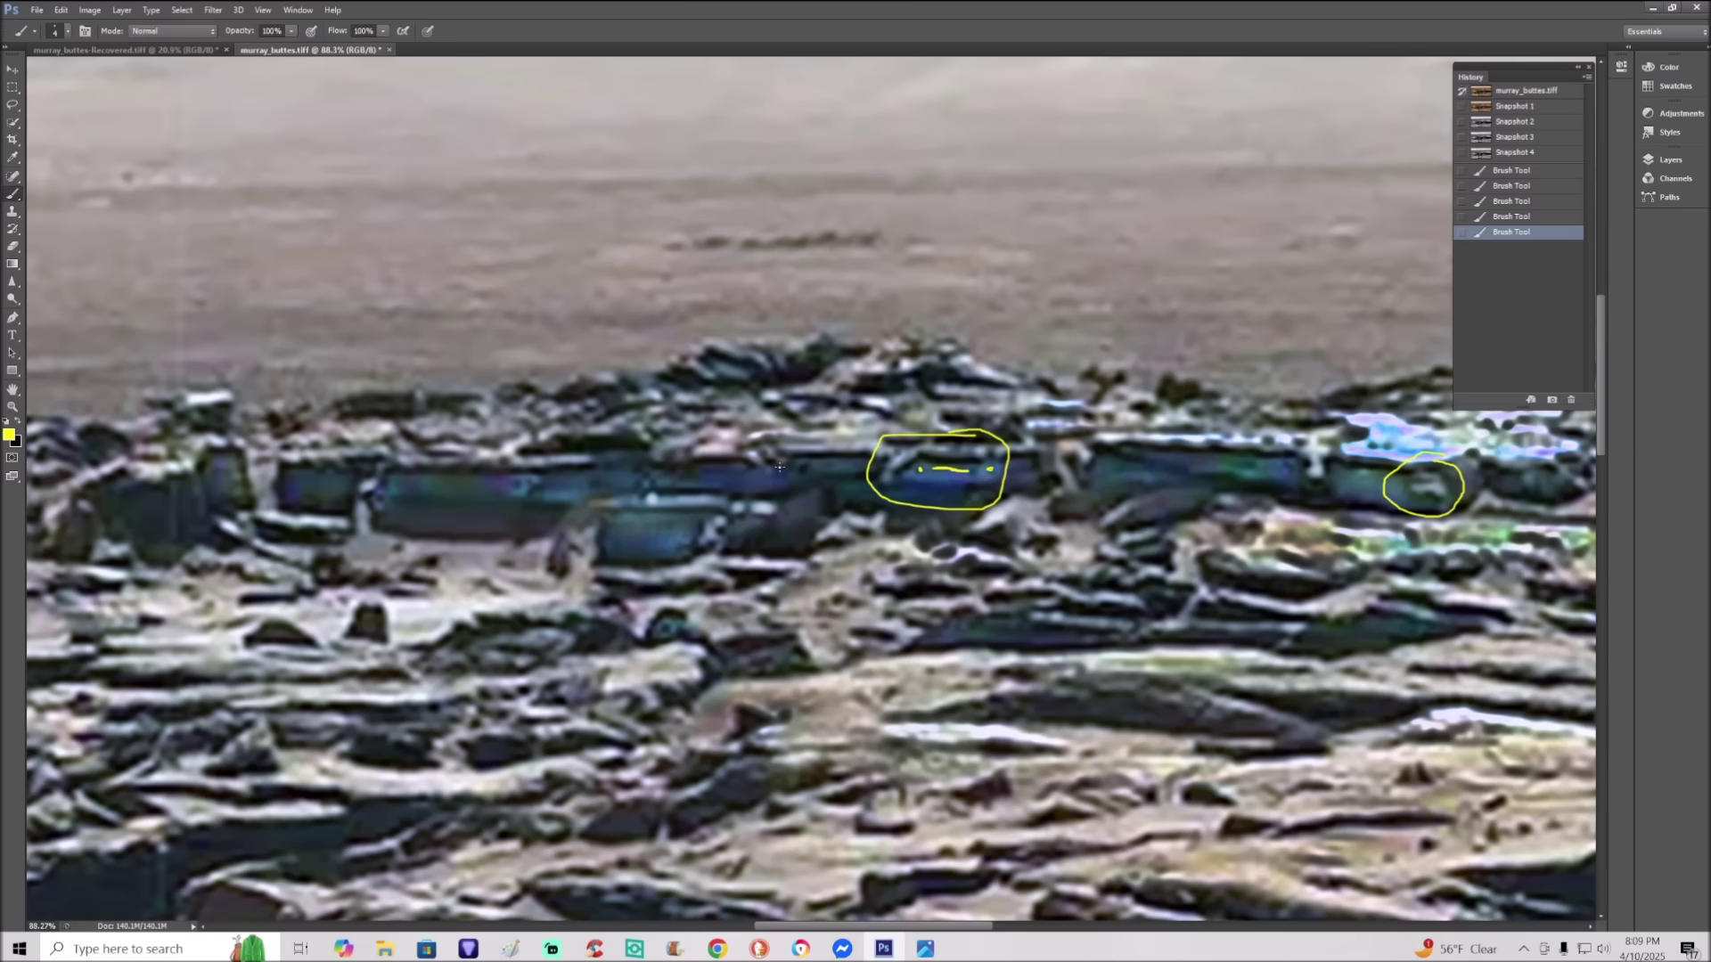
key(ctrl+minus)
key(ctrl+minus)
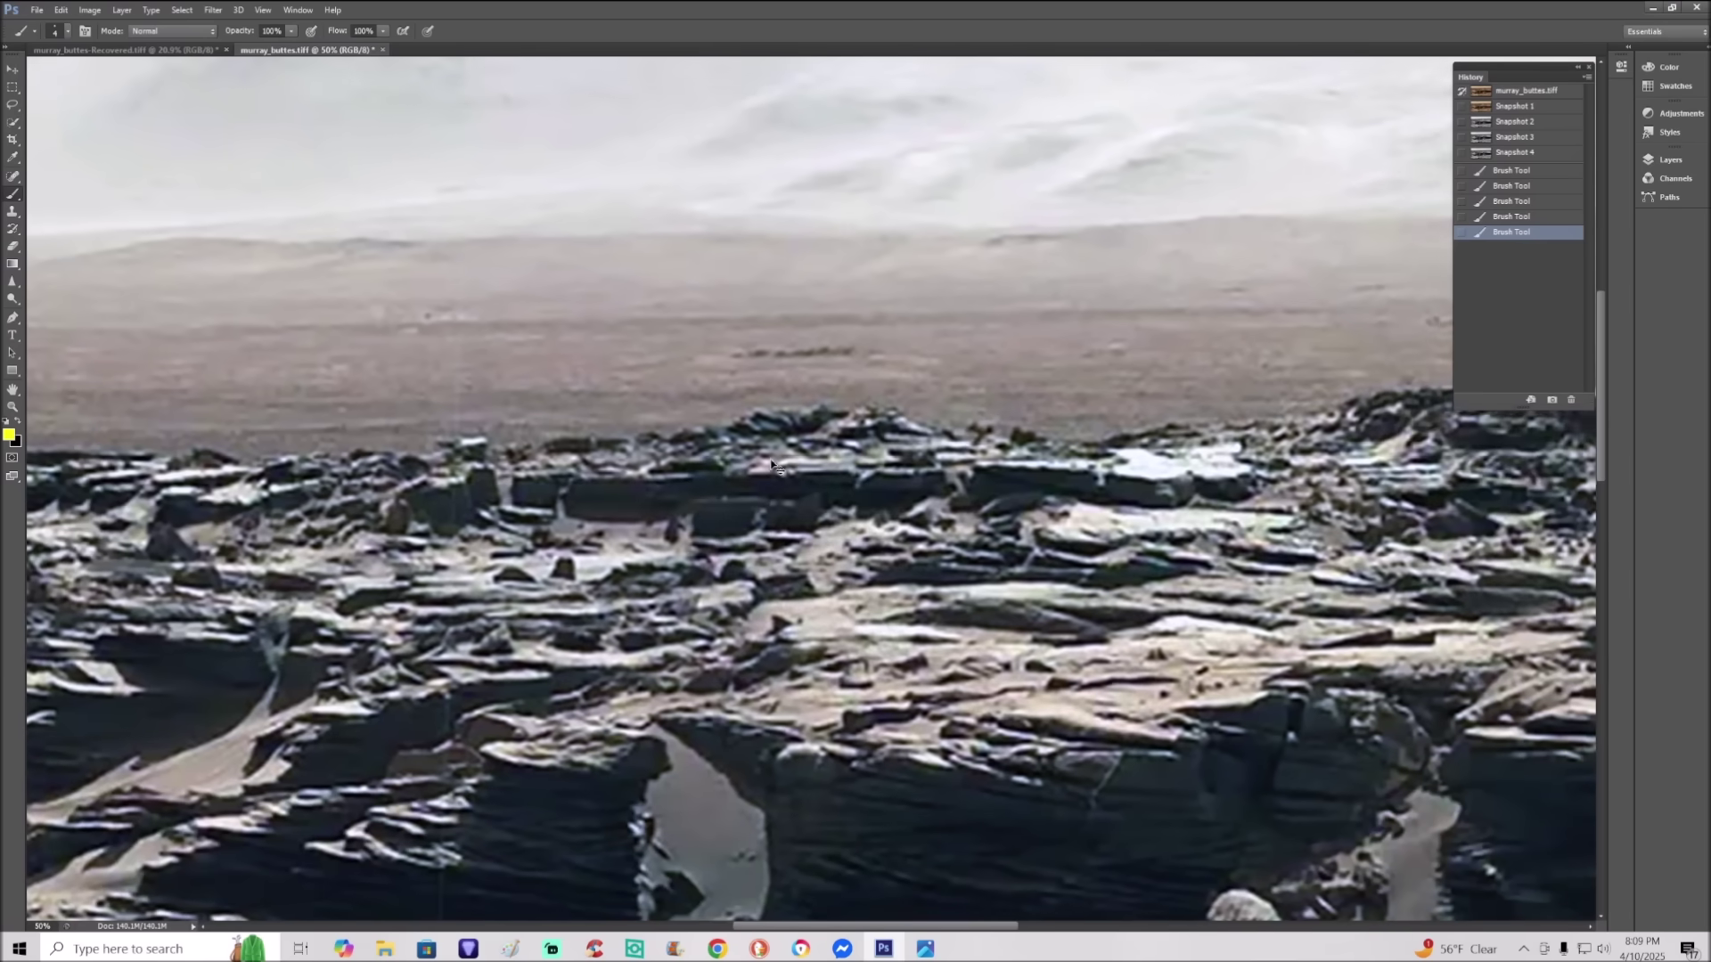
Step: Draw two yellow arrows pointing down at the rocks and a curved mark inside the ellipse
drag(832, 927, 604, 927)
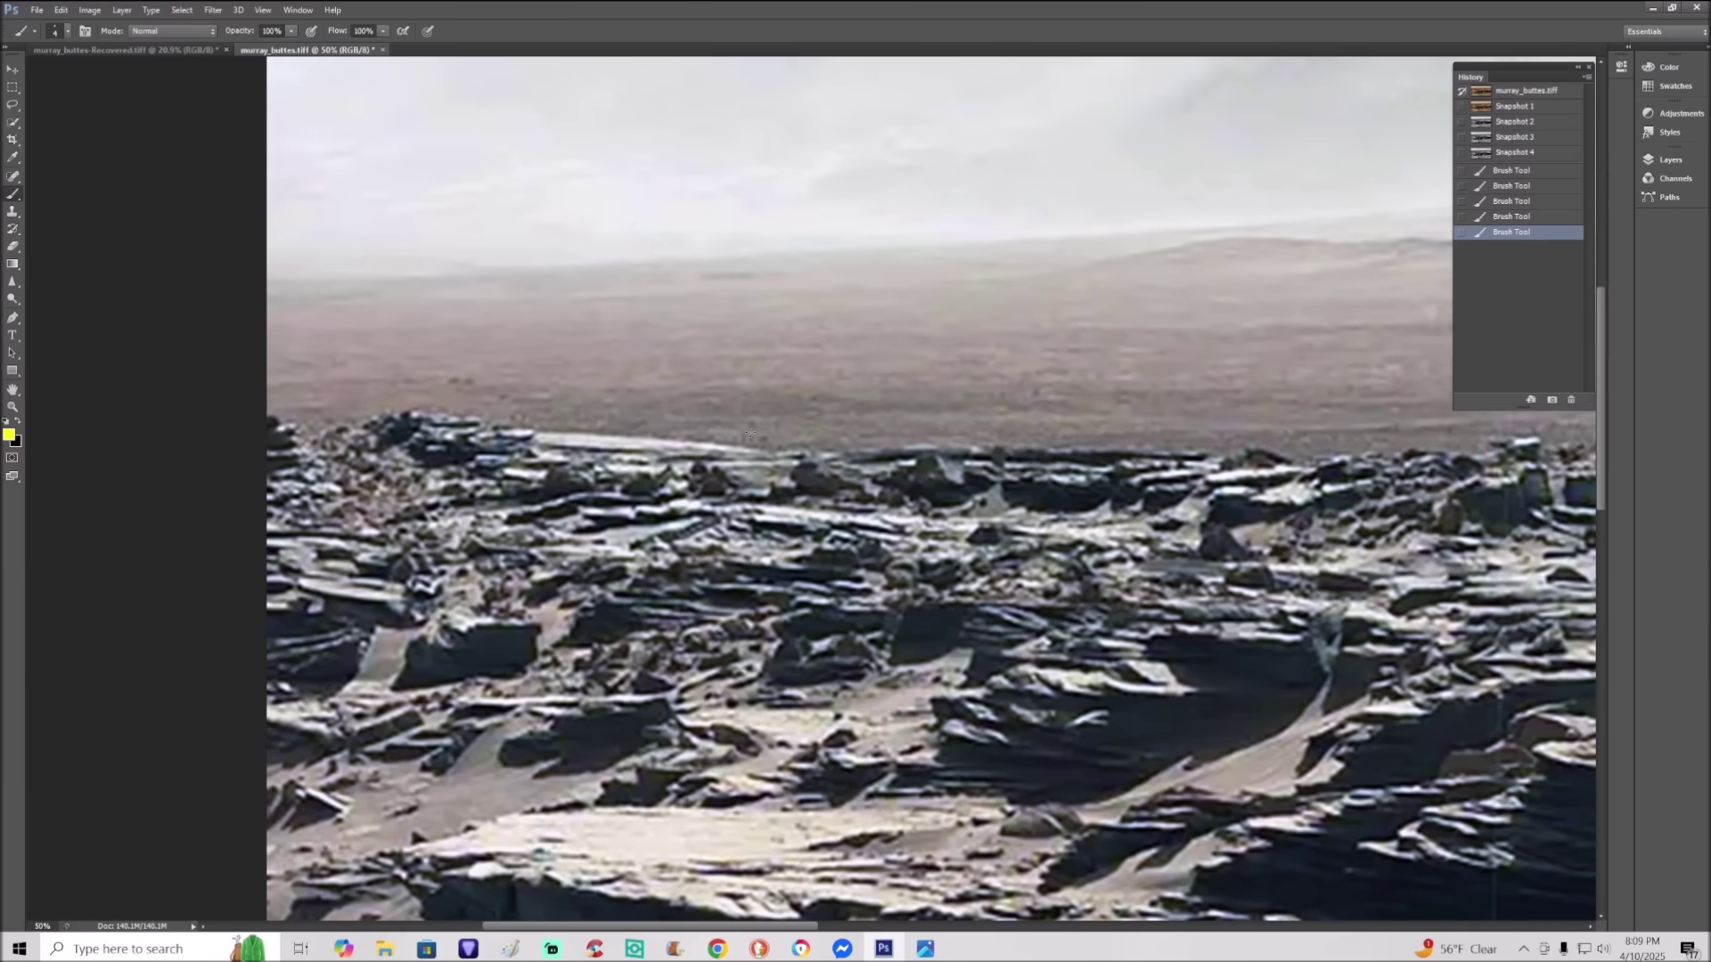
scroll(752, 462, up, 4)
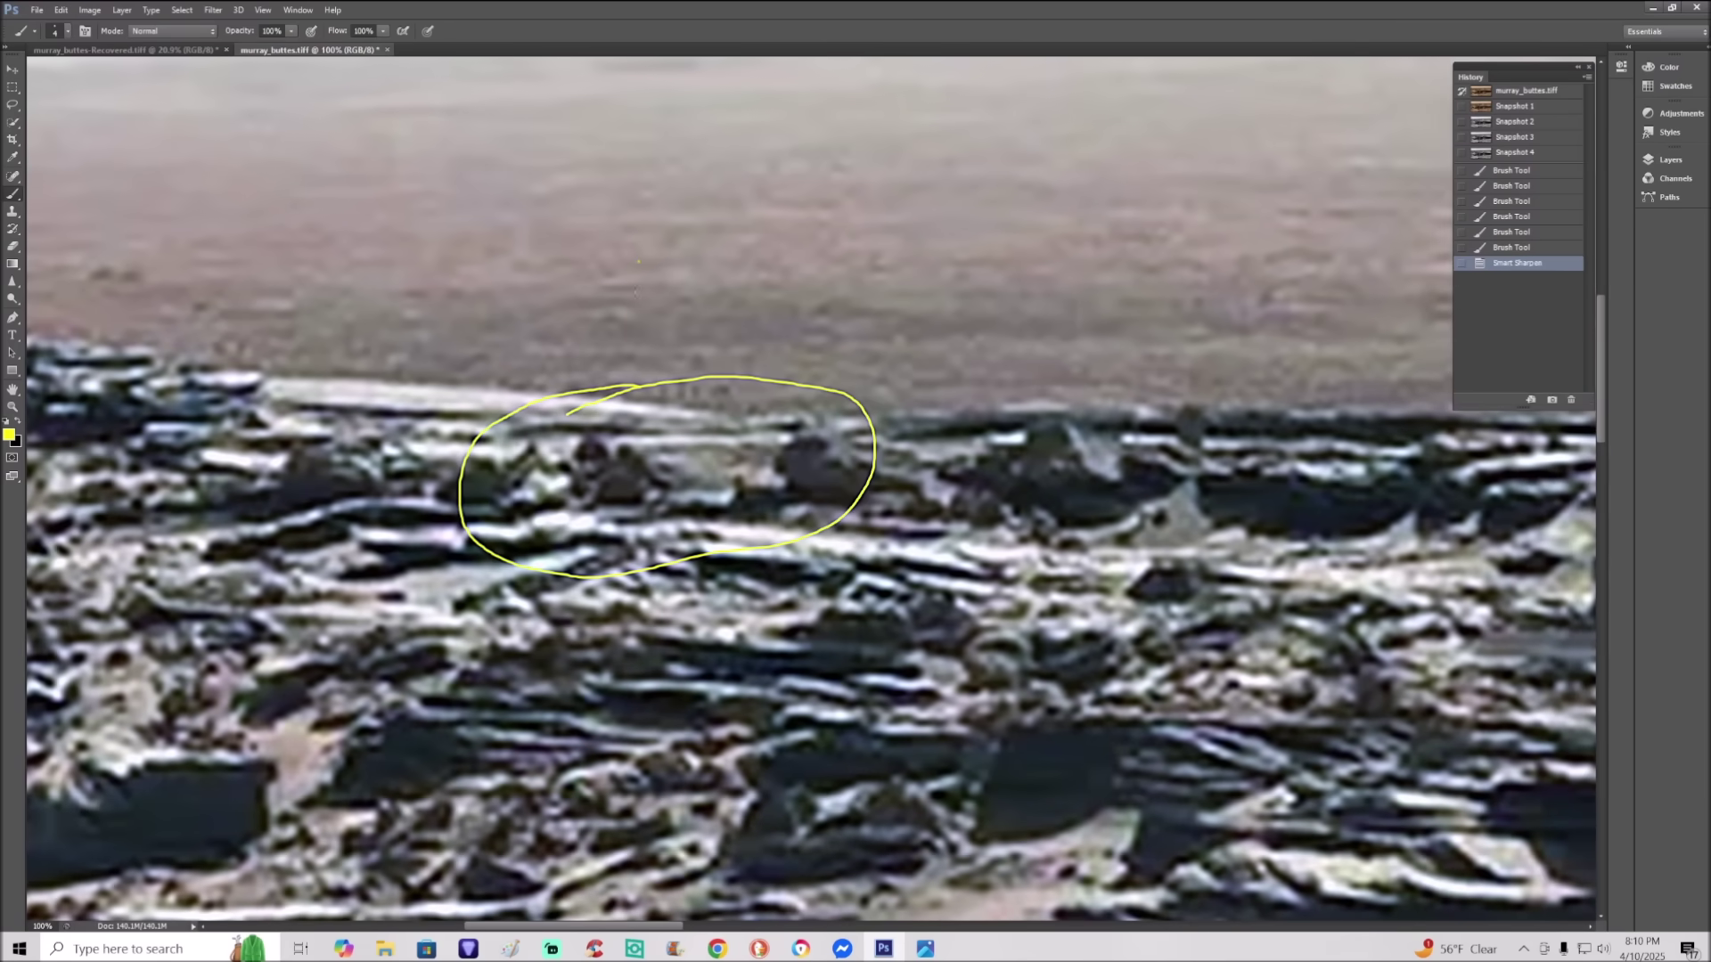
mouse_move(638, 261)
mouse_down()
mouse_move(632, 421)
mouse_move(605, 377)
mouse_move(659, 379)
mouse_up()
mouse_move(513, 279)
mouse_down()
mouse_move(552, 428)
mouse_move(535, 401)
mouse_move(565, 387)
mouse_up()
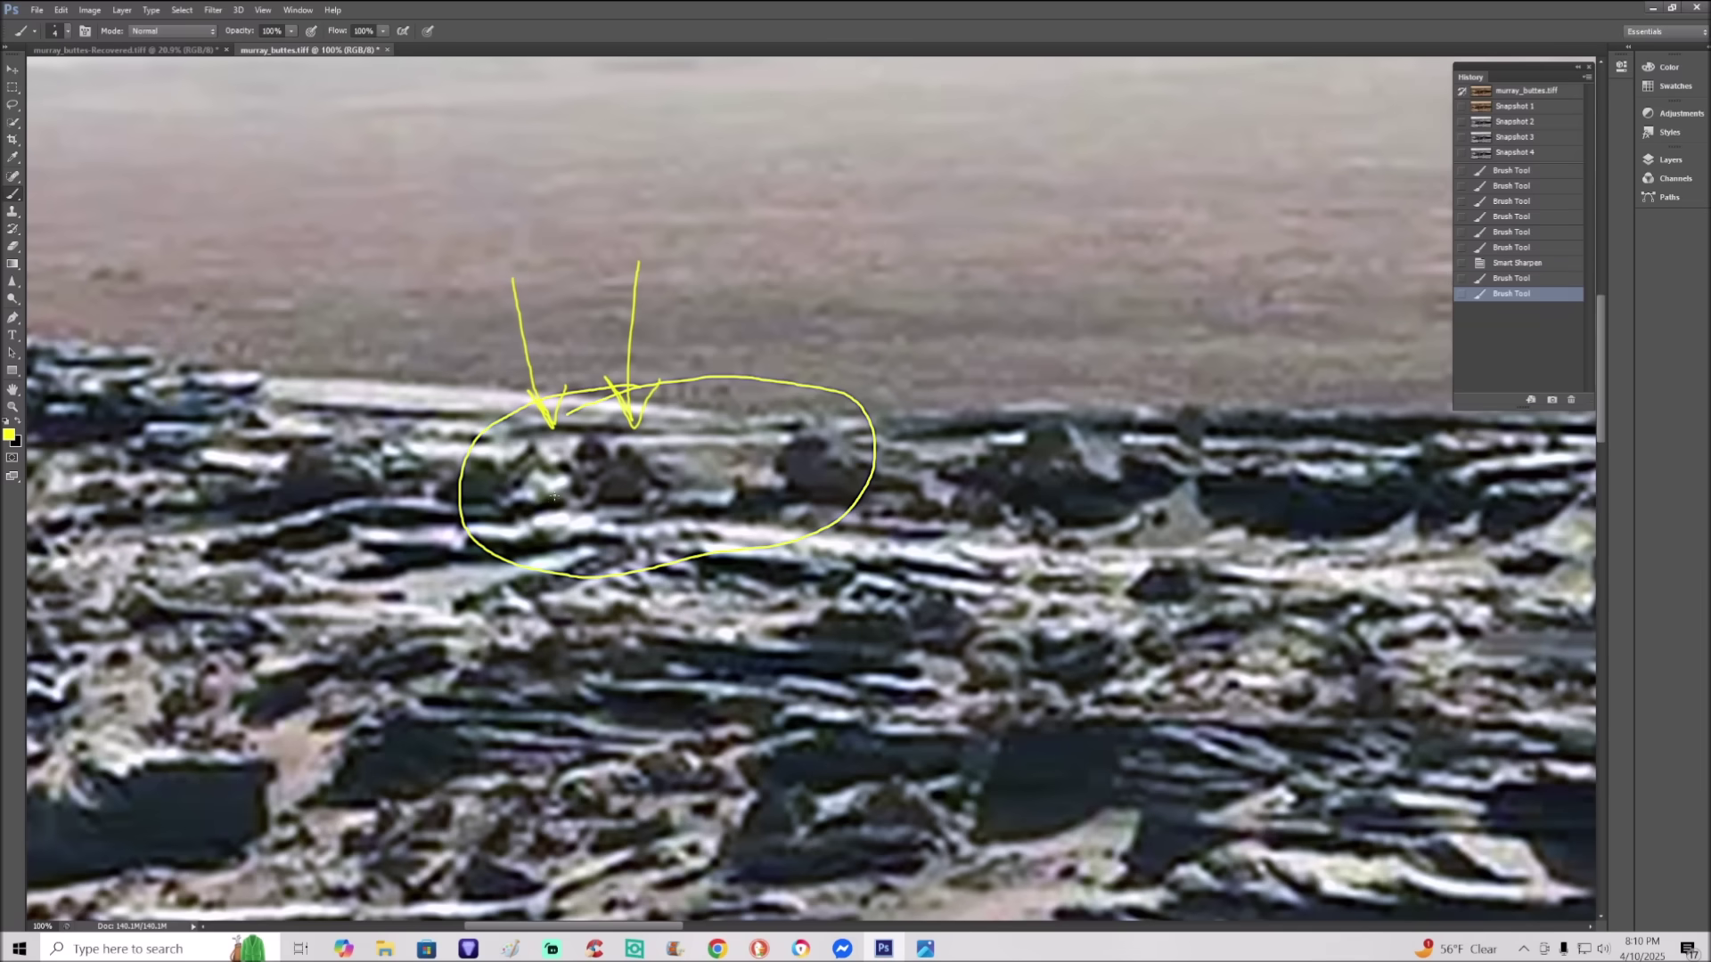
mouse_move(553, 497)
mouse_down()
mouse_move(588, 510)
mouse_move(609, 481)
mouse_up()
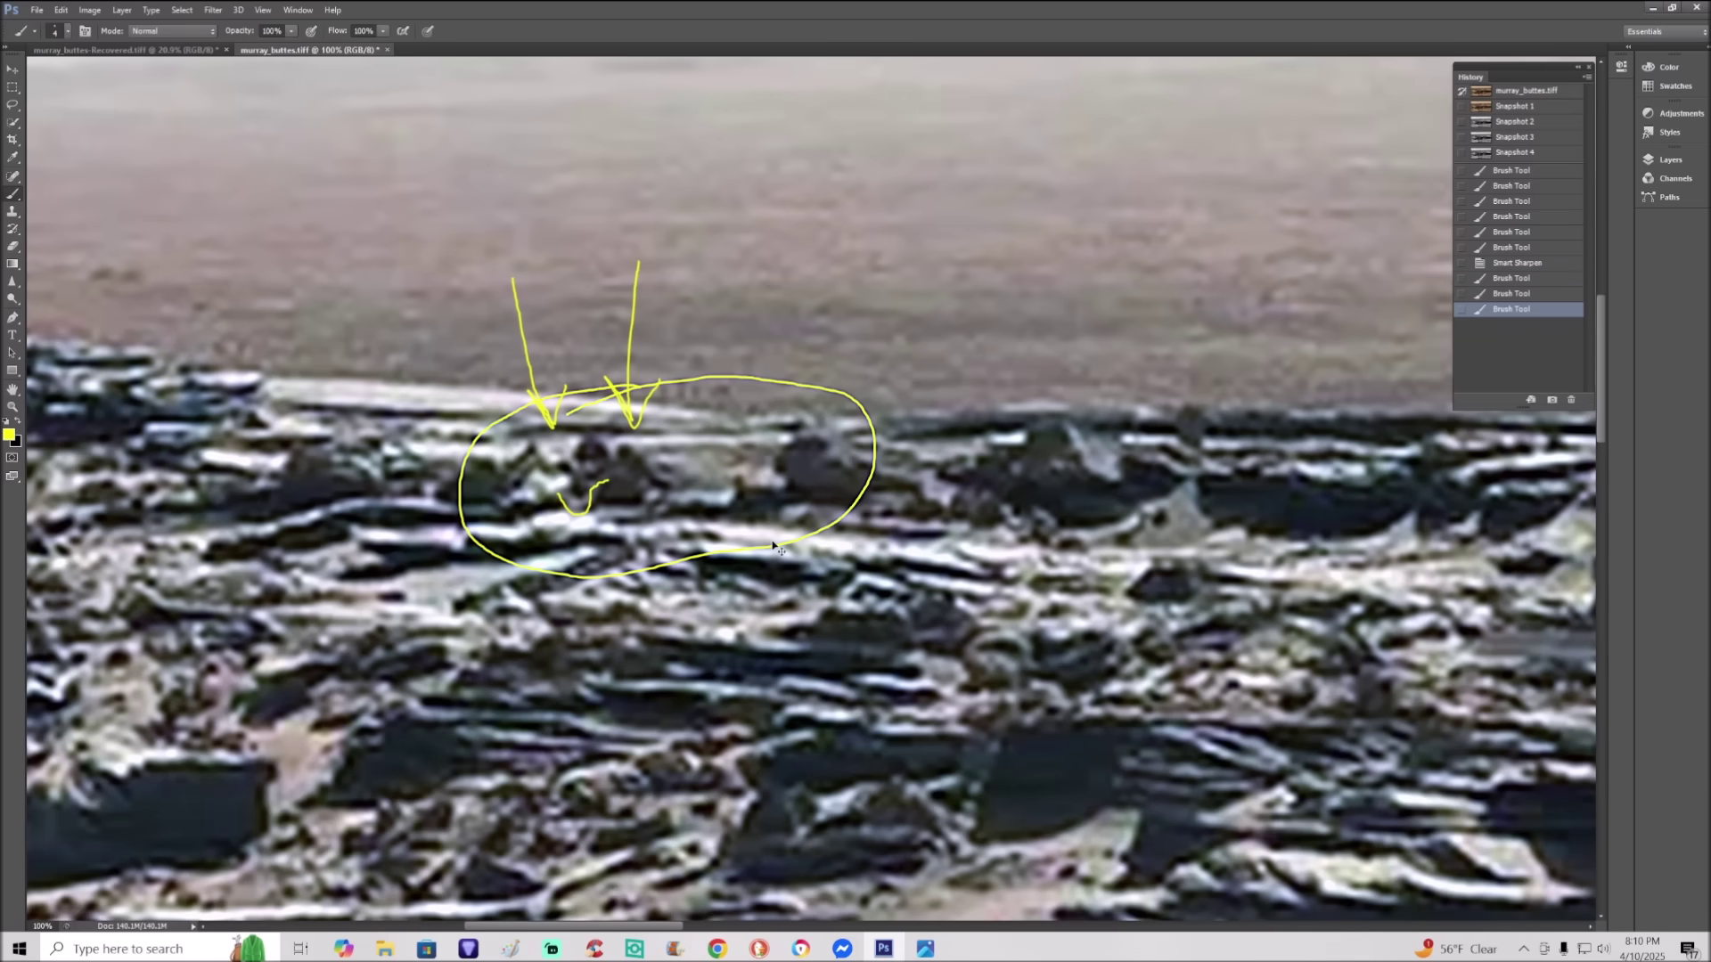
Step: Zoom out to 66.7%, loop yellow around the lower rocks, then revert to Snapshot 4
key(ctrl+minus)
scroll(621, 680, down, 3)
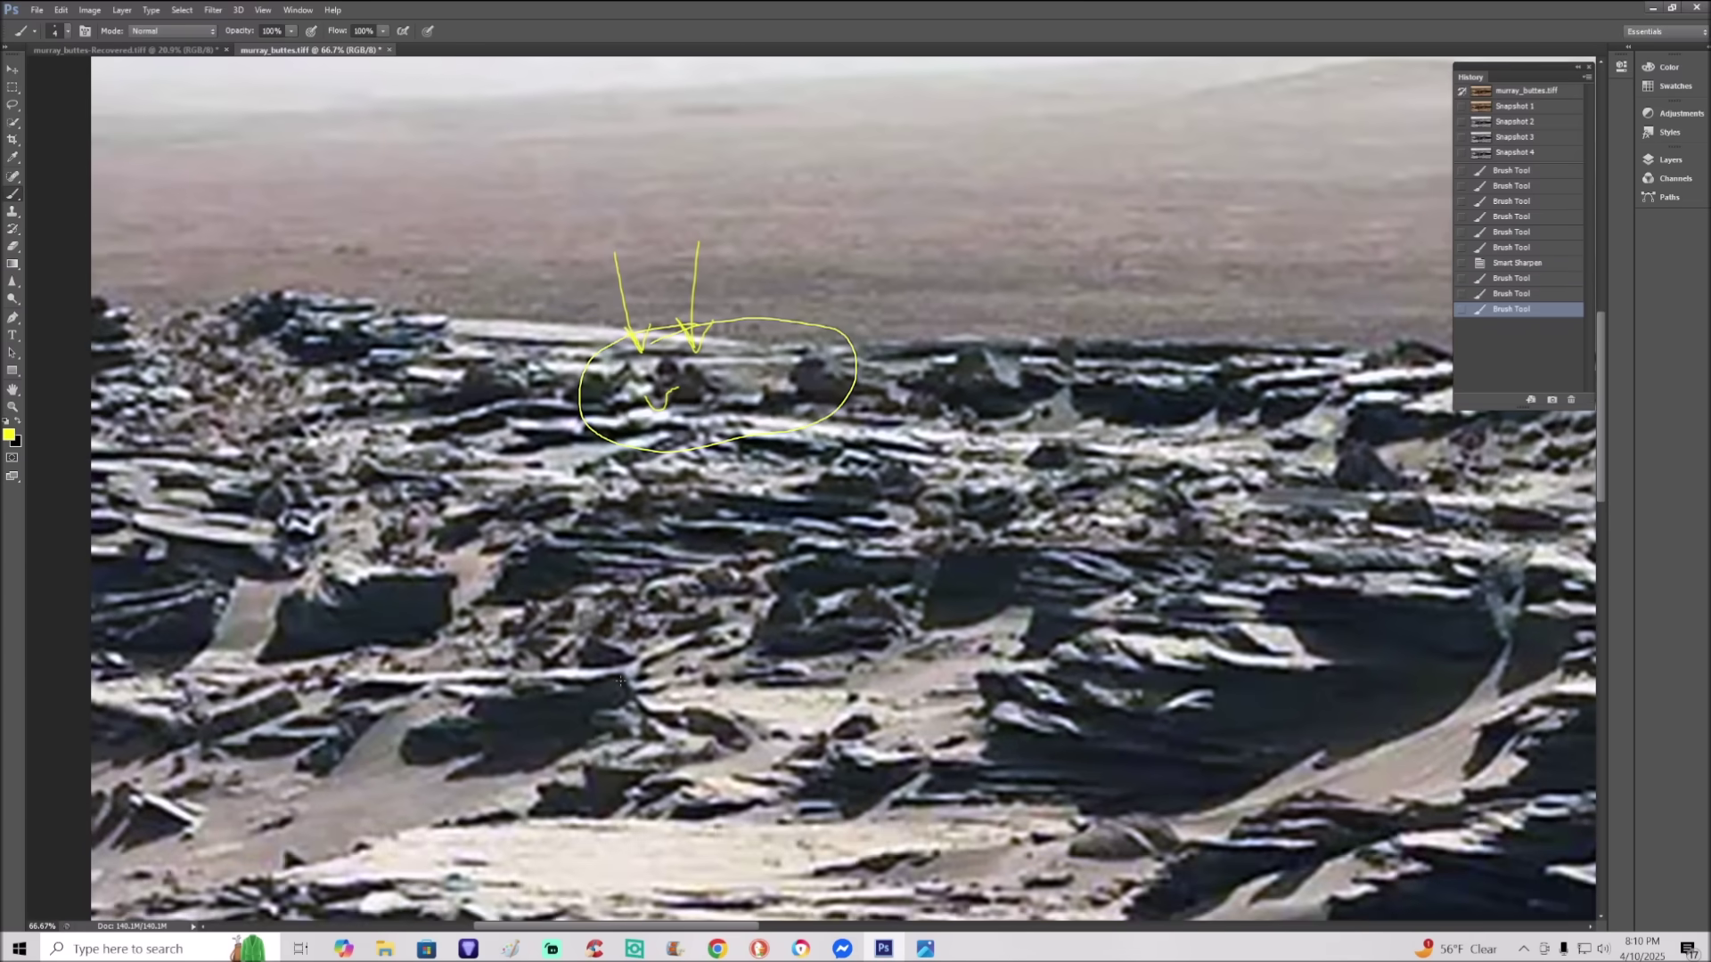
scroll(621, 680, down, 1)
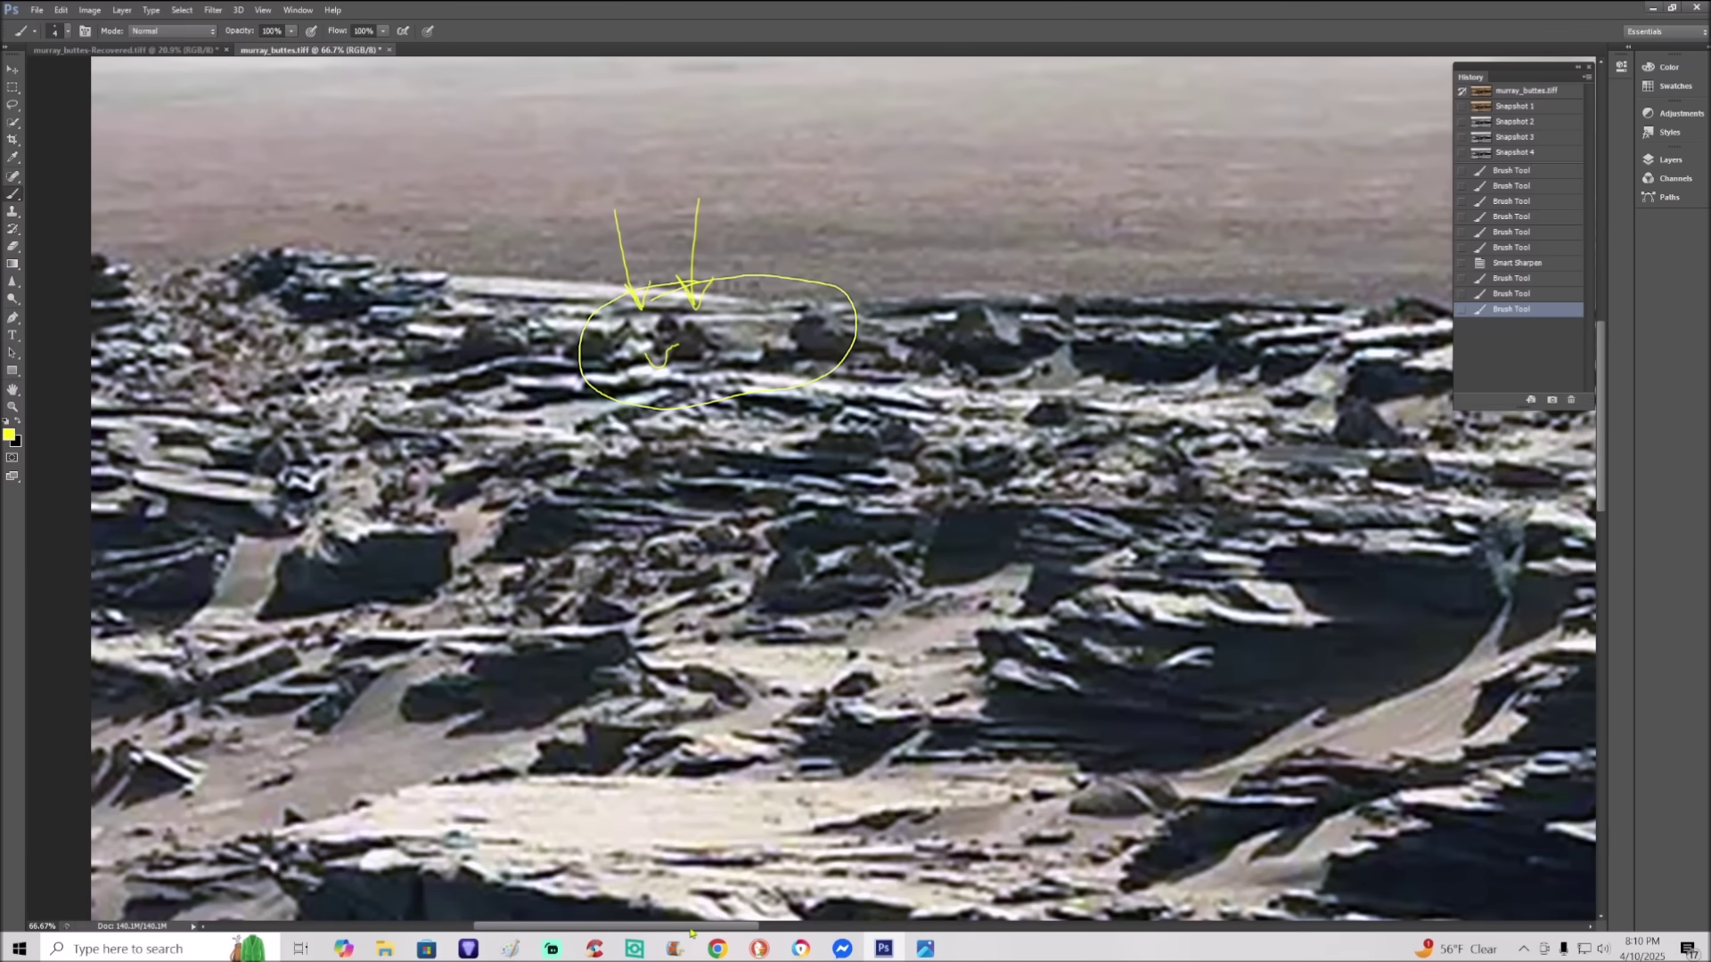
scroll(843, 493, left, 3)
mouse_move(668, 586)
mouse_down()
mouse_move(525, 609)
mouse_move(500, 667)
mouse_move(579, 700)
mouse_move(868, 682)
mouse_move(901, 664)
mouse_move(931, 575)
mouse_move(851, 561)
mouse_move(778, 606)
mouse_move(674, 582)
mouse_move(507, 602)
mouse_move(644, 635)
mouse_move(810, 625)
mouse_move(885, 597)
mouse_move(824, 627)
mouse_move(880, 637)
mouse_up()
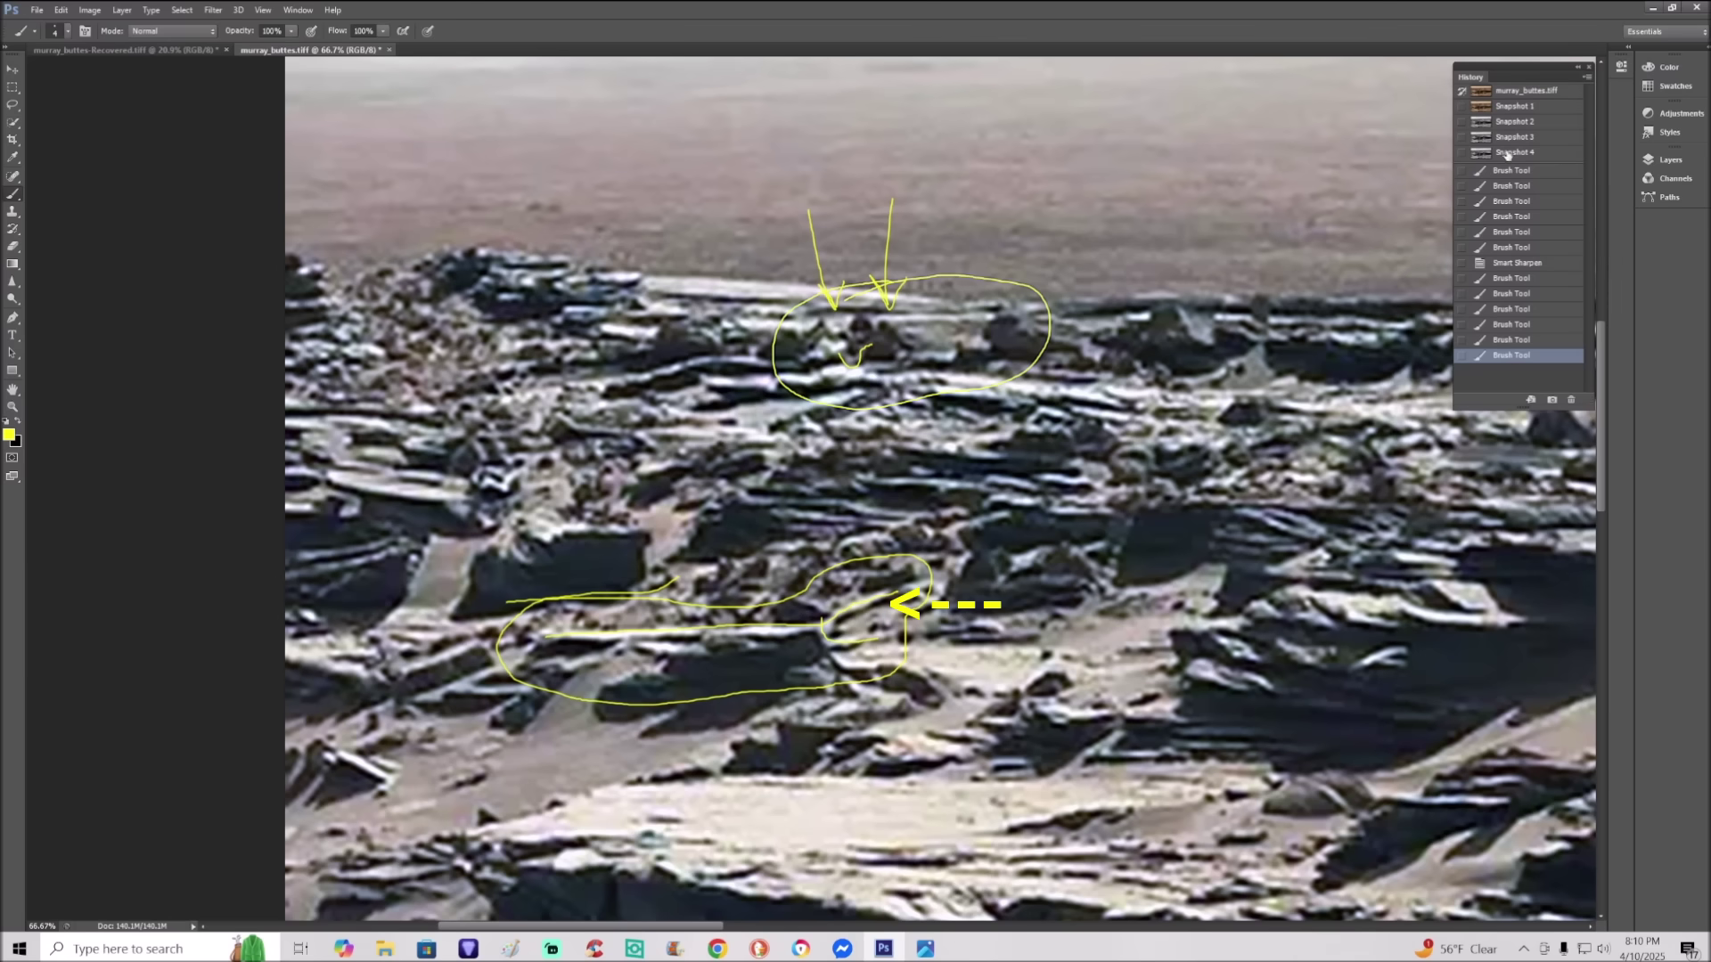
click(1542, 154)
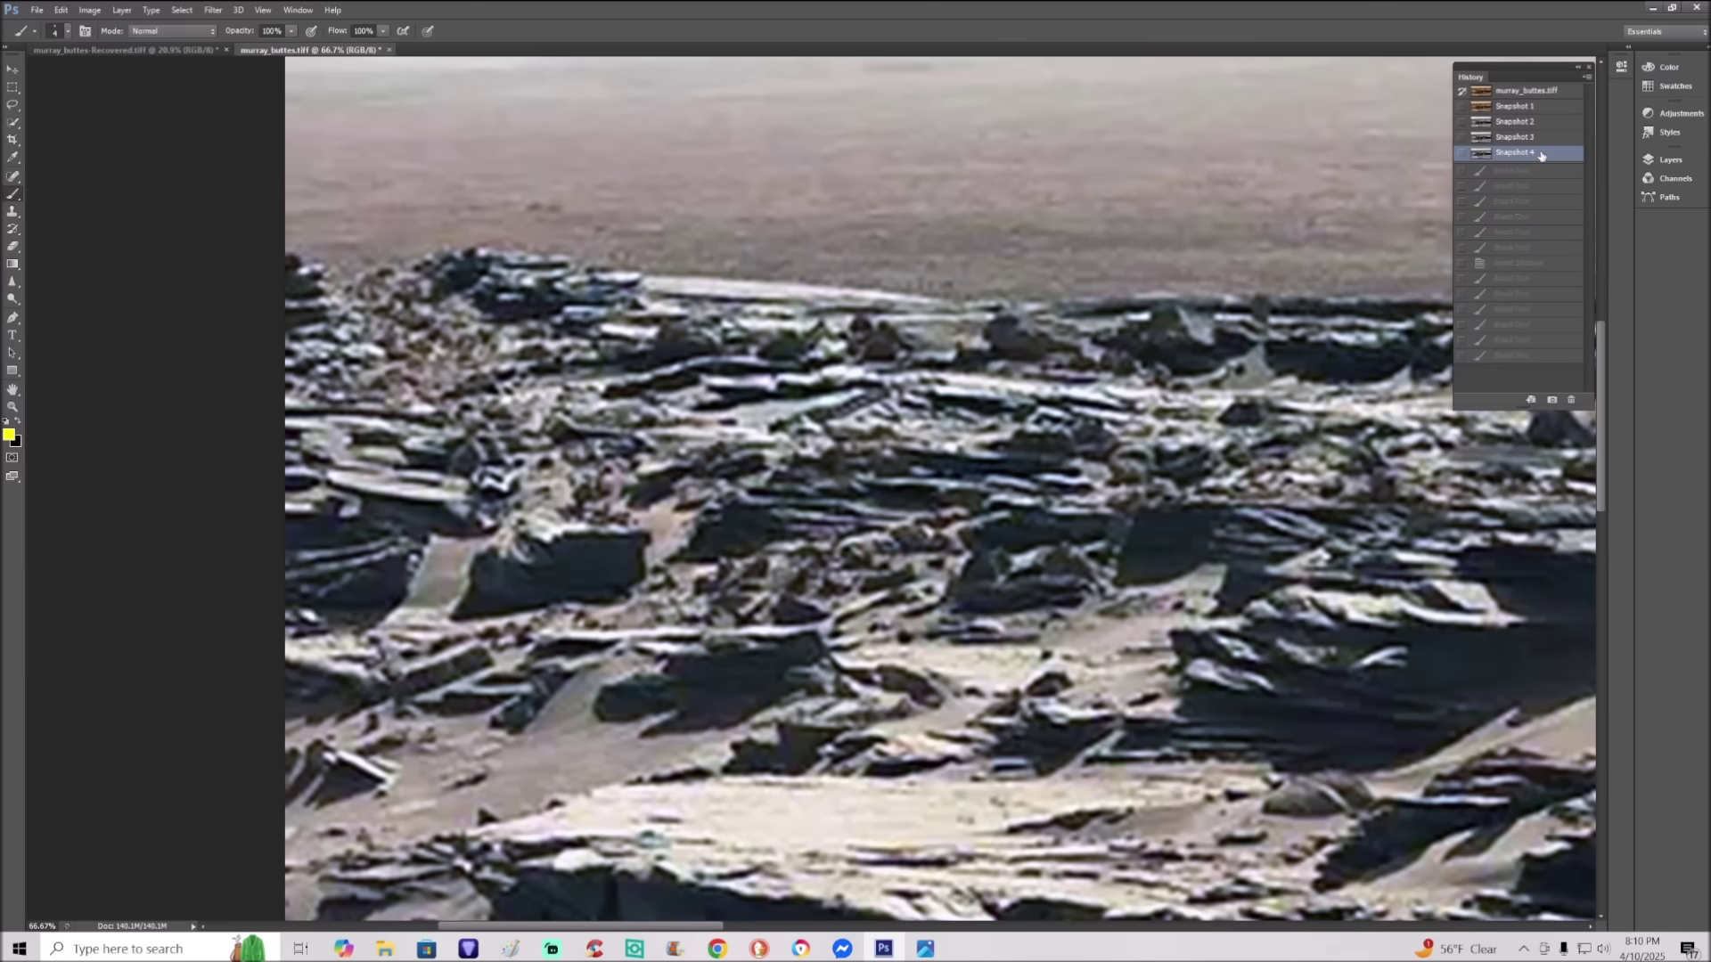
Step: Brush a yellow ellipse around the central rock on Snapshot 4 and zoom to 100%
mouse_move(809, 470)
mouse_down()
mouse_move(768, 469)
mouse_move(824, 566)
mouse_move(775, 482)
mouse_up()
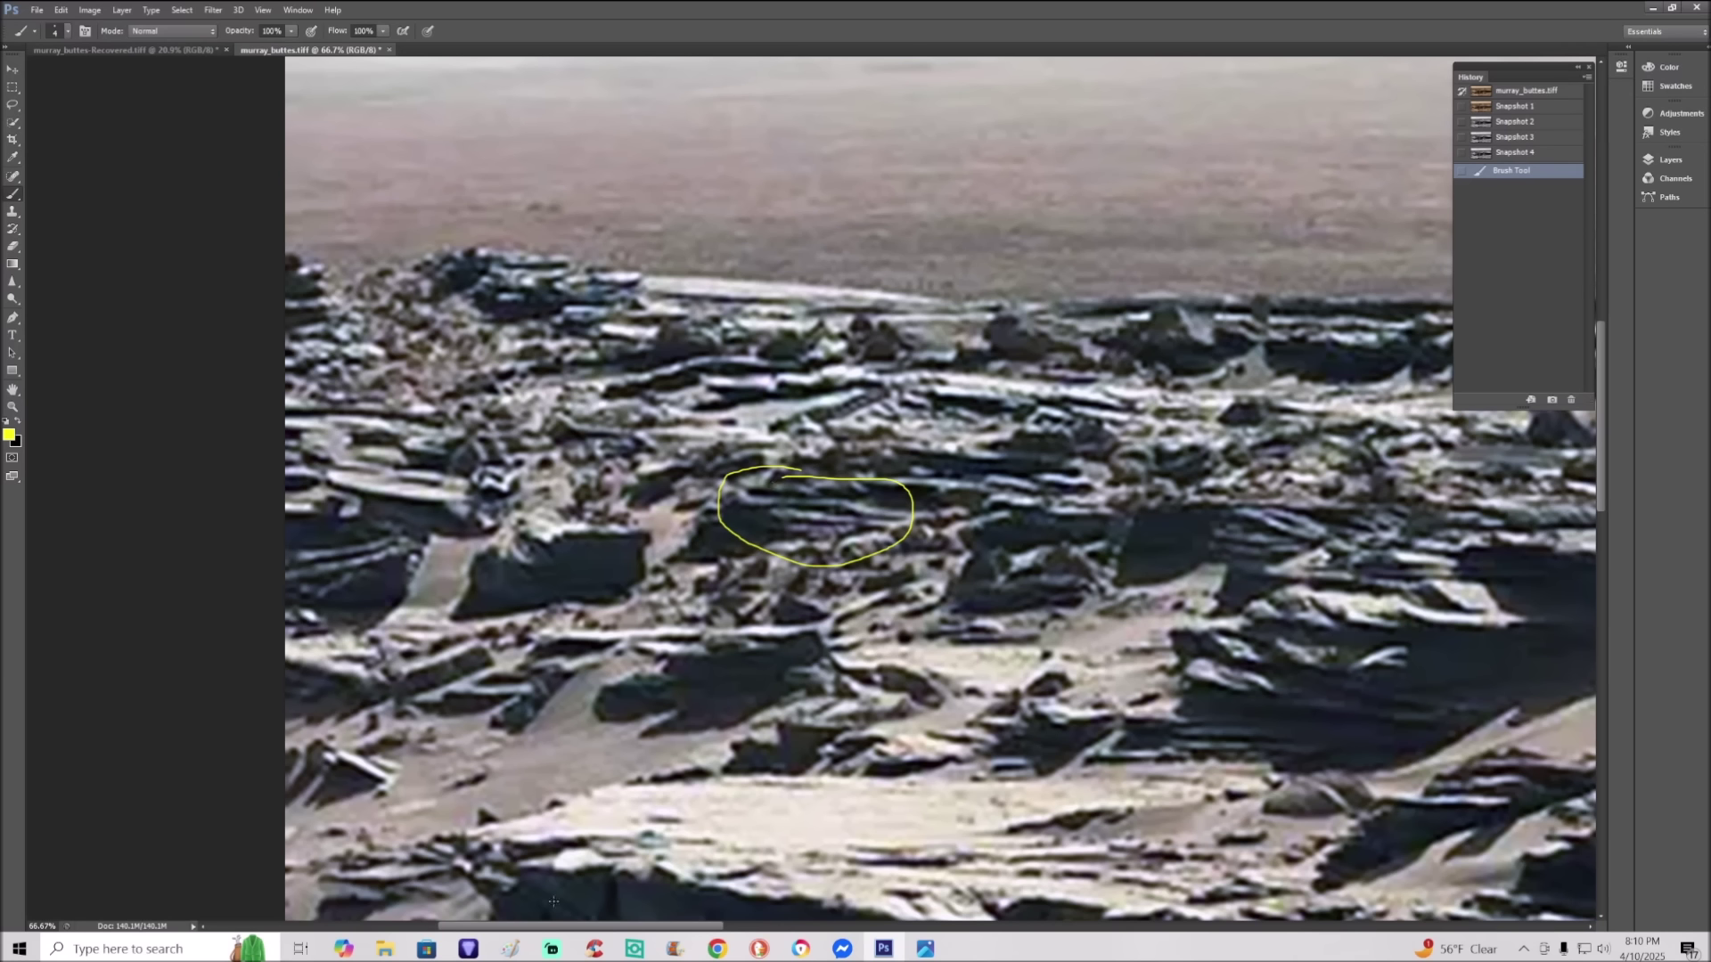
drag(575, 932, 892, 938)
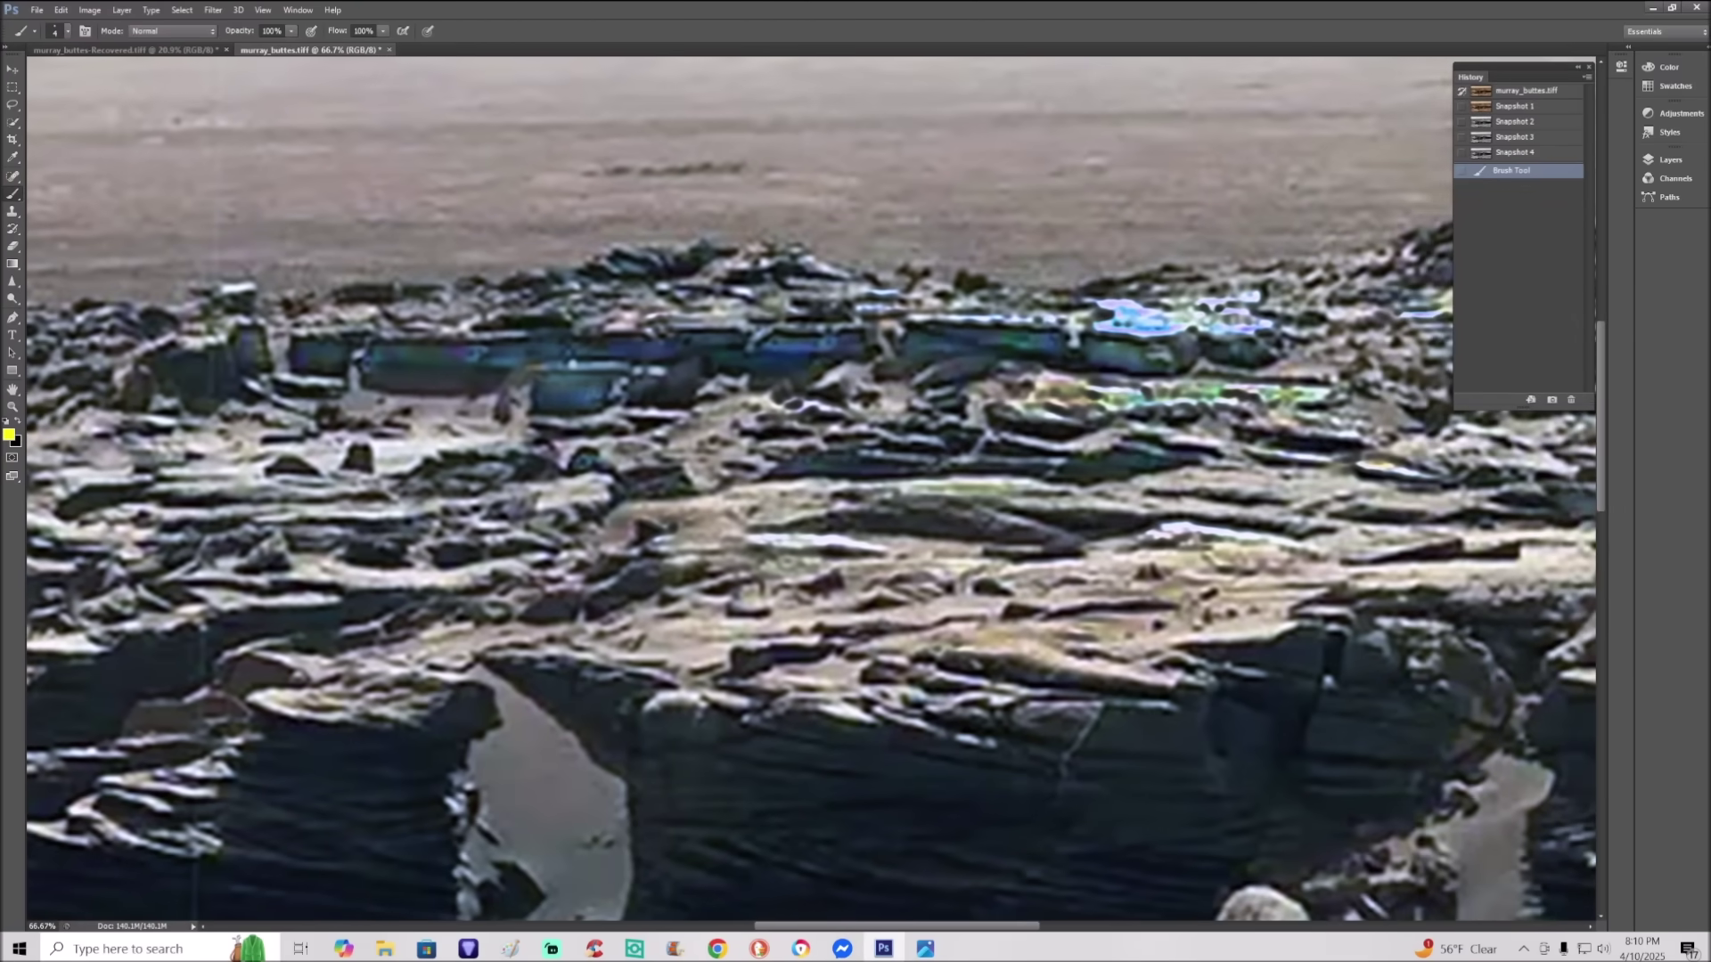
key(ctrl+plus)
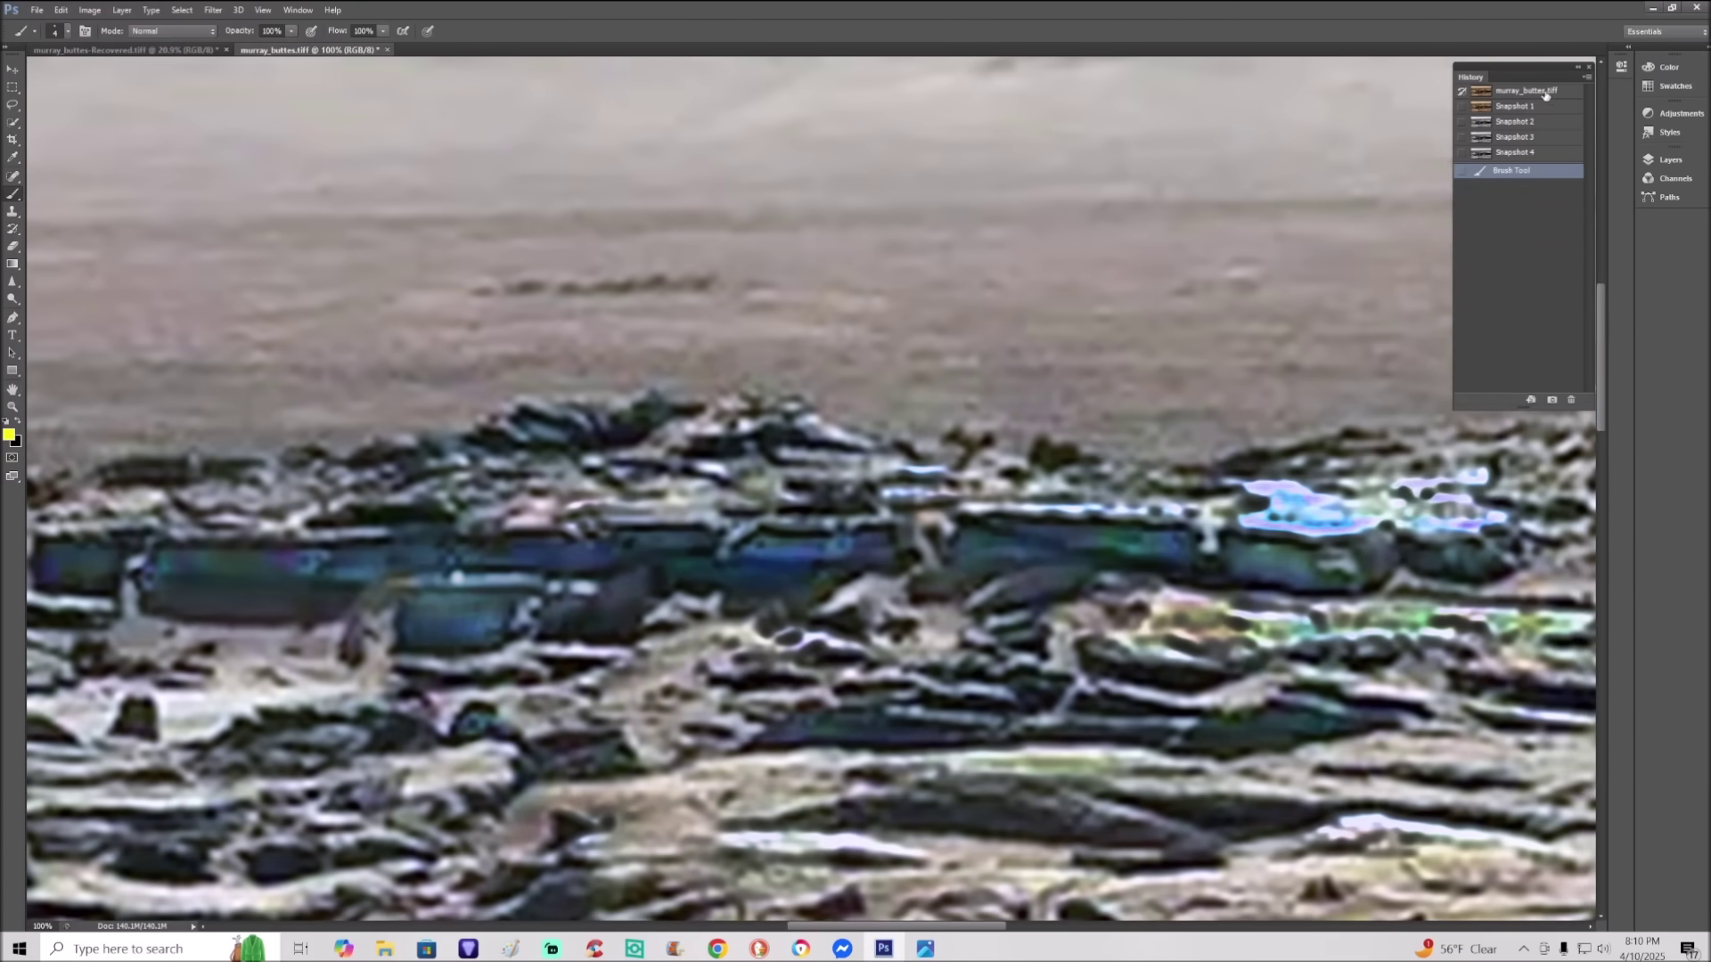
Step: Revert to Snapshot 1 and circle five rocks in yellow along the ledge, from right to far left
click(1547, 106)
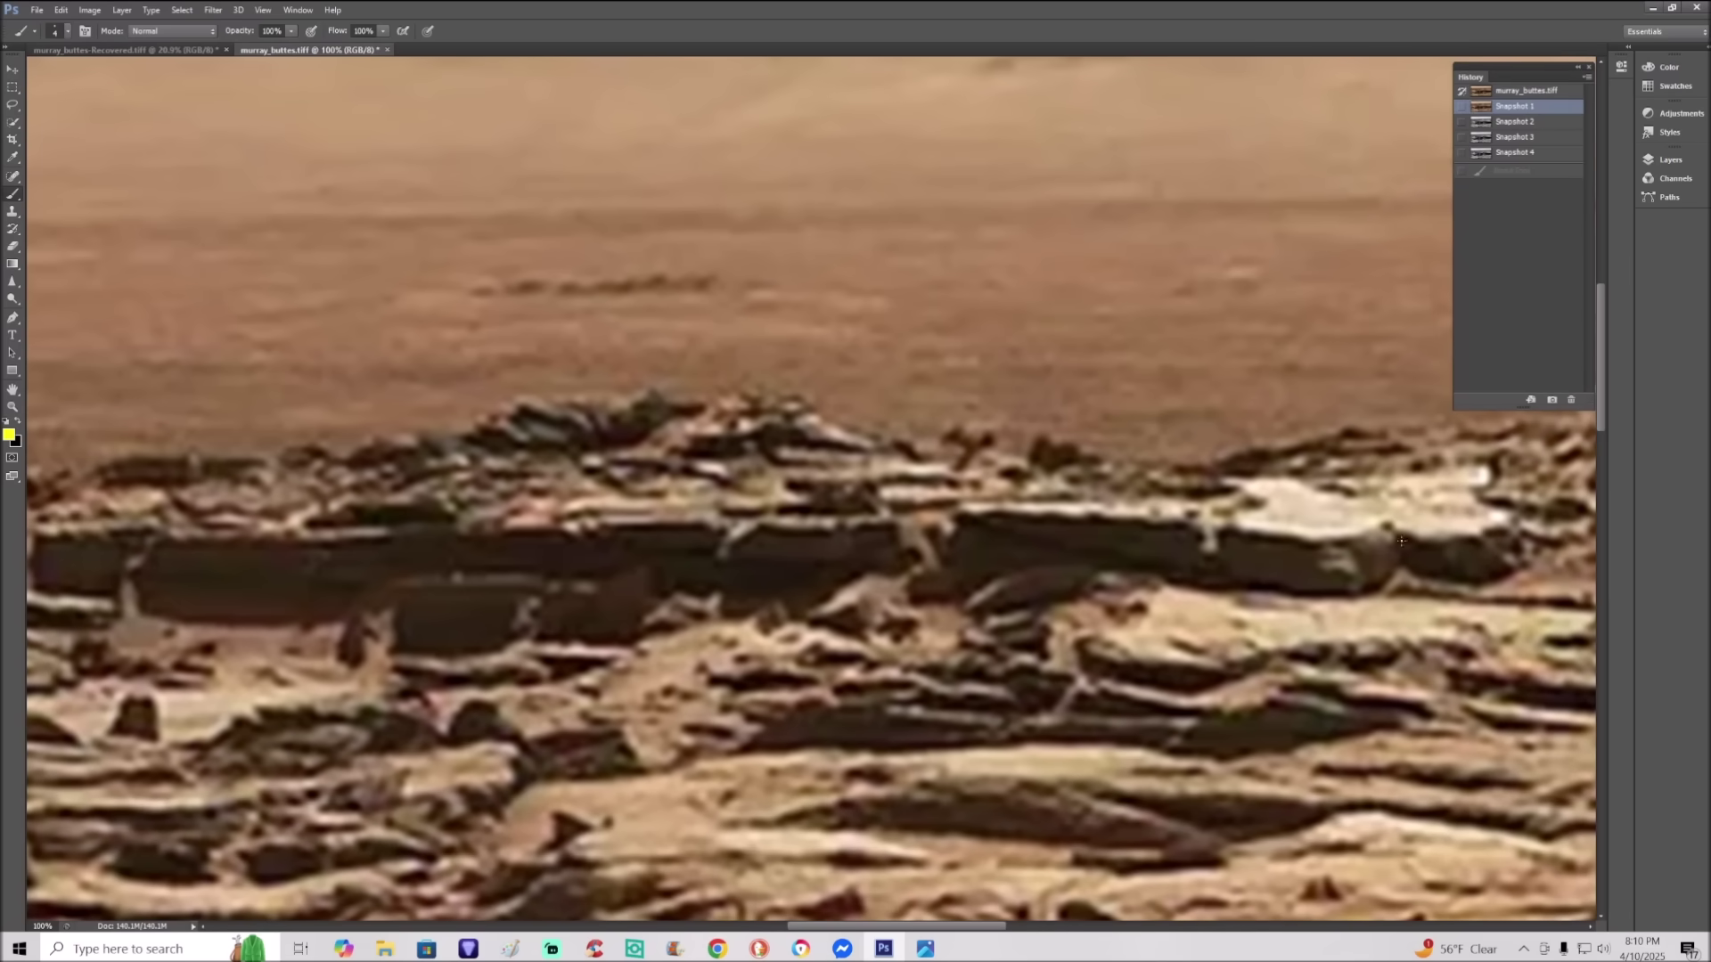
mouse_move(1342, 519)
mouse_down()
mouse_move(1288, 551)
mouse_move(1307, 594)
mouse_move(1408, 549)
mouse_move(1327, 524)
mouse_up()
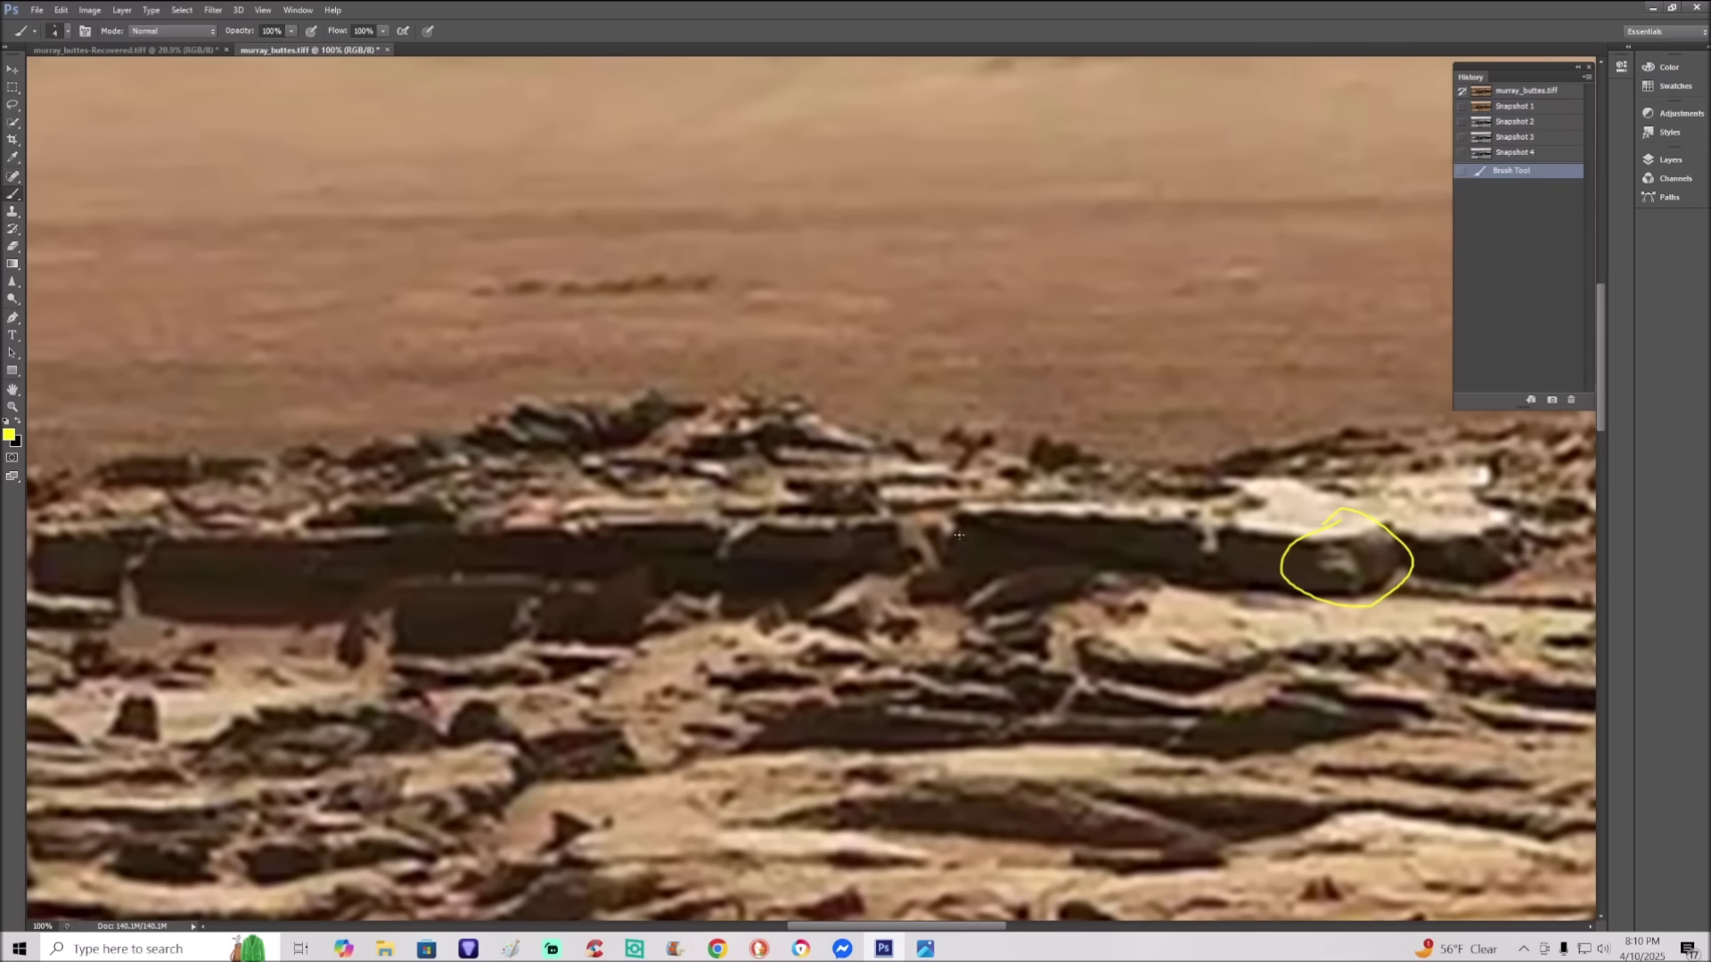
mouse_move(896, 505)
mouse_down()
mouse_move(726, 533)
mouse_move(918, 534)
mouse_move(847, 504)
mouse_up()
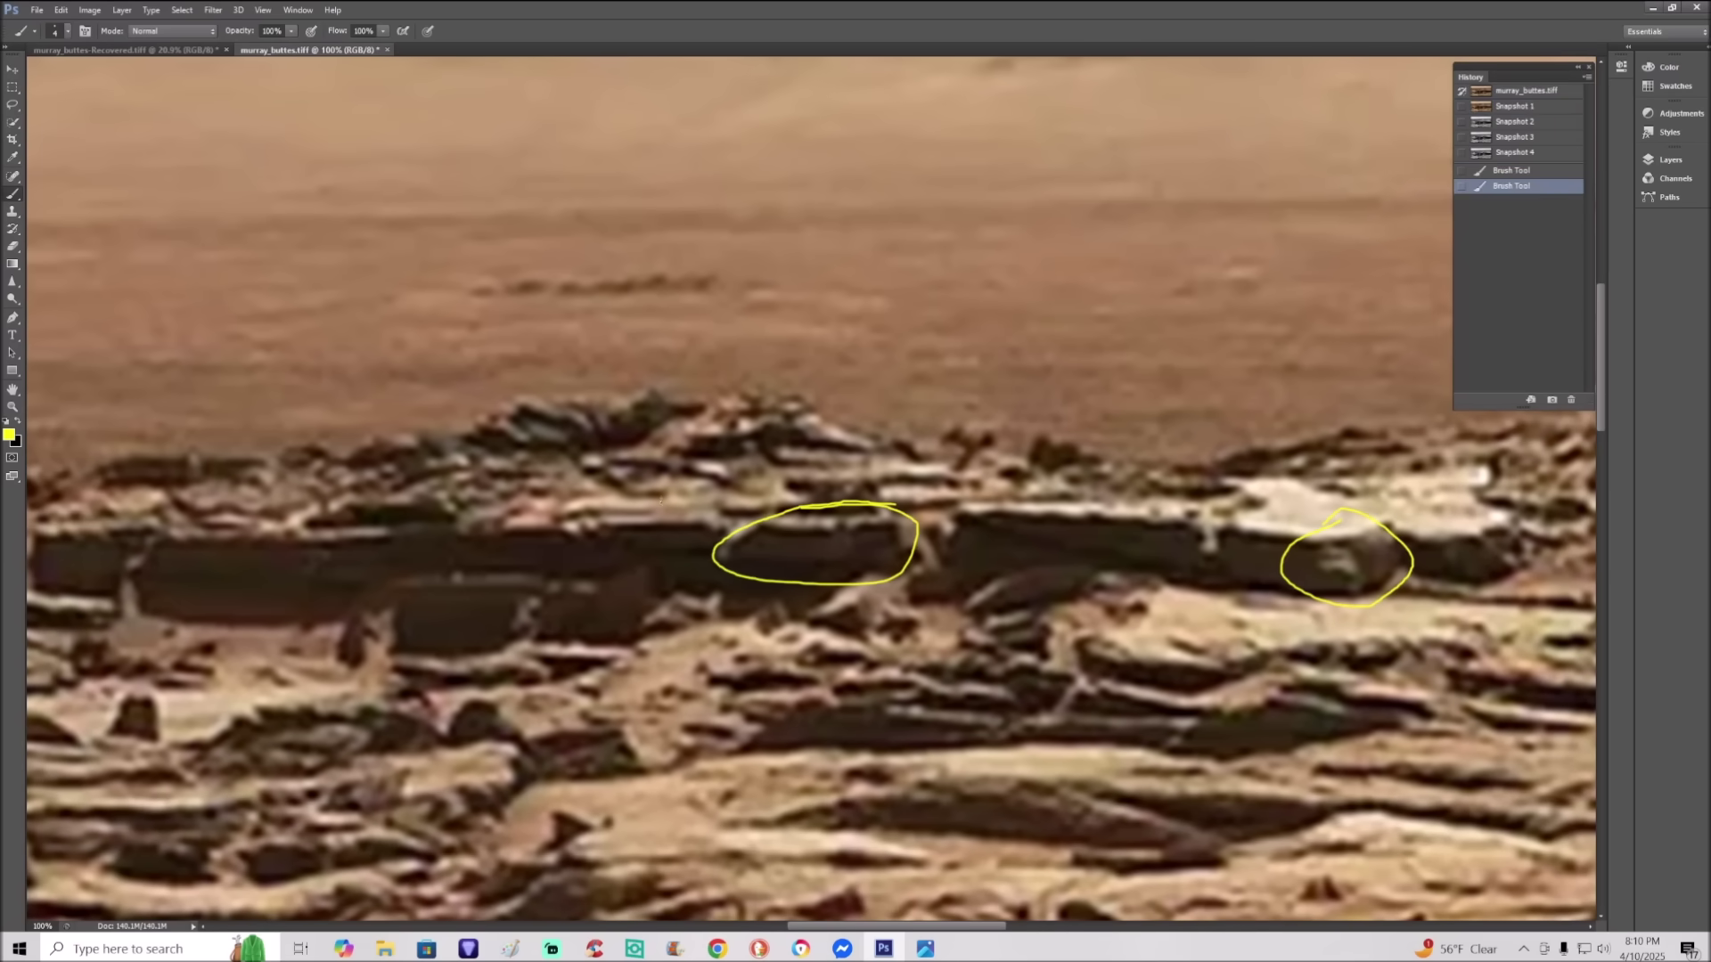
mouse_move(659, 503)
mouse_down()
mouse_move(622, 508)
mouse_move(590, 557)
mouse_move(721, 553)
mouse_move(633, 501)
mouse_up()
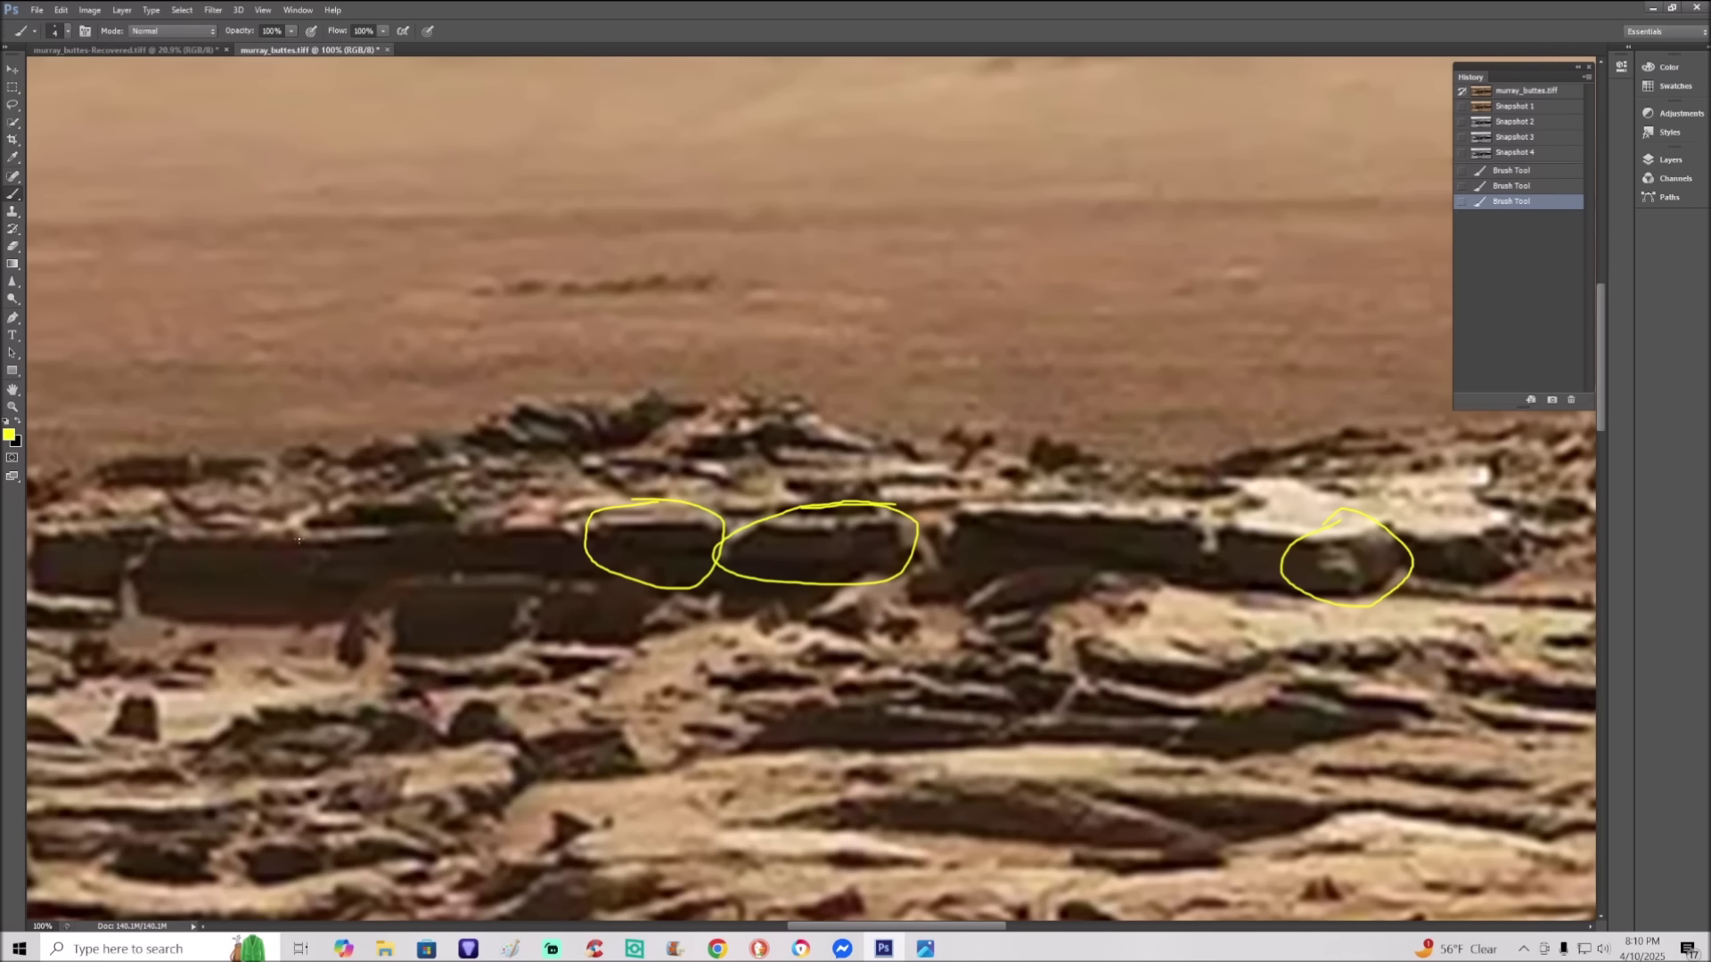
mouse_move(297, 525)
mouse_down()
mouse_move(266, 557)
mouse_move(330, 589)
mouse_move(300, 528)
mouse_up()
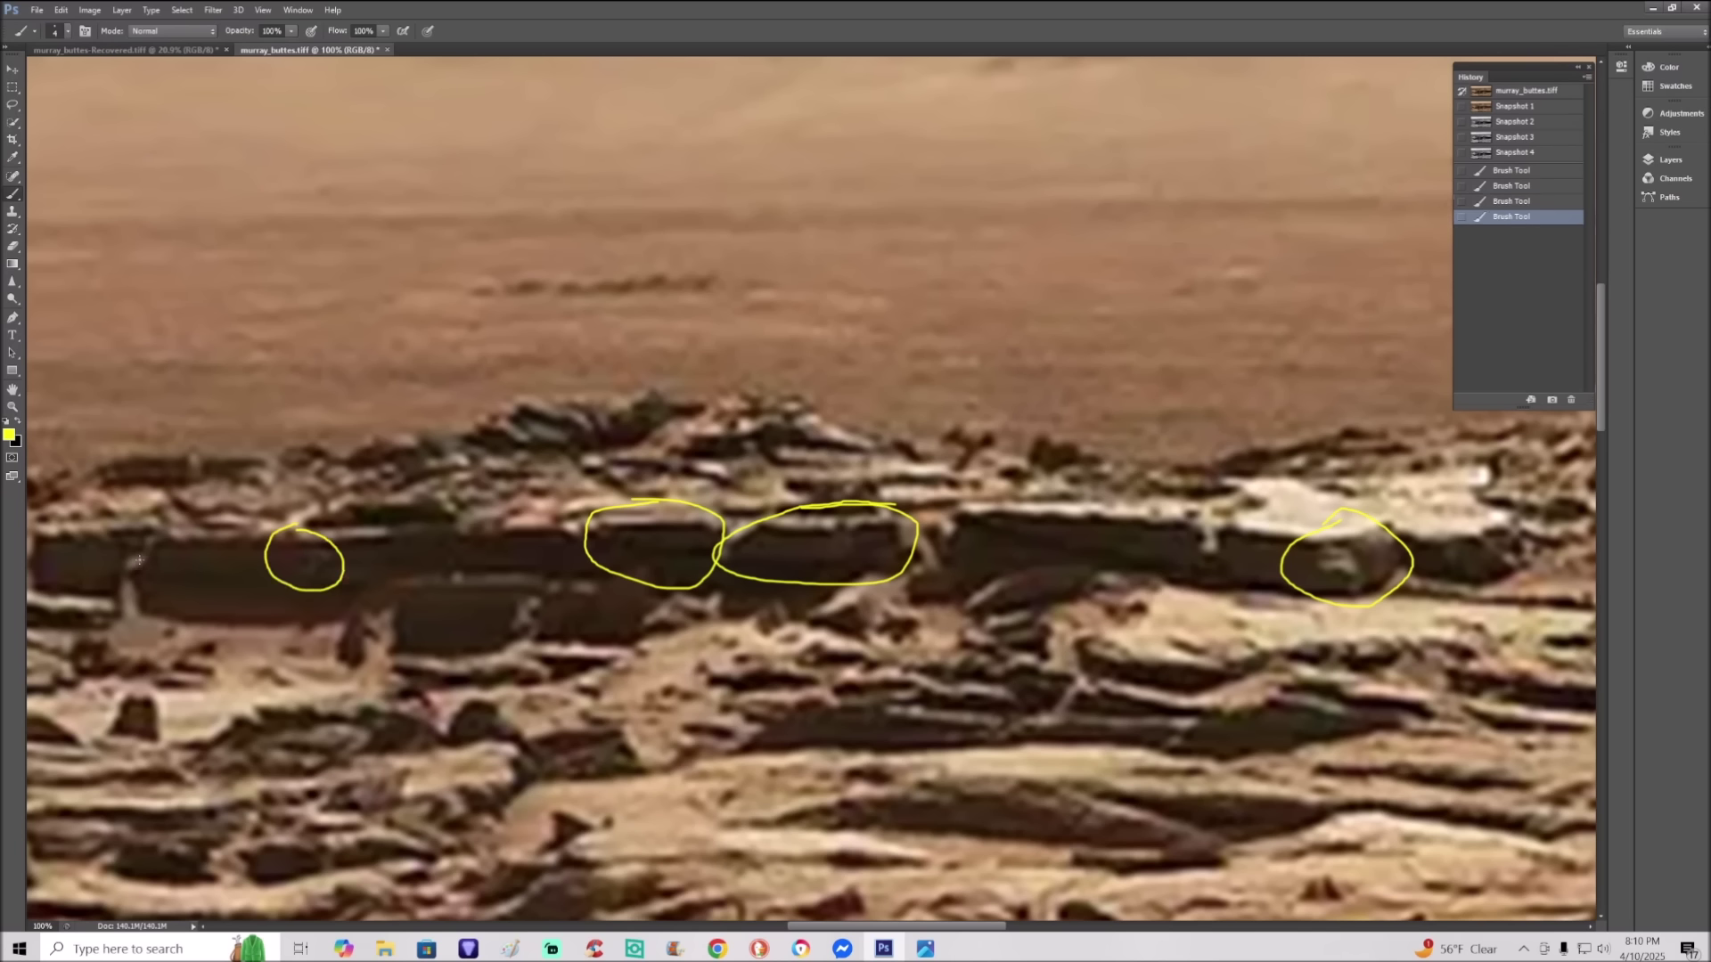
mouse_move(138, 560)
mouse_down()
mouse_move(175, 558)
mouse_move(134, 552)
mouse_up()
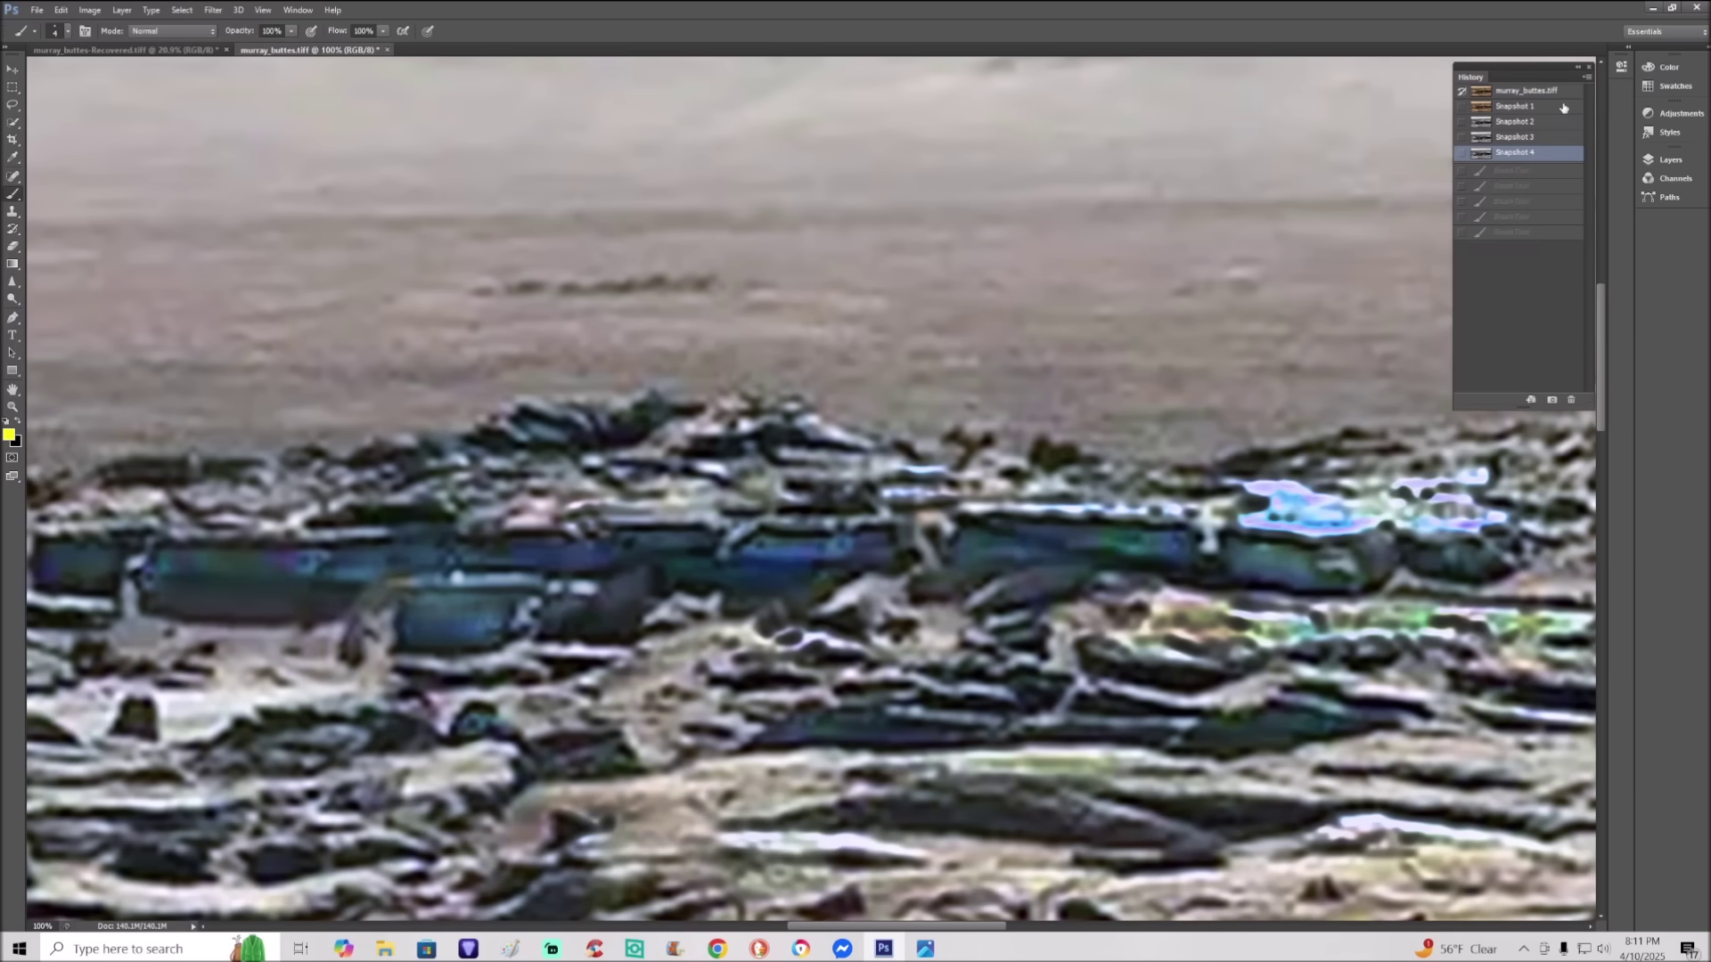
click(1563, 108)
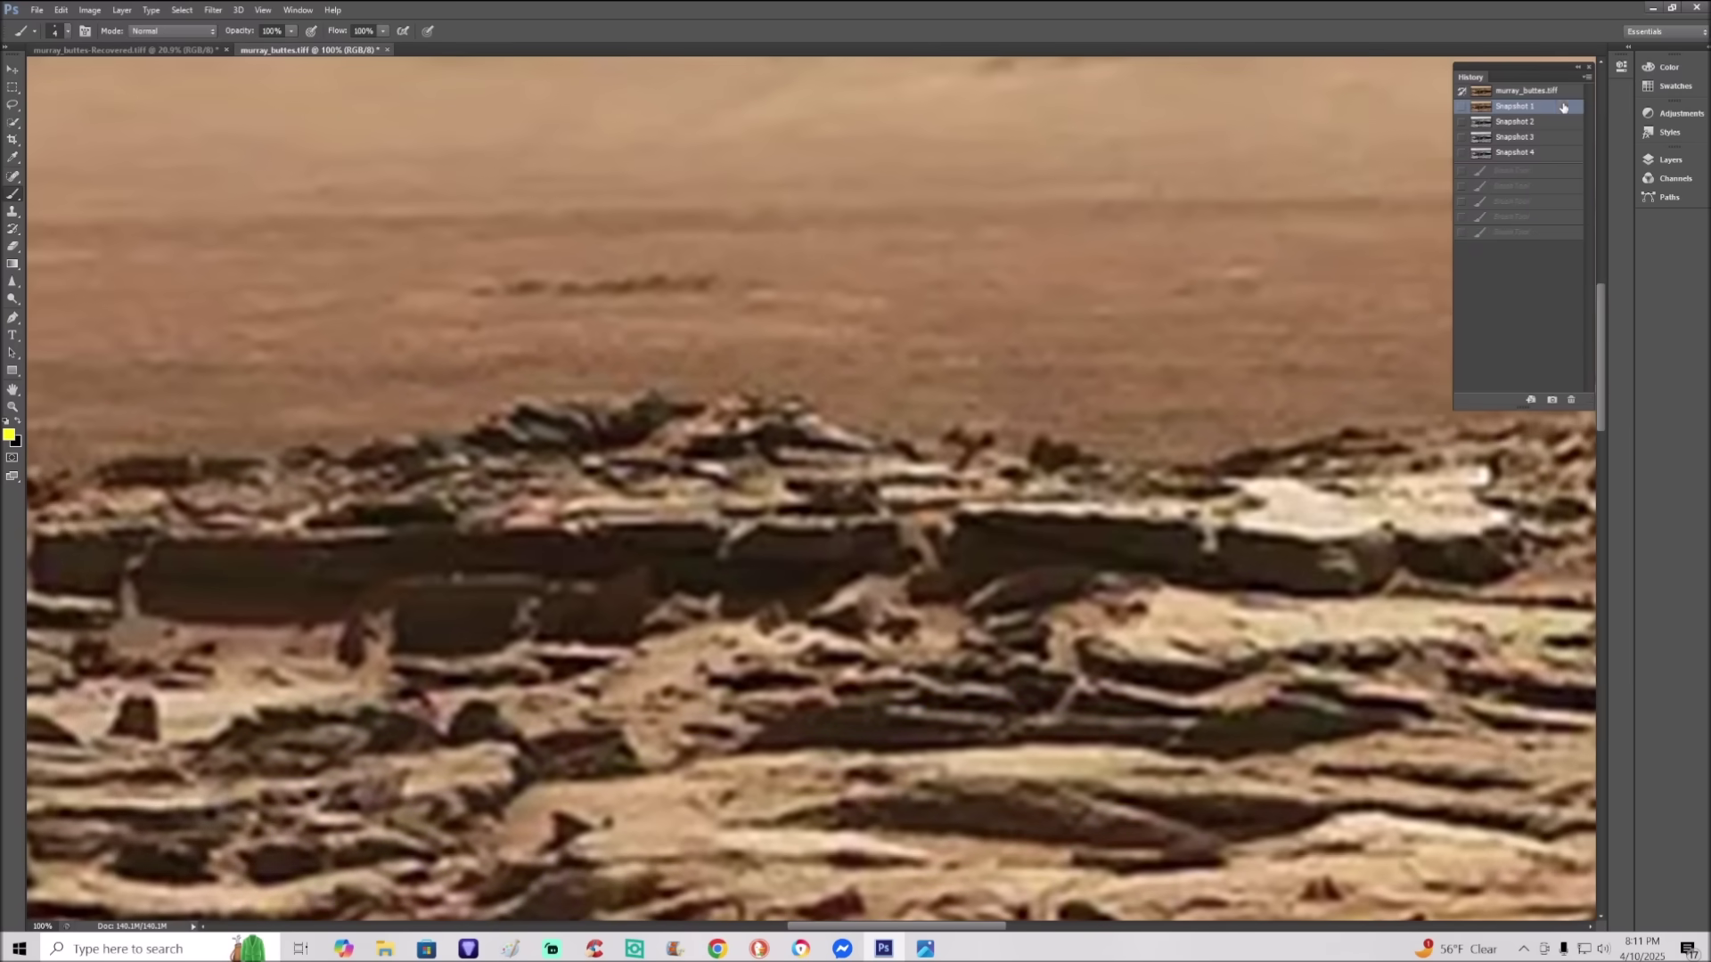
click(1558, 152)
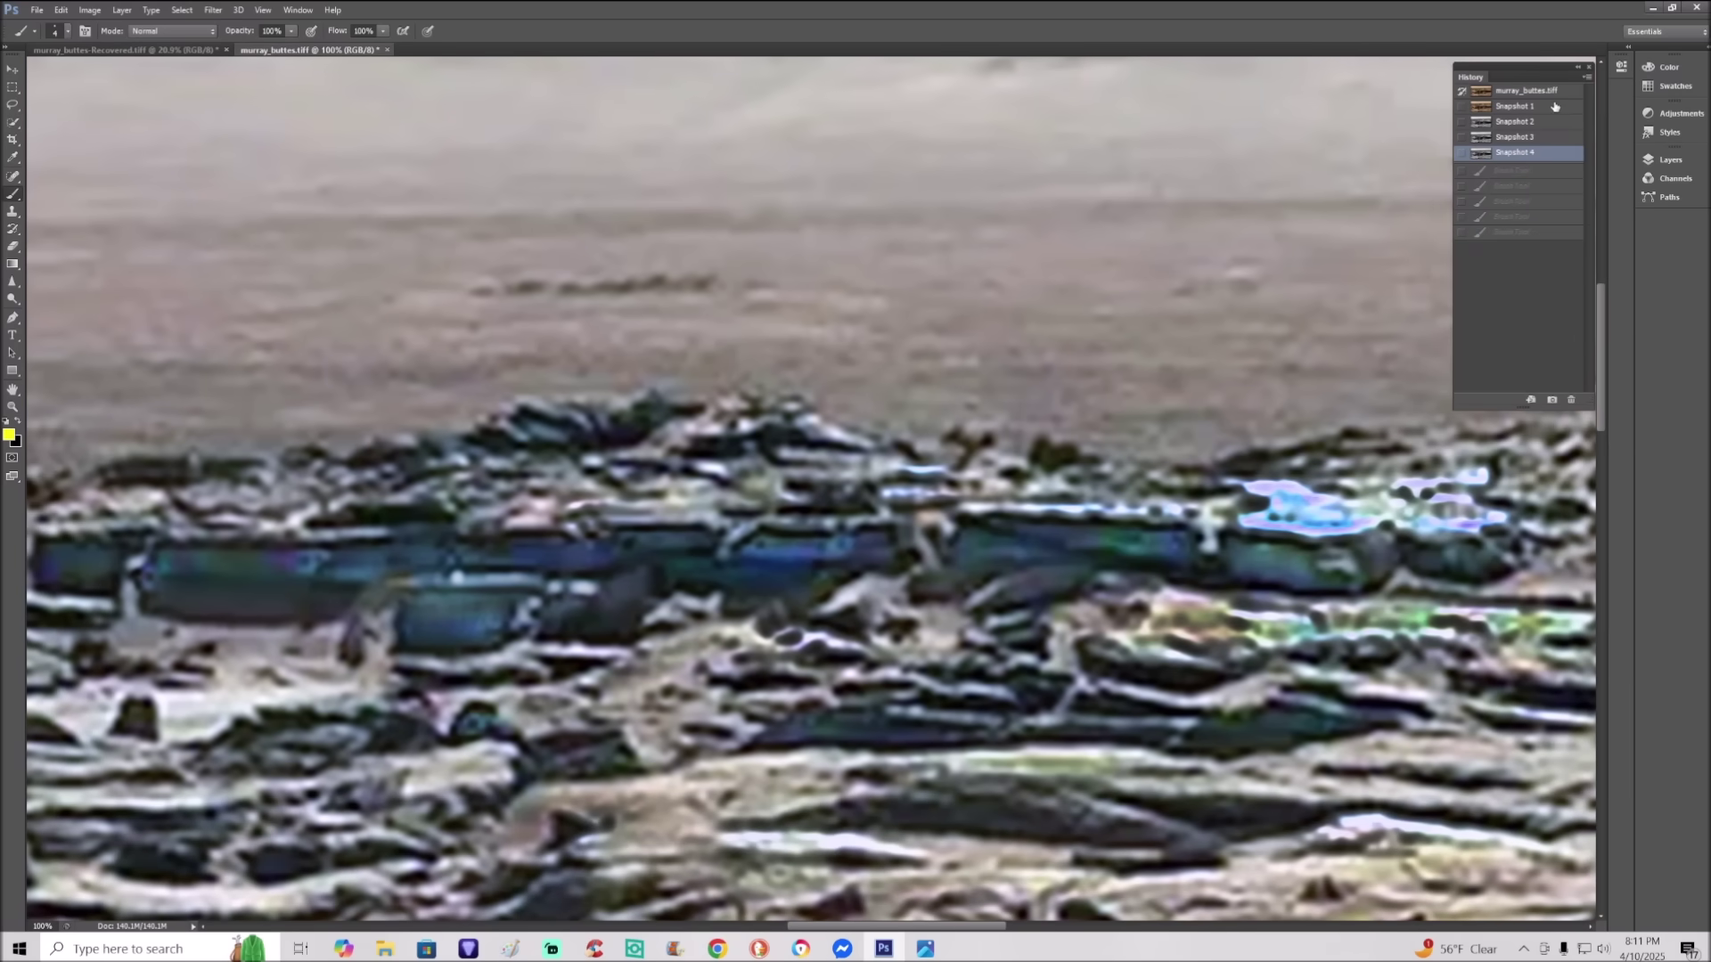
click(1557, 107)
click(1555, 154)
click(1552, 108)
click(1551, 153)
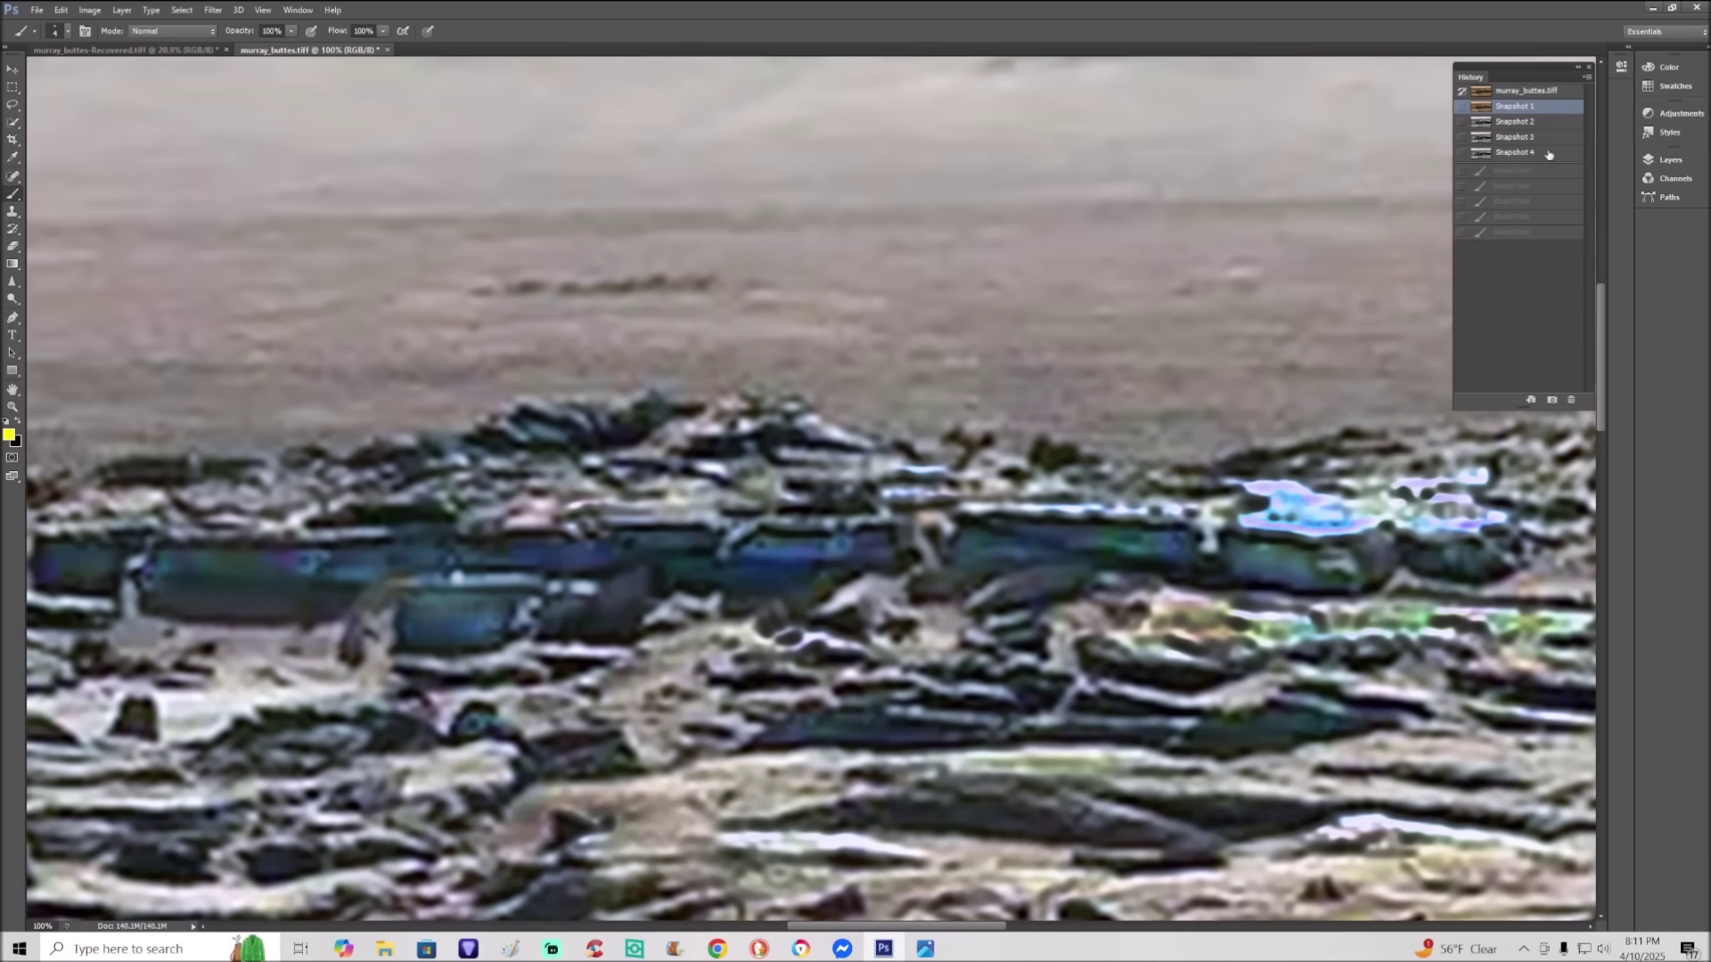
click(1552, 108)
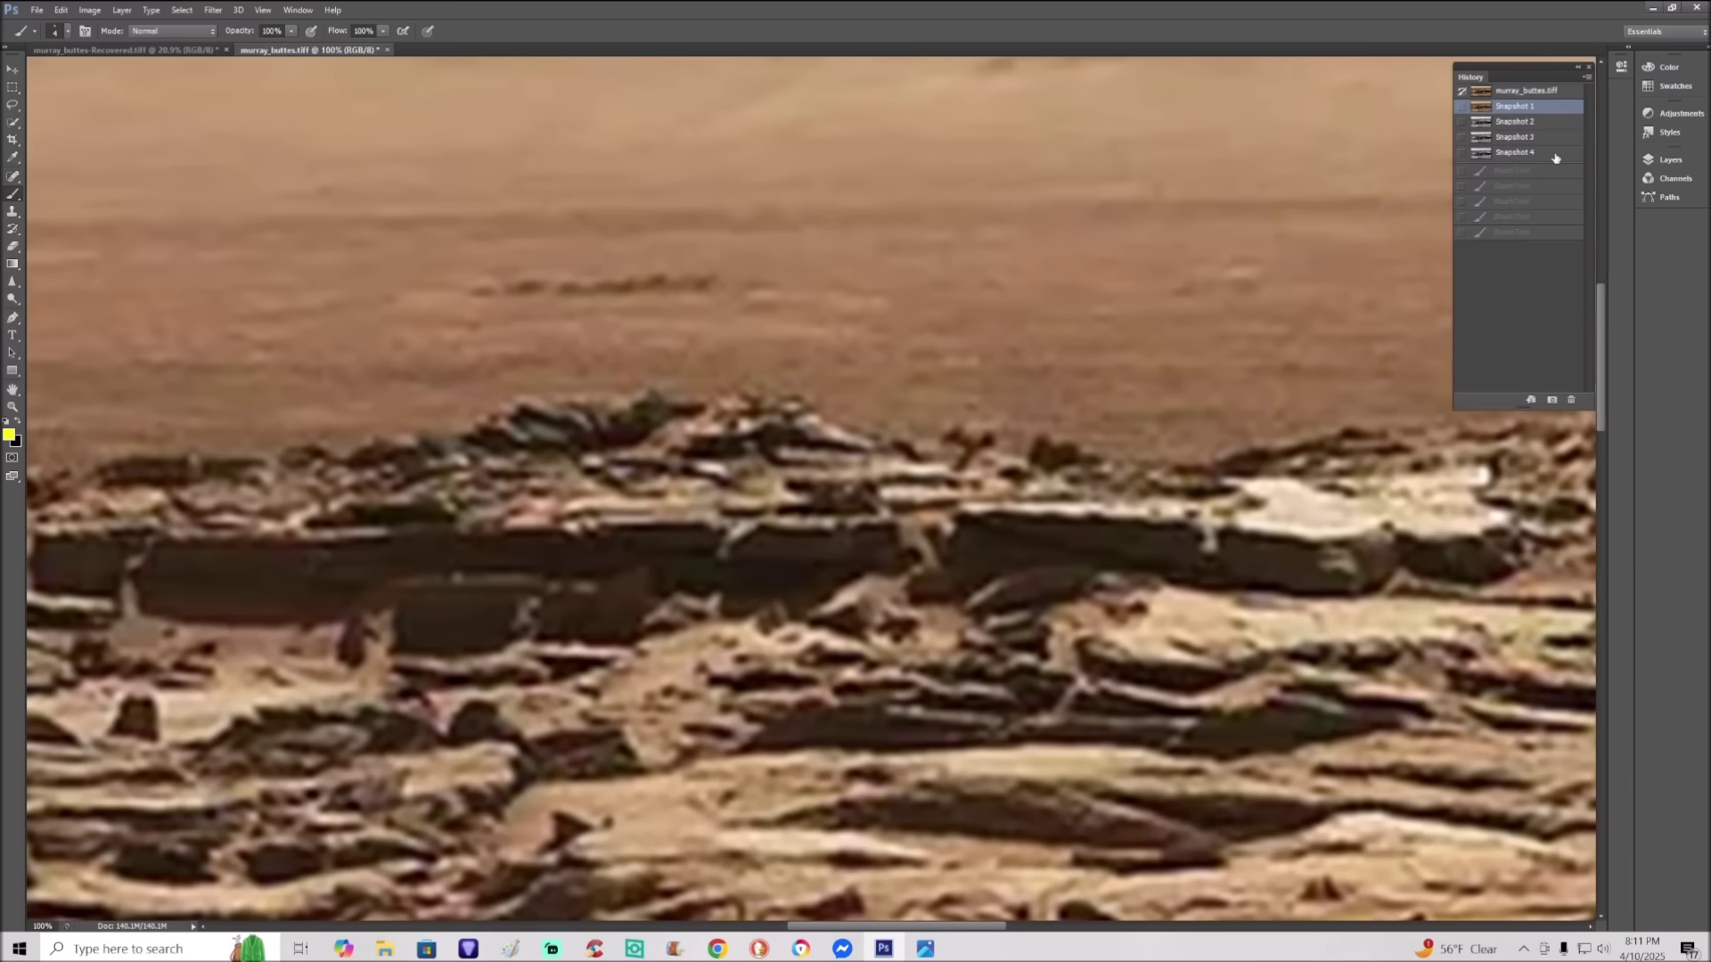
click(1555, 156)
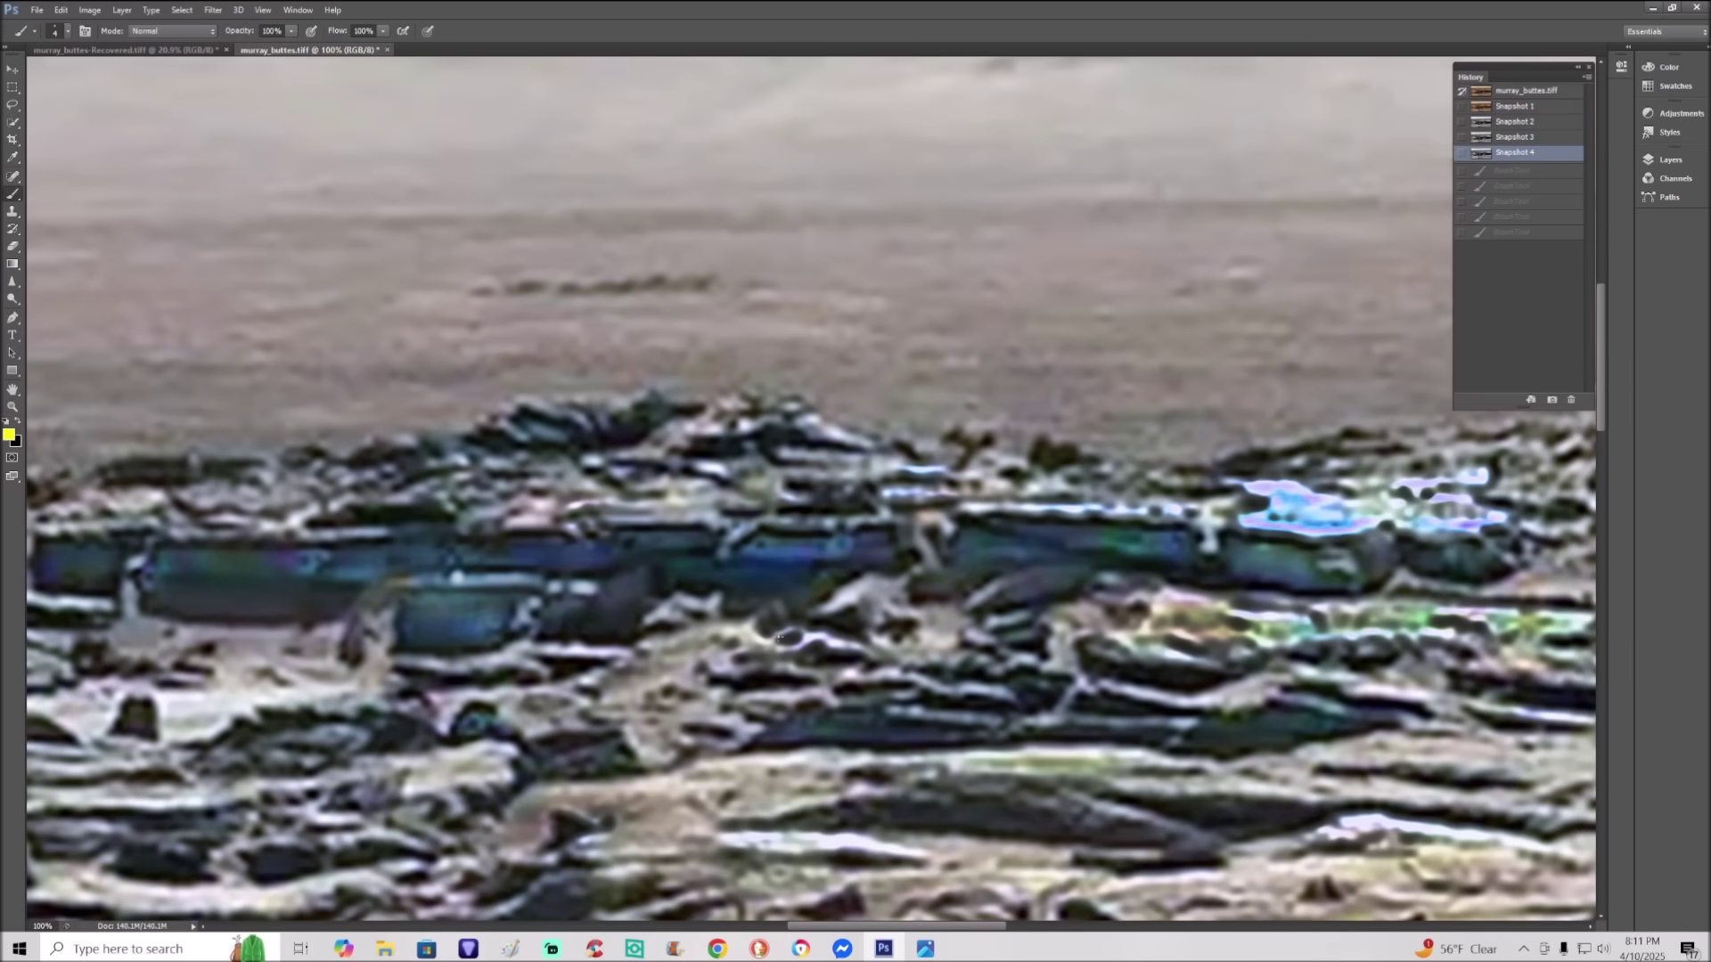
scroll(784, 638, down, 3)
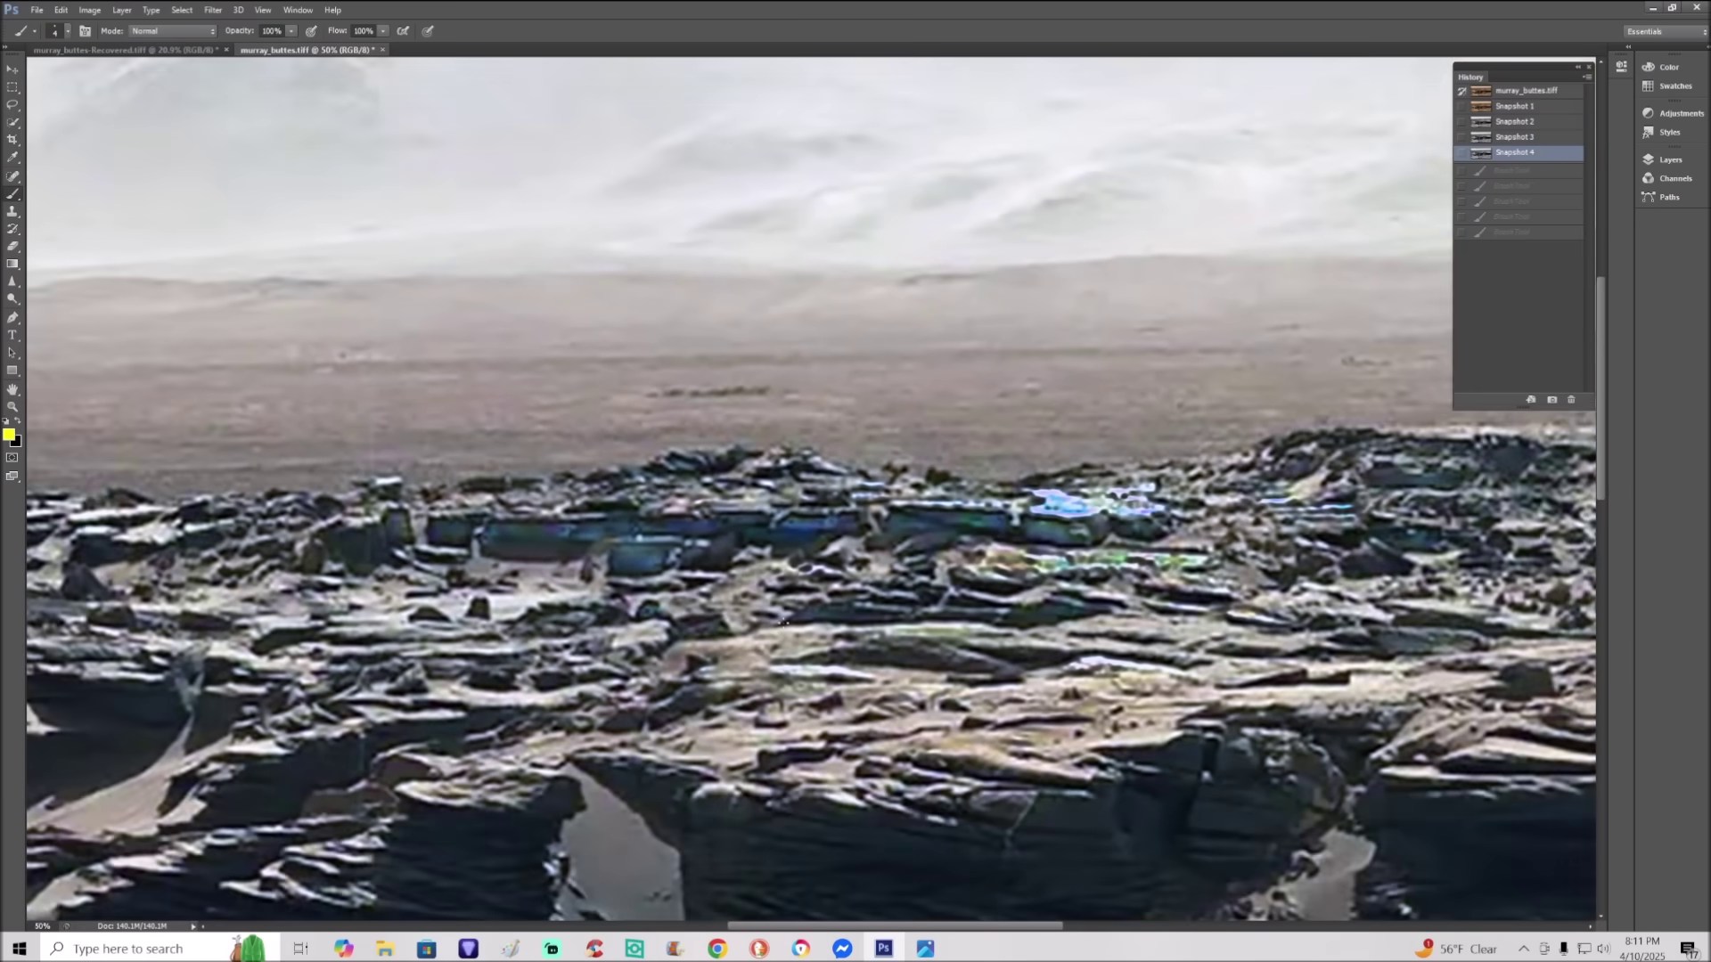
scroll(784, 624, left, 5)
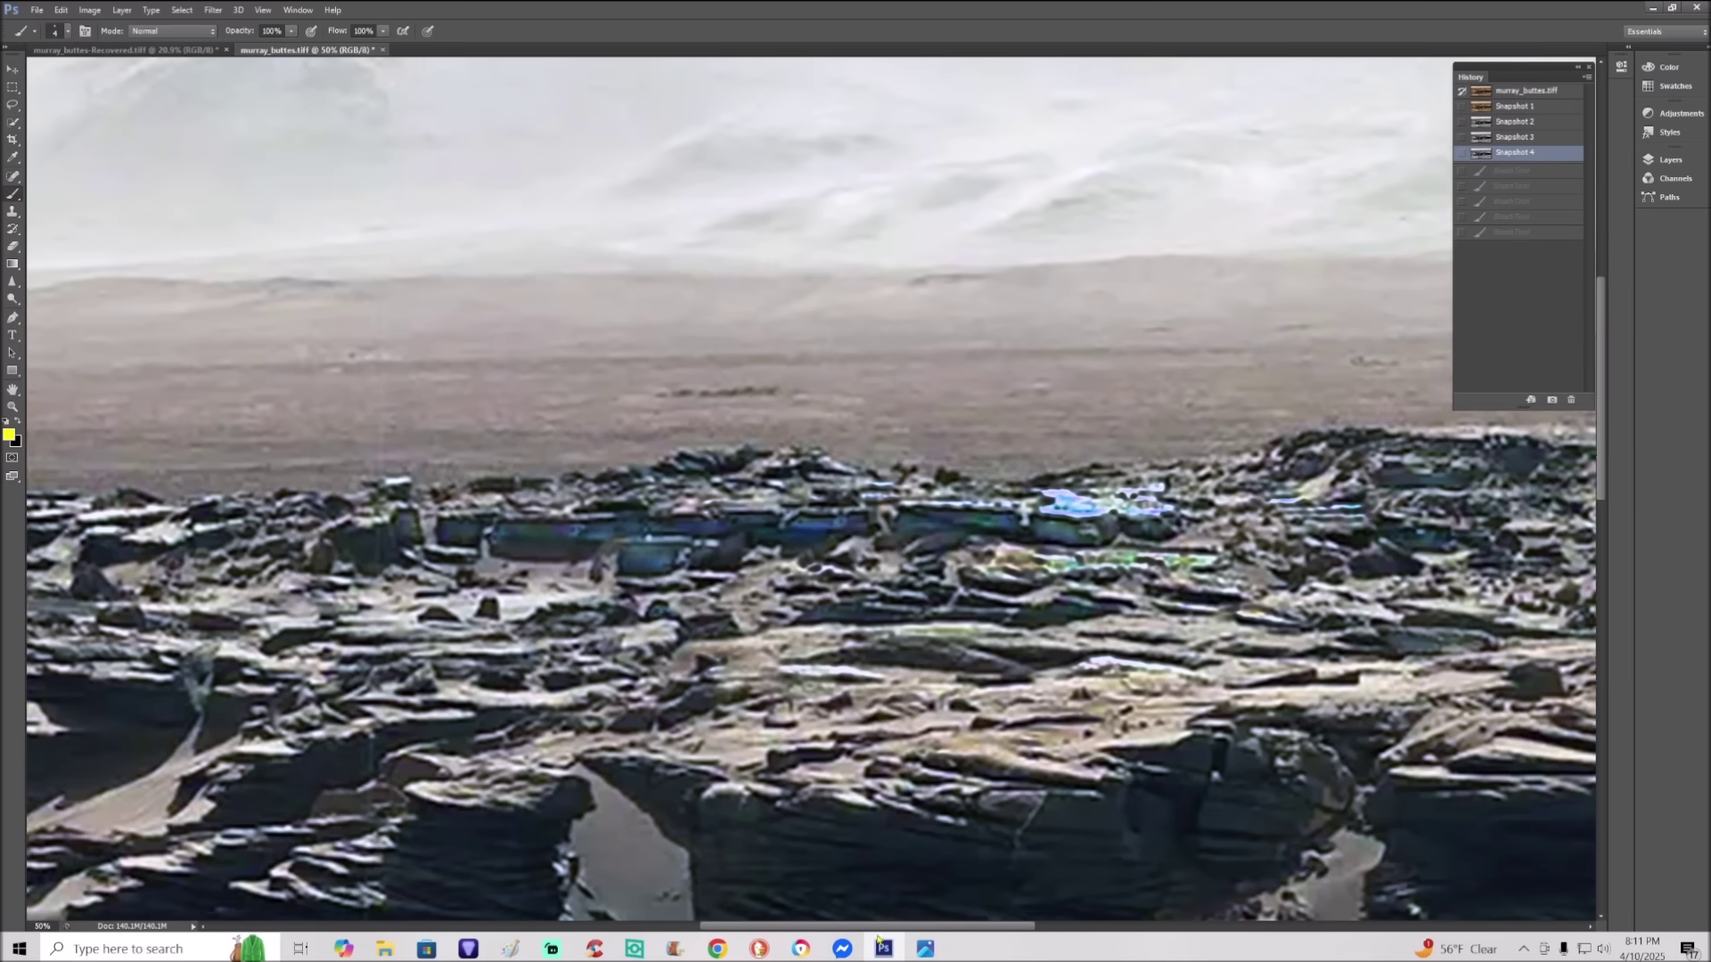
scroll(753, 914, left, 3)
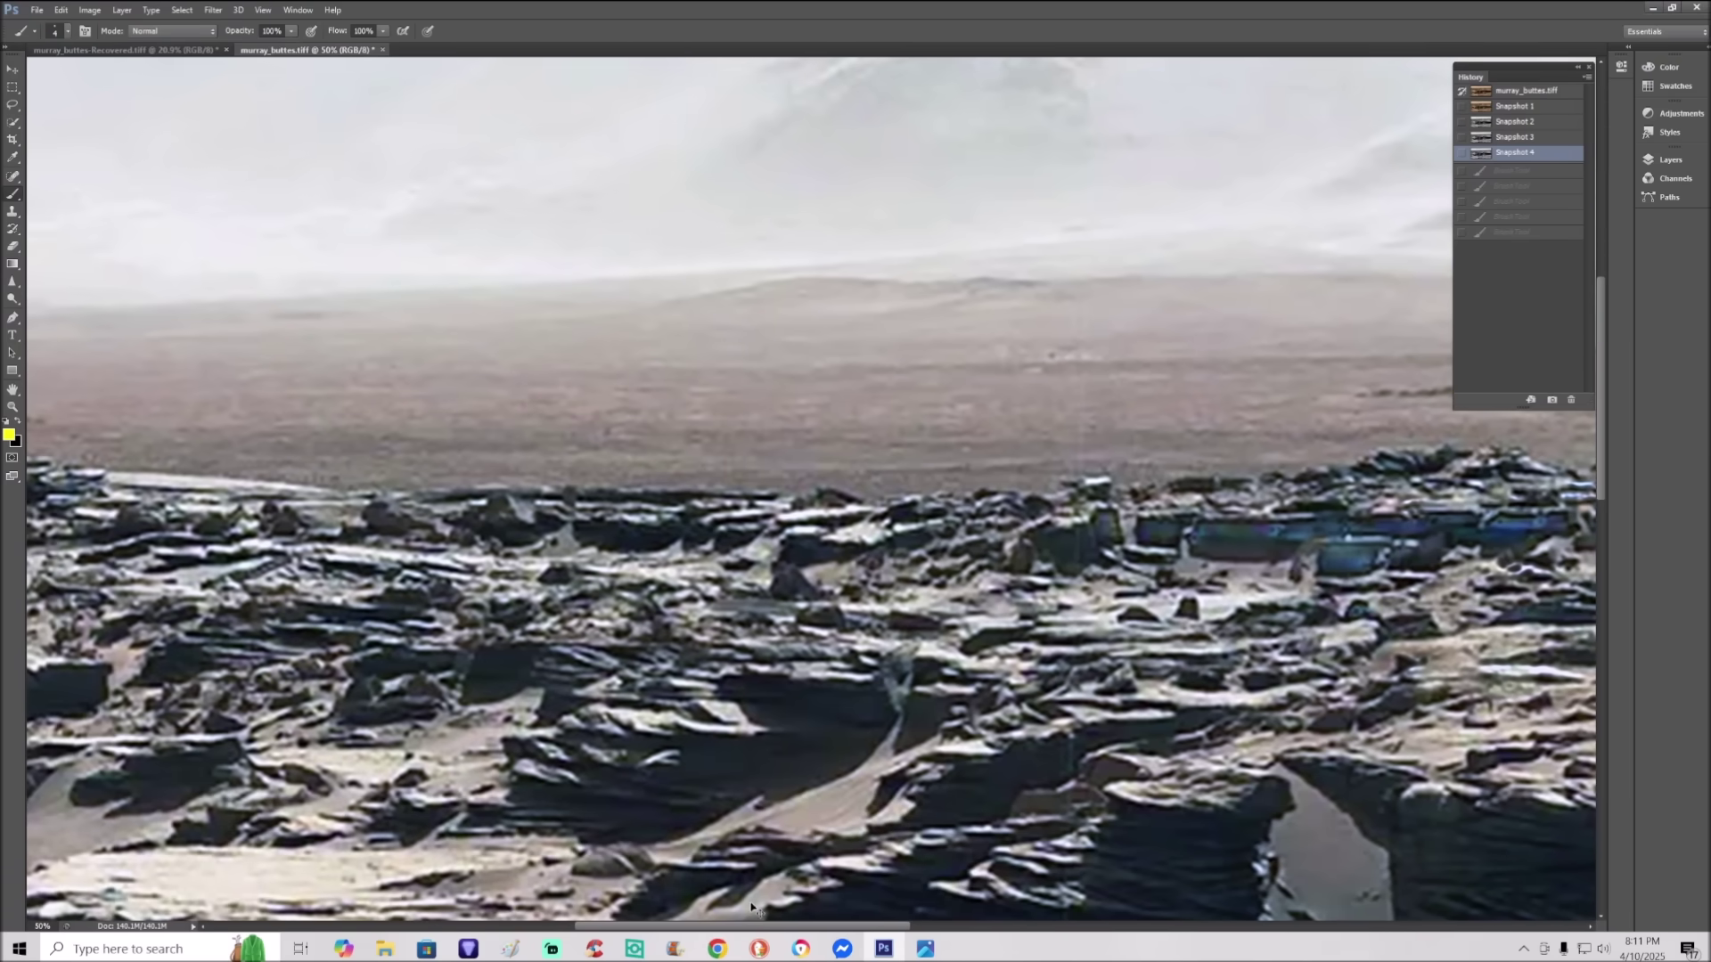
key(ctrl+minus)
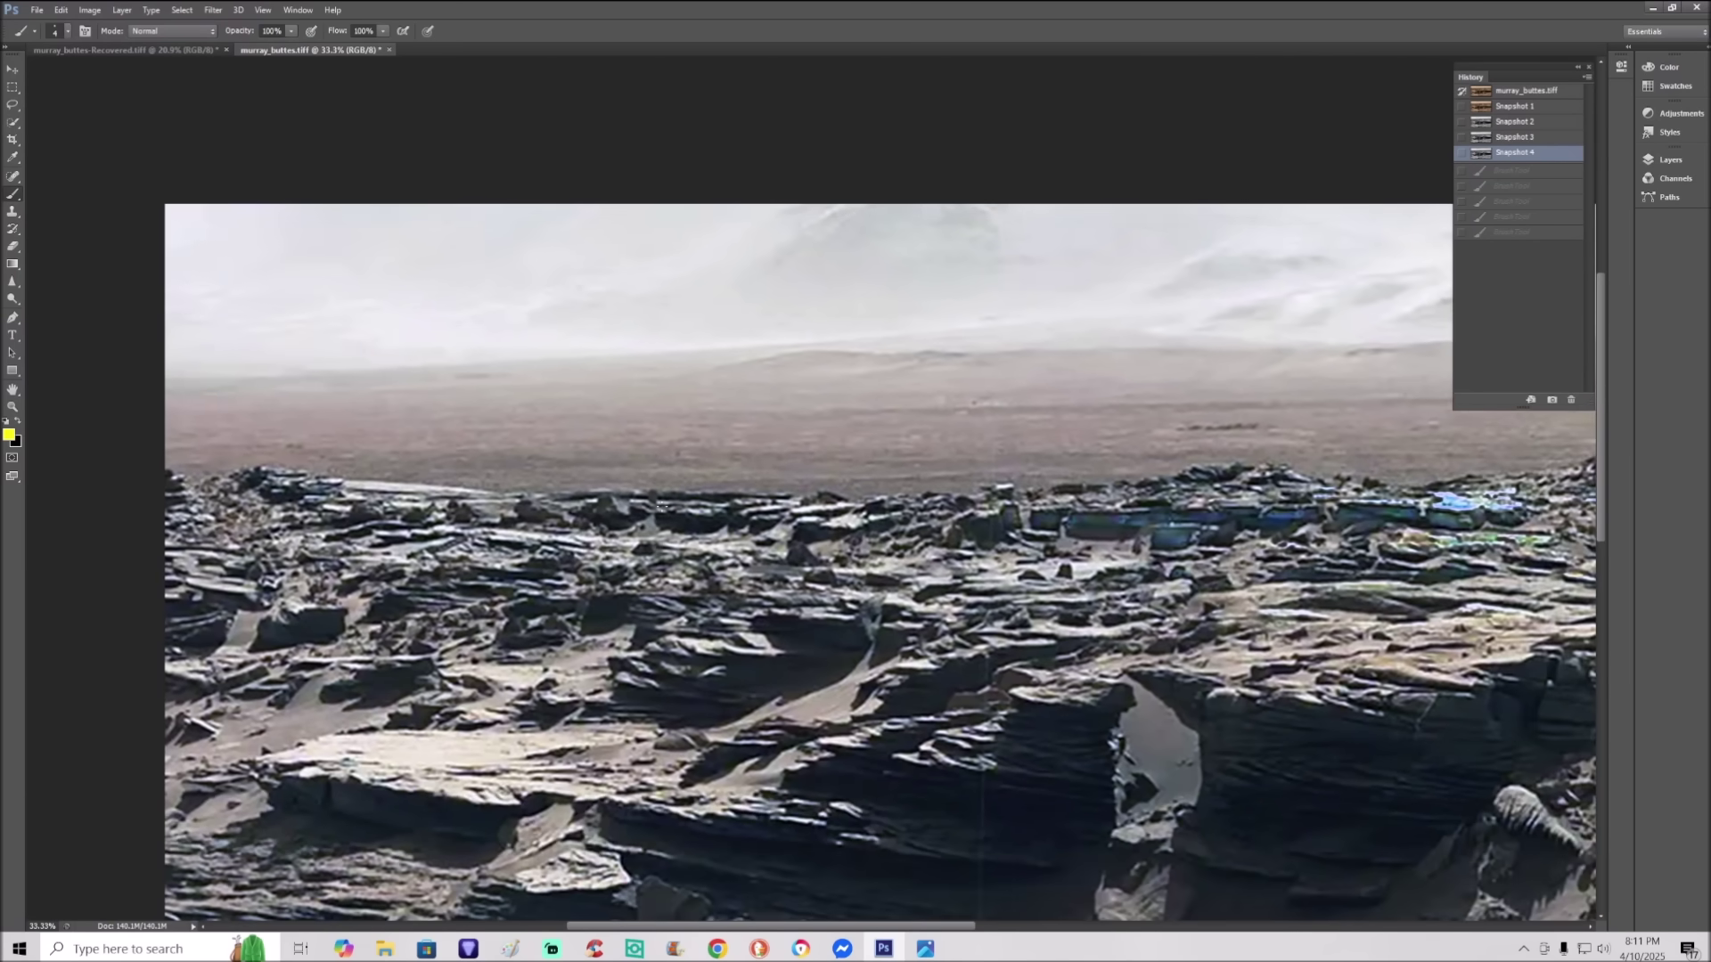
click(1534, 107)
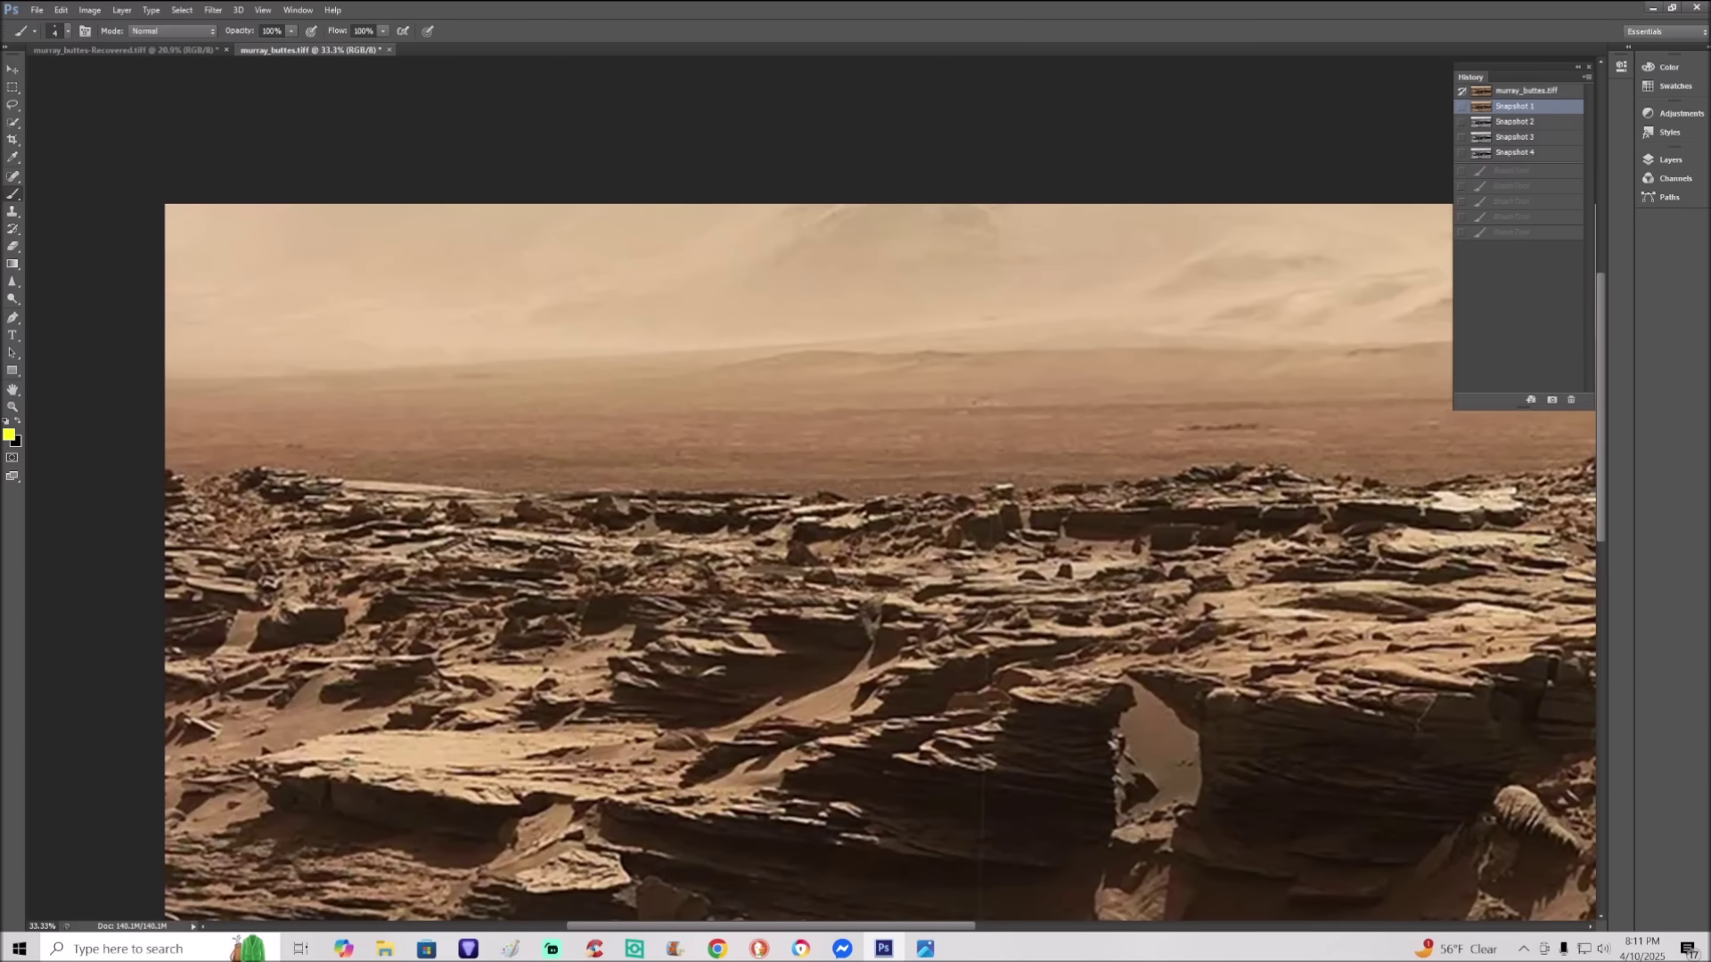
Step: Trace yellow lines along the horizon and lower ridge plus a wavy line, then discard them to Snapshot 1
drag(203, 417, 1415, 393)
drag(174, 461, 1560, 452)
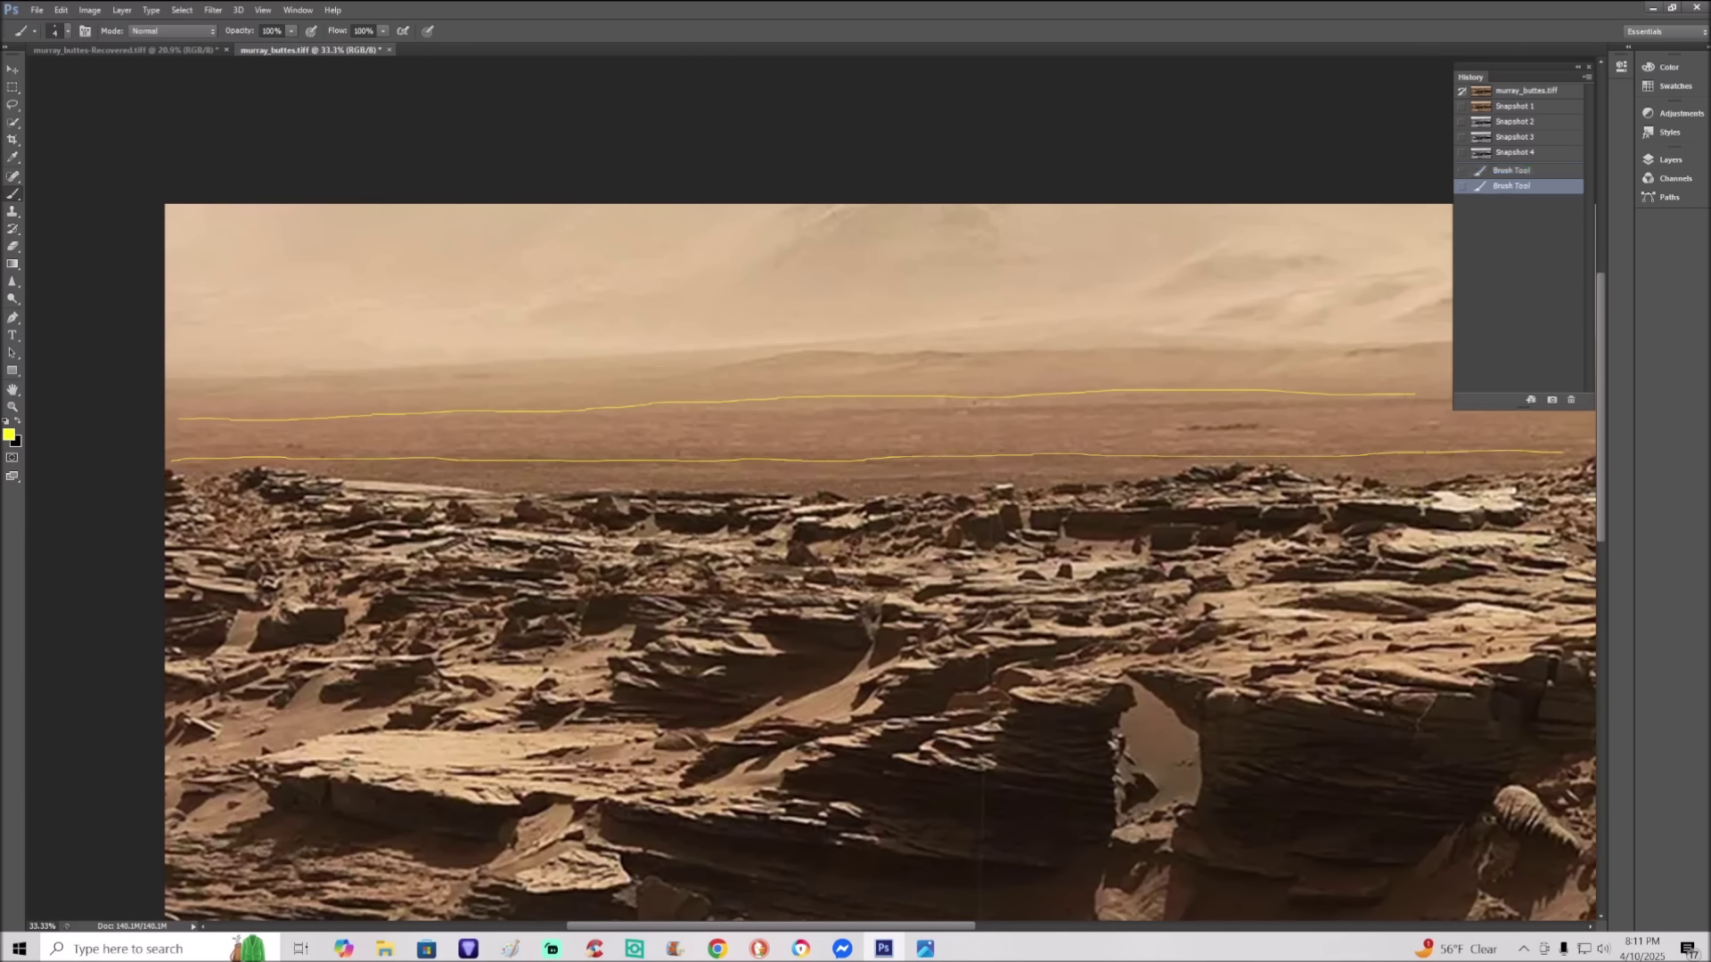
mouse_move(270, 430)
mouse_down()
mouse_move(328, 457)
mouse_move(405, 427)
mouse_move(751, 445)
mouse_move(831, 411)
mouse_move(936, 450)
mouse_move(1045, 403)
mouse_move(1187, 449)
mouse_move(1298, 403)
mouse_move(1475, 451)
mouse_move(1566, 443)
mouse_up()
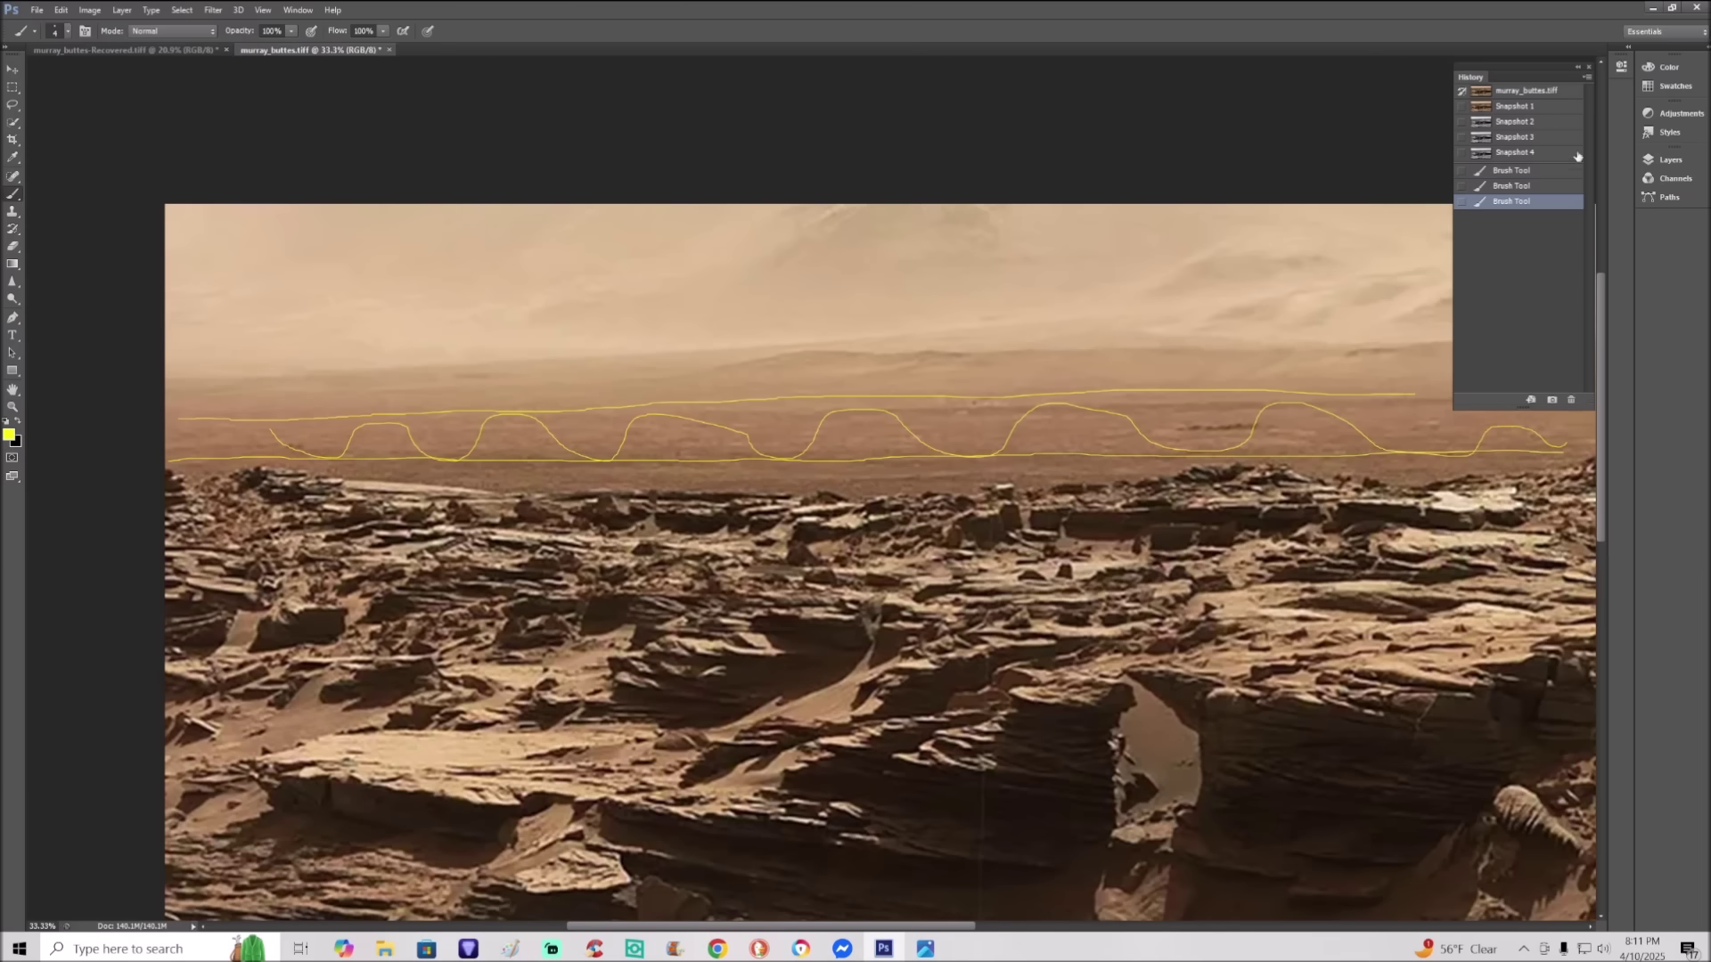
click(1556, 108)
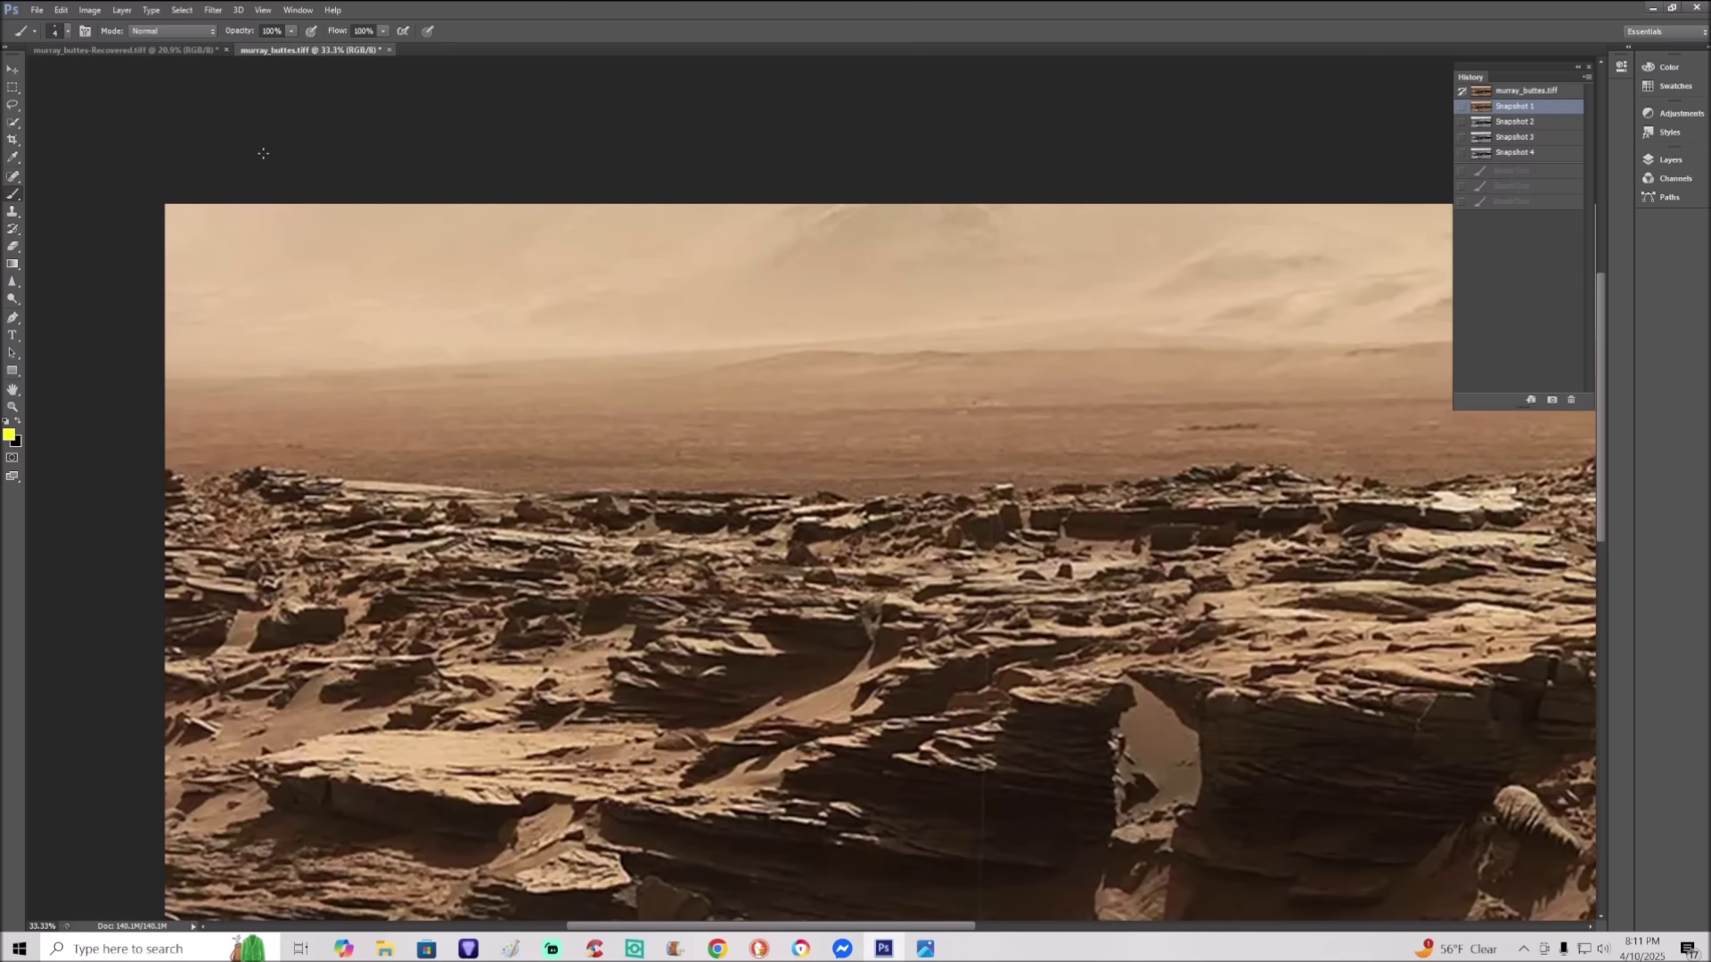
click(90, 10)
mouse_move(107, 54)
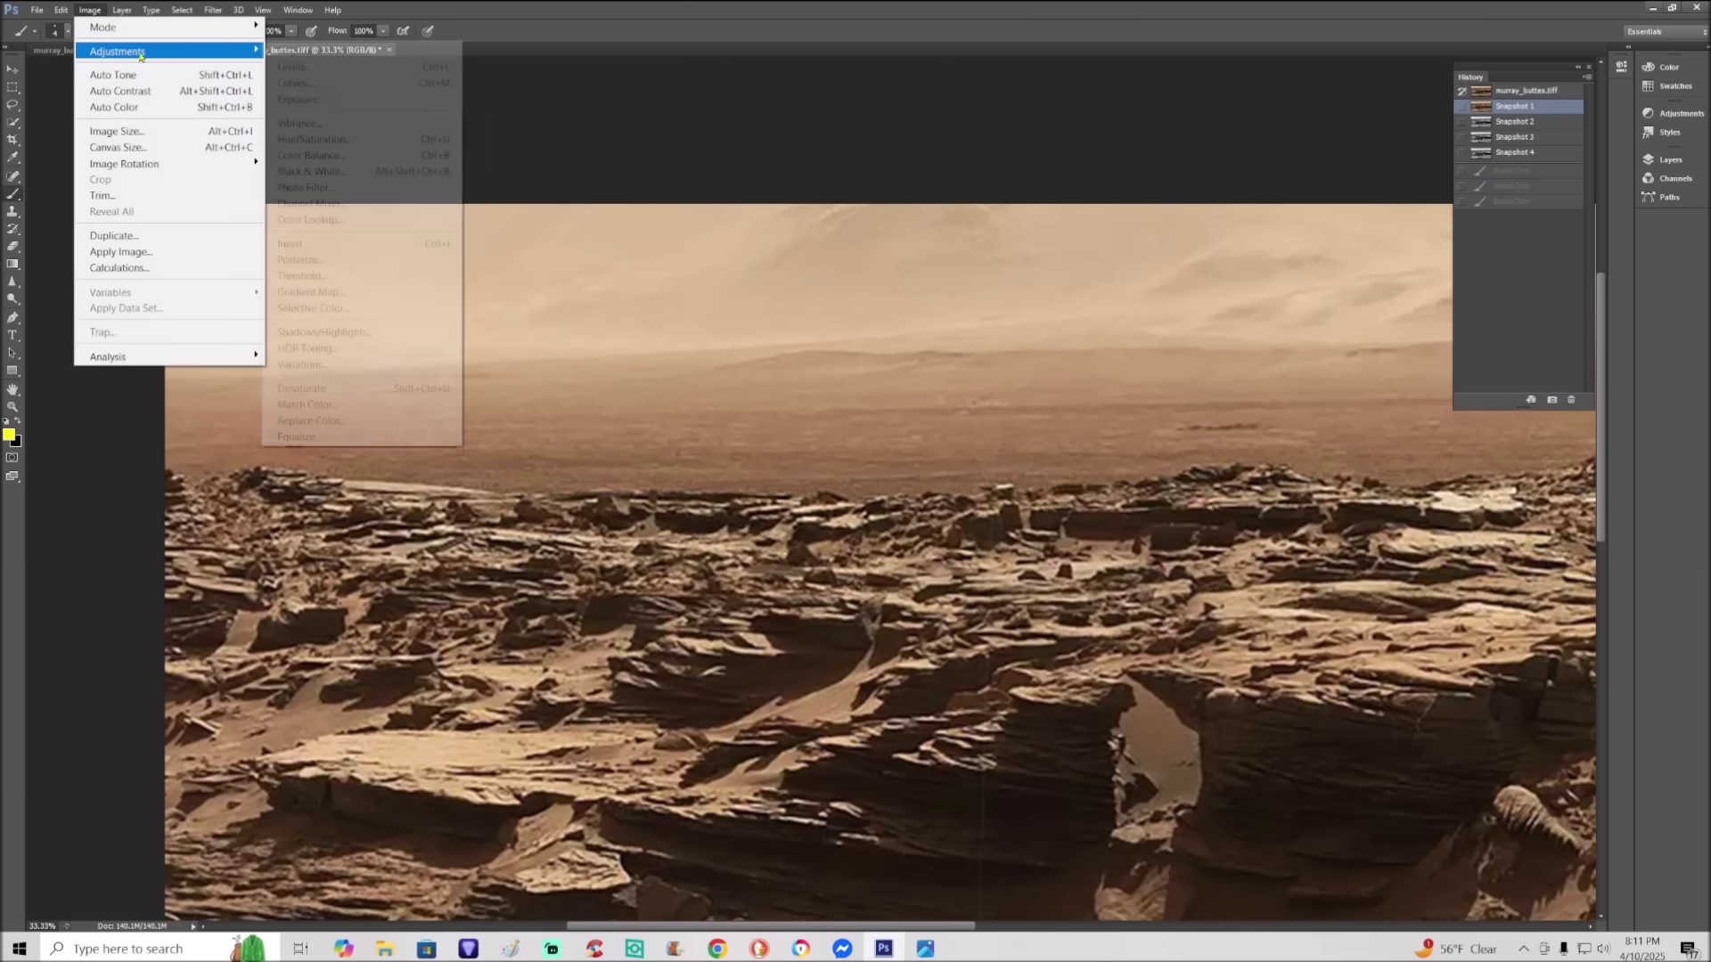
click(332, 142)
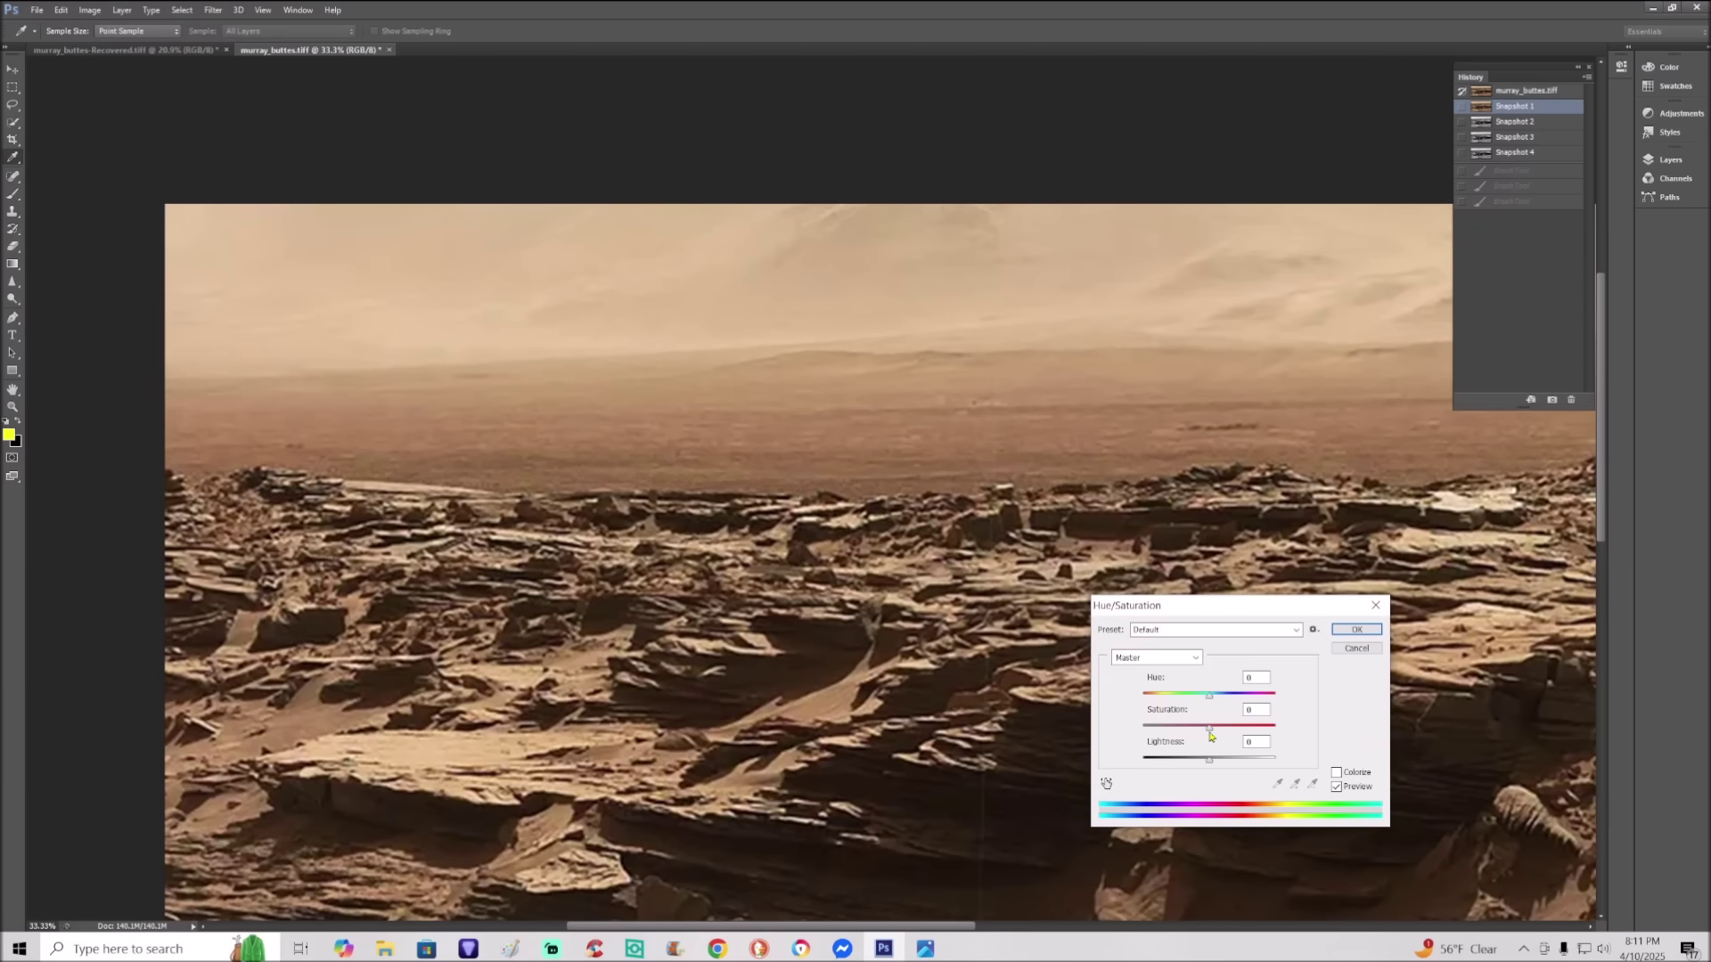
drag(1212, 736, 1251, 738)
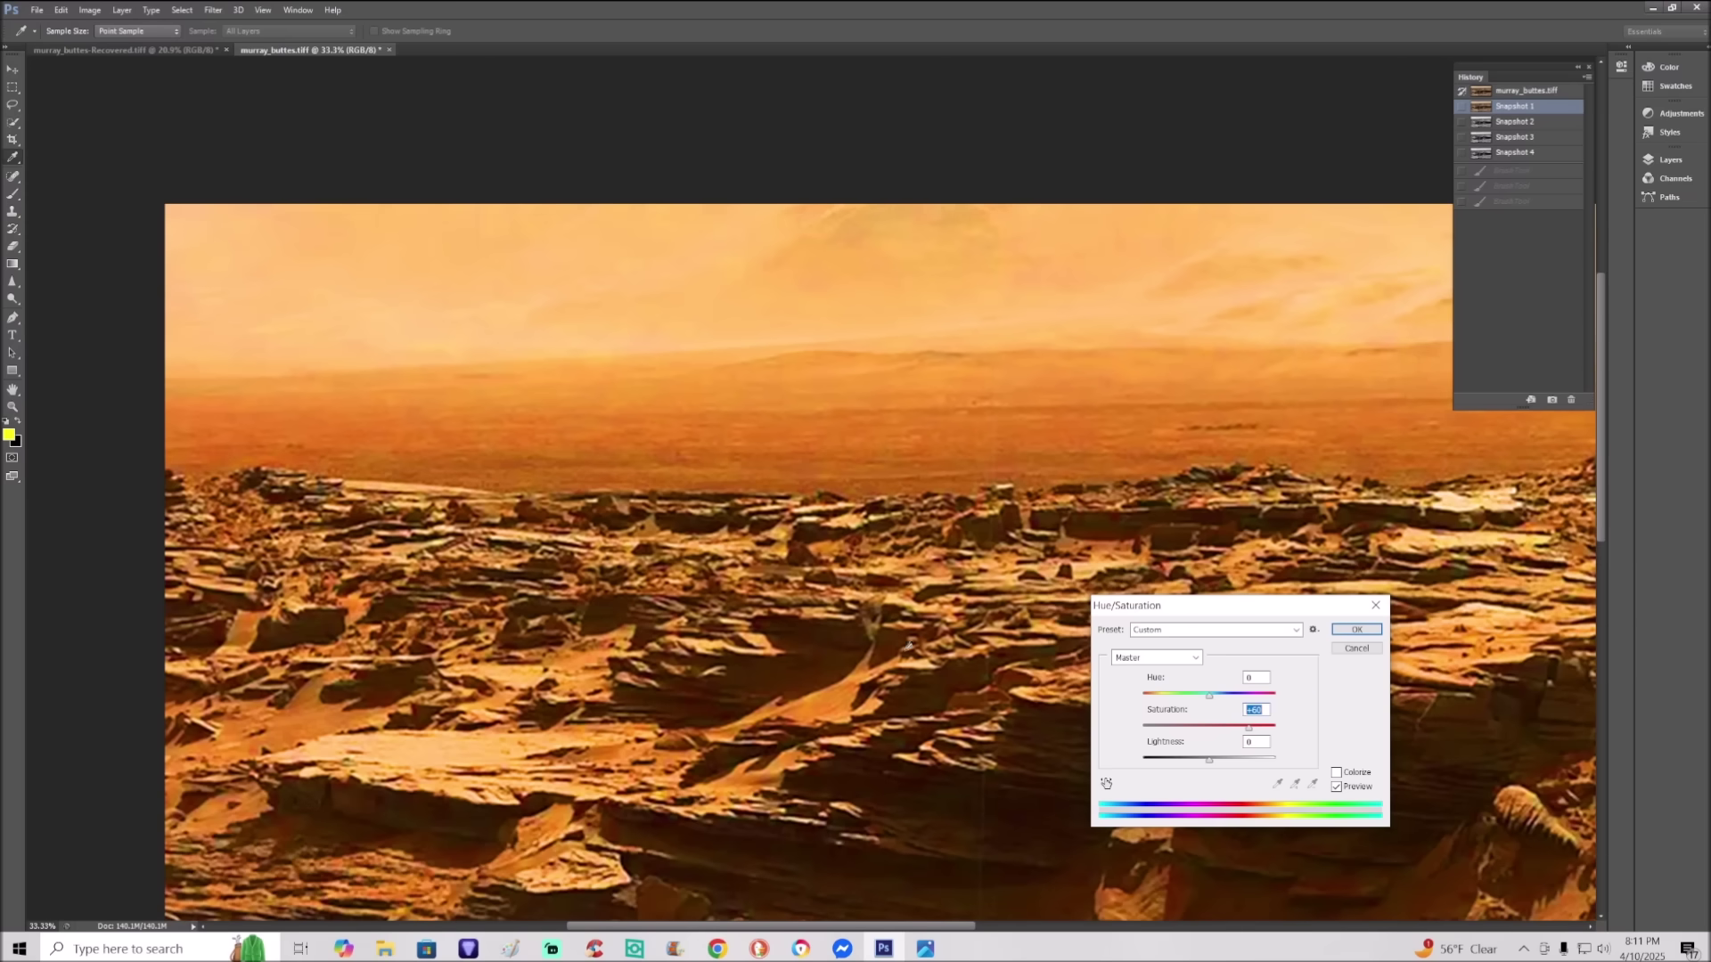
click(1356, 629)
key(b)
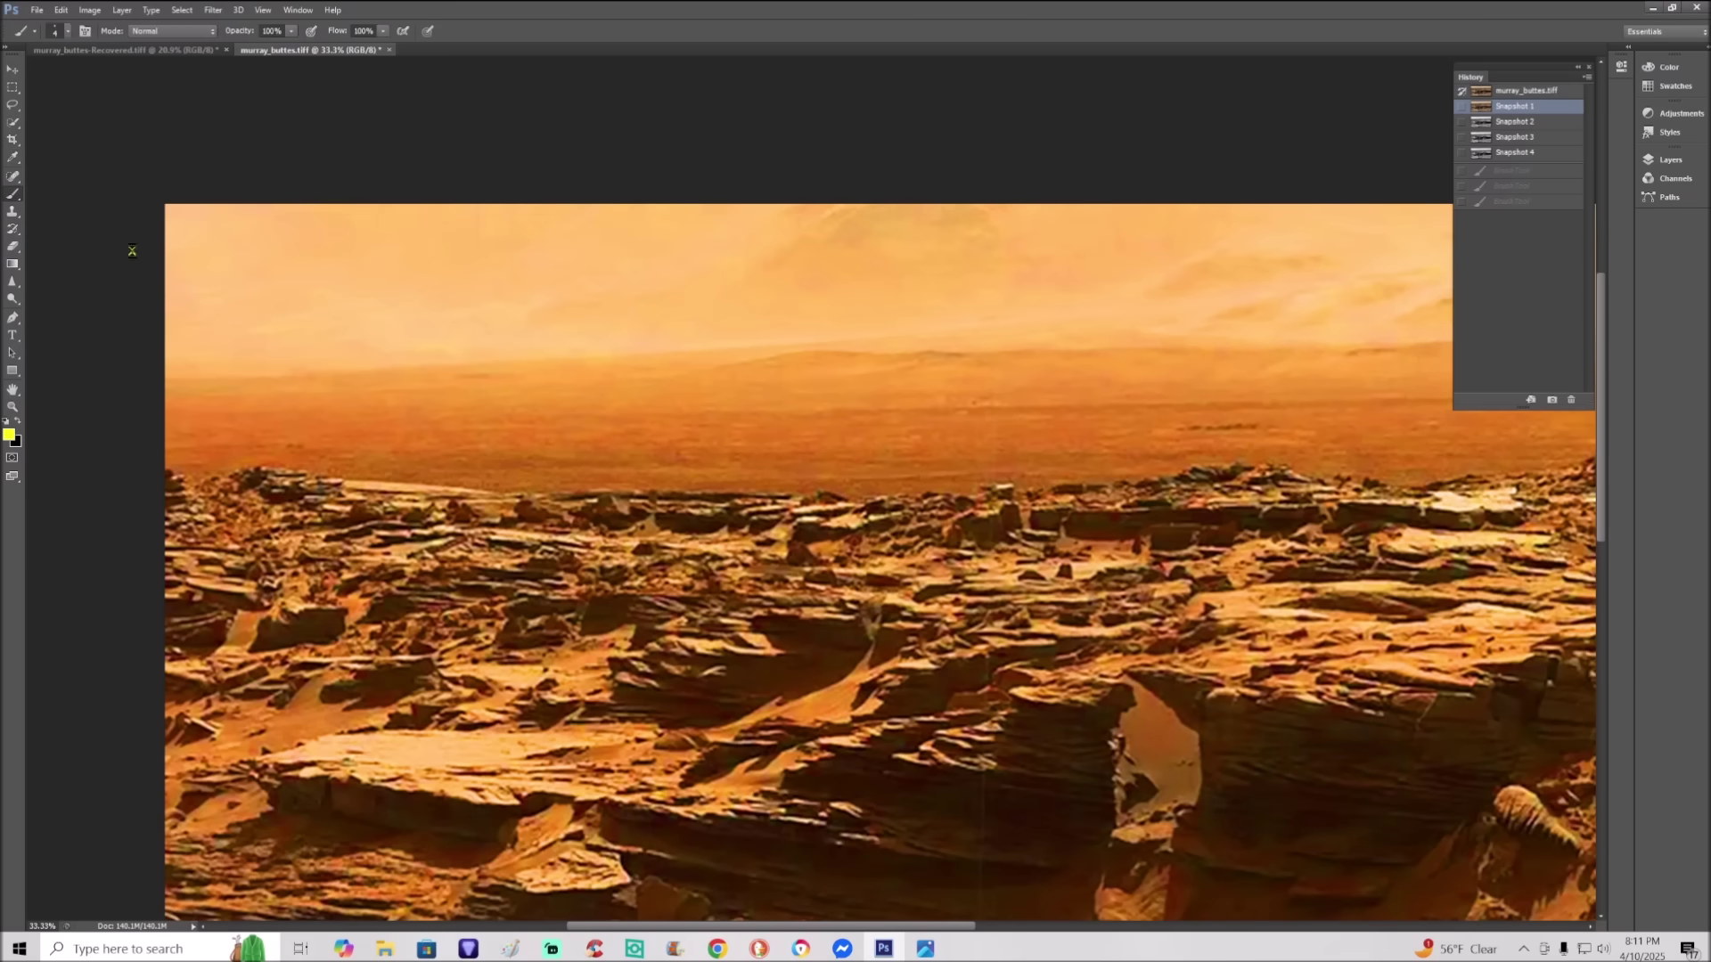
mouse_move(228, 407)
mouse_down()
mouse_move(1360, 406)
mouse_move(1002, 454)
mouse_move(241, 460)
mouse_up()
drag(479, 464, 511, 443)
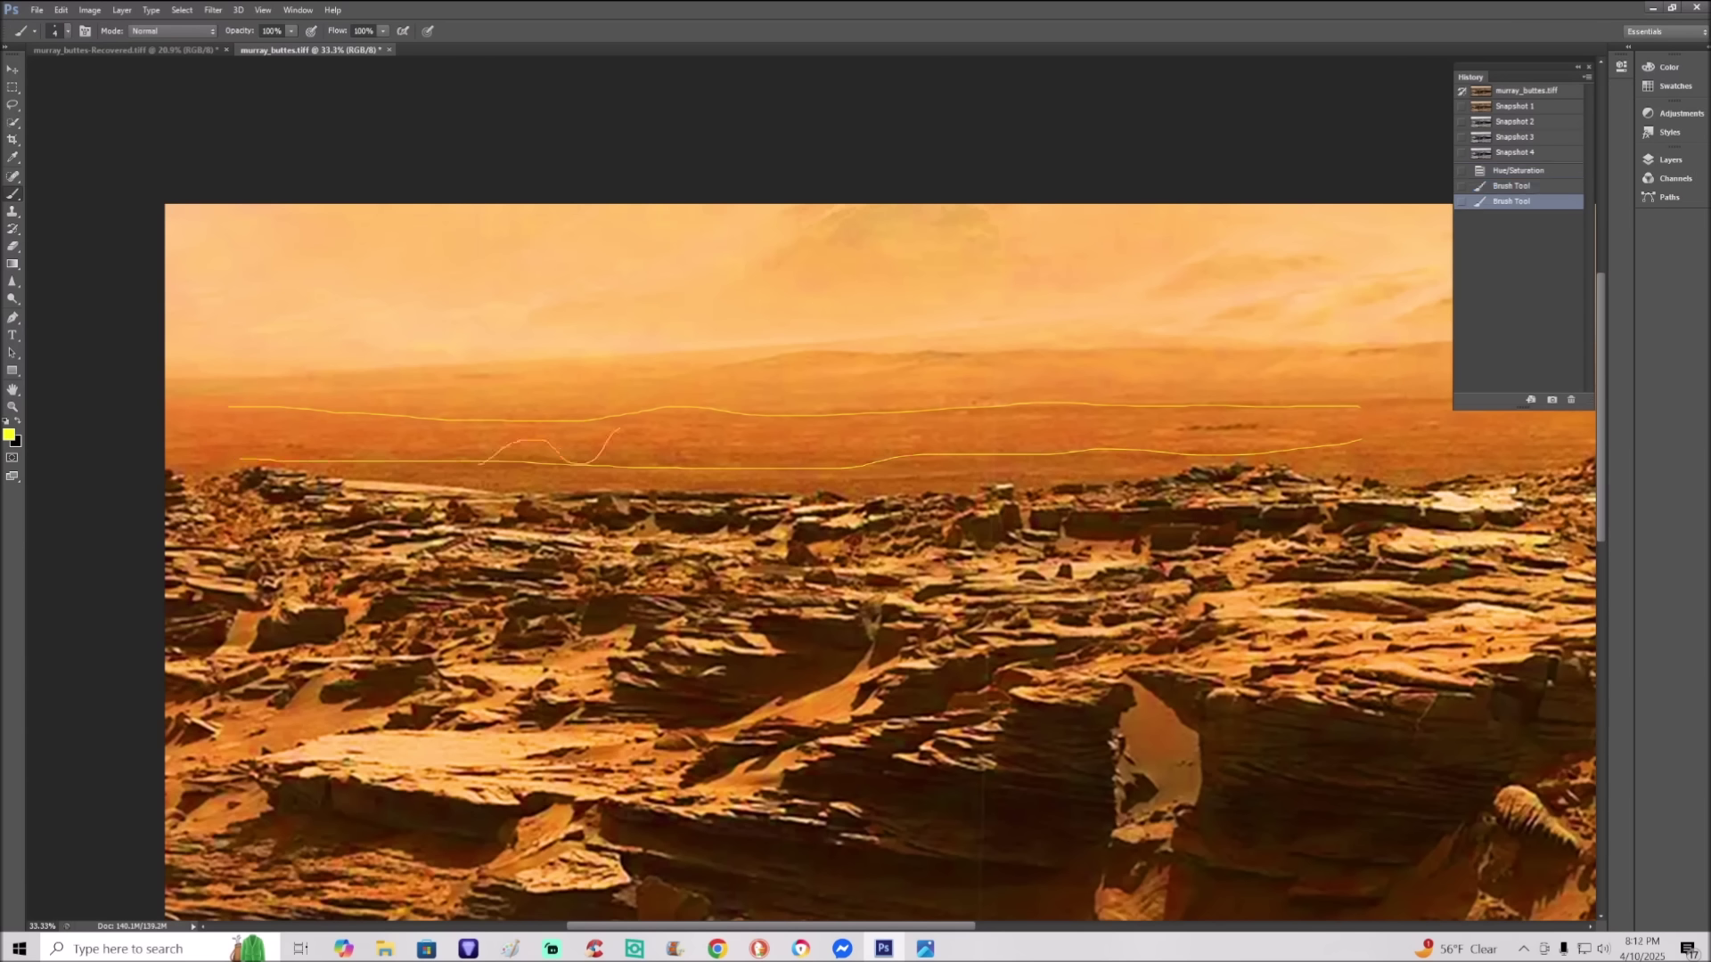
click(1515, 152)
click(1515, 106)
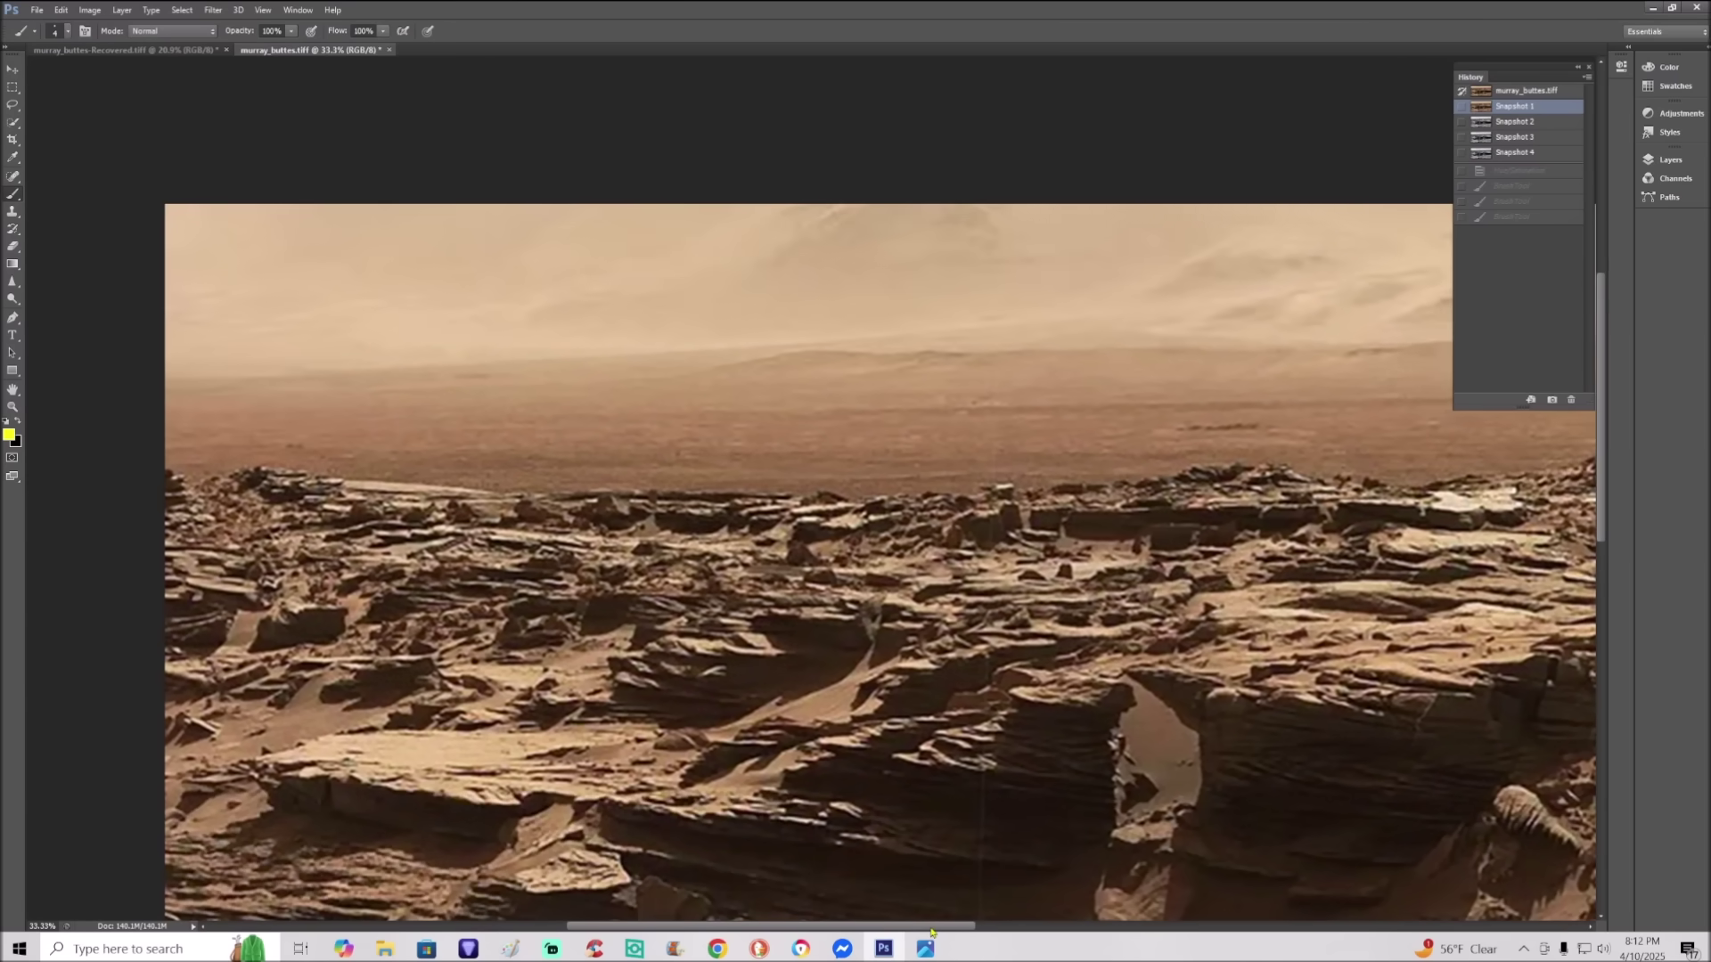
drag(930, 927, 973, 927)
scroll(802, 570, up, 3)
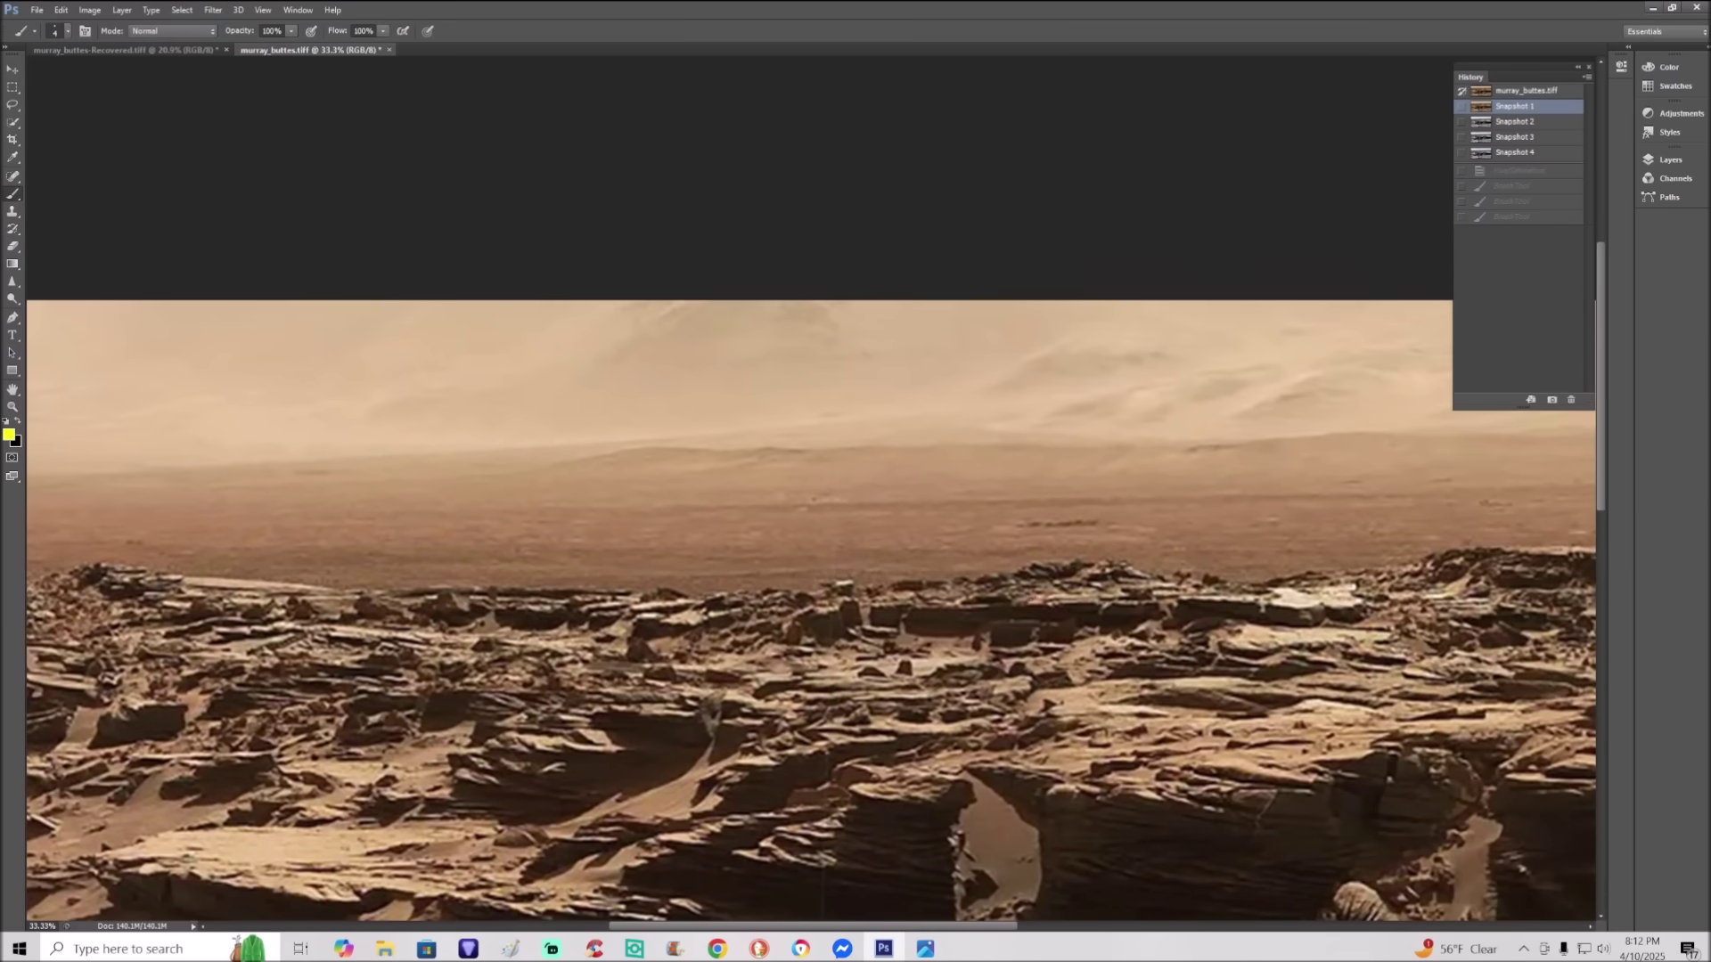
Step: Zoom to 100% and mark the dark spot on the plain with yellow rings, a dot and two arrows
scroll(938, 524, up, 2)
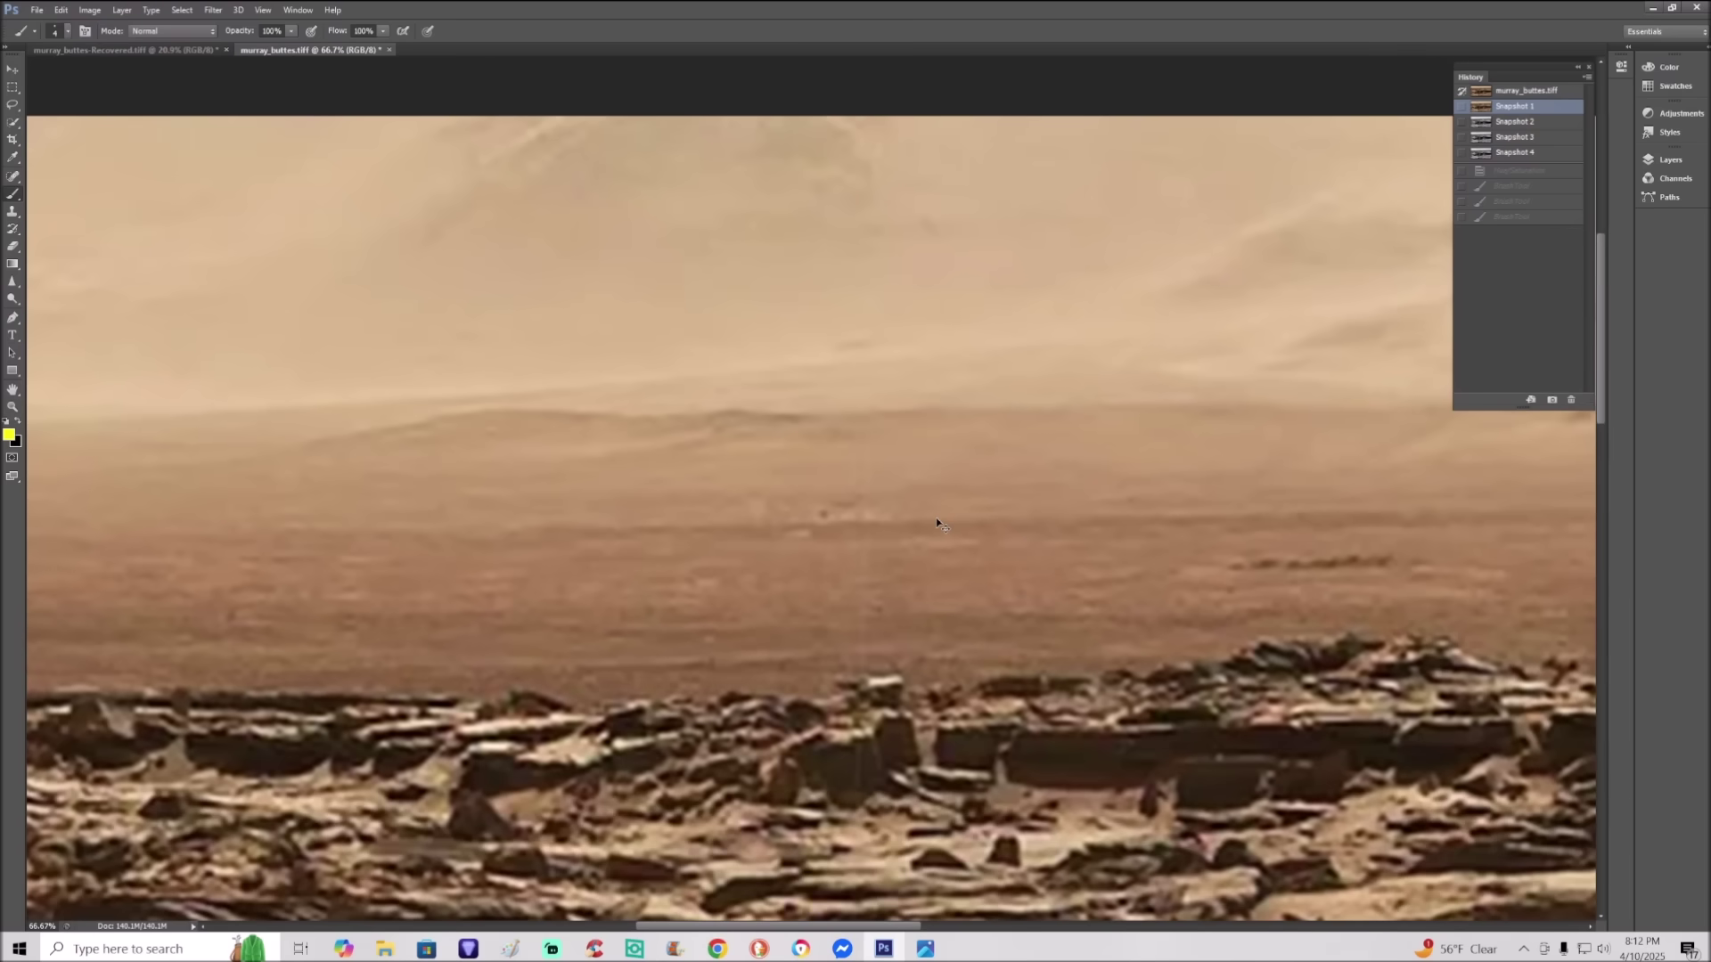
key(ctrl+plus)
mouse_move(923, 475)
mouse_down()
mouse_move(760, 463)
mouse_move(718, 496)
mouse_move(720, 547)
mouse_move(834, 595)
mouse_move(967, 566)
mouse_move(923, 451)
mouse_move(850, 443)
mouse_up()
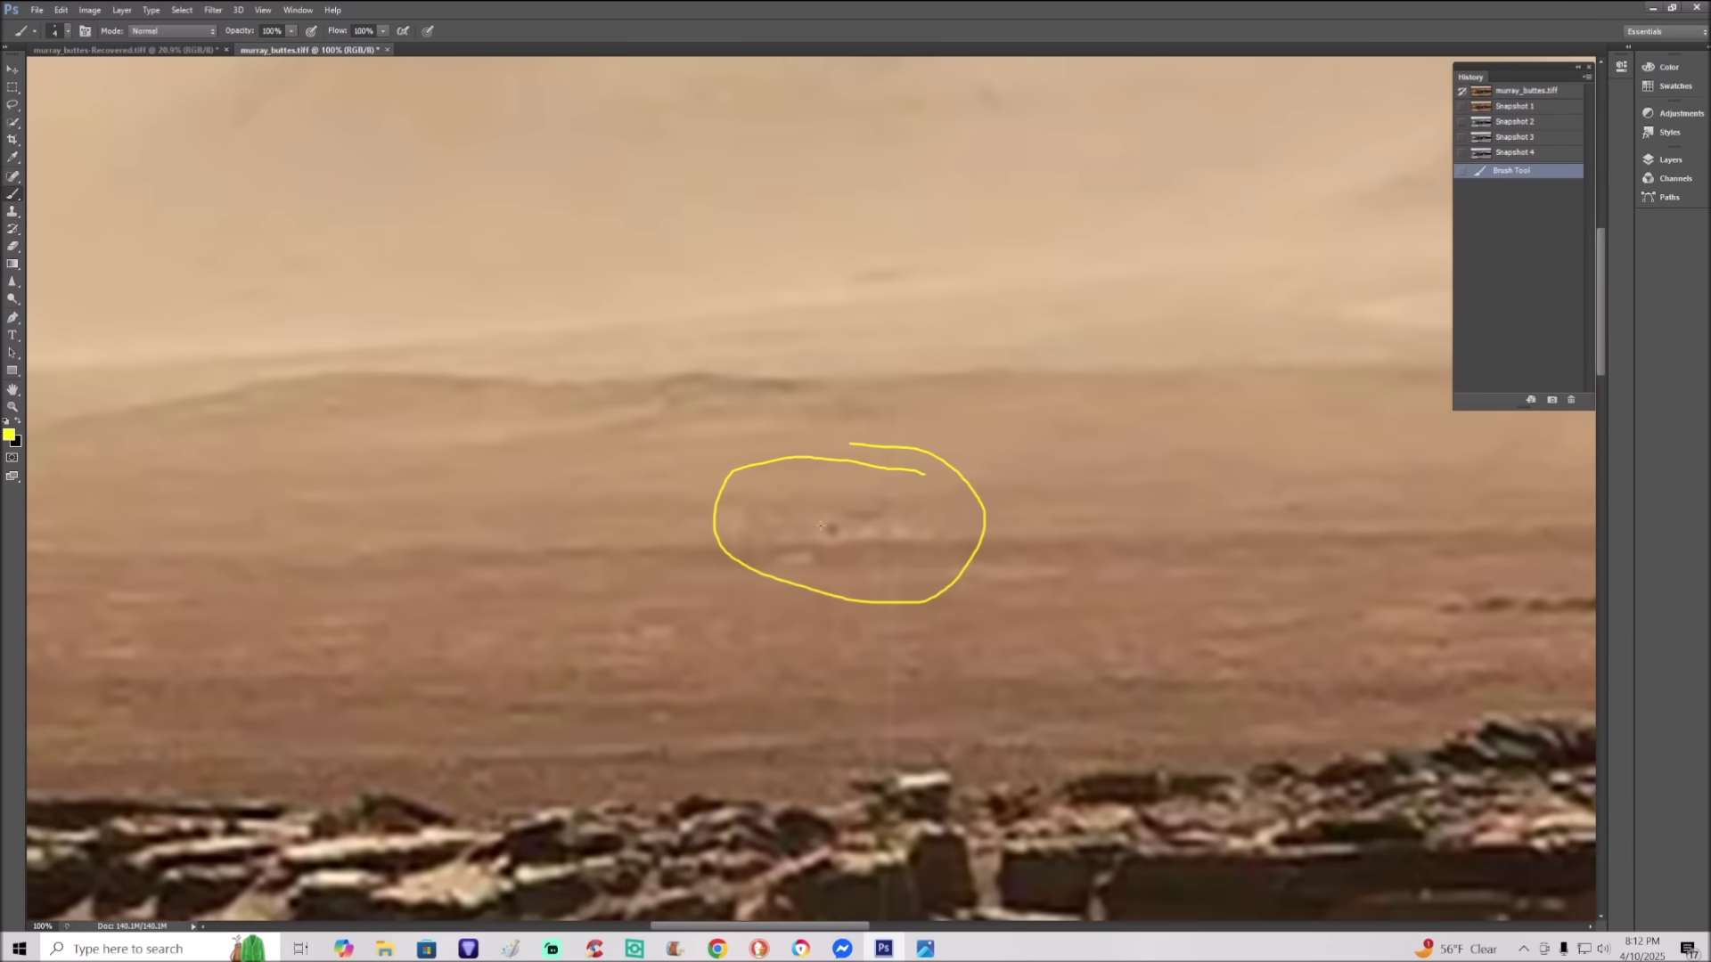
drag(823, 524, 826, 523)
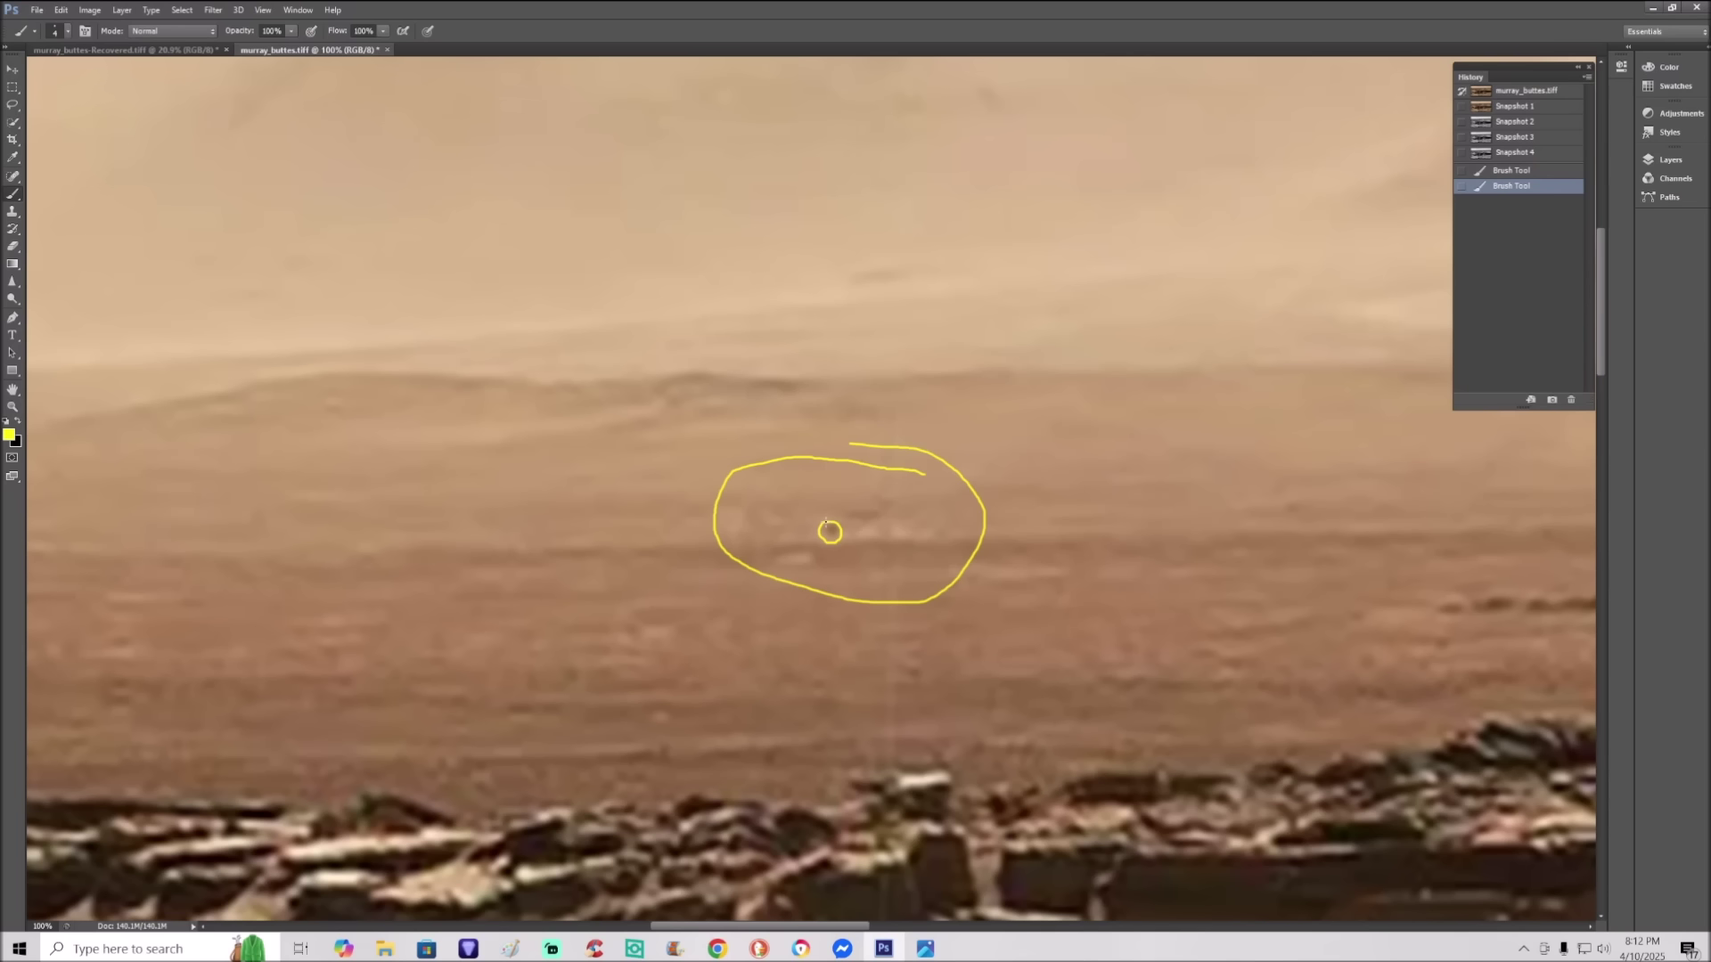
click(830, 532)
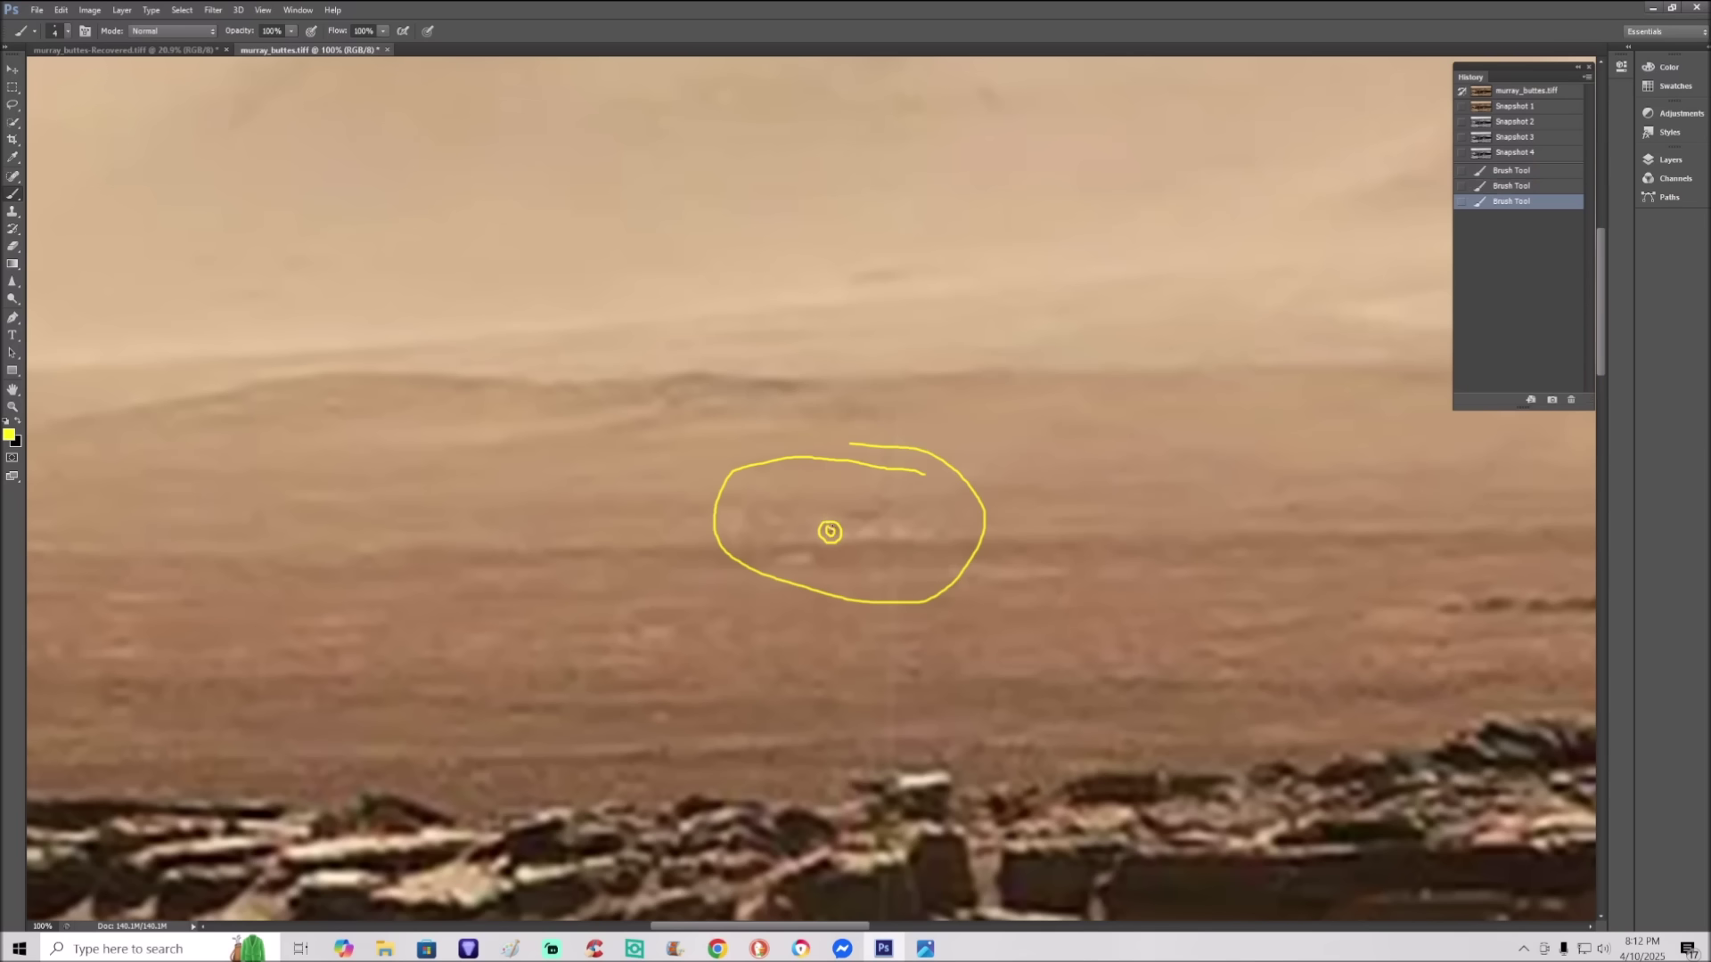
mouse_move(971, 340)
mouse_down()
mouse_move(888, 509)
mouse_move(893, 466)
mouse_move(889, 502)
mouse_move(924, 474)
mouse_up()
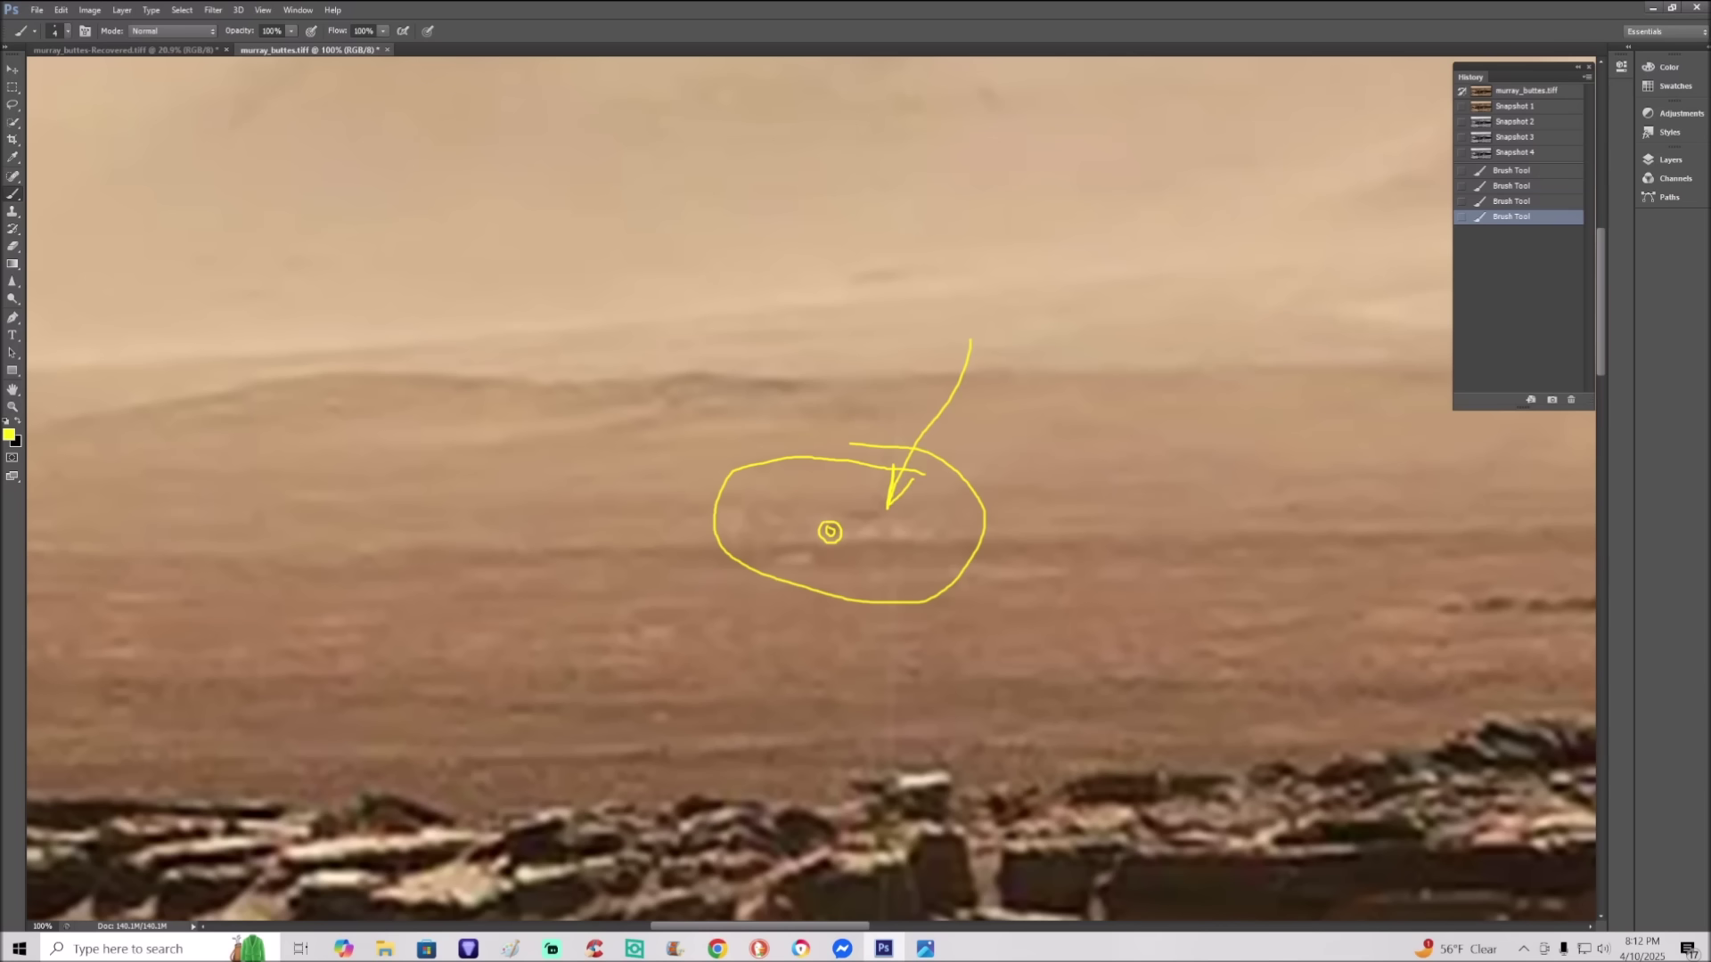
mouse_move(757, 400)
mouse_down()
mouse_move(772, 517)
mouse_move(779, 482)
mouse_up()
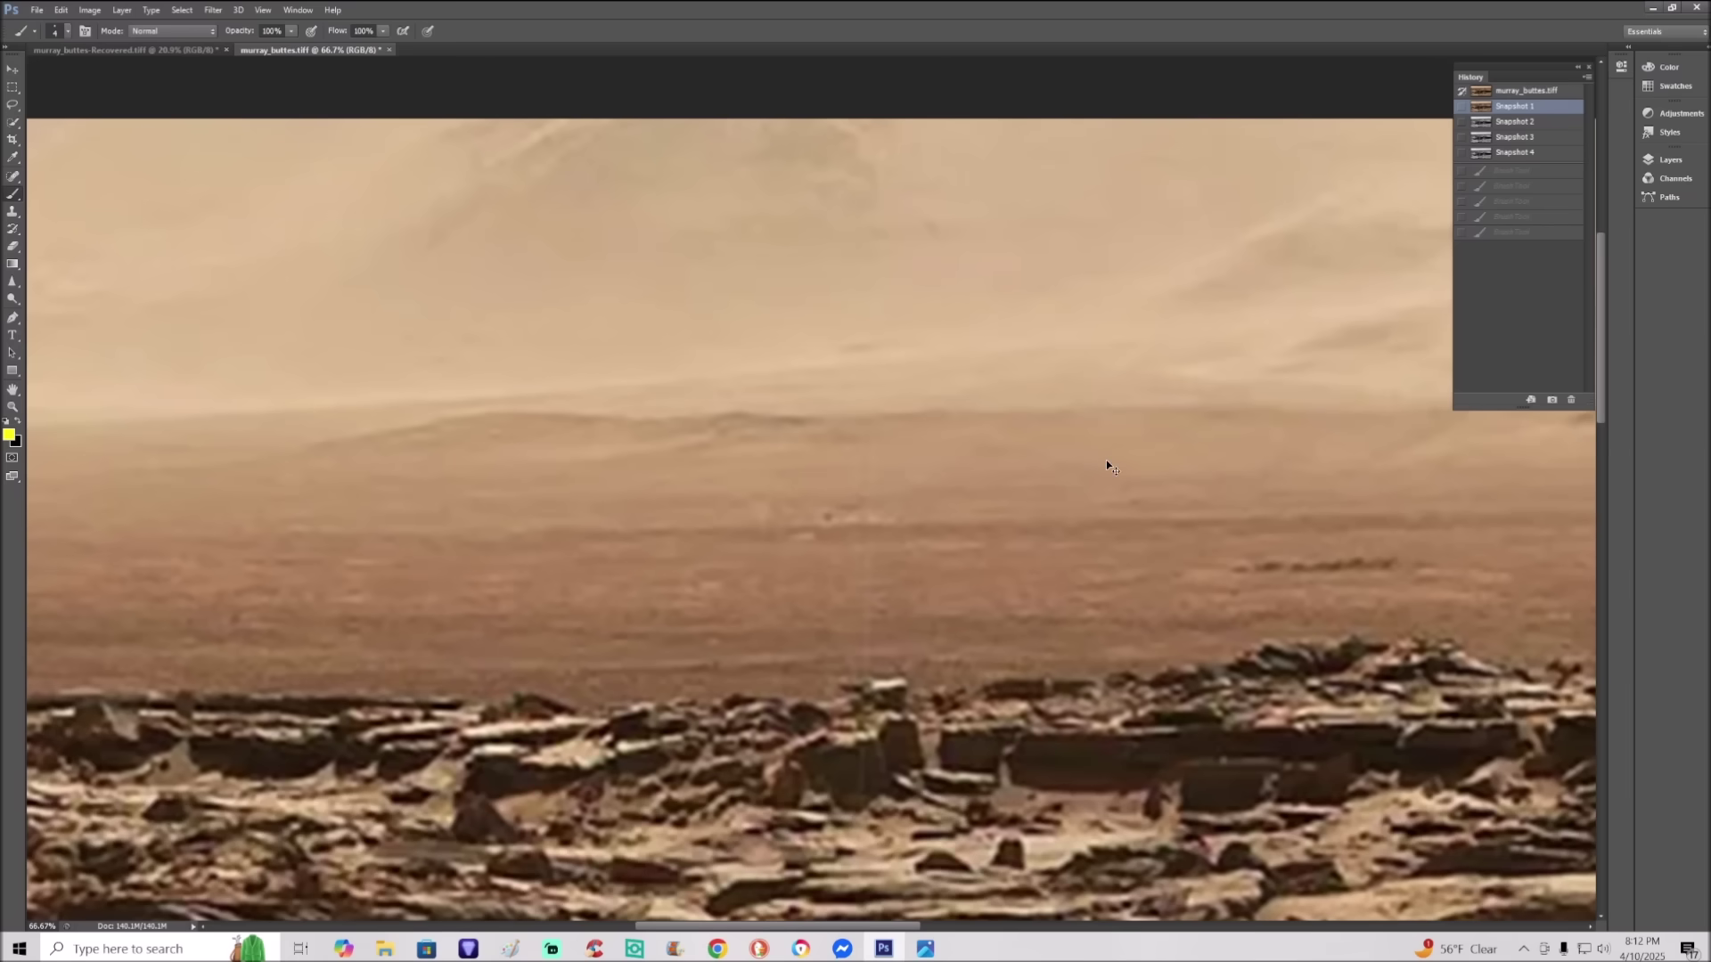
Step: Zoom out to 50%, paint a yellow stroke across the ridge and two yellow X marks over the hills
key(ctrl+minus)
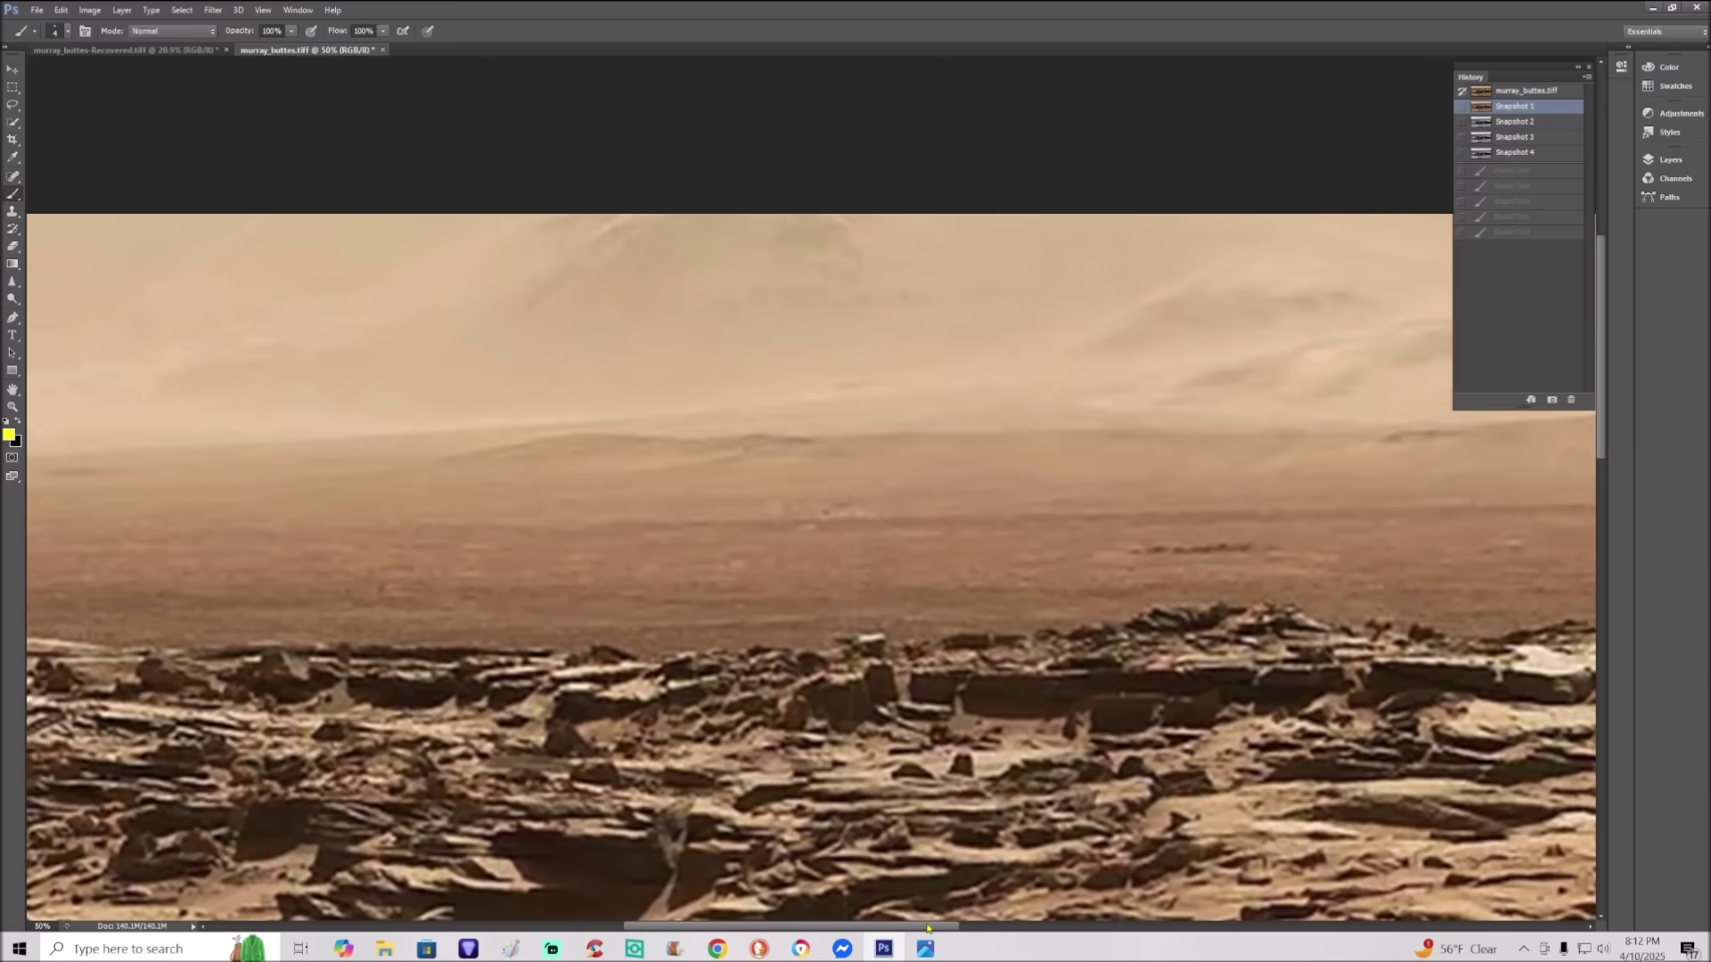
drag(927, 929, 1010, 929)
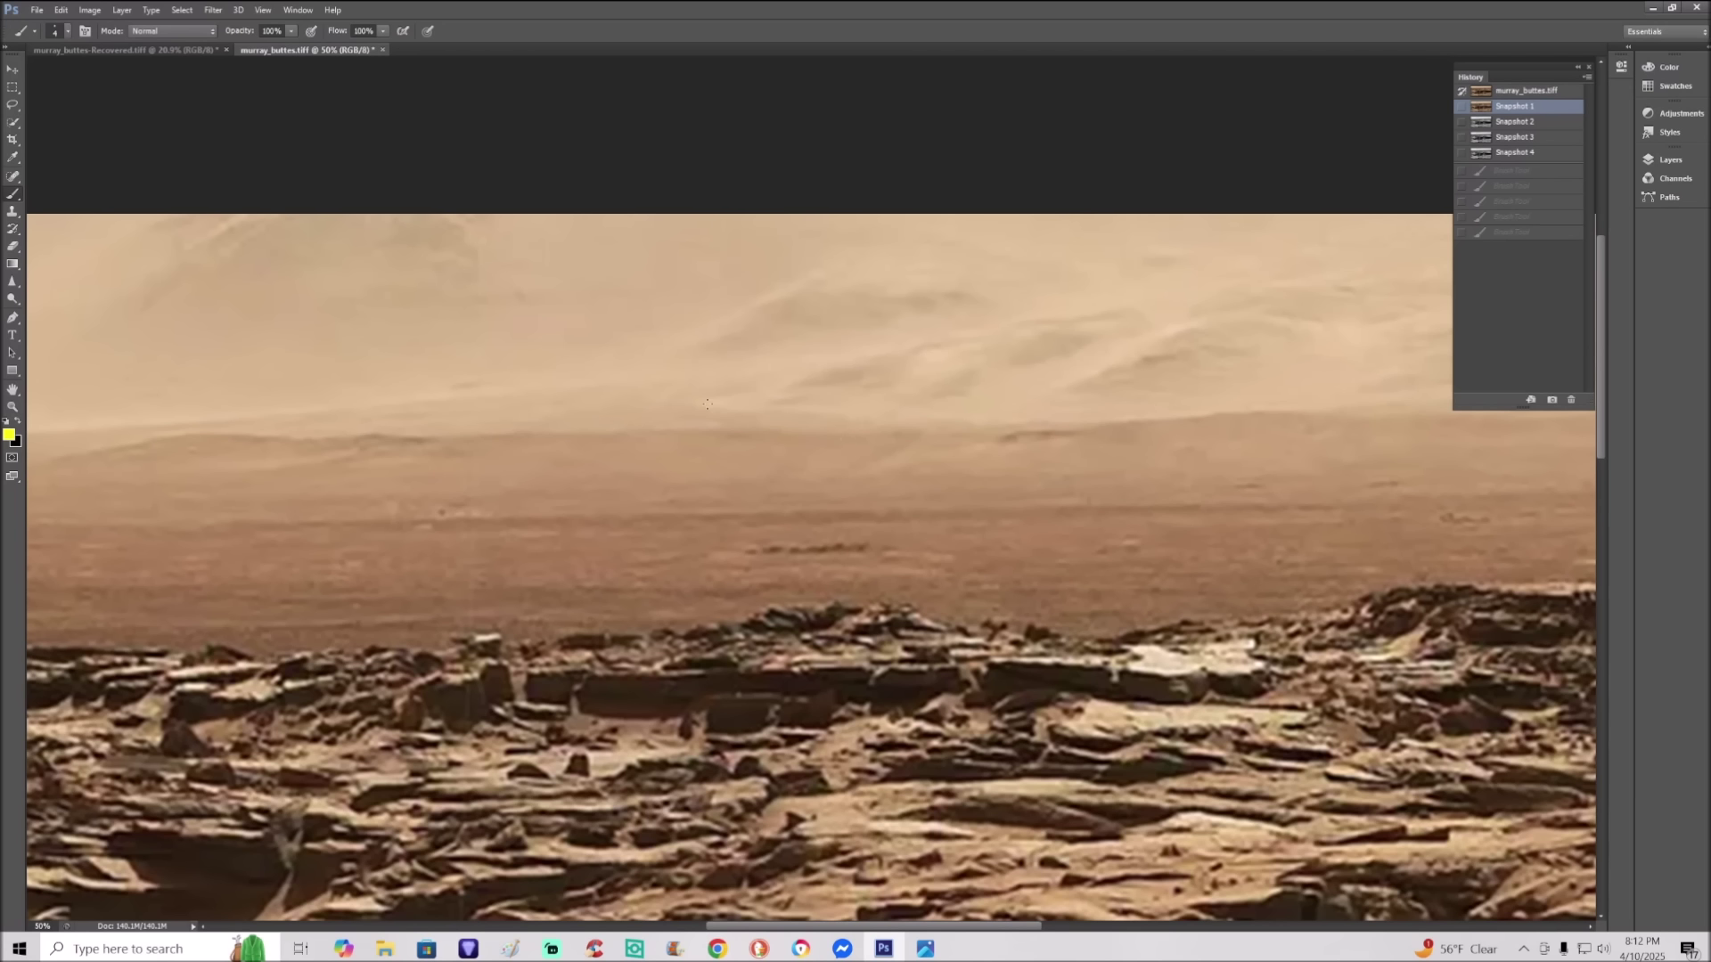
mouse_move(704, 405)
mouse_down()
mouse_move(907, 422)
mouse_move(921, 441)
mouse_move(835, 496)
mouse_up()
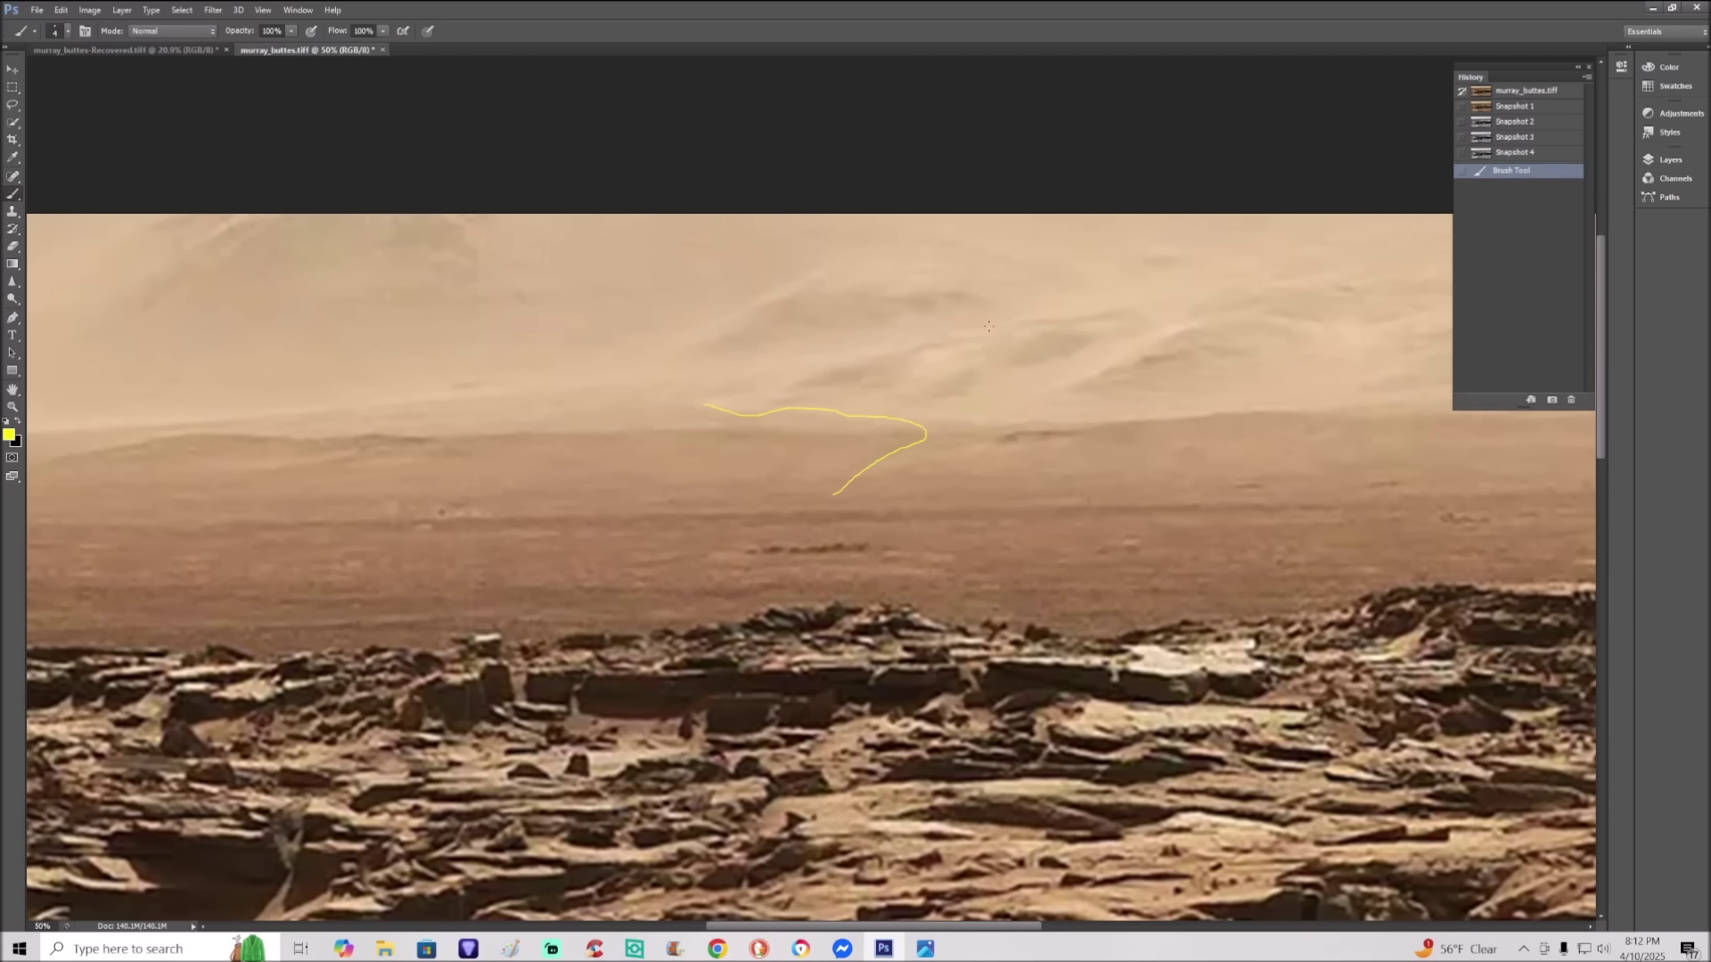
drag(1043, 290, 978, 372)
drag(936, 286, 1029, 365)
drag(1025, 429, 964, 506)
drag(958, 429, 1054, 524)
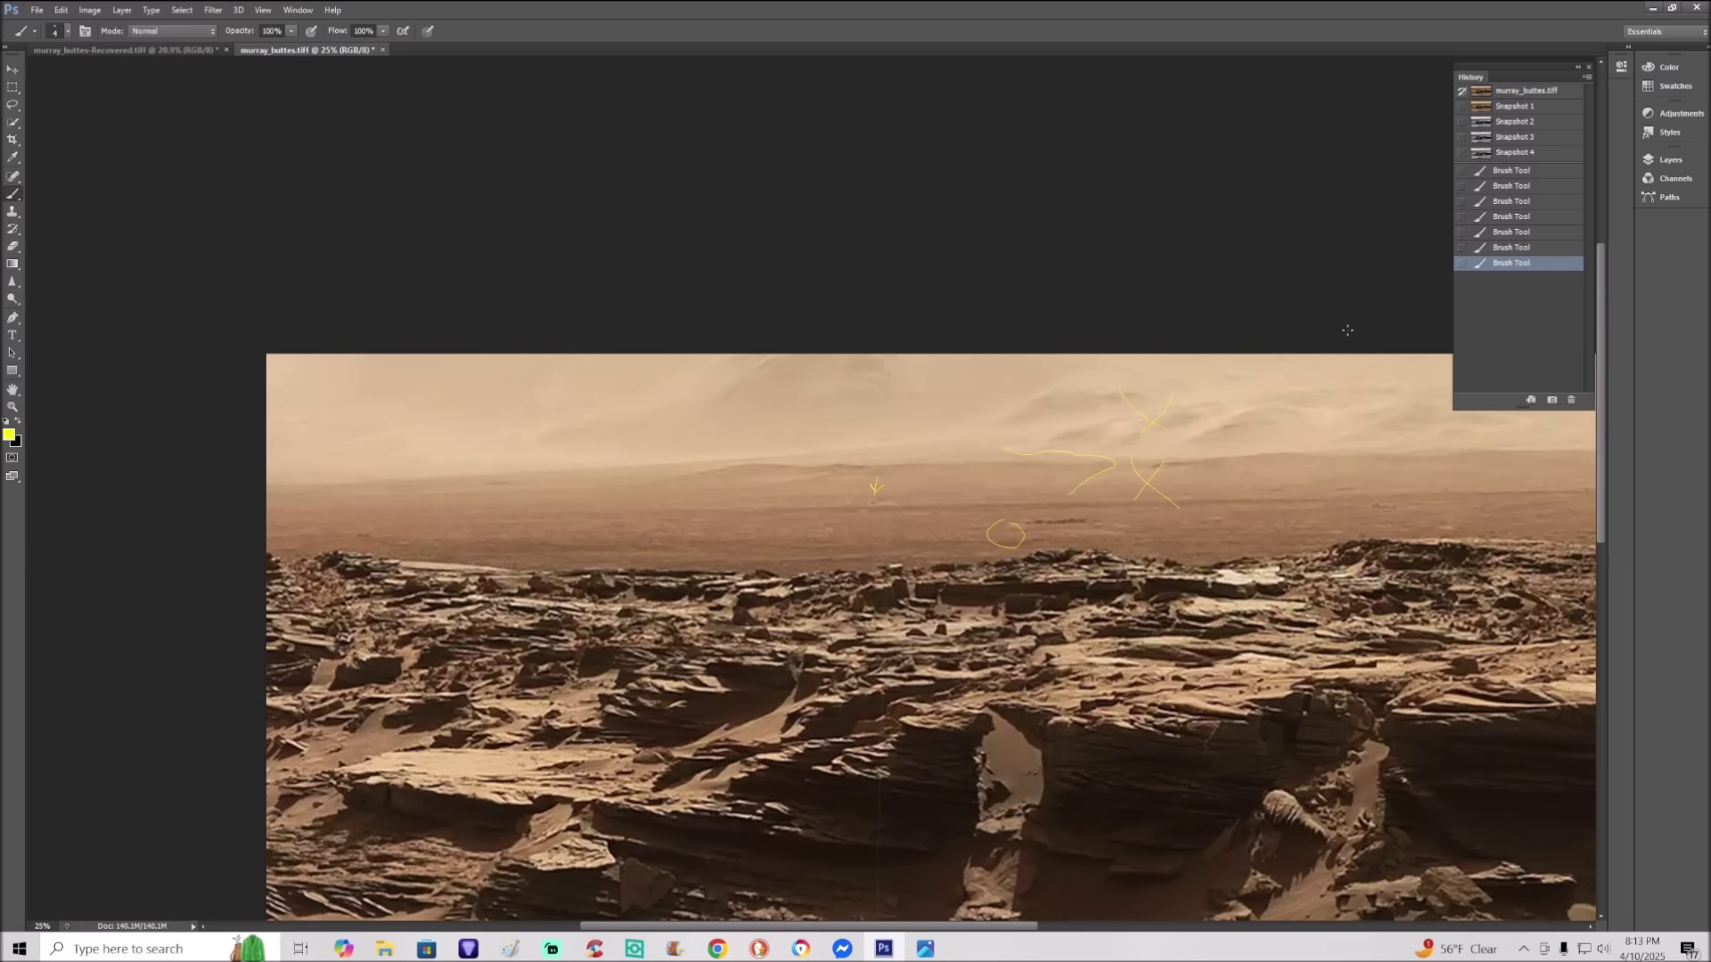
drag(909, 926, 958, 926)
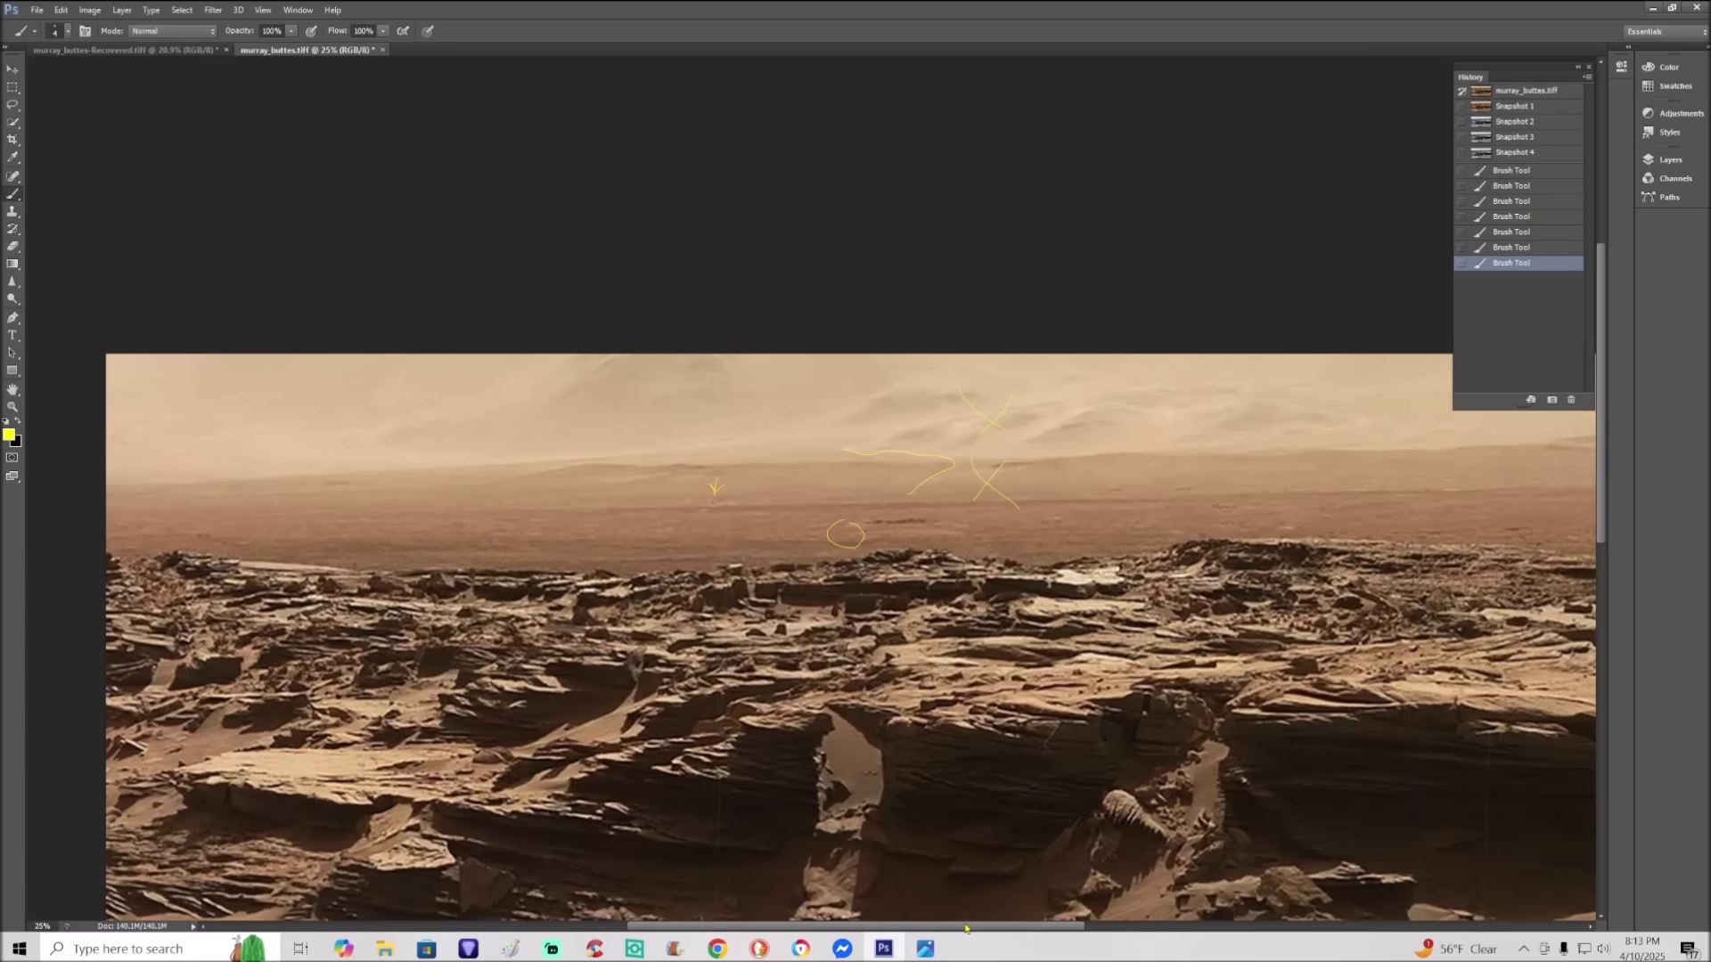
Step: Return to Snapshot 1, draw yellow X marks in the sky and on the plain, then switch to Snapshot 4
click(1544, 107)
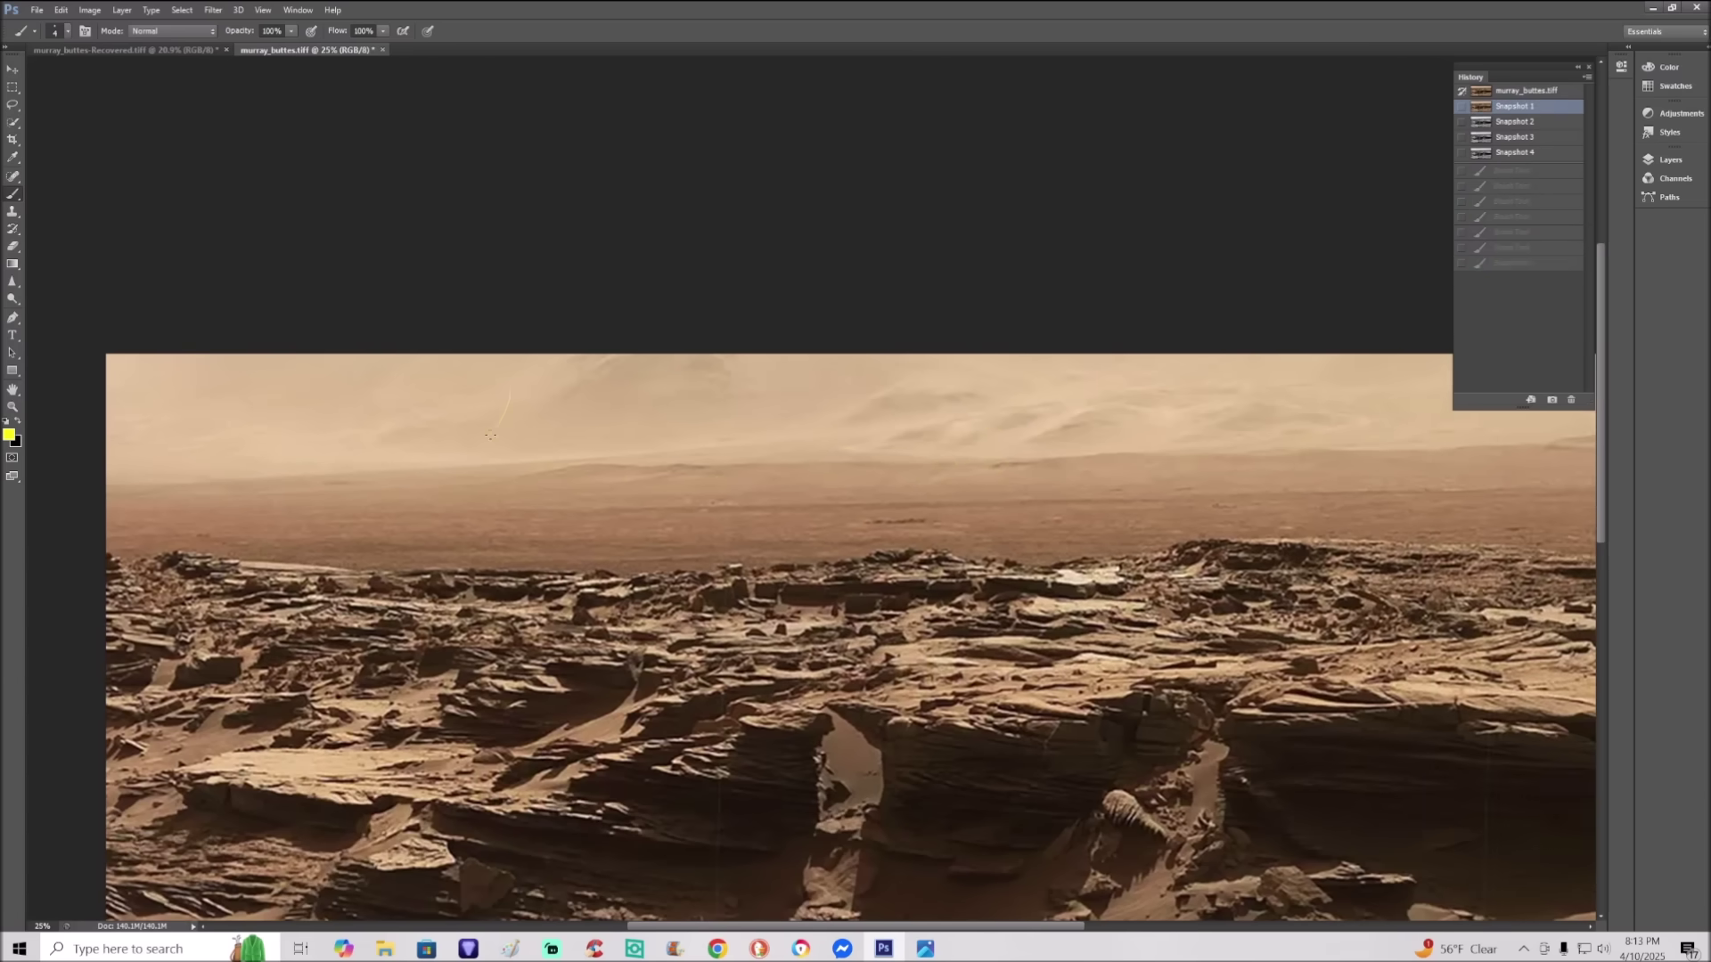
drag(490, 436, 478, 446)
drag(423, 386, 539, 443)
drag(693, 505, 628, 546)
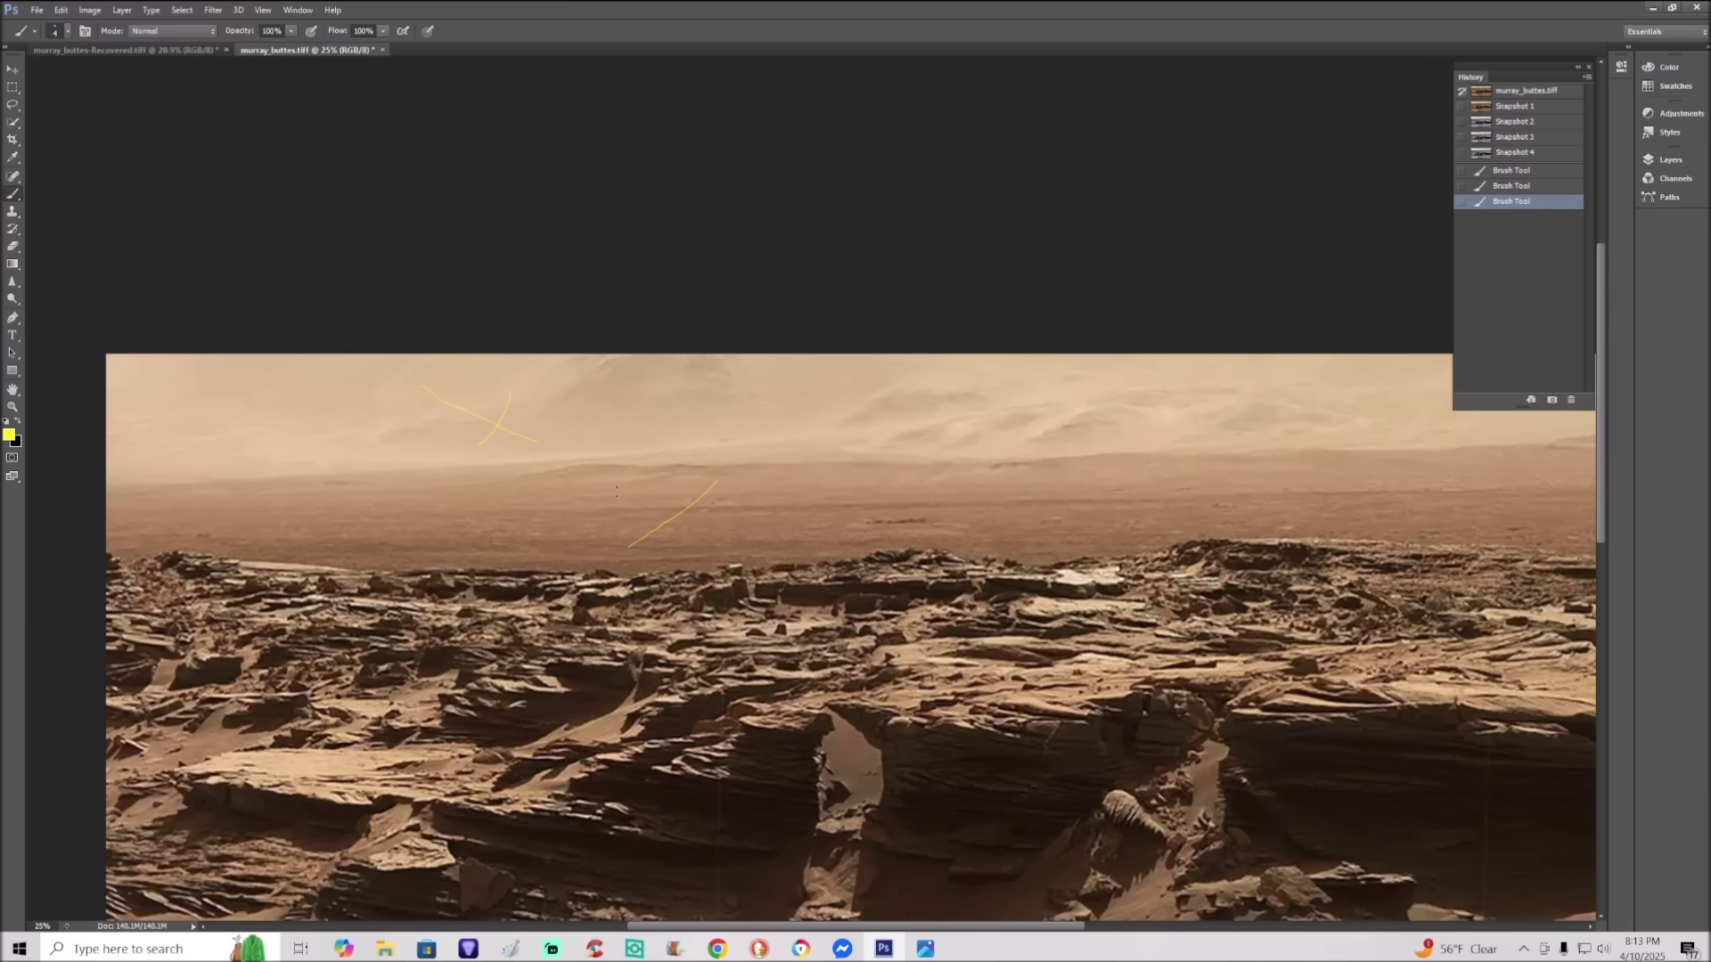
drag(595, 479, 704, 539)
click(1555, 153)
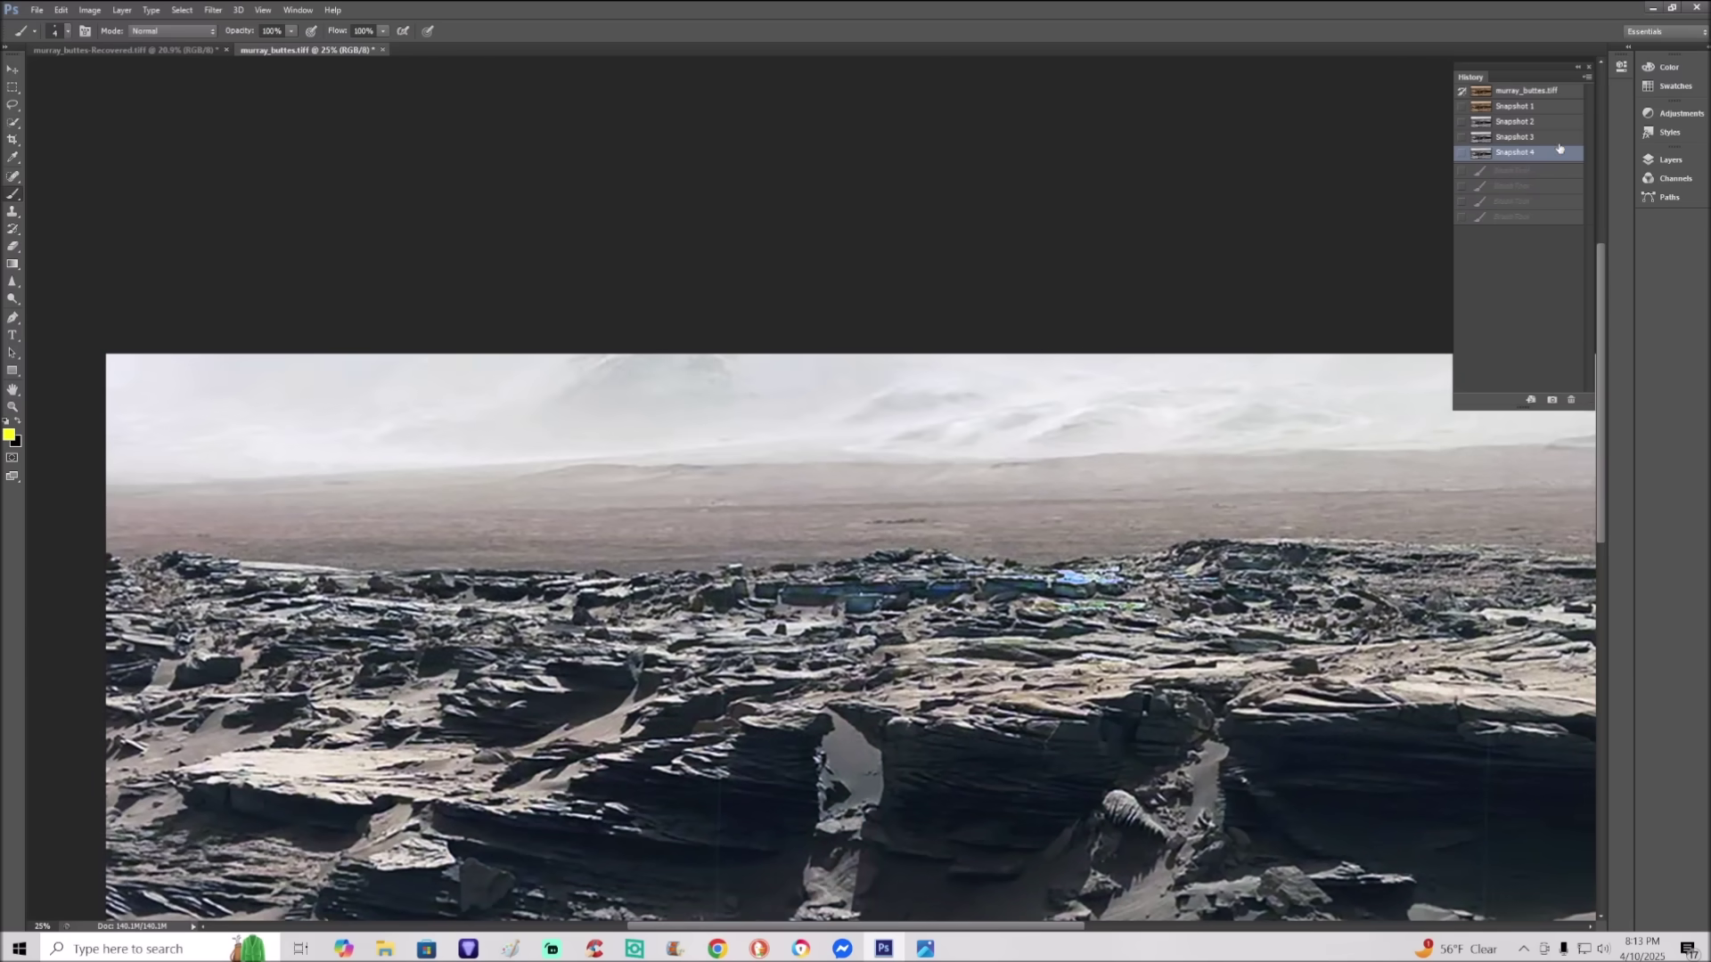
Step: Switch to murray_buttes-Recovered.tiff, zoom in, and step through Snapshot 1, the original state and Snapshot 2
click(200, 52)
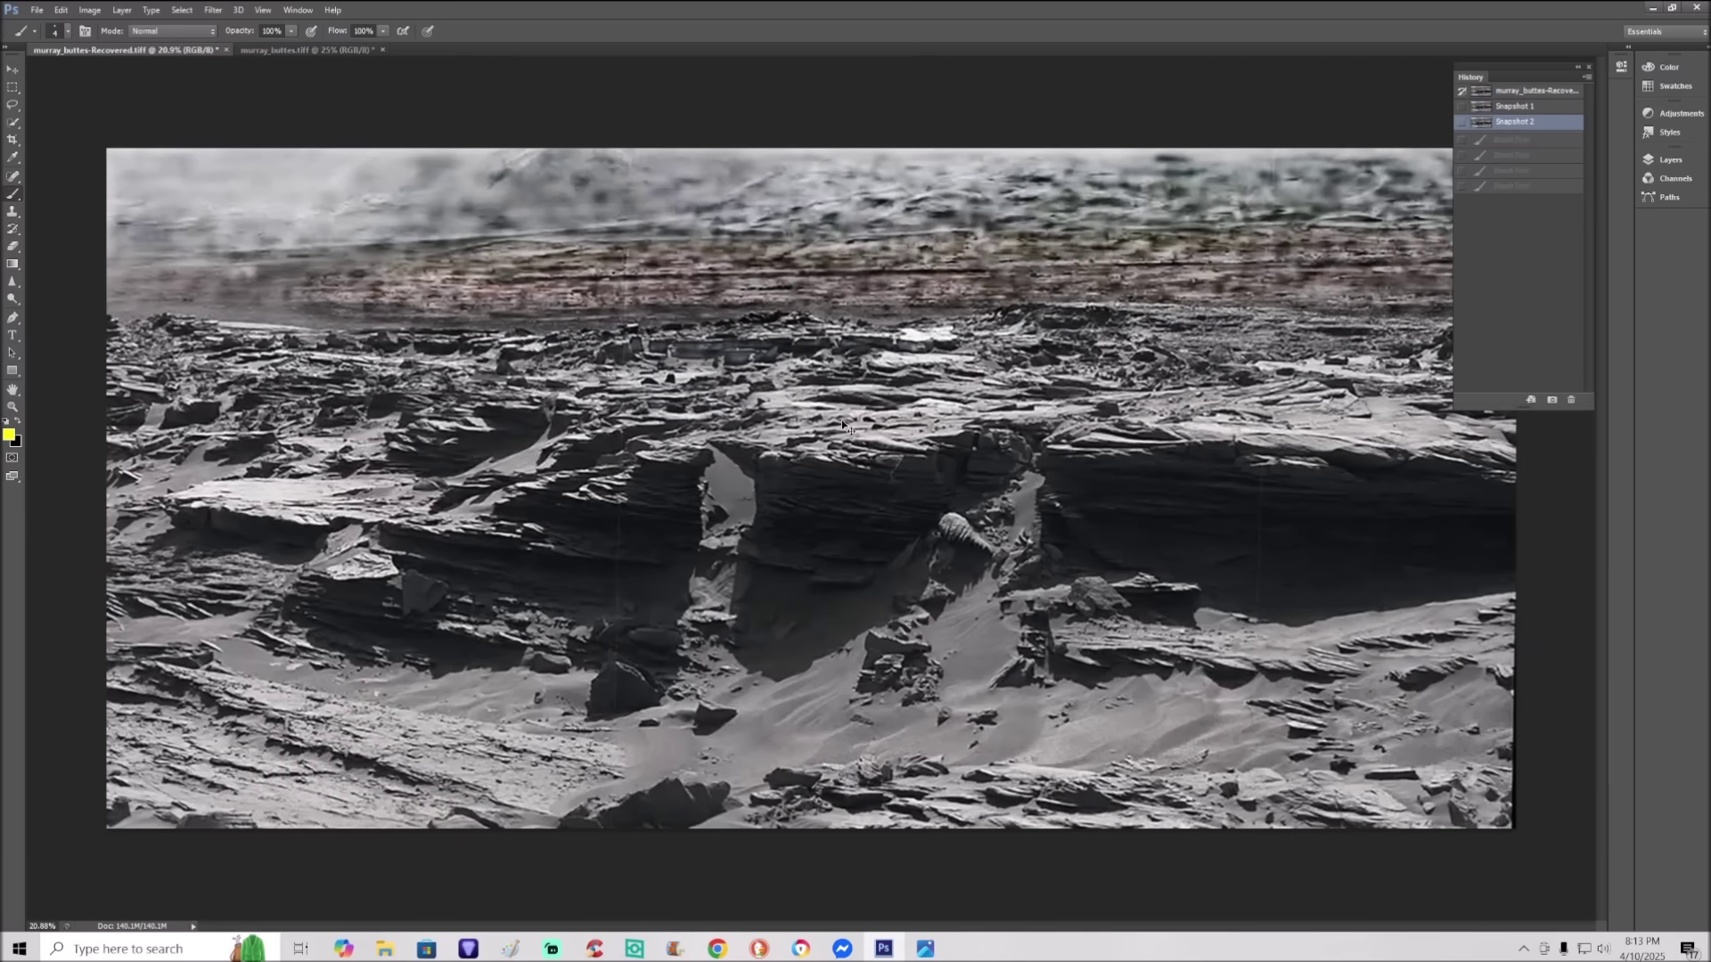
scroll(809, 419, up, 3)
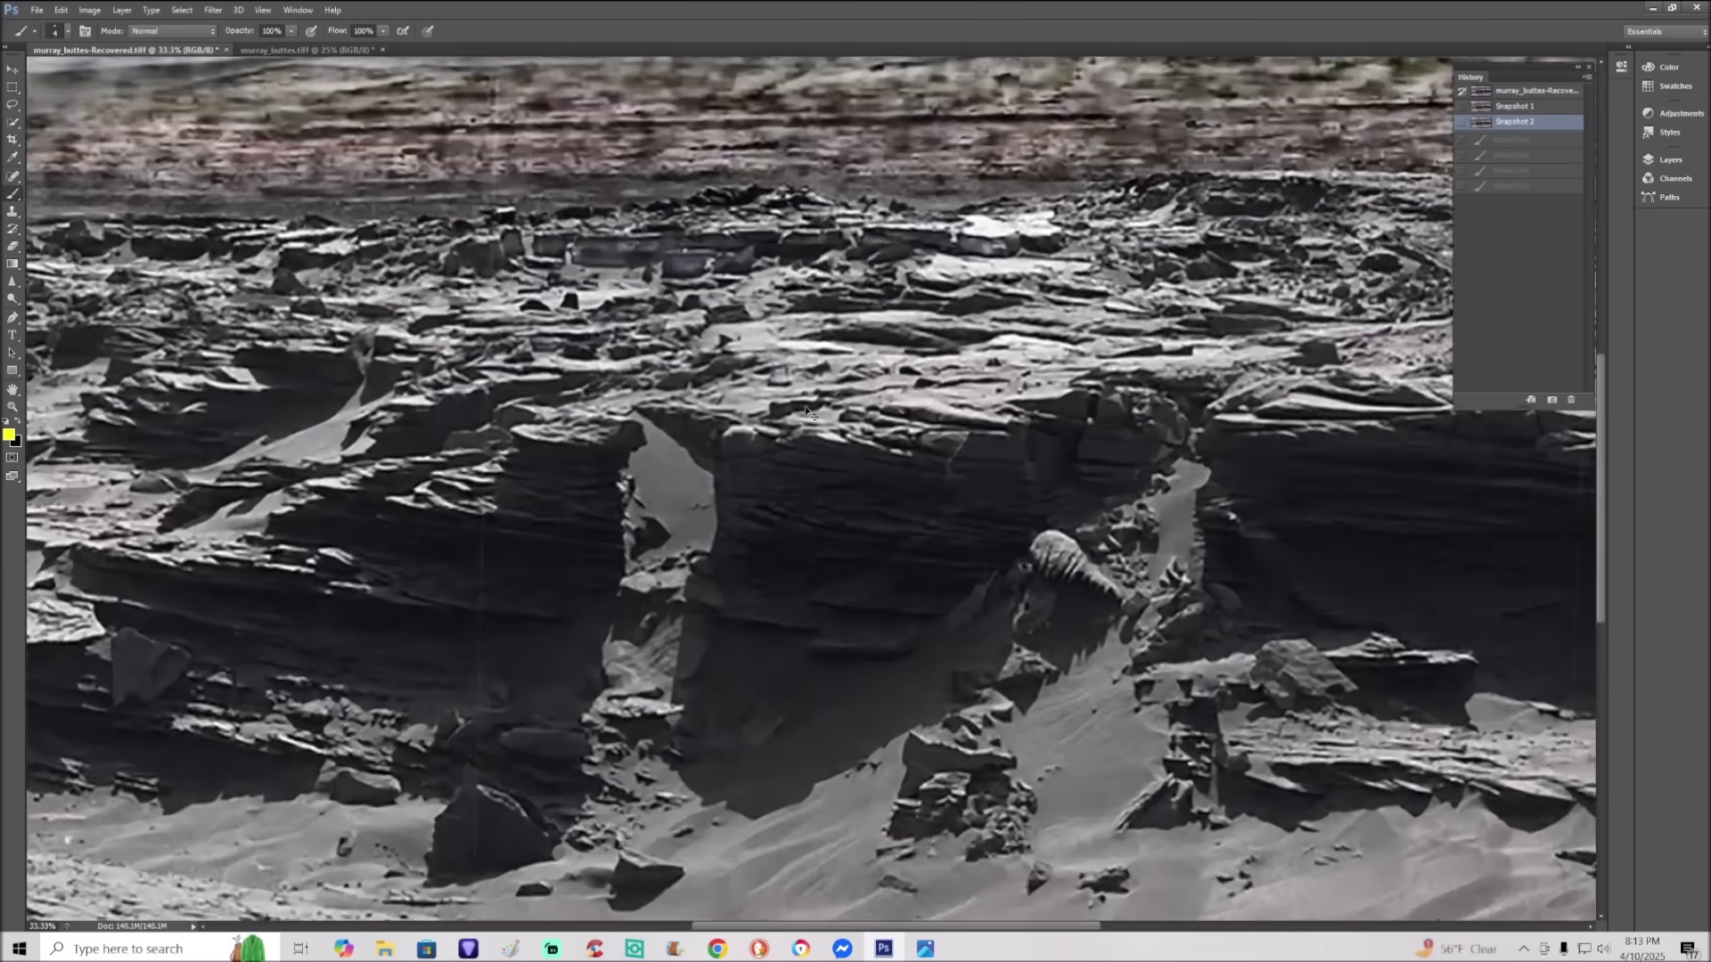
scroll(809, 401, up, 2)
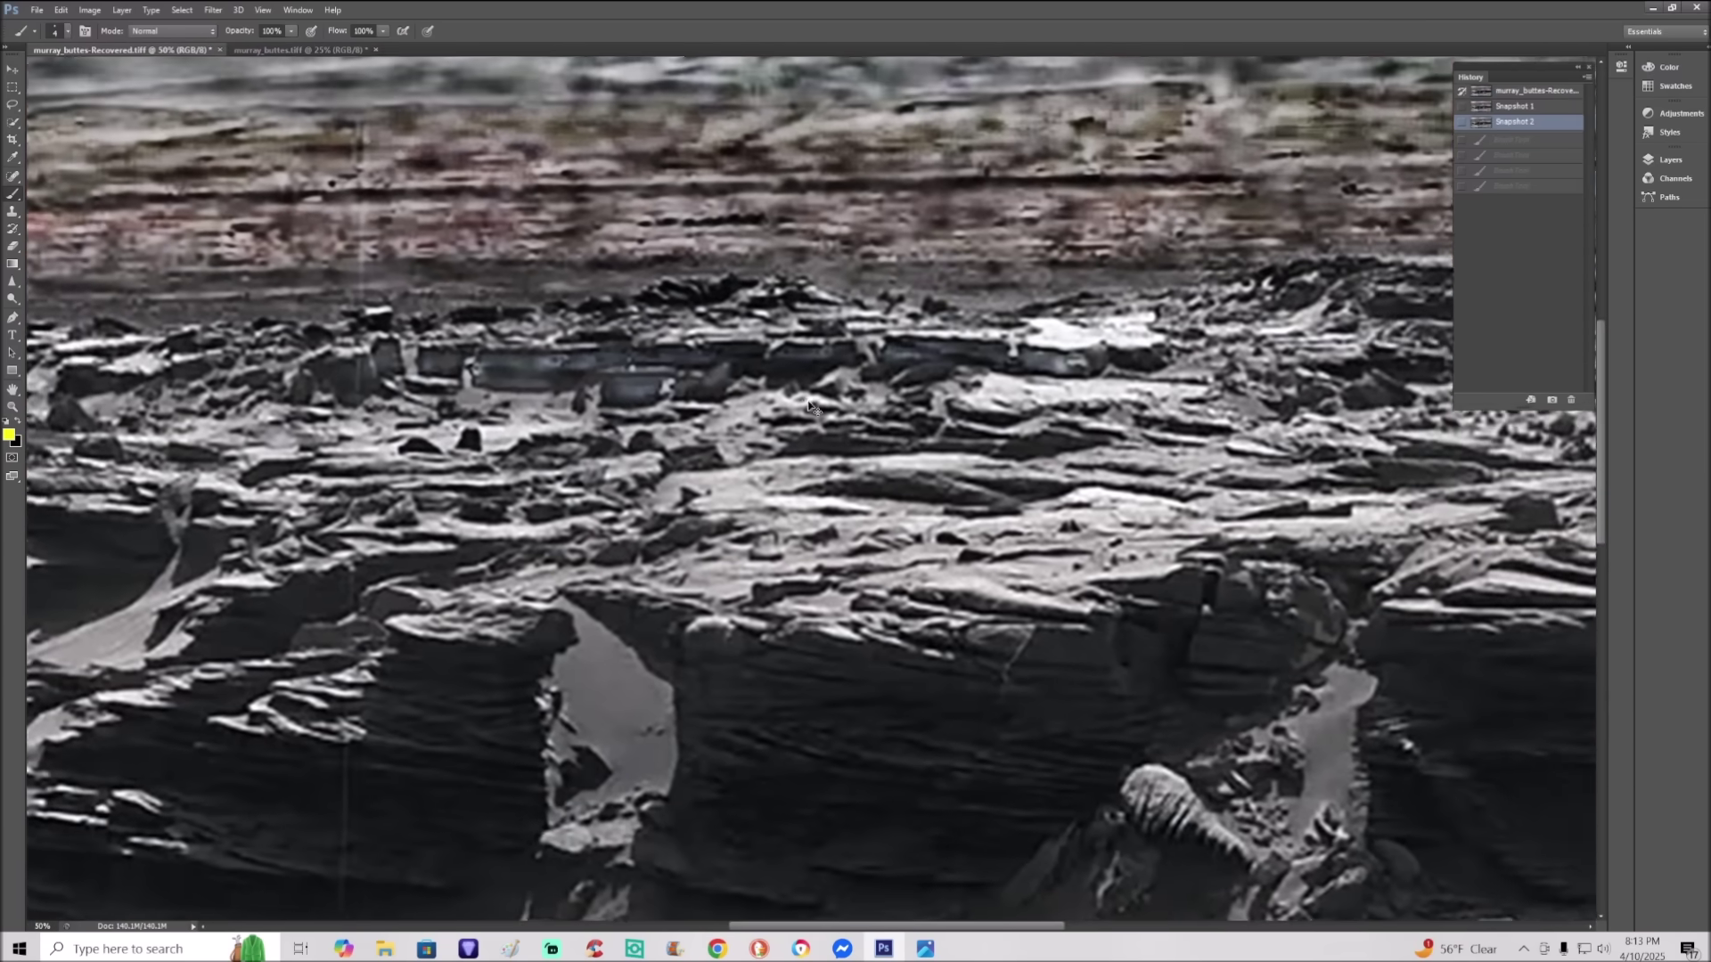
scroll(809, 406, up, 1)
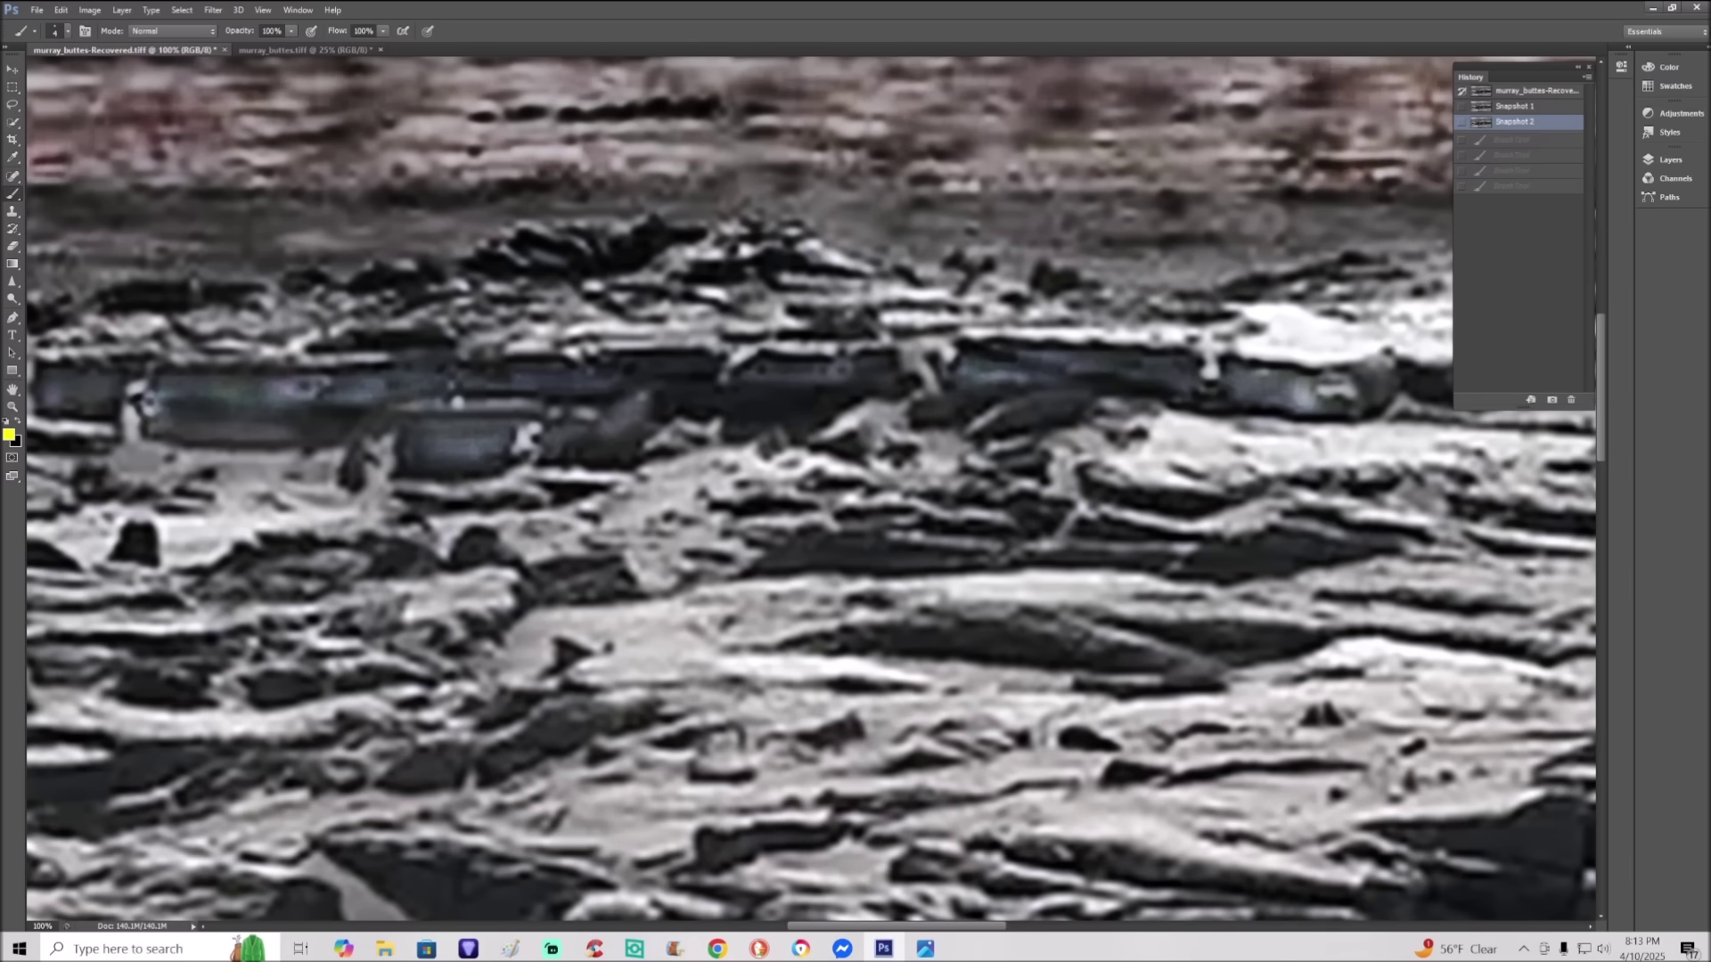
click(1549, 107)
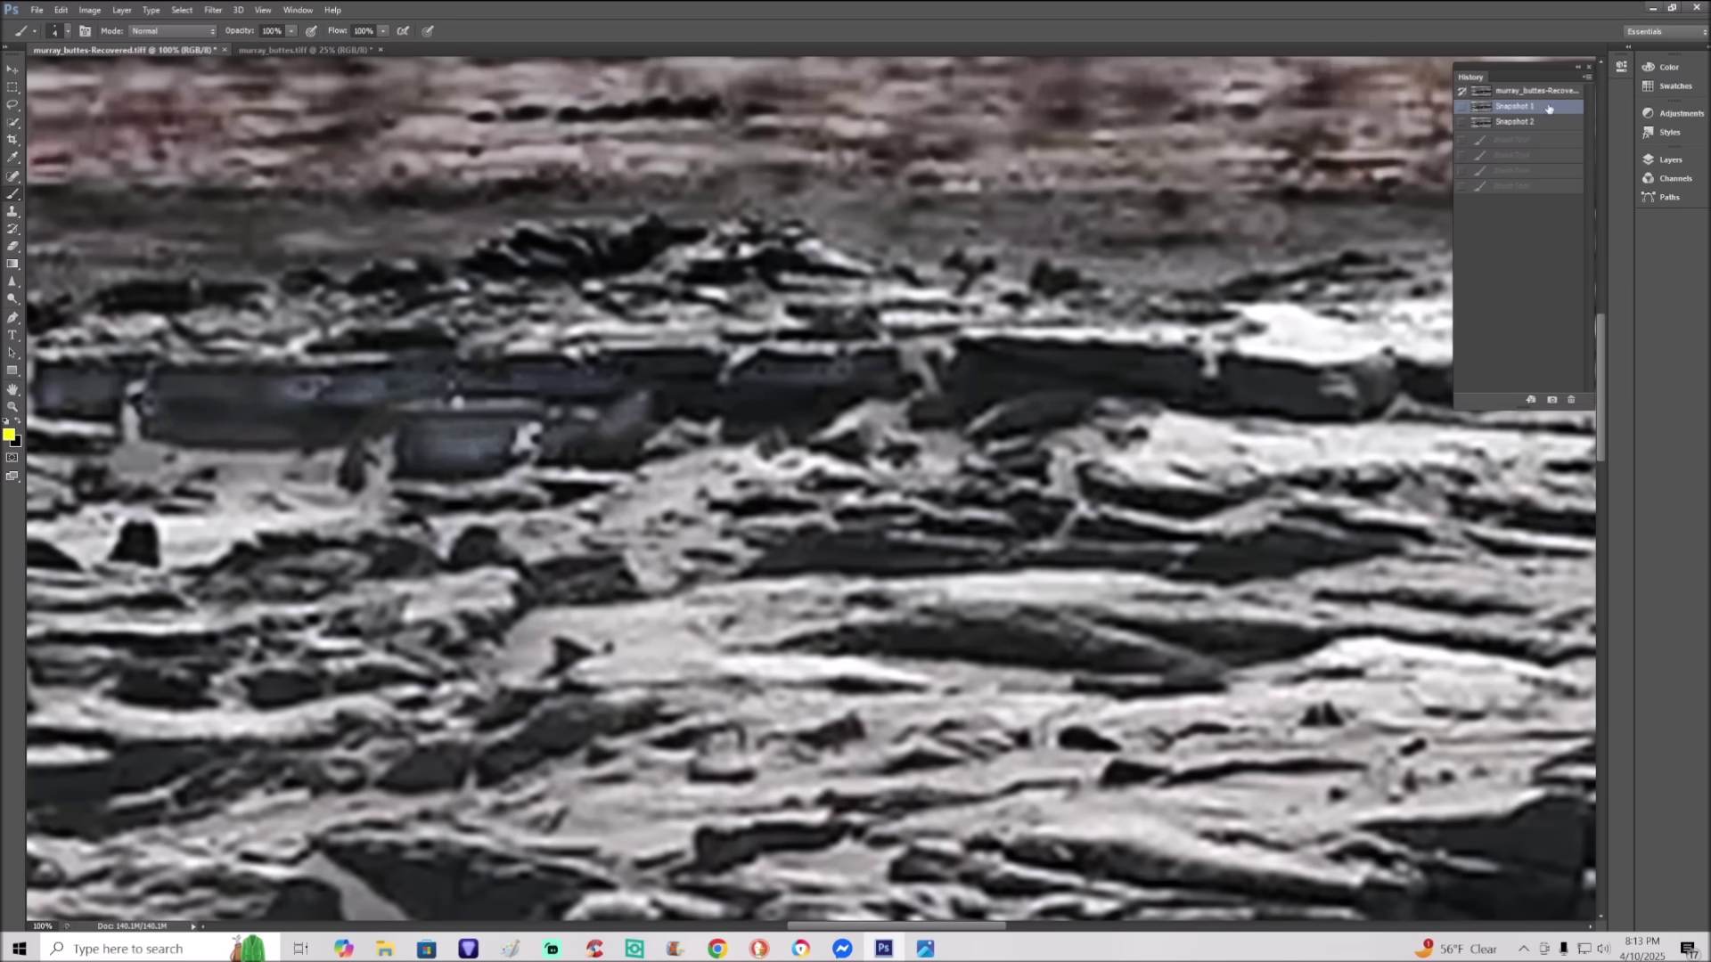
click(1548, 92)
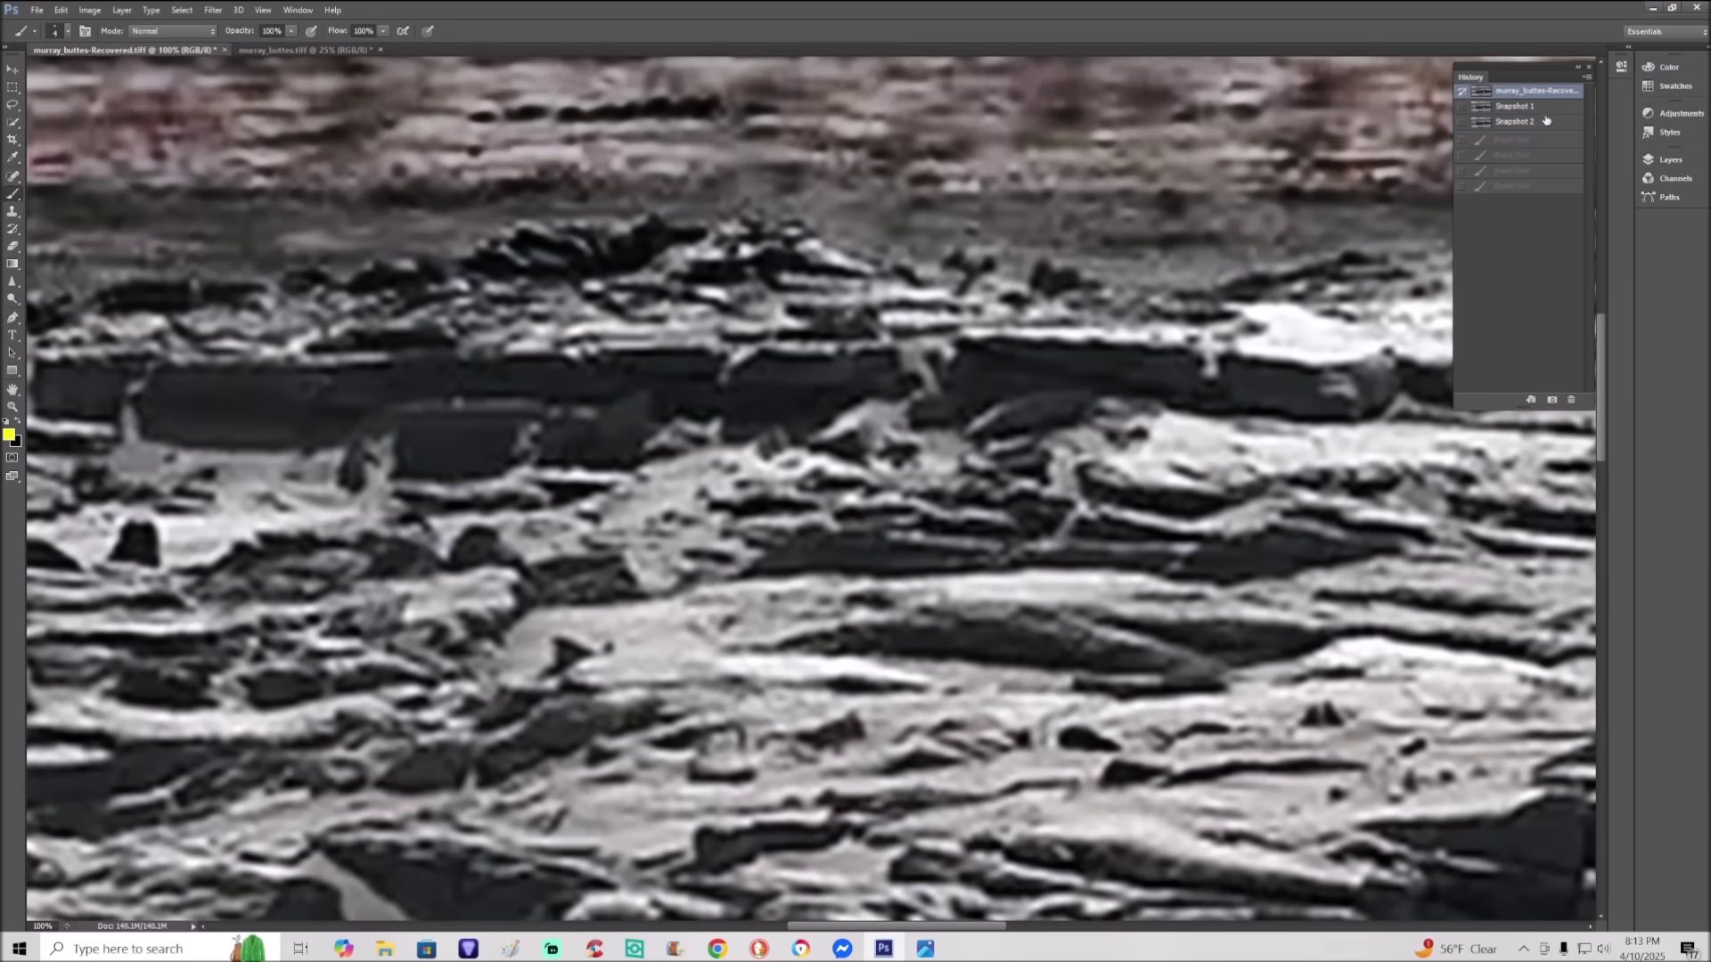
click(1545, 122)
Step: Toggle repeatedly between the original state and Snapshot 2, settling on the original state
mouse_move(945, 927)
mouse_down()
mouse_move(914, 927)
mouse_move(940, 933)
mouse_up()
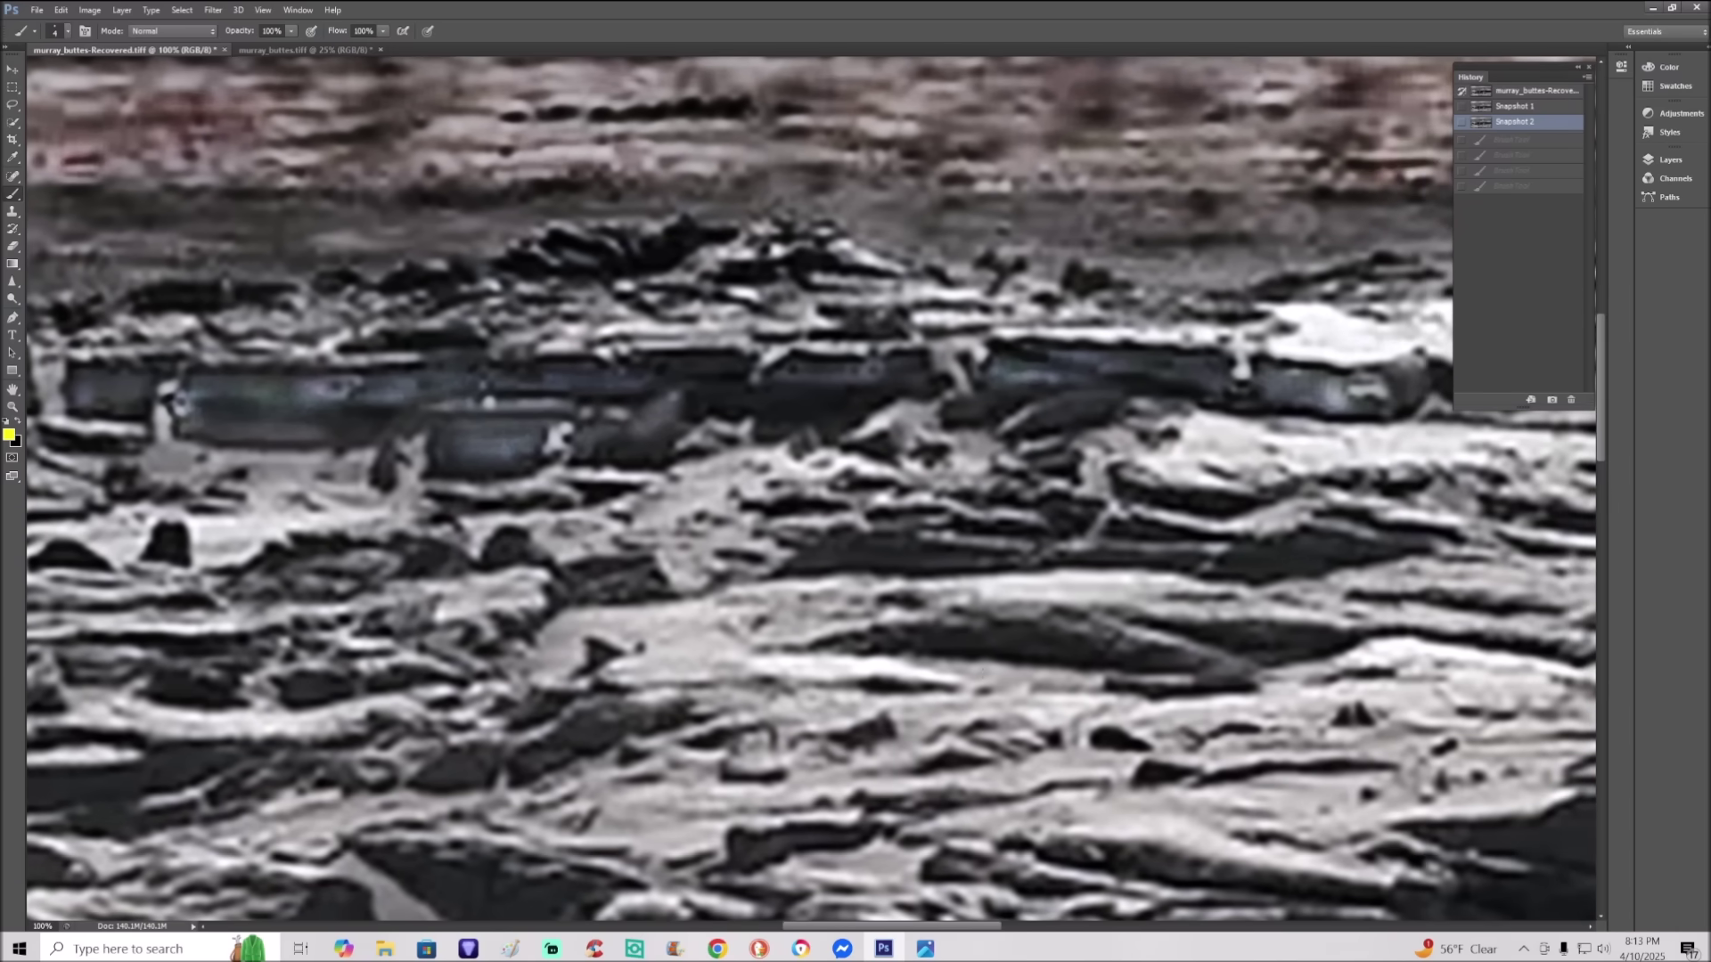
scroll(982, 674, up, 3)
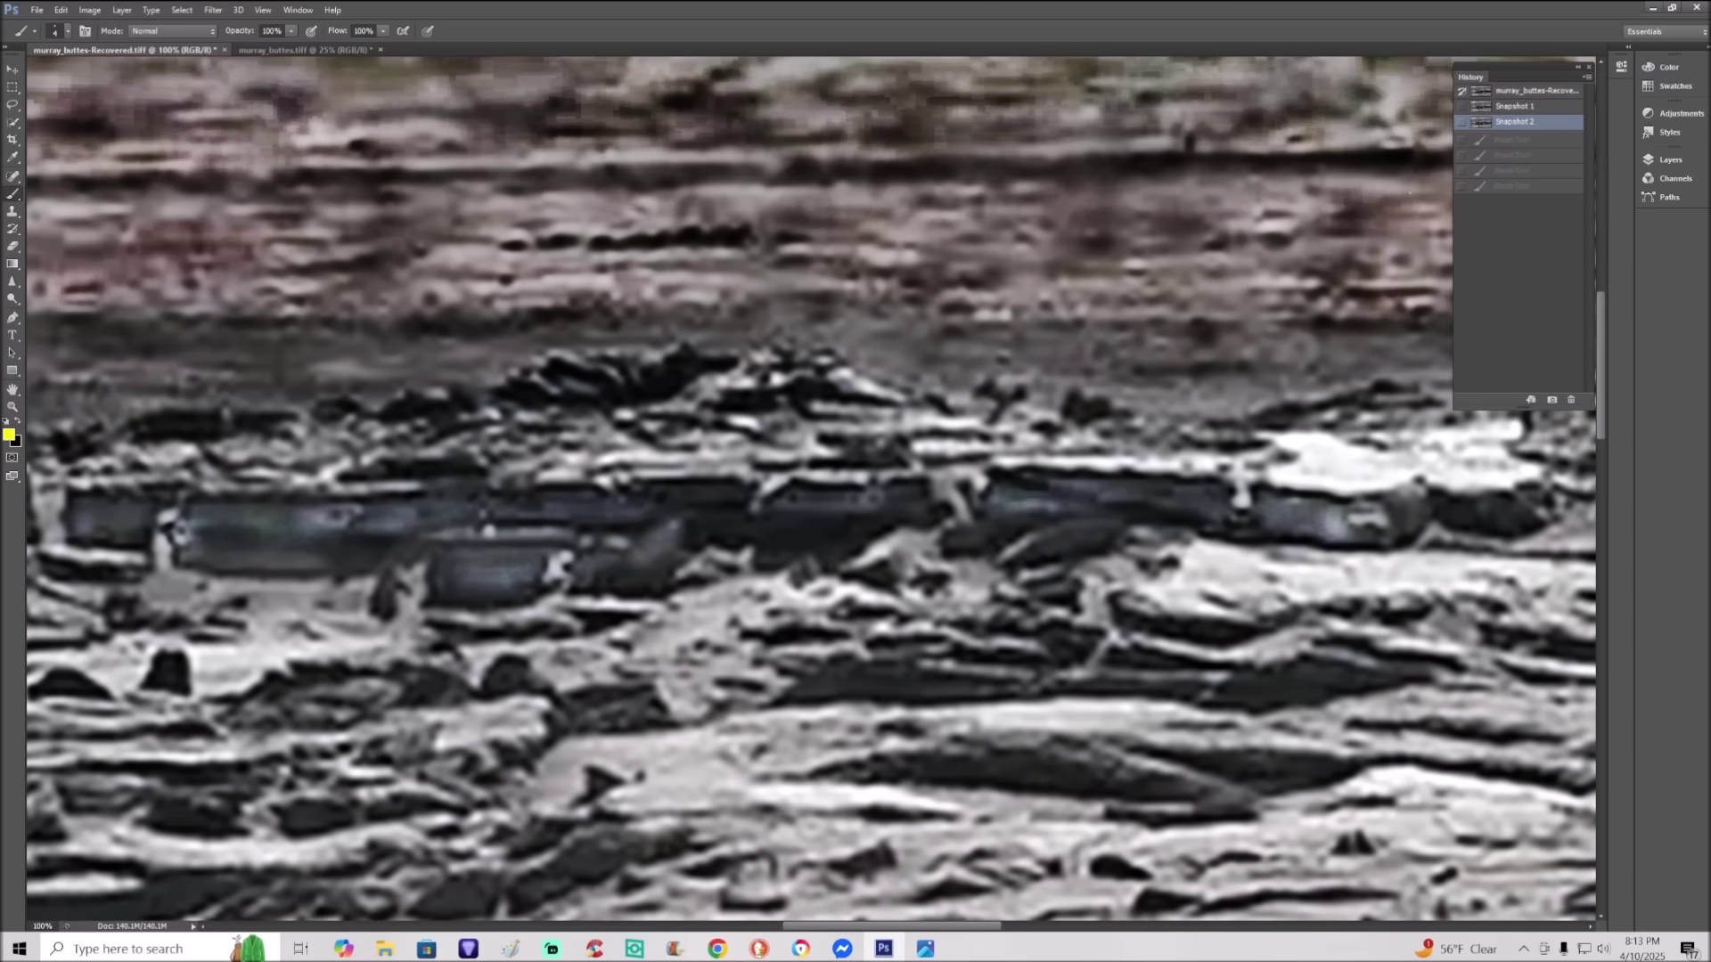
click(1545, 92)
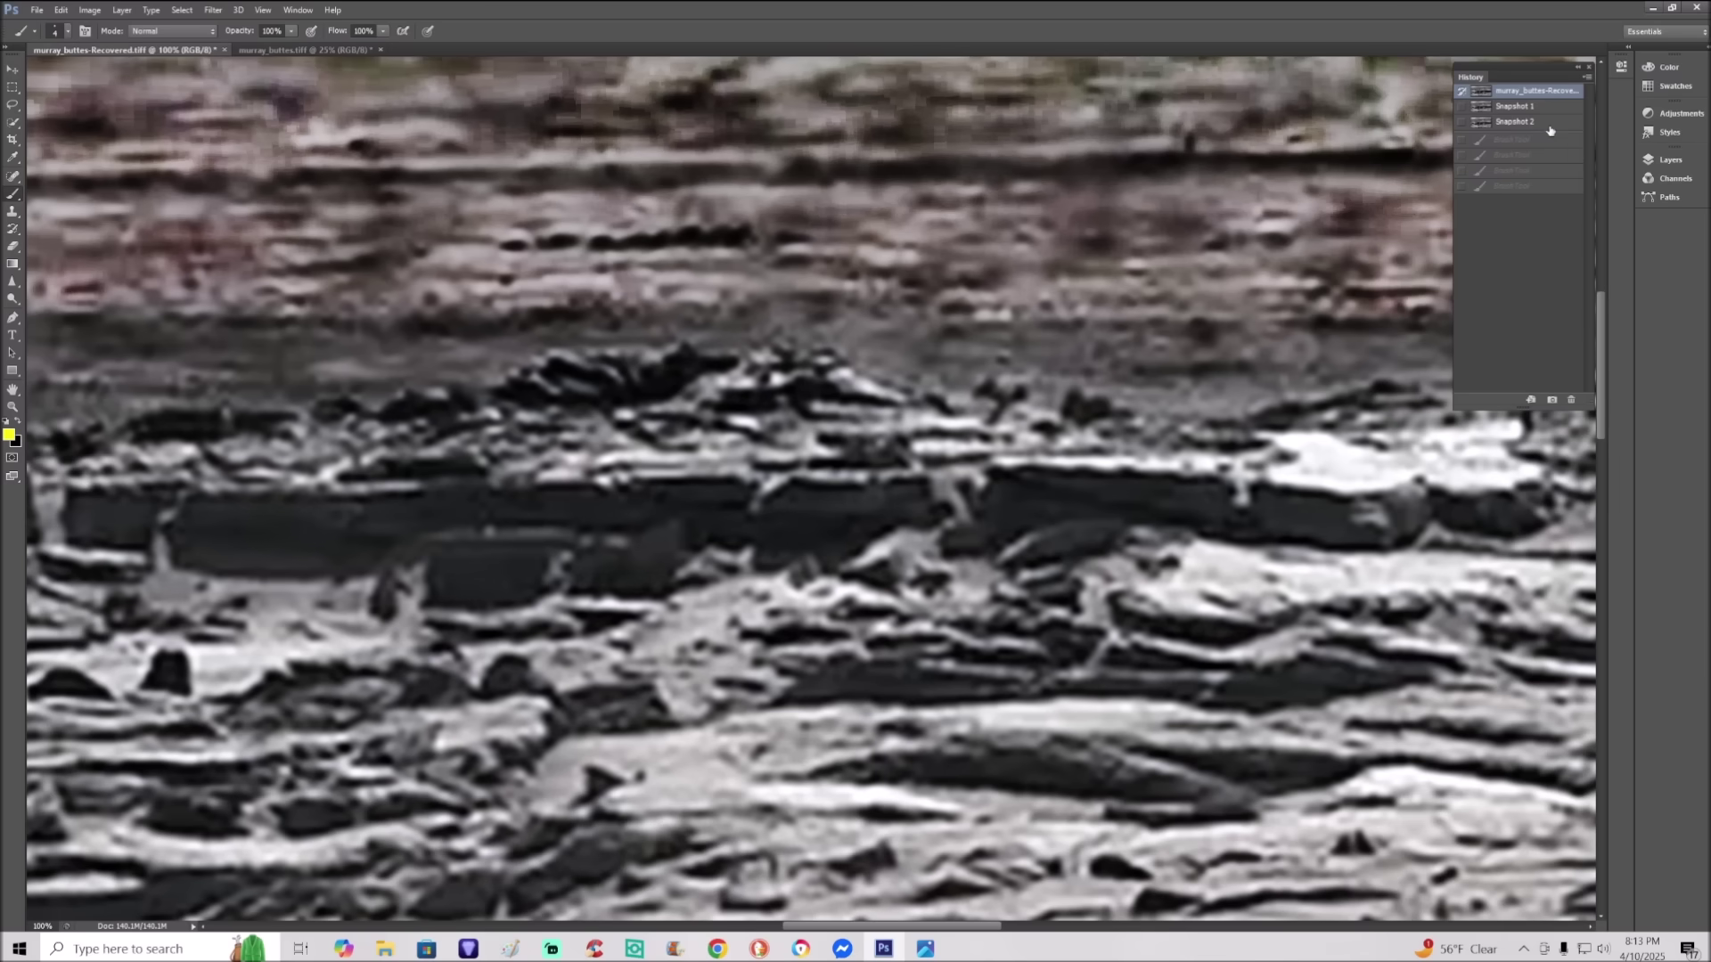
click(1551, 125)
click(1555, 106)
click(1556, 125)
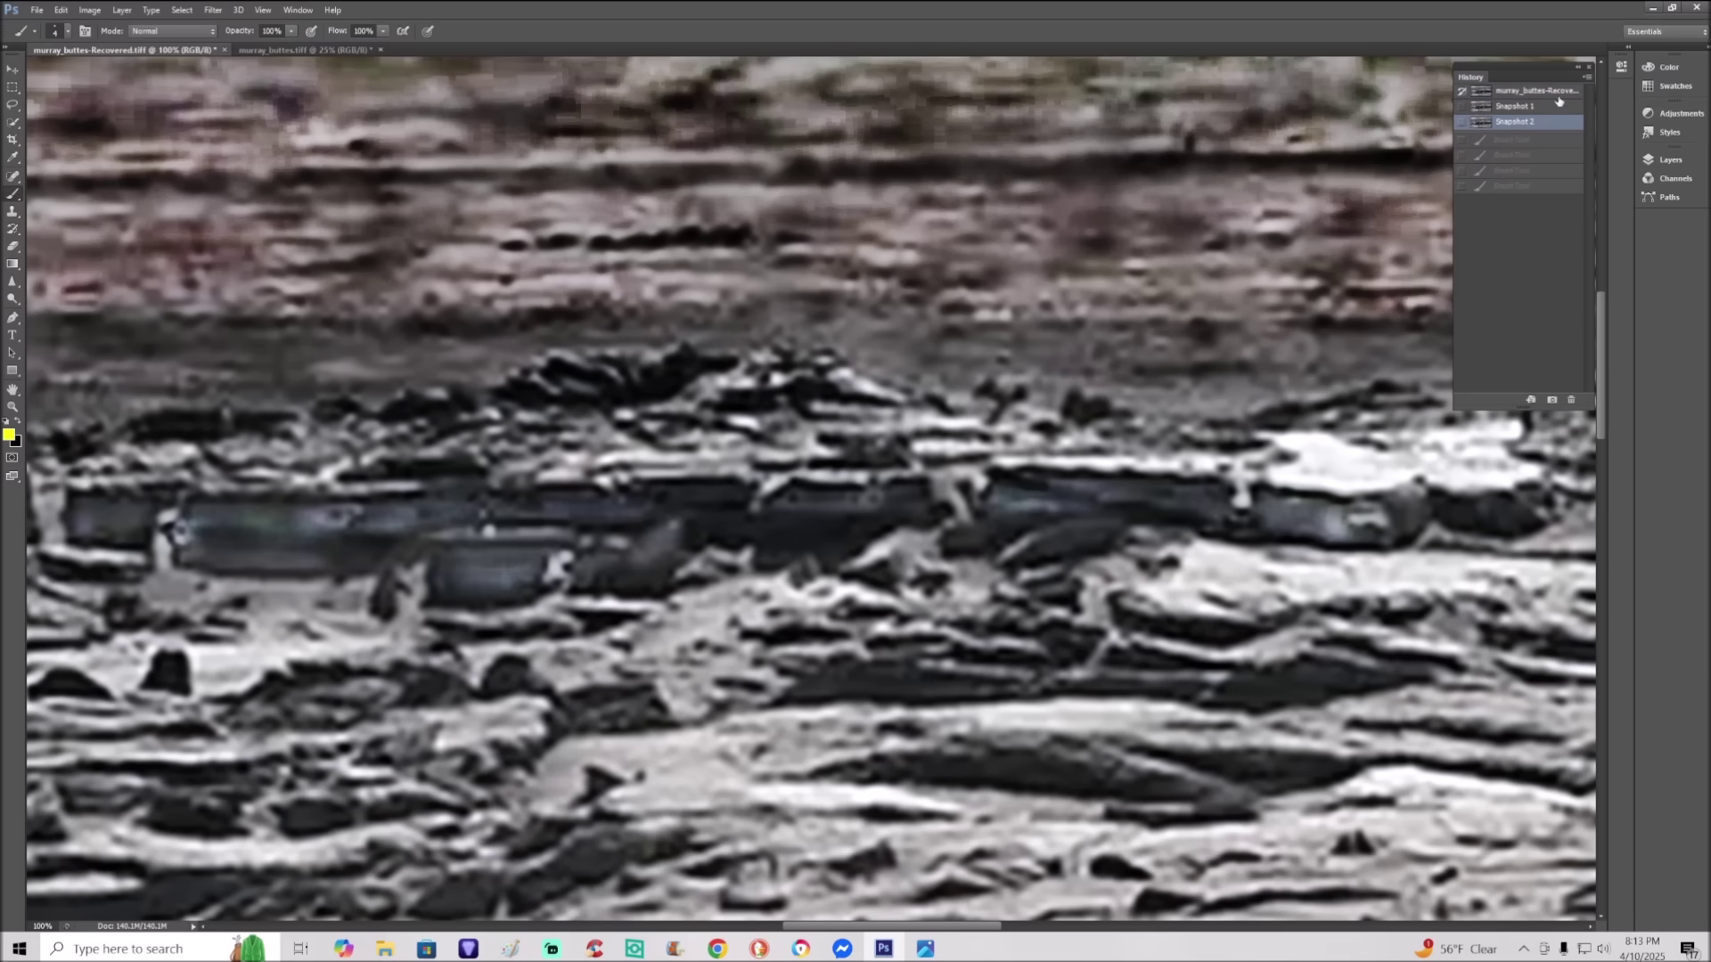
click(1556, 107)
click(1555, 92)
click(1555, 106)
click(1550, 93)
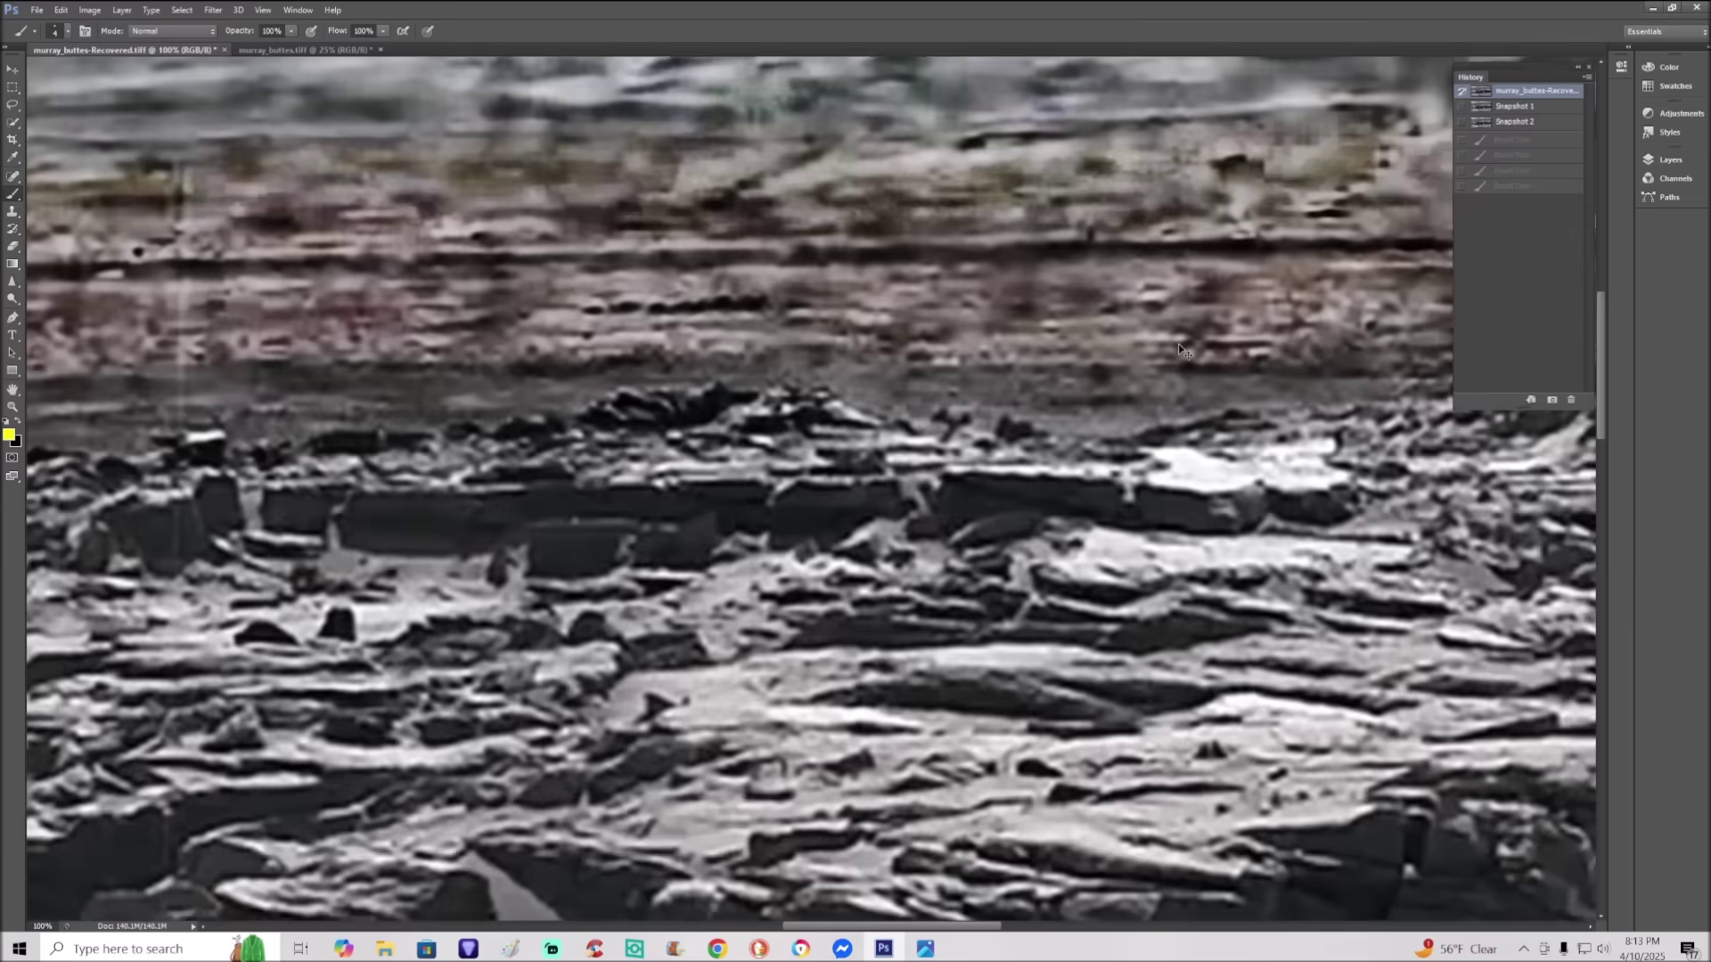
key(ctrl+minus)
key(ctrl+minus)
key(ctrl+minus)
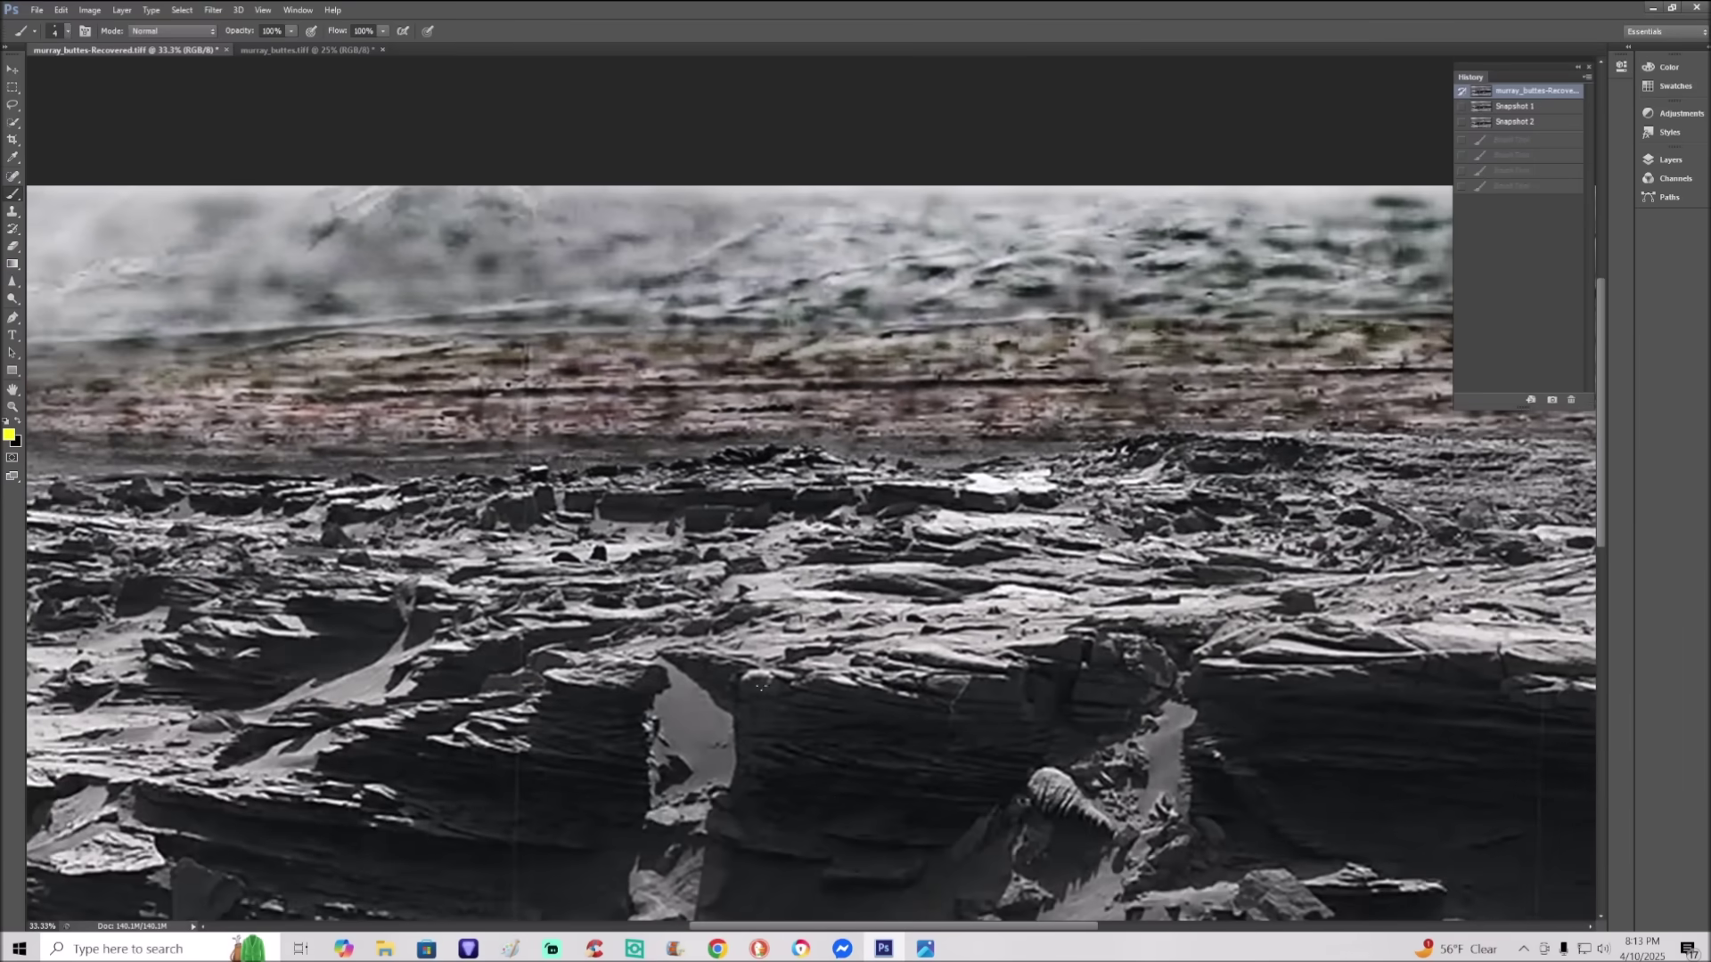
Step: At 50% zoom, brush two yellow circles and sketch lines over the hazy band, then revert to Snapshot 2
drag(877, 921, 797, 934)
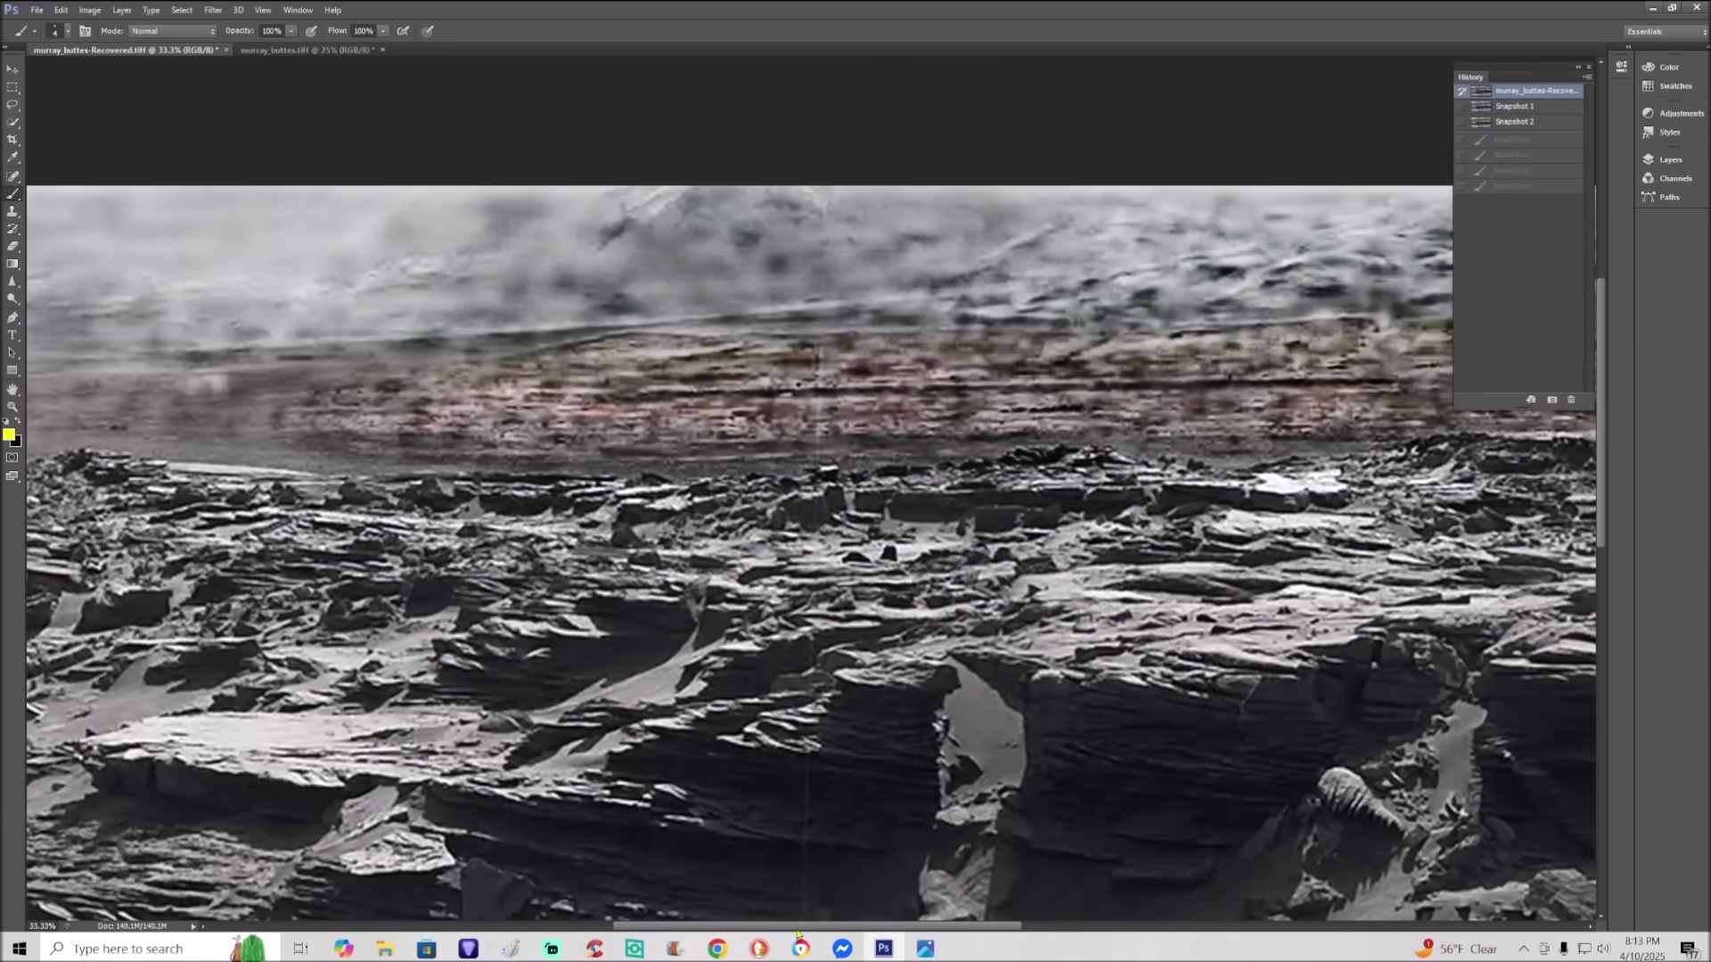
key(ctrl+plus)
mouse_move(479, 409)
mouse_down()
mouse_move(295, 438)
mouse_move(314, 523)
mouse_move(521, 541)
mouse_move(573, 436)
mouse_move(439, 401)
mouse_up()
mouse_move(506, 458)
mouse_down()
mouse_move(385, 449)
mouse_move(362, 471)
mouse_move(490, 486)
mouse_up()
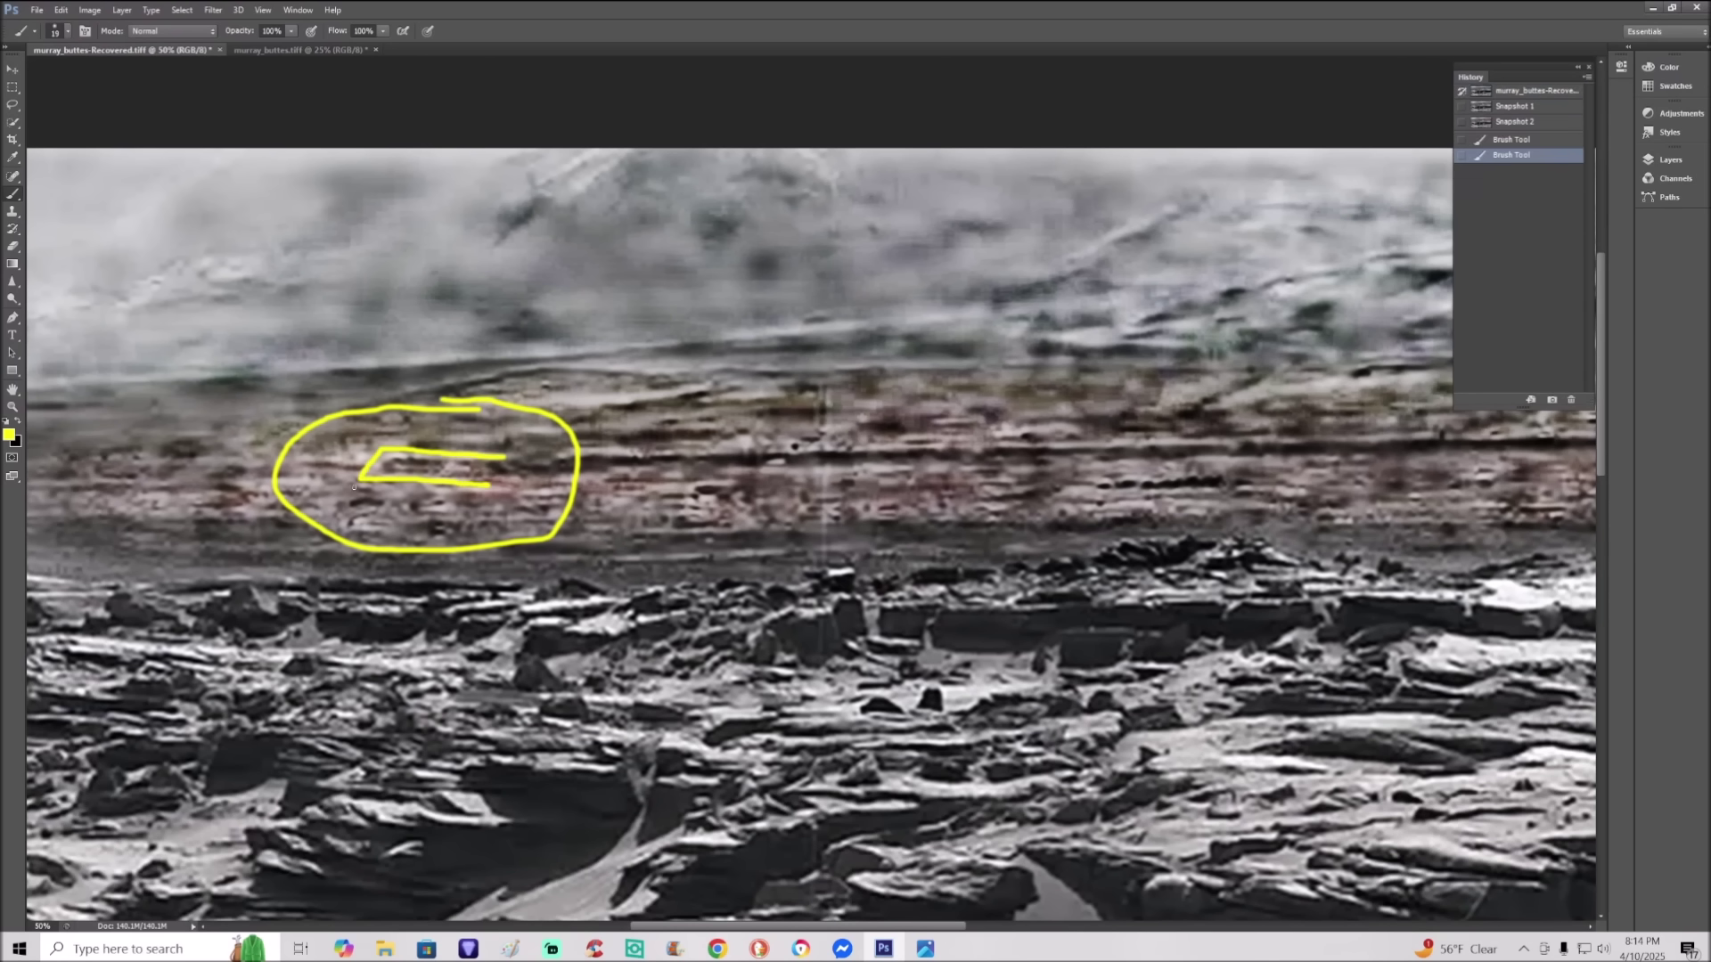
drag(356, 479, 437, 481)
mouse_move(818, 404)
mouse_down()
mouse_move(756, 404)
mouse_move(710, 456)
mouse_move(822, 488)
mouse_move(859, 431)
mouse_move(796, 409)
mouse_move(789, 447)
mouse_up()
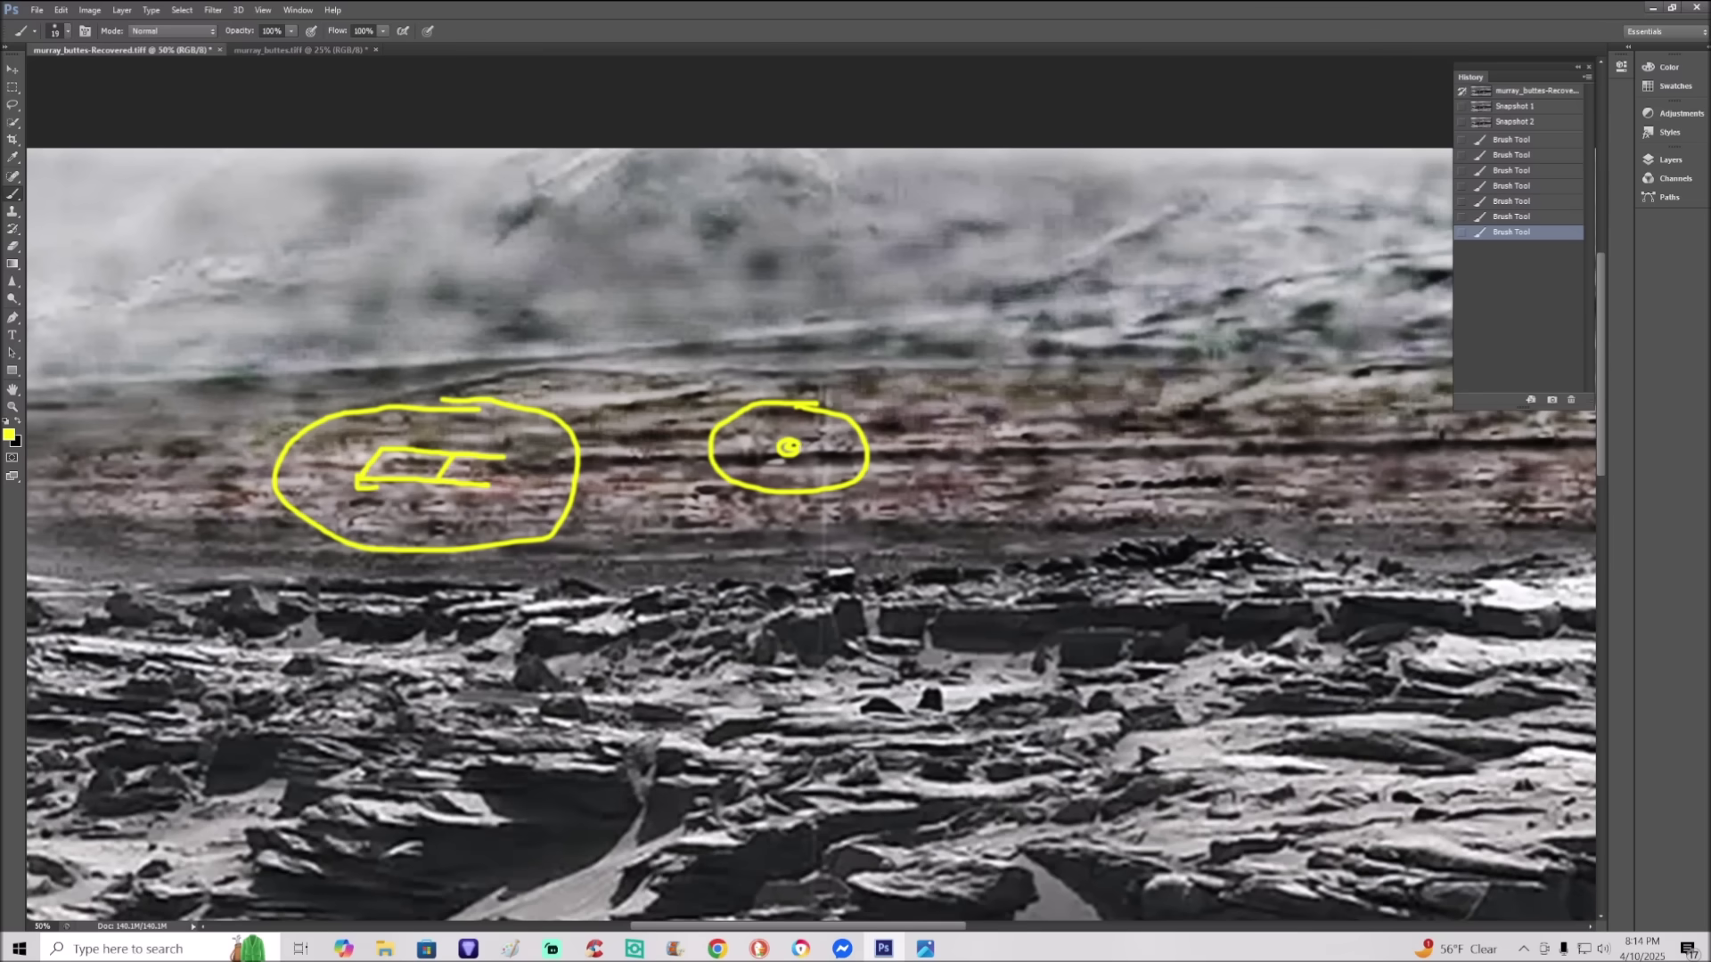
key(ctrl+minus)
click(1551, 122)
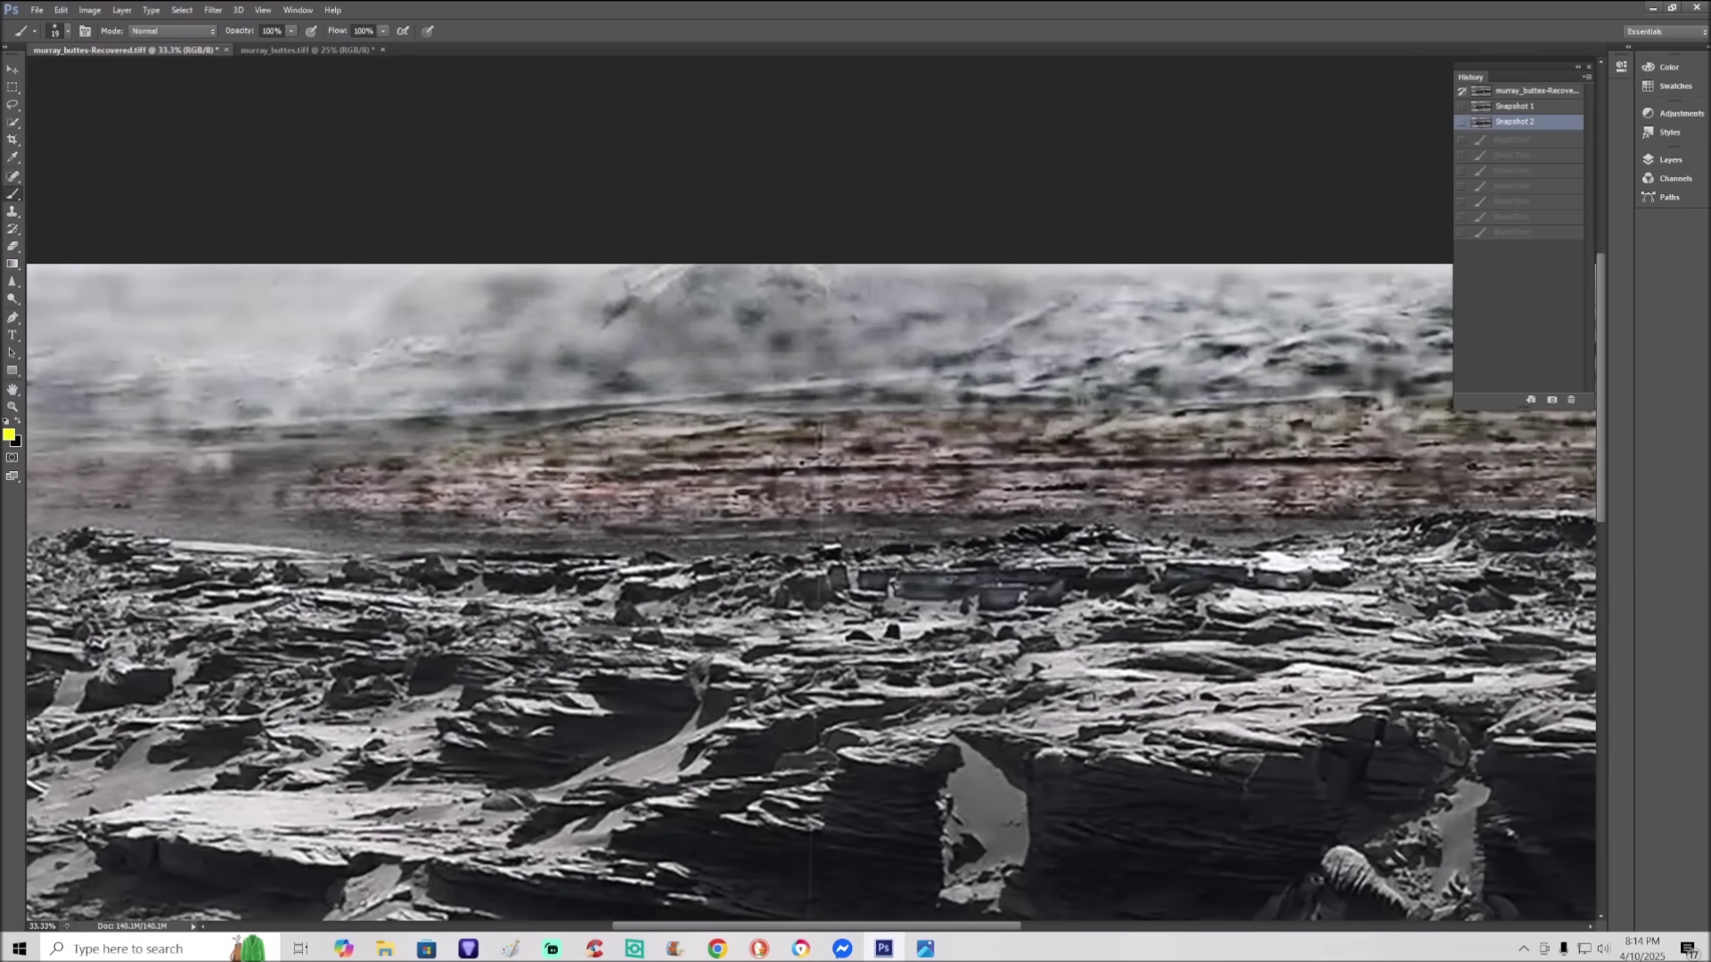
Step: Brush a long rightward yellow arrow across the sky, then a down arrow and small circle on the hazy band
drag(689, 932, 723, 933)
mouse_move(377, 330)
mouse_down()
mouse_move(792, 340)
mouse_move(756, 323)
mouse_move(829, 339)
mouse_move(702, 360)
mouse_up()
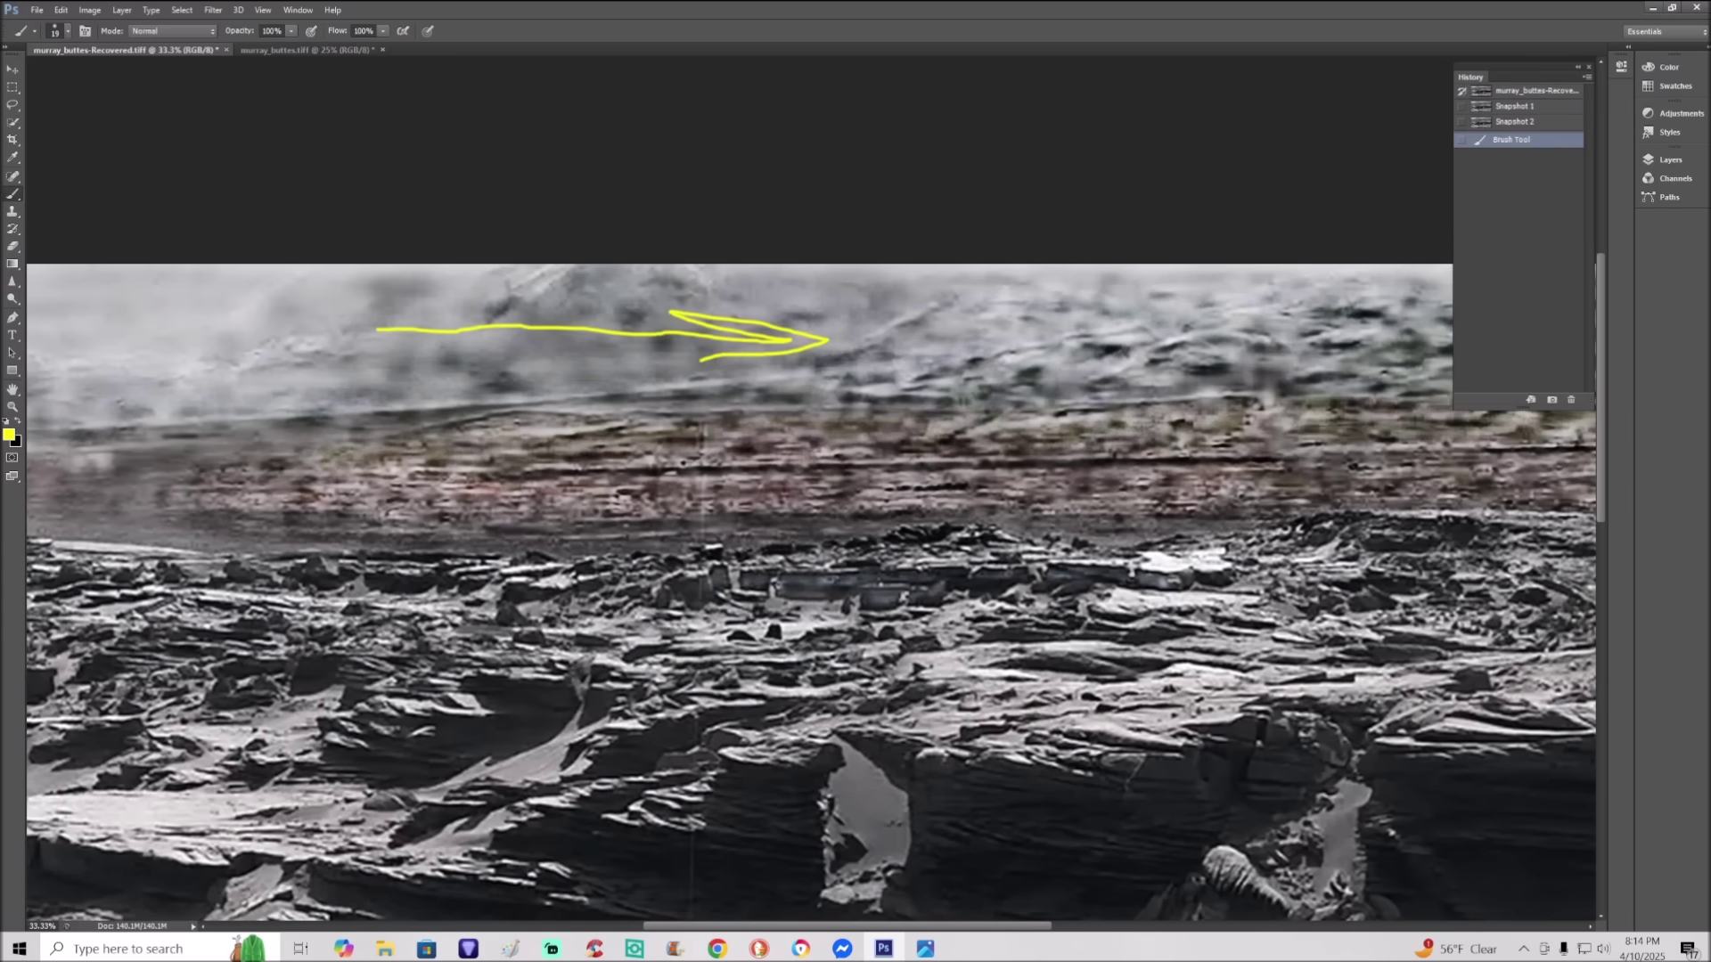
drag(838, 927, 924, 929)
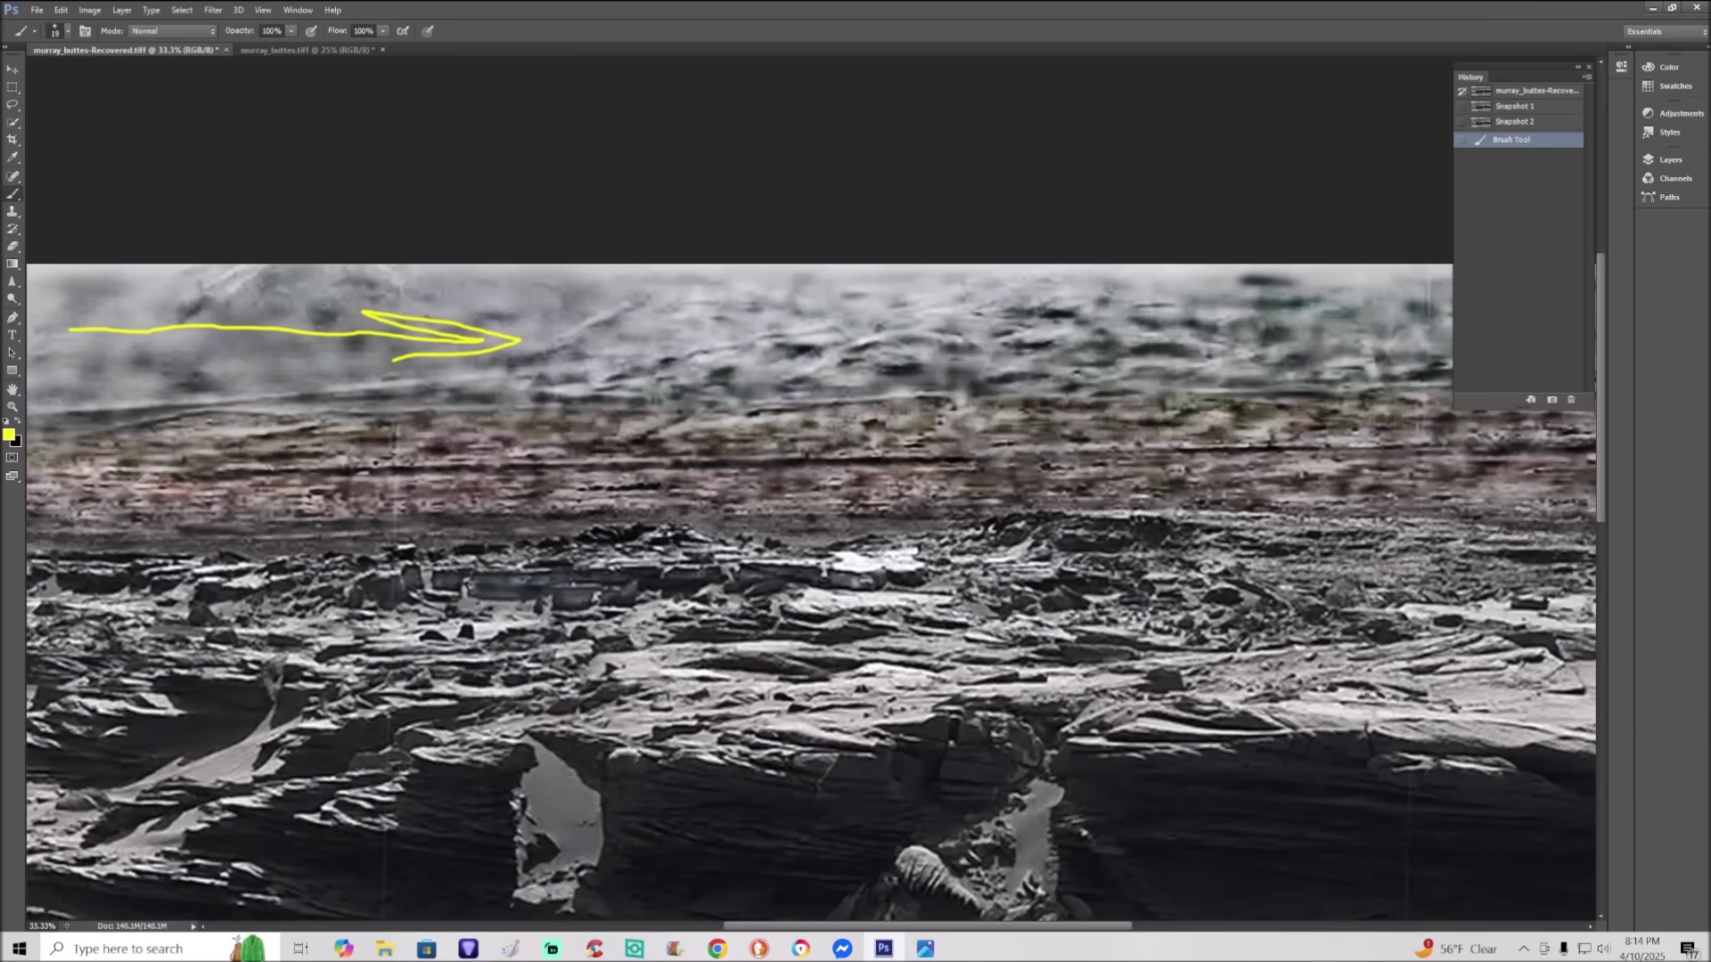
mouse_move(926, 475)
mouse_down()
mouse_move(914, 516)
mouse_move(959, 485)
mouse_move(870, 484)
mouse_move(855, 463)
mouse_move(898, 476)
mouse_up()
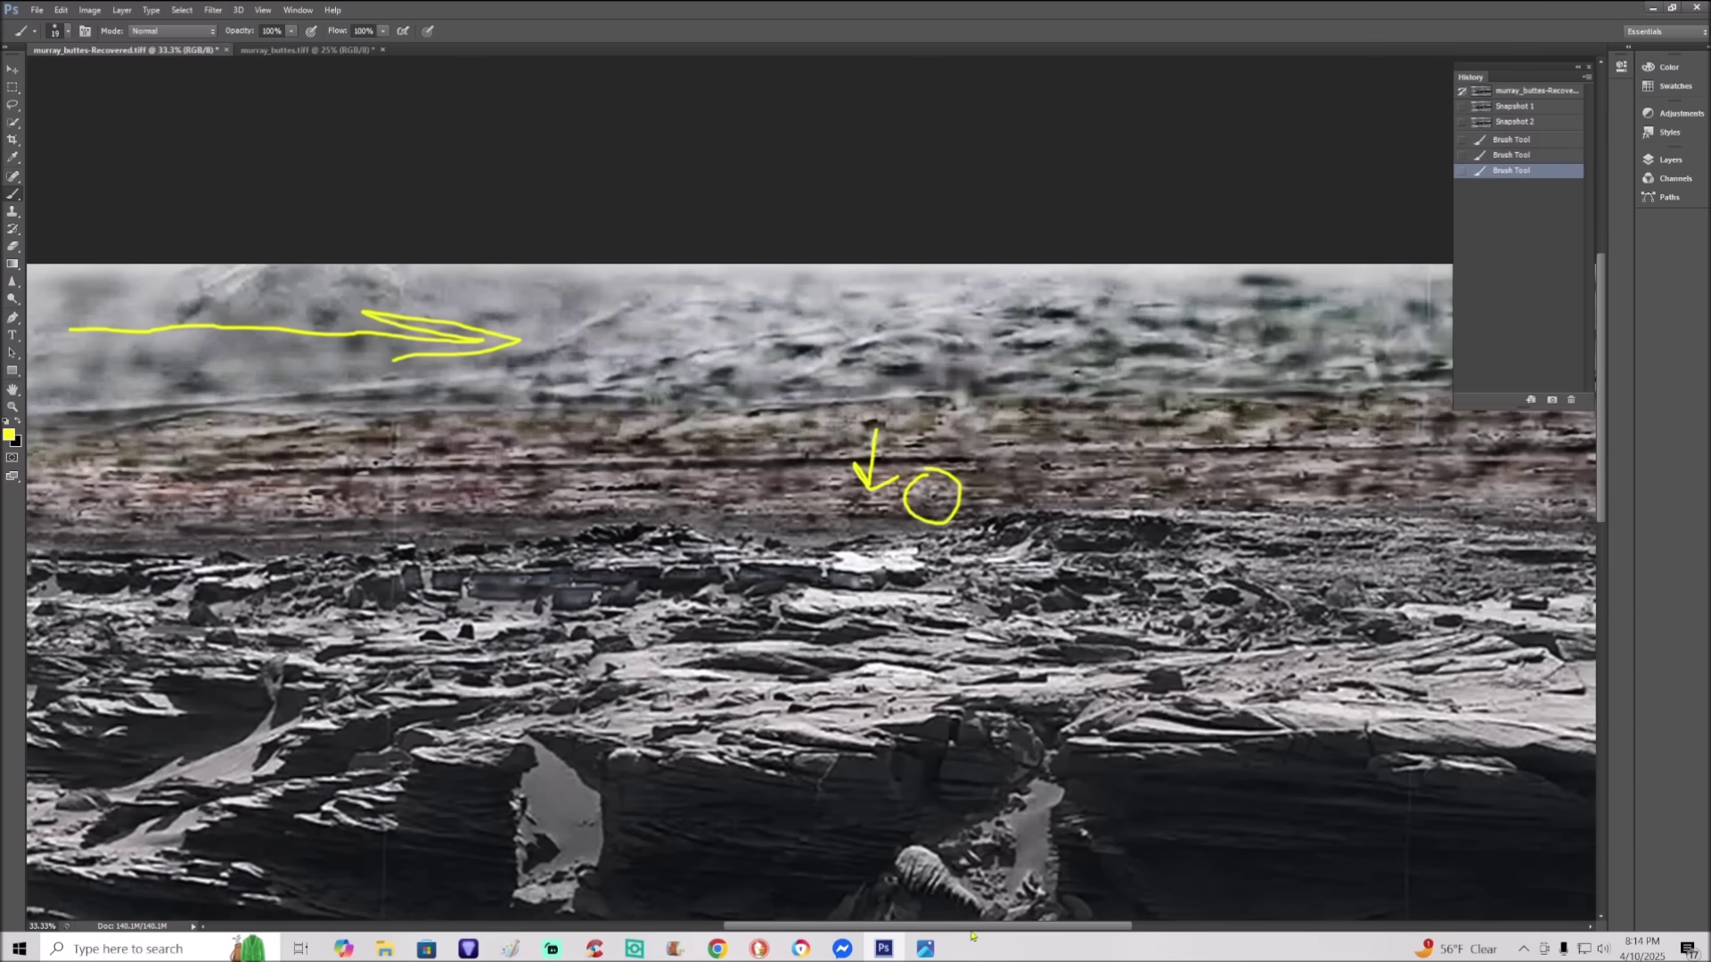
drag(973, 936, 1144, 920)
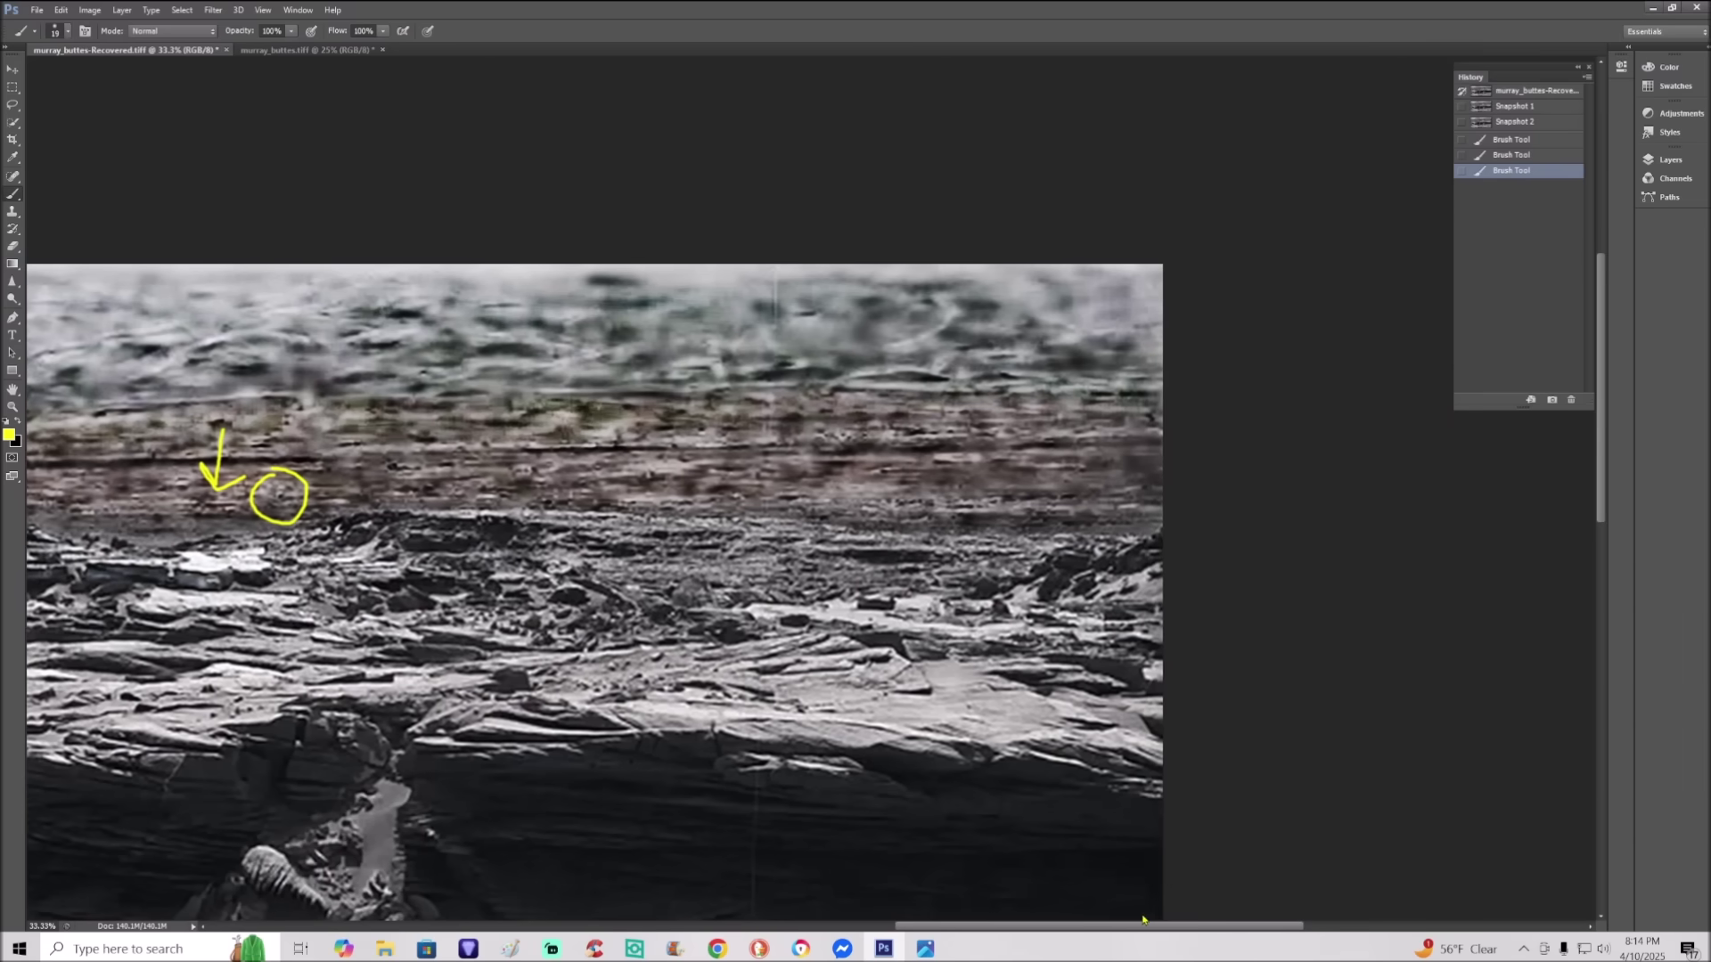
scroll(1101, 670, up, 3)
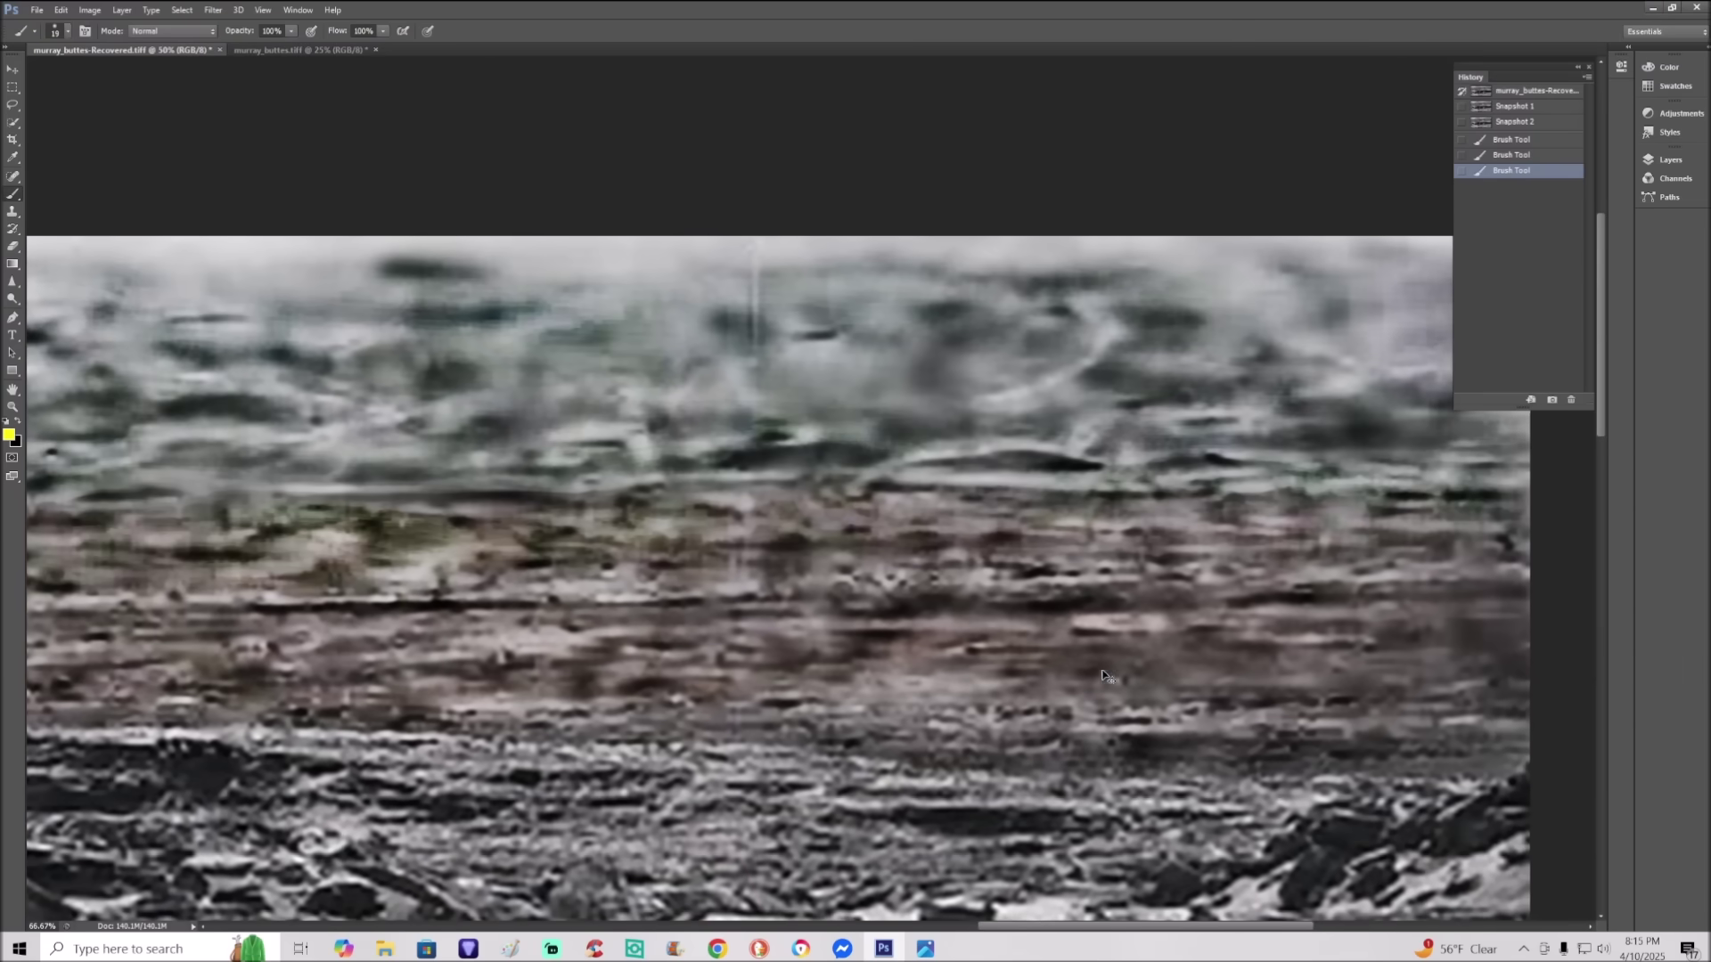
Step: Trace a yellow outline along the distant ridge, then revert to Snapshot 2 and zoom out
mouse_move(850, 477)
mouse_down()
mouse_move(855, 498)
mouse_move(891, 462)
mouse_move(977, 436)
mouse_move(1107, 452)
mouse_move(998, 448)
mouse_move(891, 487)
mouse_up()
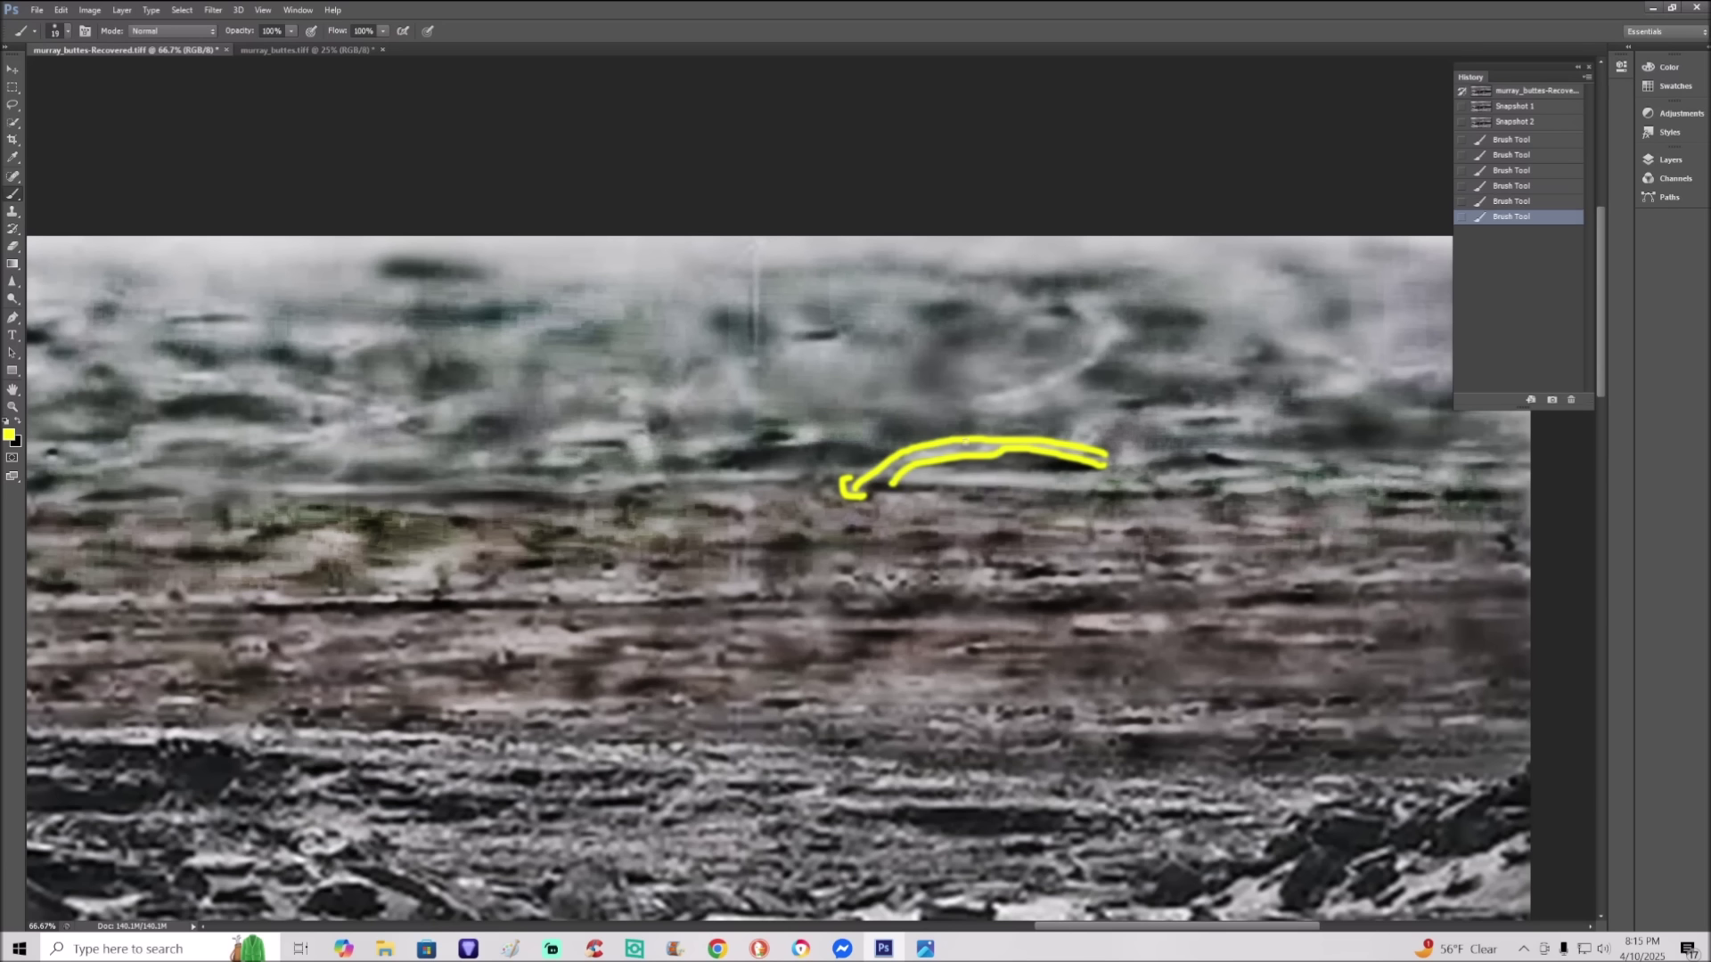
drag(966, 440, 972, 445)
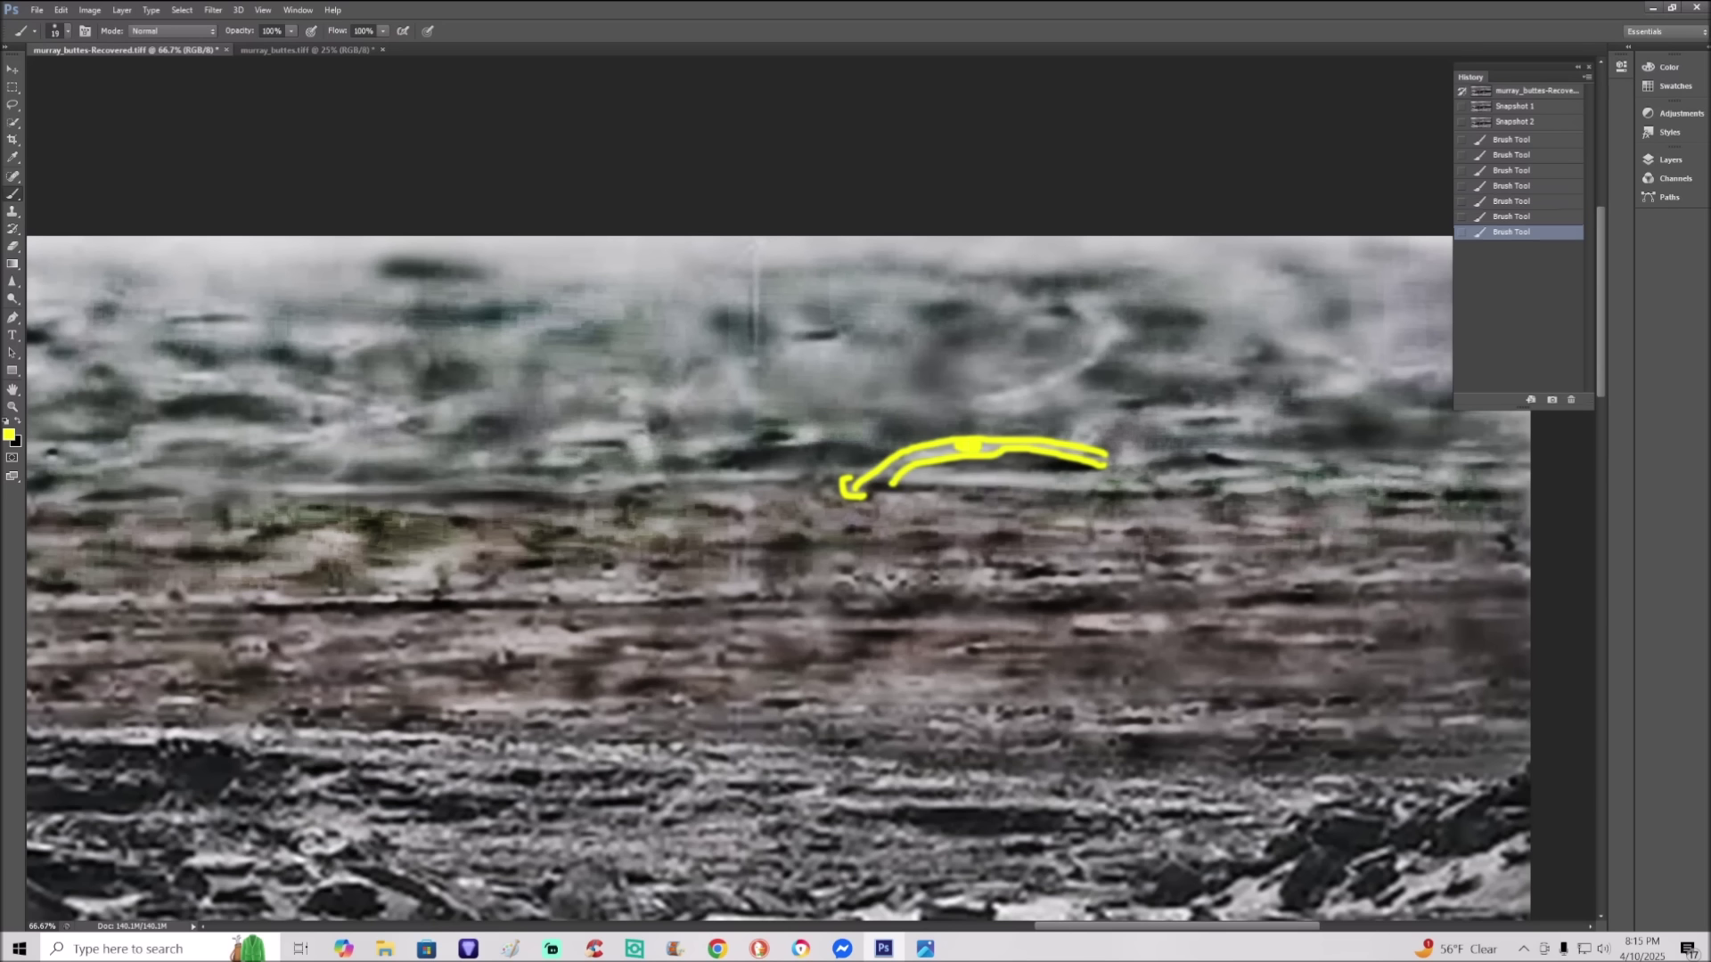
click(1541, 123)
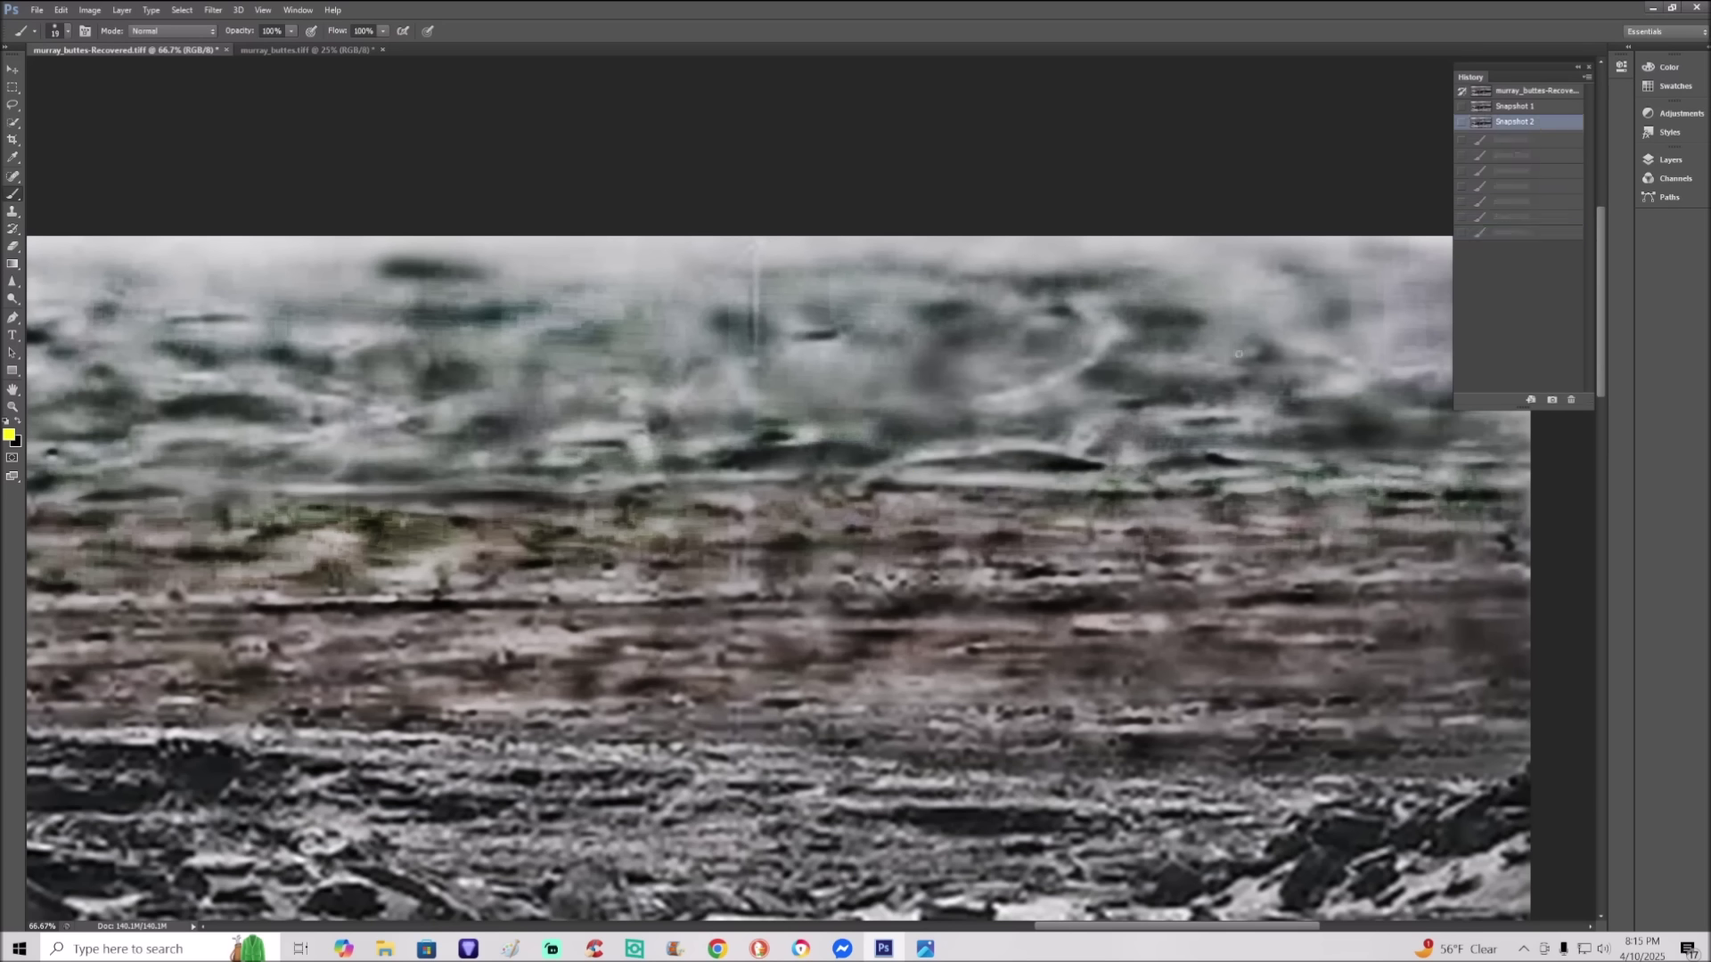
key(ctrl+minus)
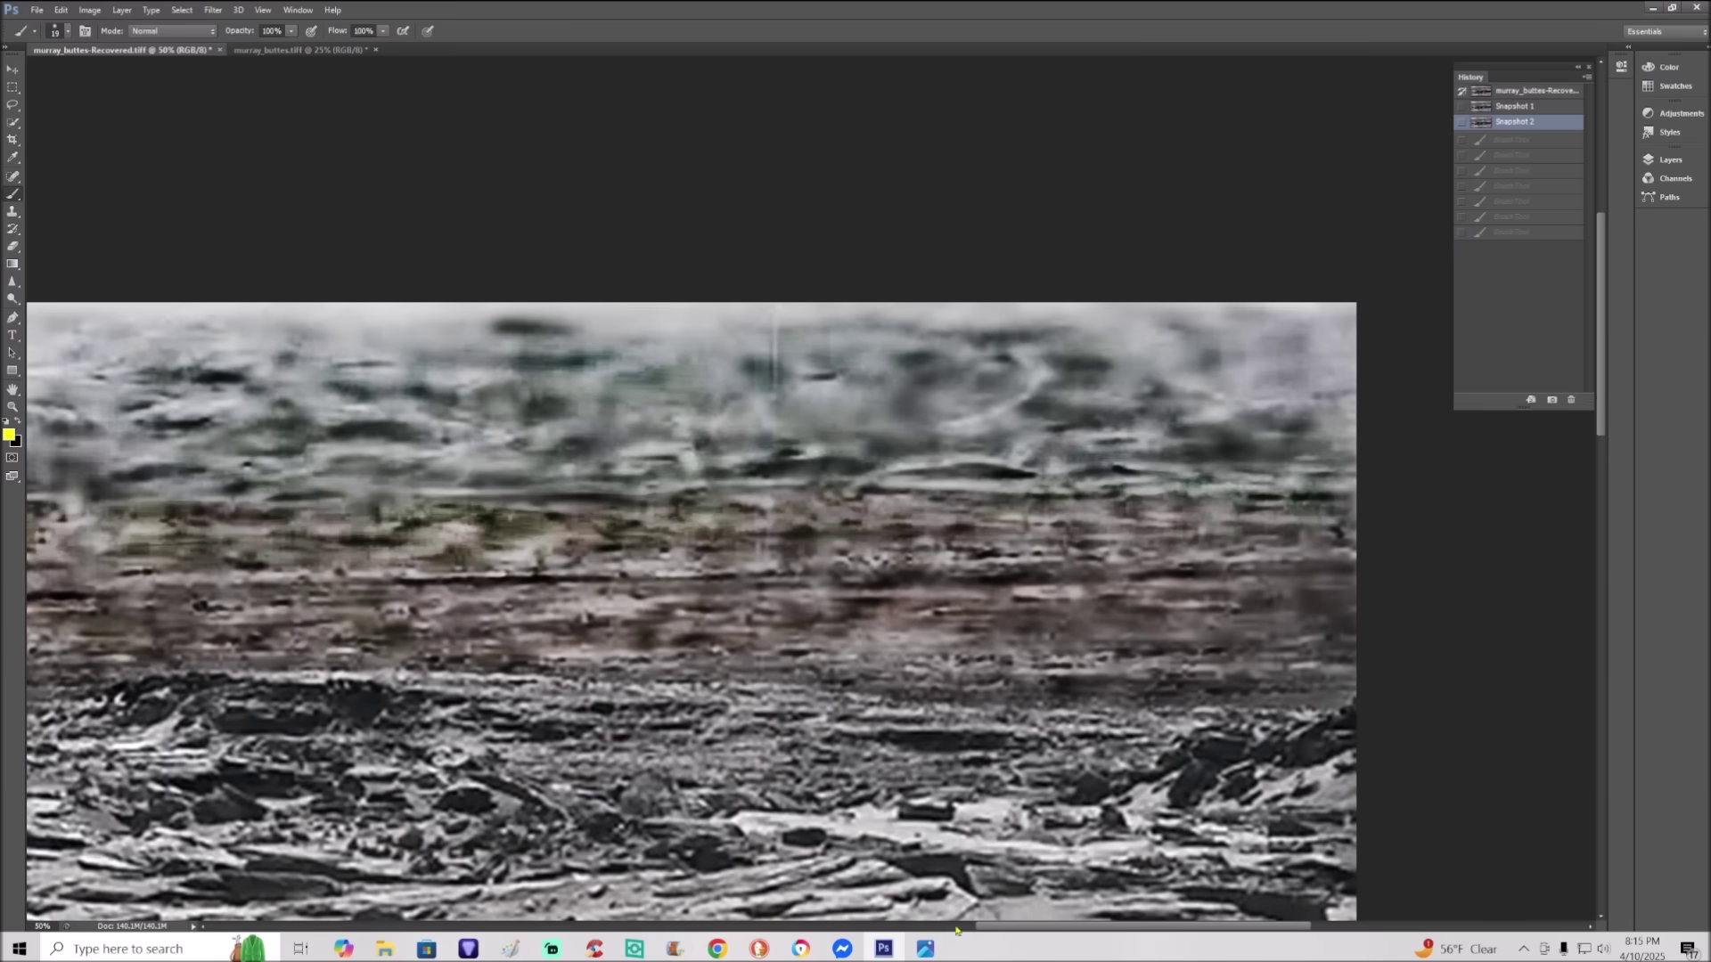
Step: Zoom in on the distant ridge and paint a yellow hook over the pale rock feature
drag(992, 932, 1024, 931)
scroll(1111, 720, up, 2)
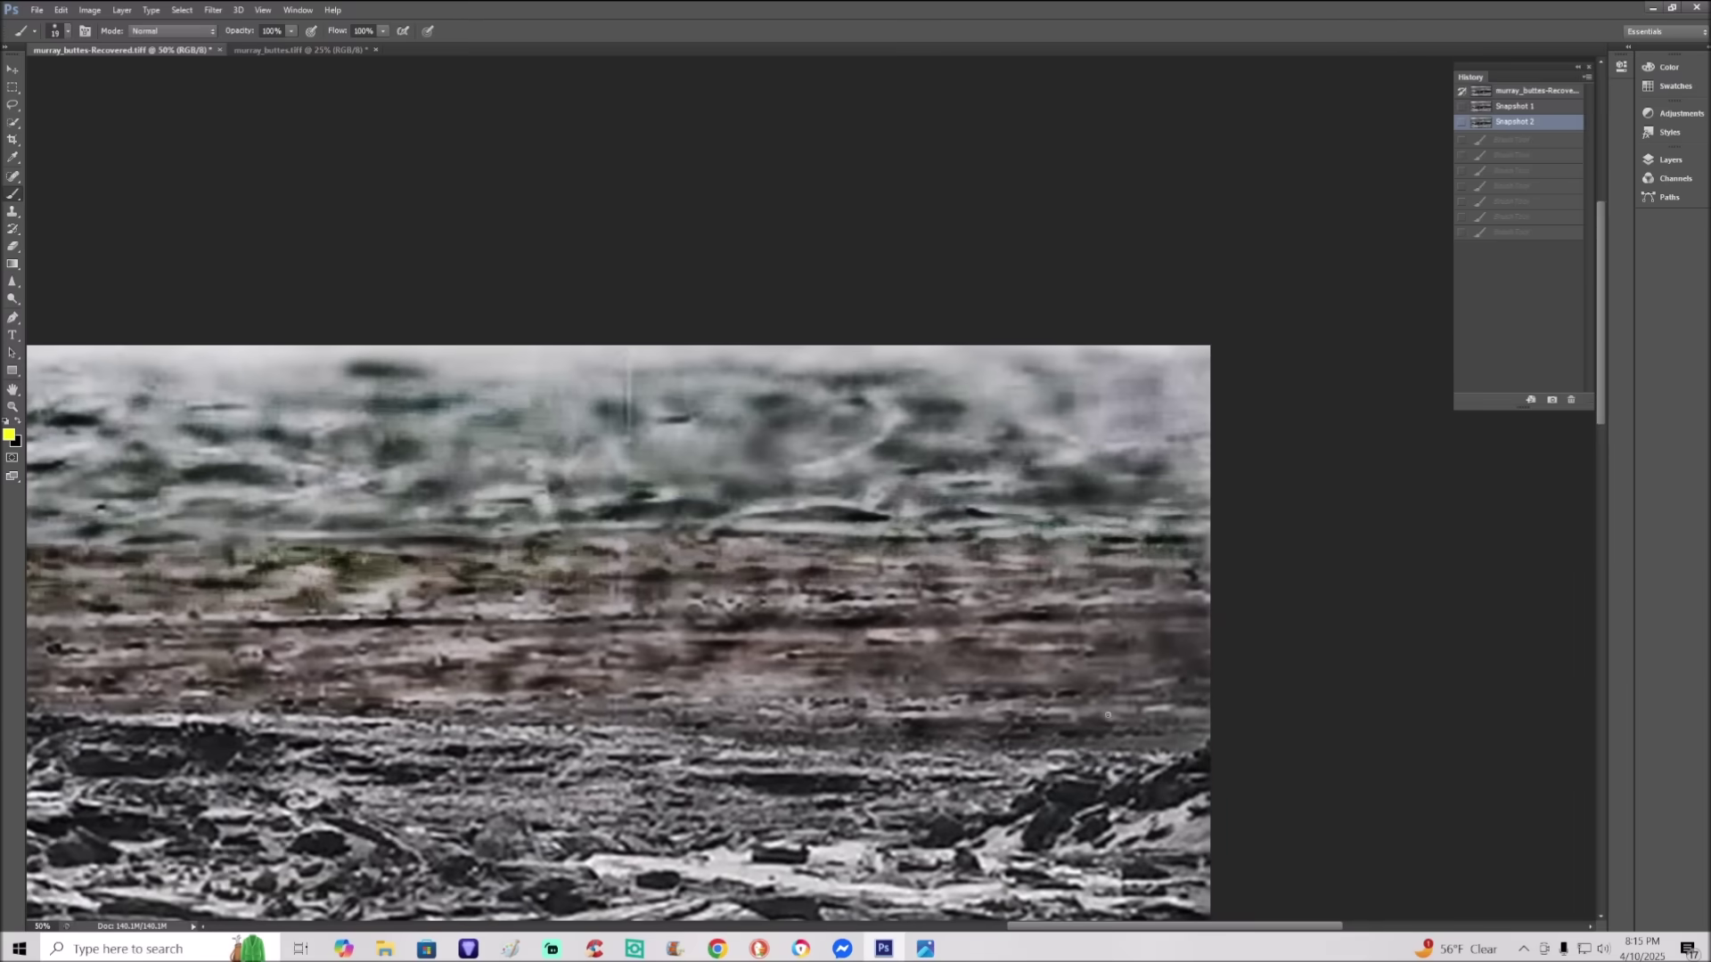
key(ctrl+plus)
key(ctrl+plus)
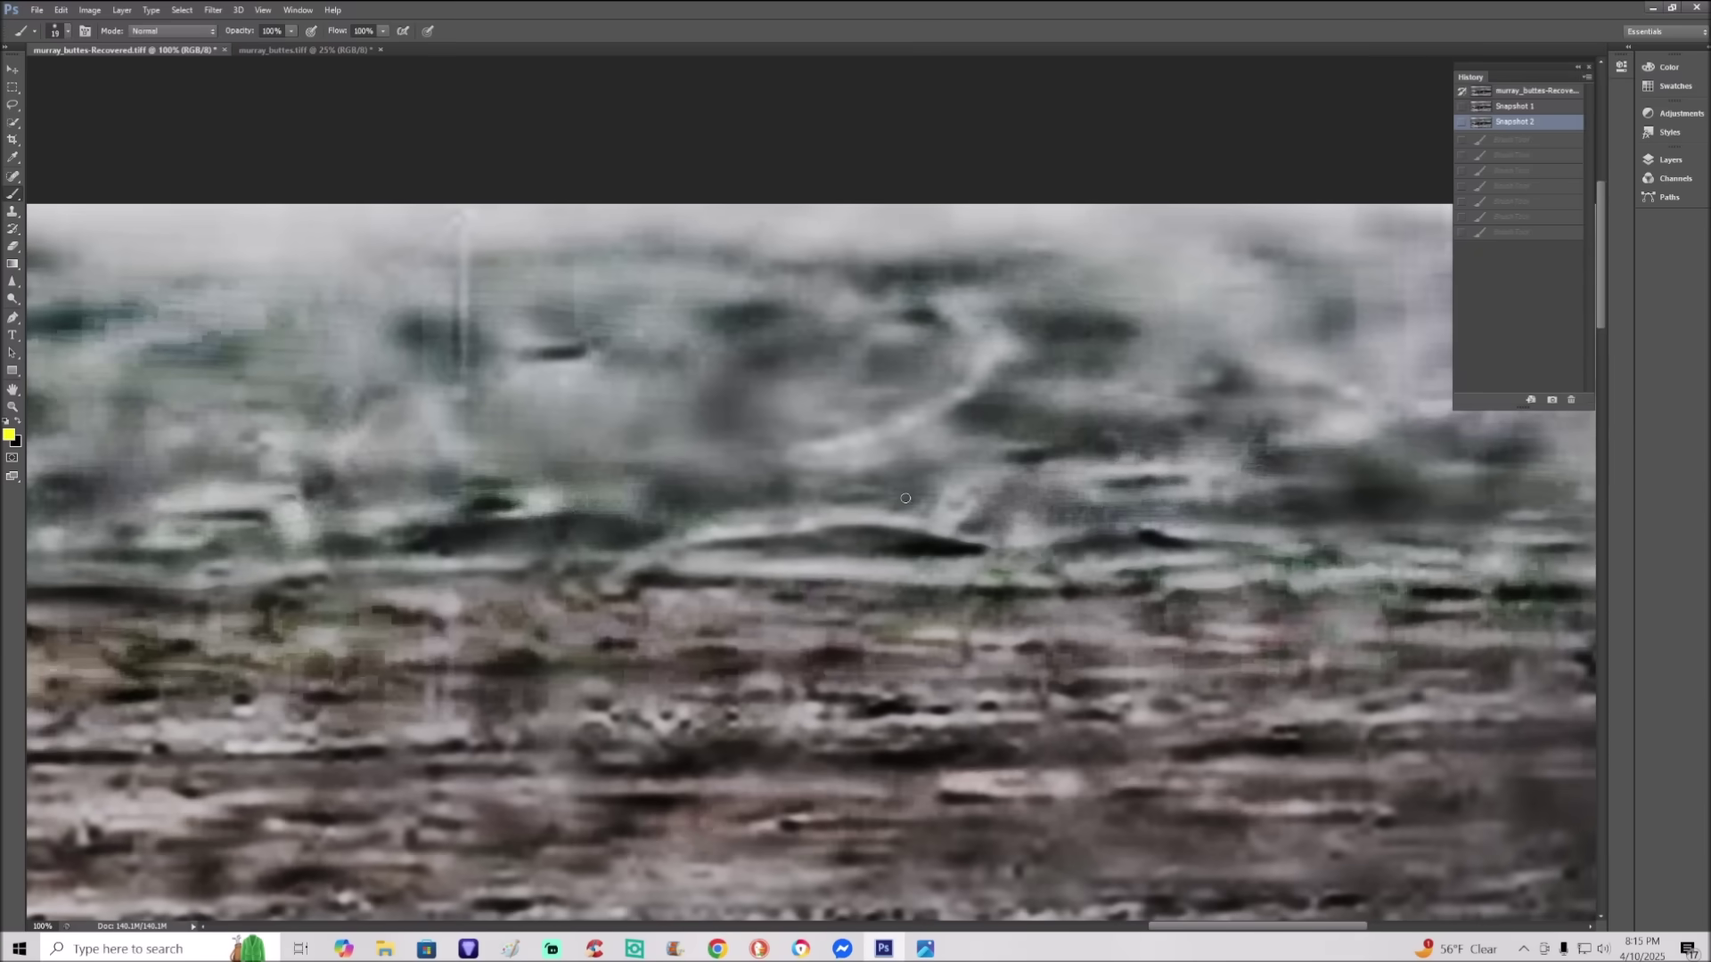
mouse_move(912, 499)
mouse_down()
mouse_move(929, 461)
mouse_move(986, 467)
mouse_move(1013, 494)
mouse_move(988, 532)
mouse_up()
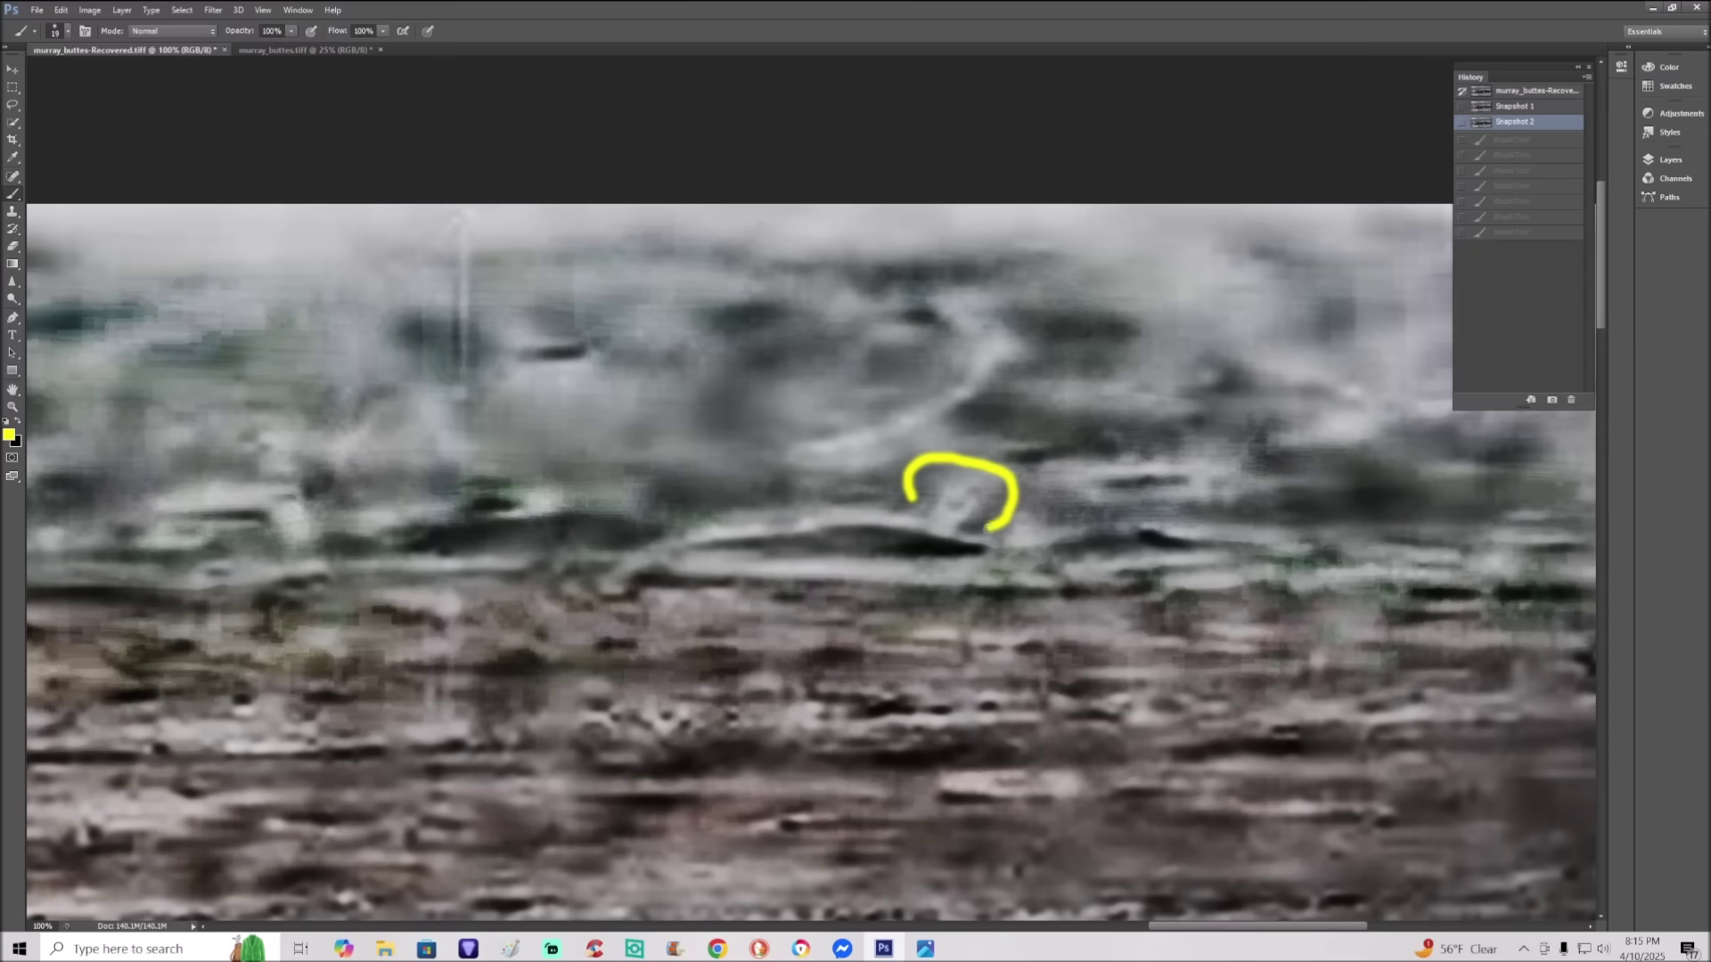
Step: Shrink the brush to 10 px, paint a thin inner hook, then revert to Snapshot 2 at 66.7%
click(67, 30)
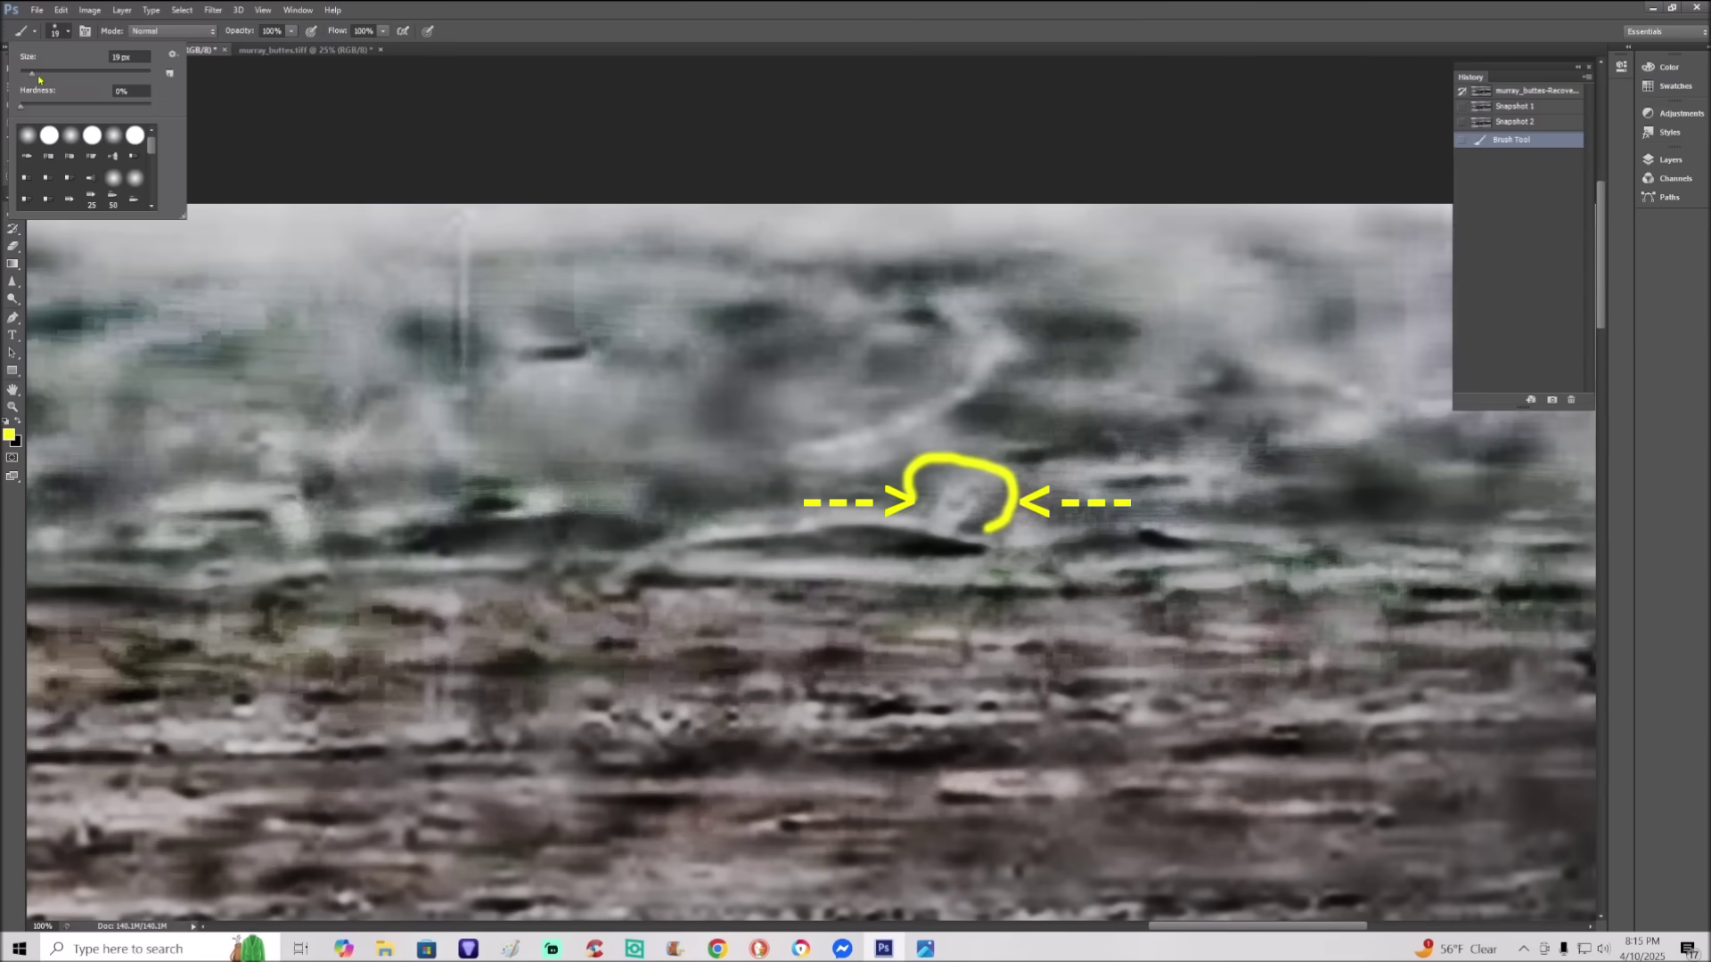
key(Return)
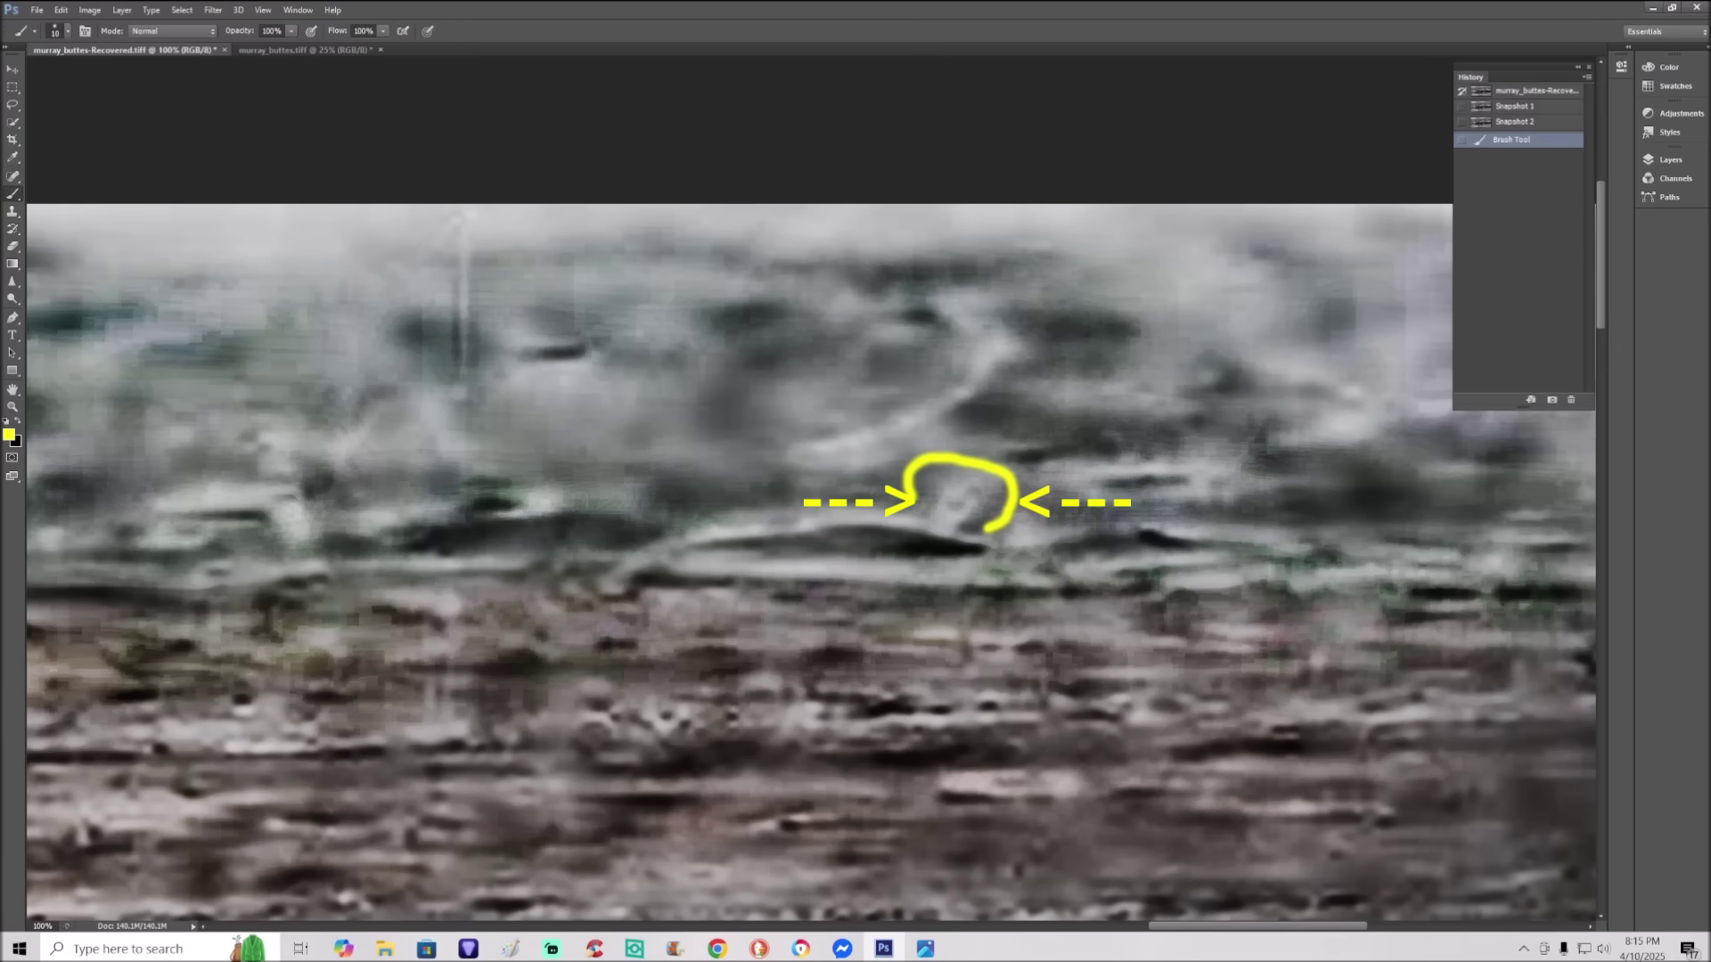
mouse_move(930, 512)
mouse_down()
mouse_move(967, 486)
mouse_move(958, 533)
mouse_up()
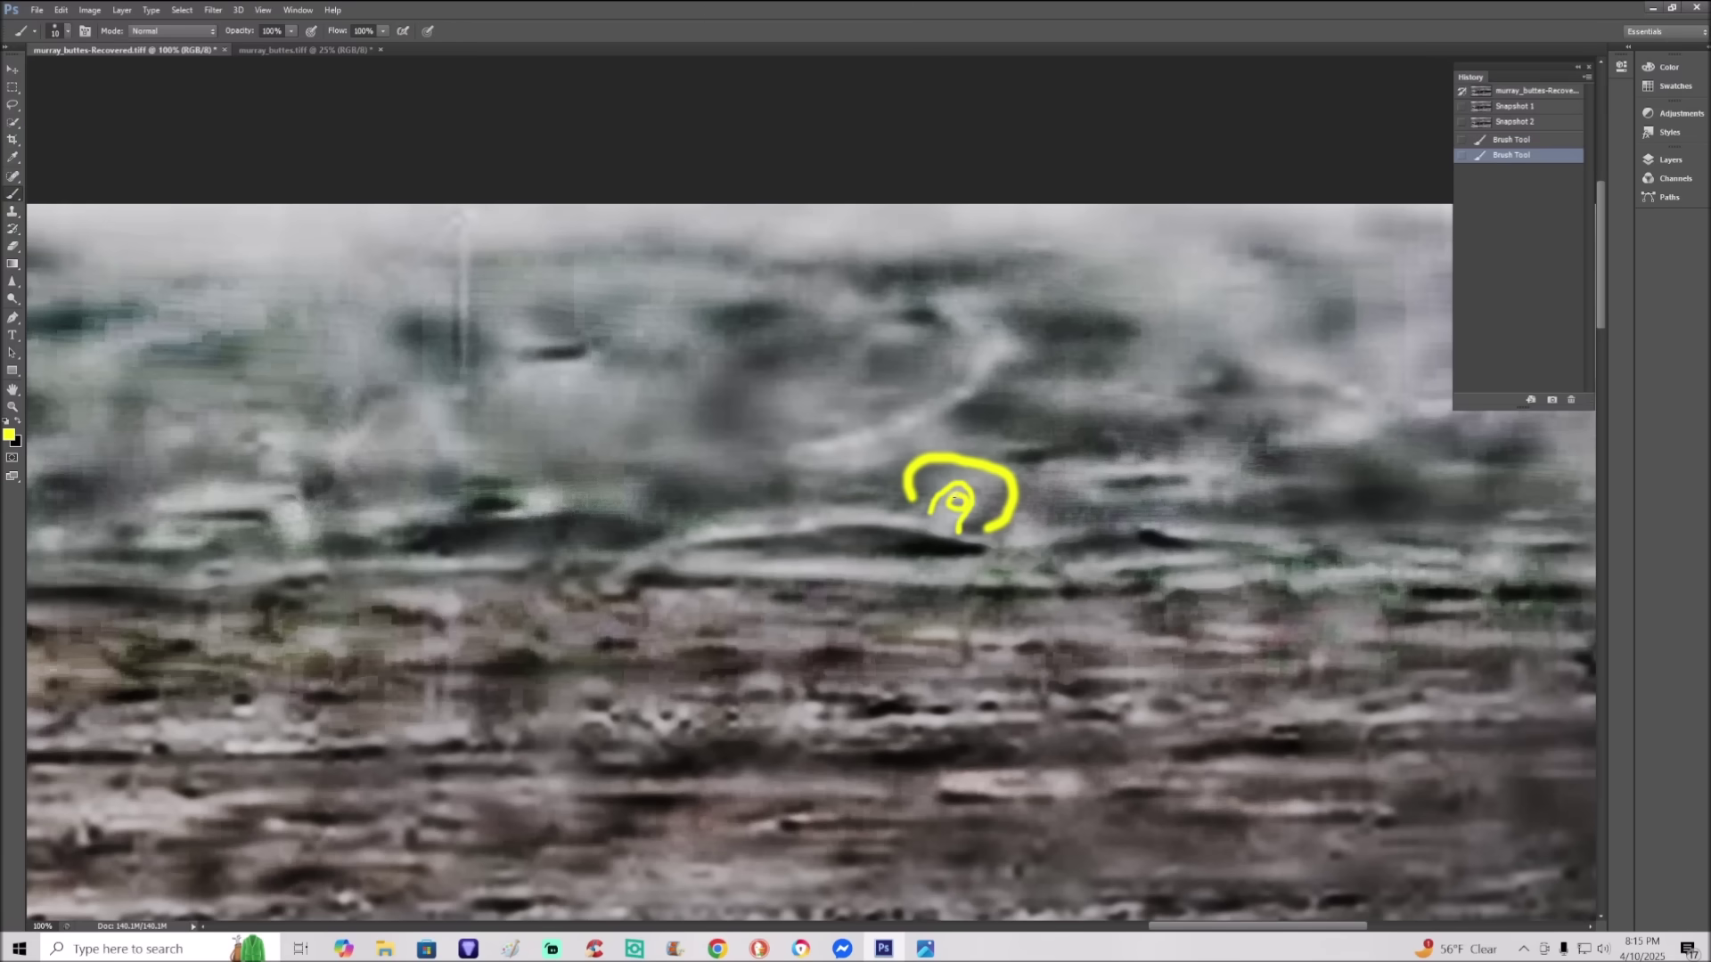
click(1540, 125)
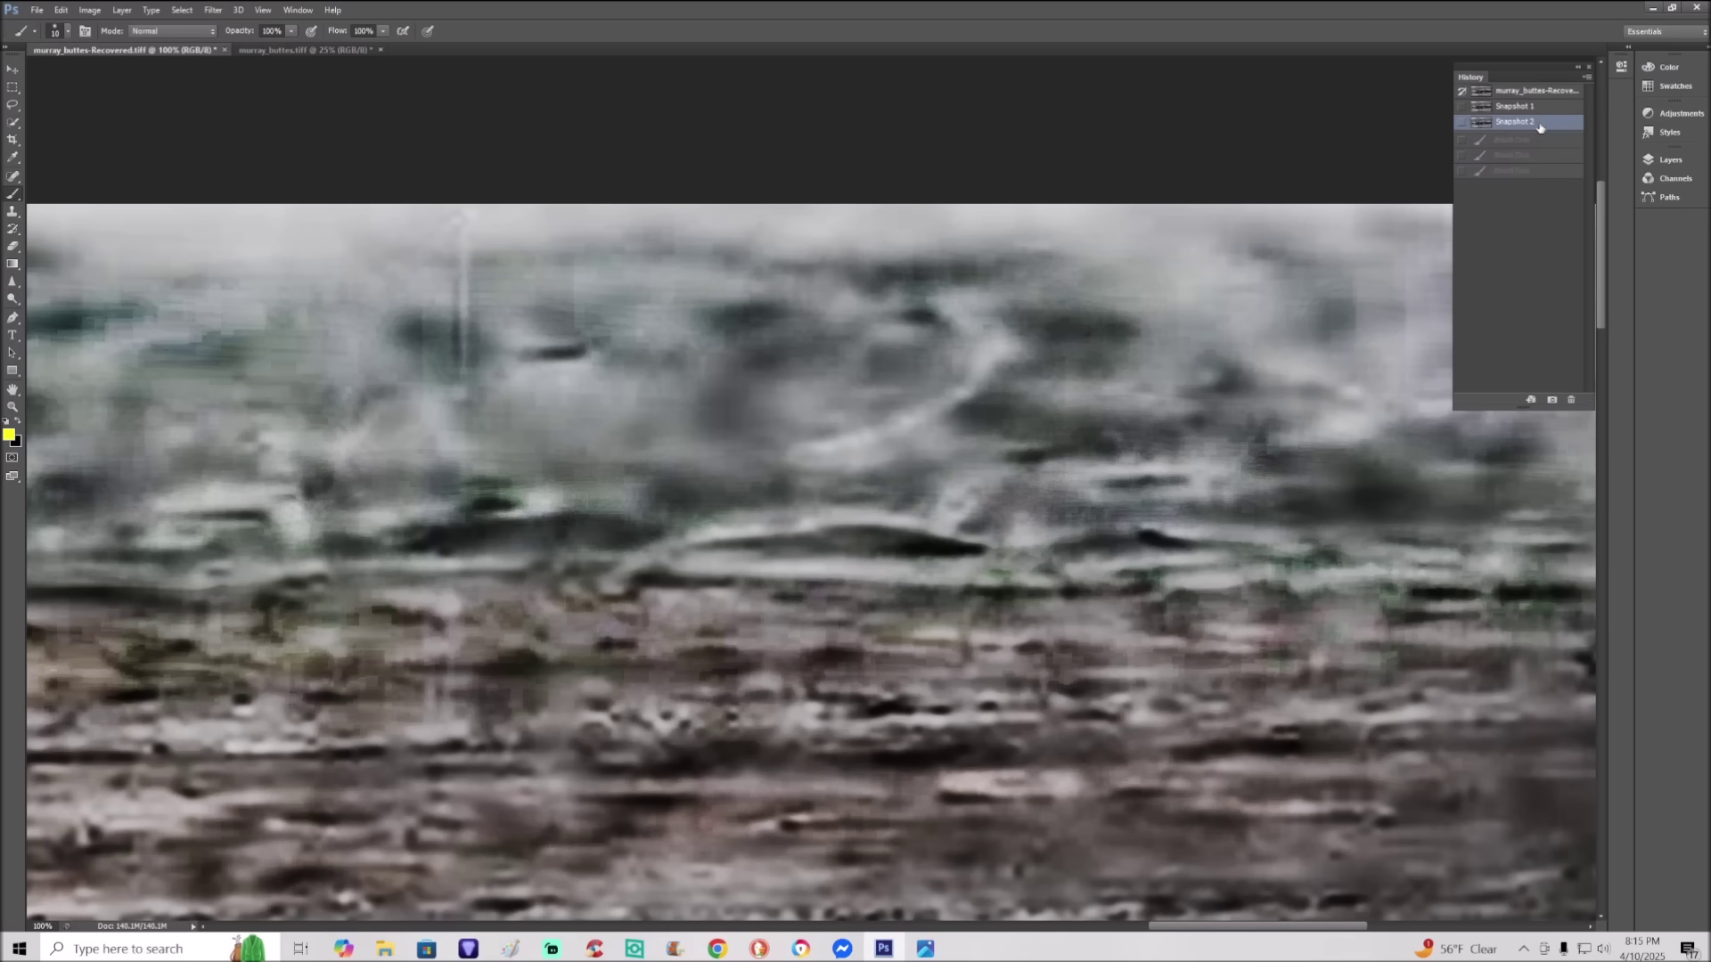
key(ctrl+minus)
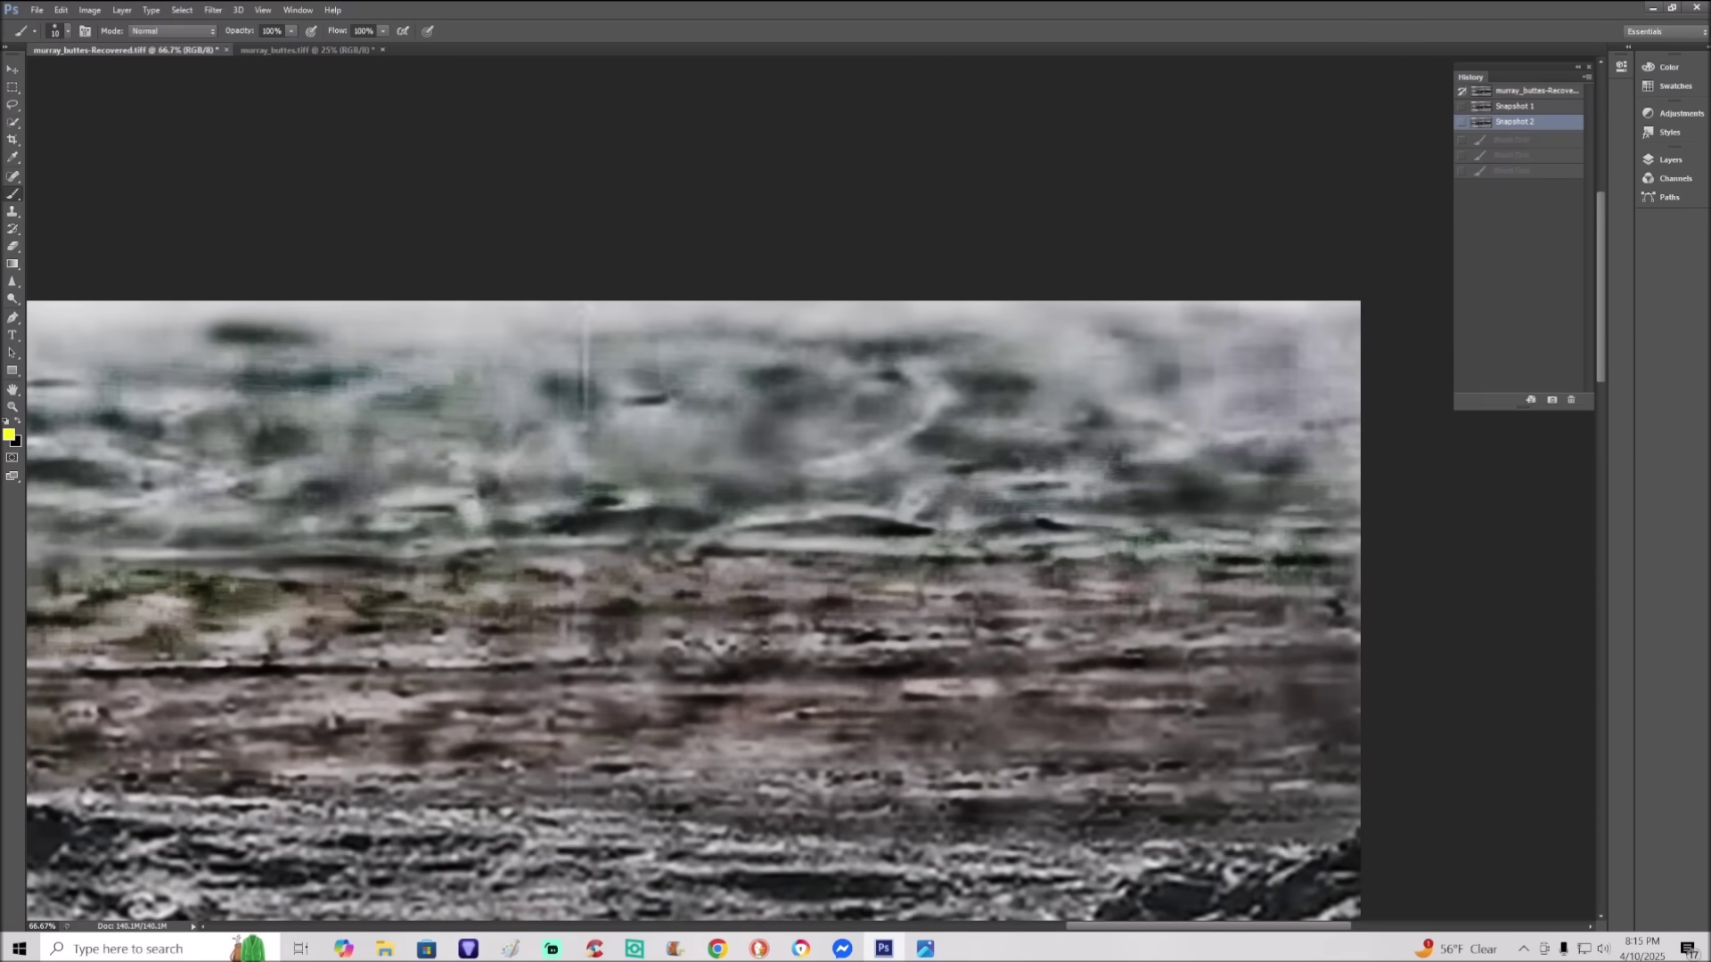
Step: Draw two yellow lines under the central ridge, two ellipses around features, and a stick below the right one
drag(532, 520, 701, 520)
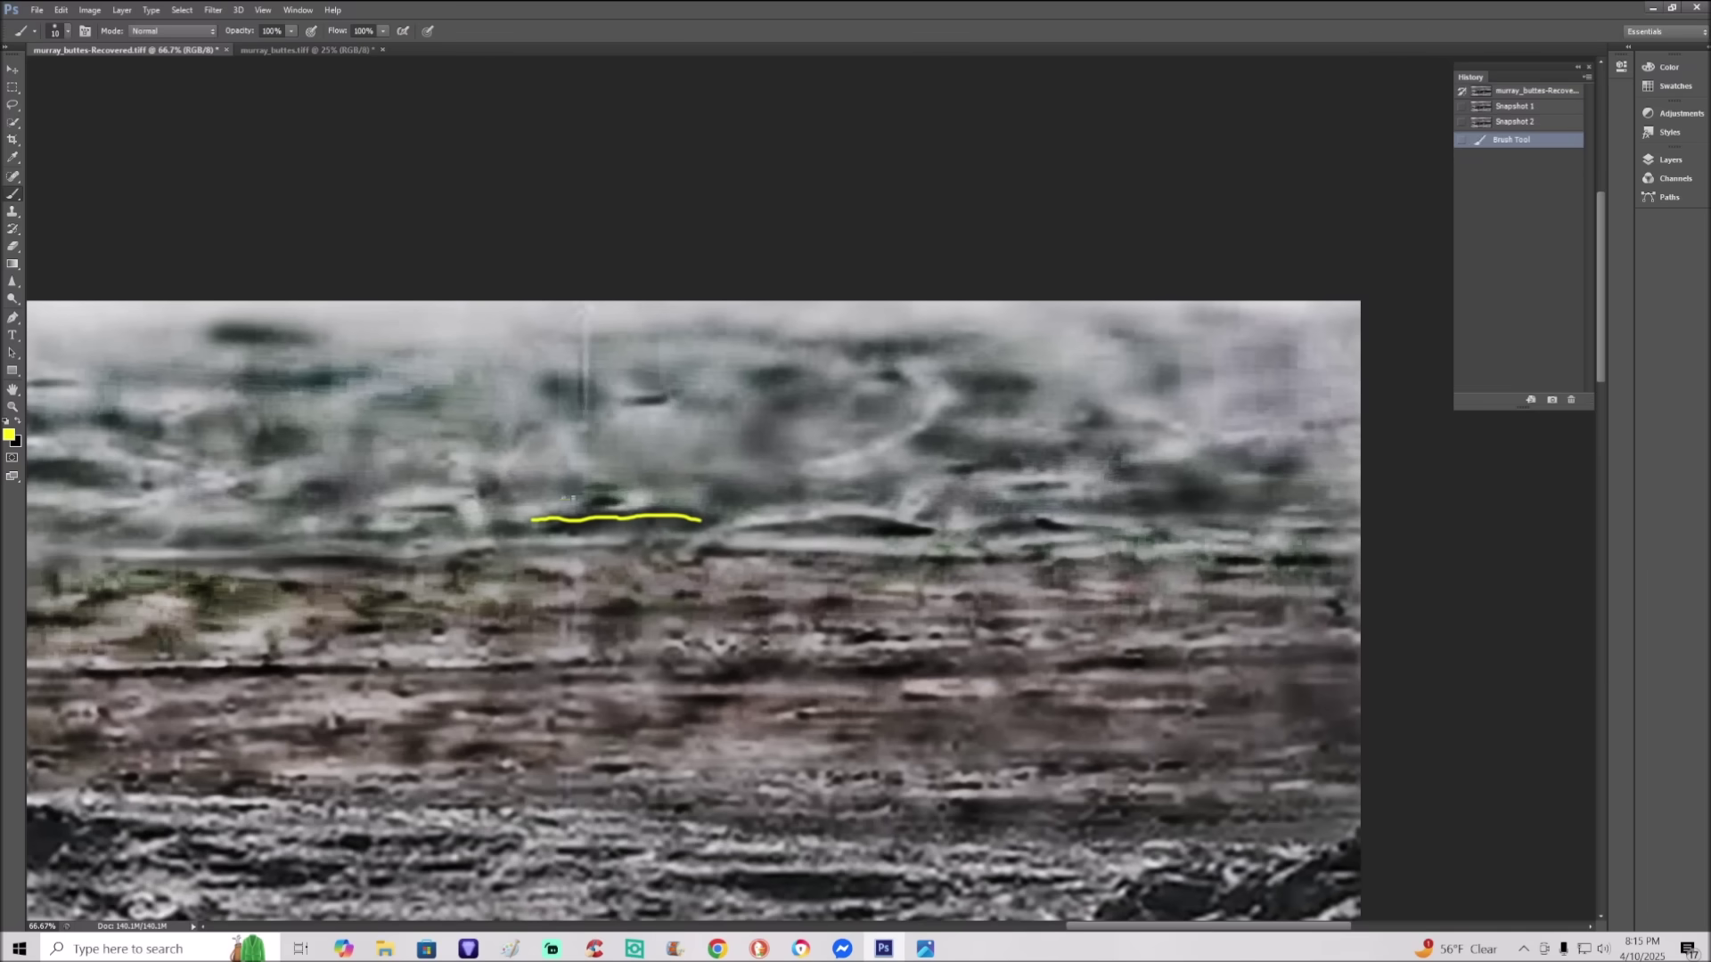
drag(561, 498, 737, 505)
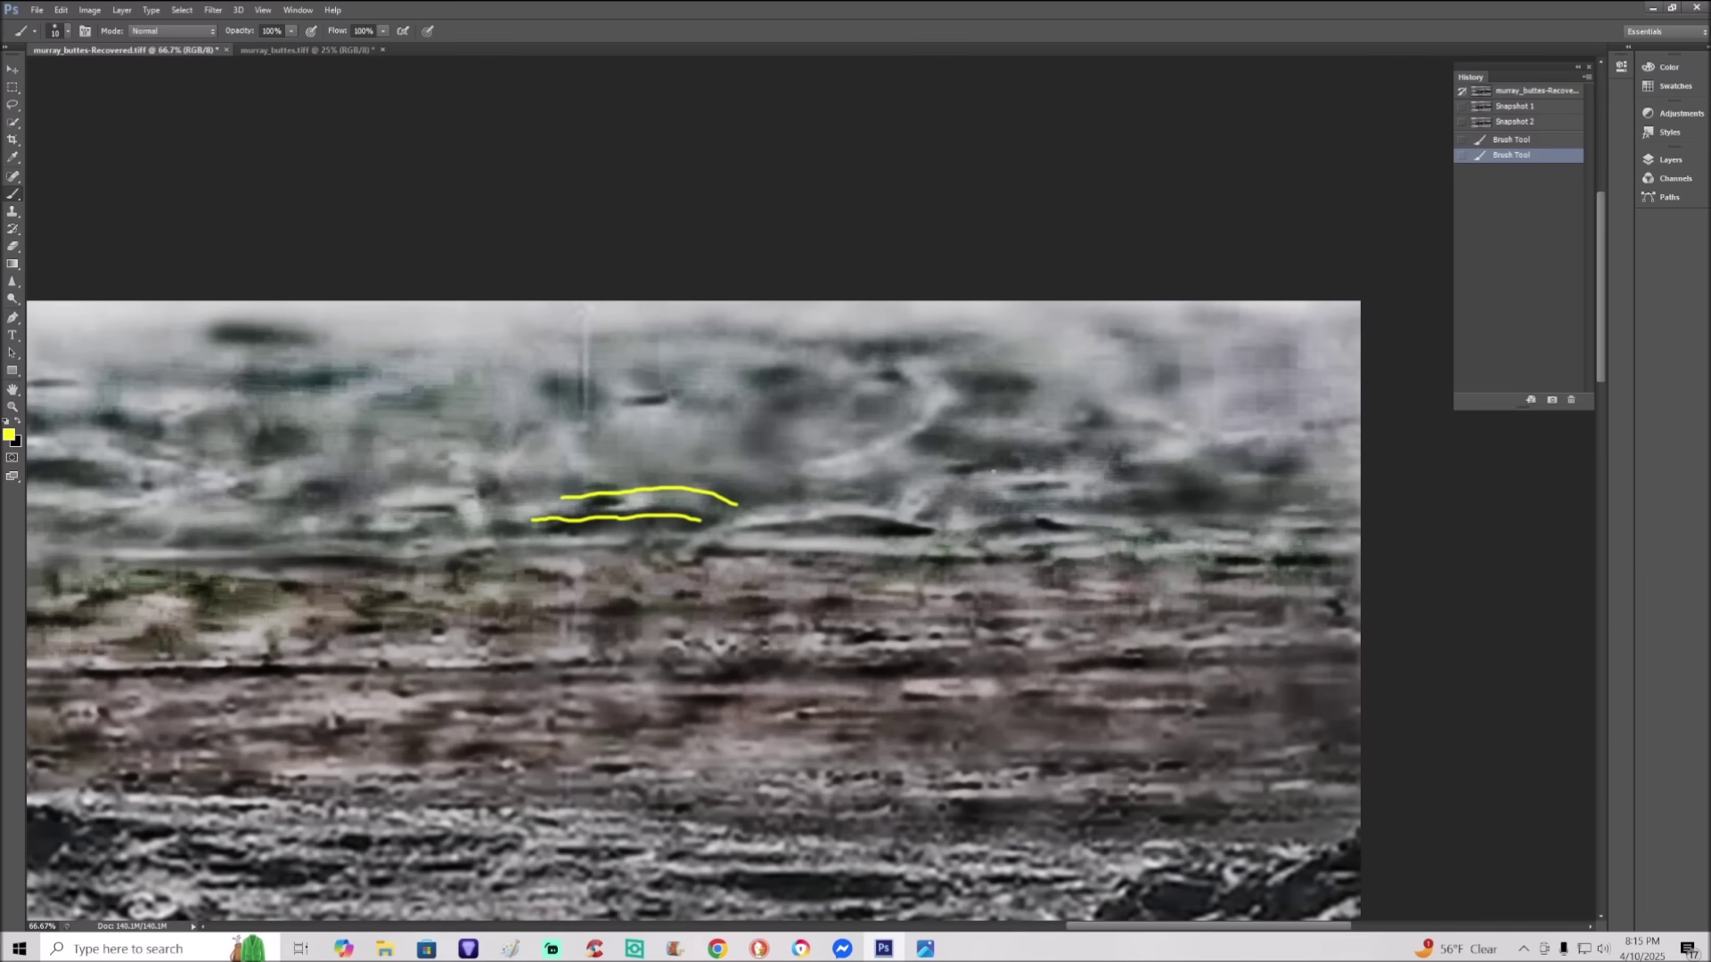
key(ctrl+minus)
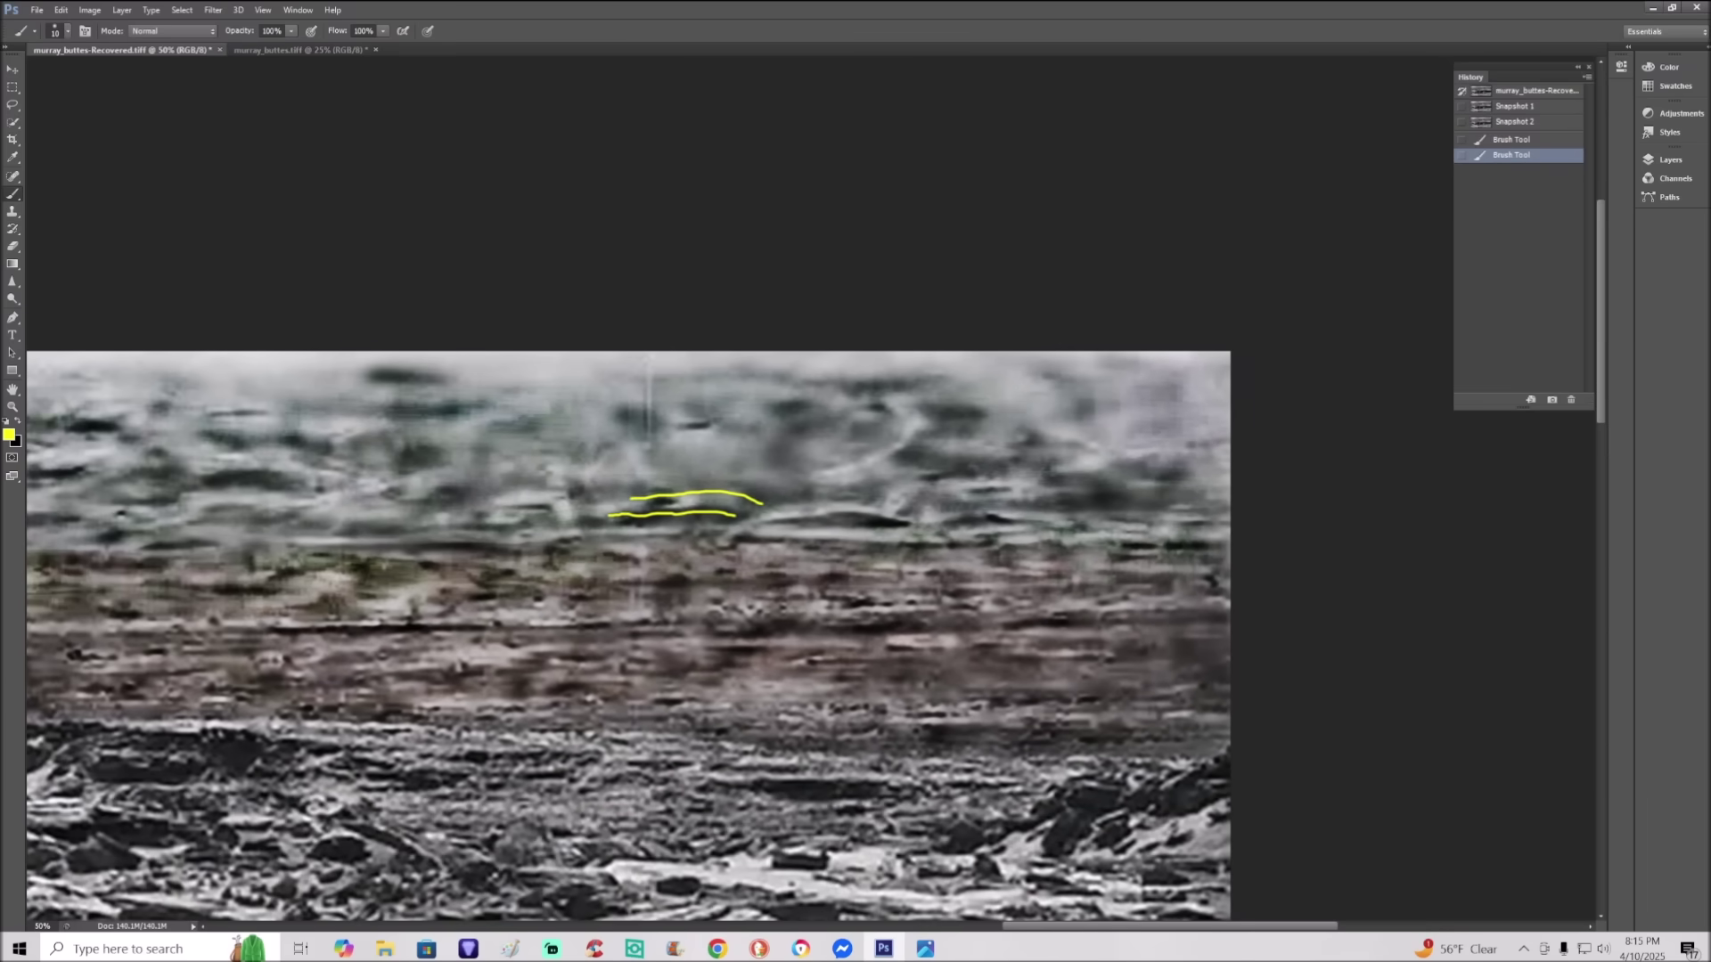
mouse_move(998, 461)
mouse_down()
mouse_move(937, 466)
mouse_move(944, 509)
mouse_move(1073, 489)
mouse_move(985, 462)
mouse_up()
mouse_move(1187, 437)
mouse_down()
mouse_move(1081, 482)
mouse_move(1208, 513)
mouse_move(1158, 437)
mouse_move(1178, 437)
mouse_up()
mouse_move(1097, 612)
mouse_down()
mouse_move(1129, 495)
mouse_move(1135, 519)
mouse_up()
Step: At 50% zoom, paint a small yellow chevron, a downward arrow and a long horizontal line along the band
key(ctrl+minus)
drag(1105, 932, 920, 934)
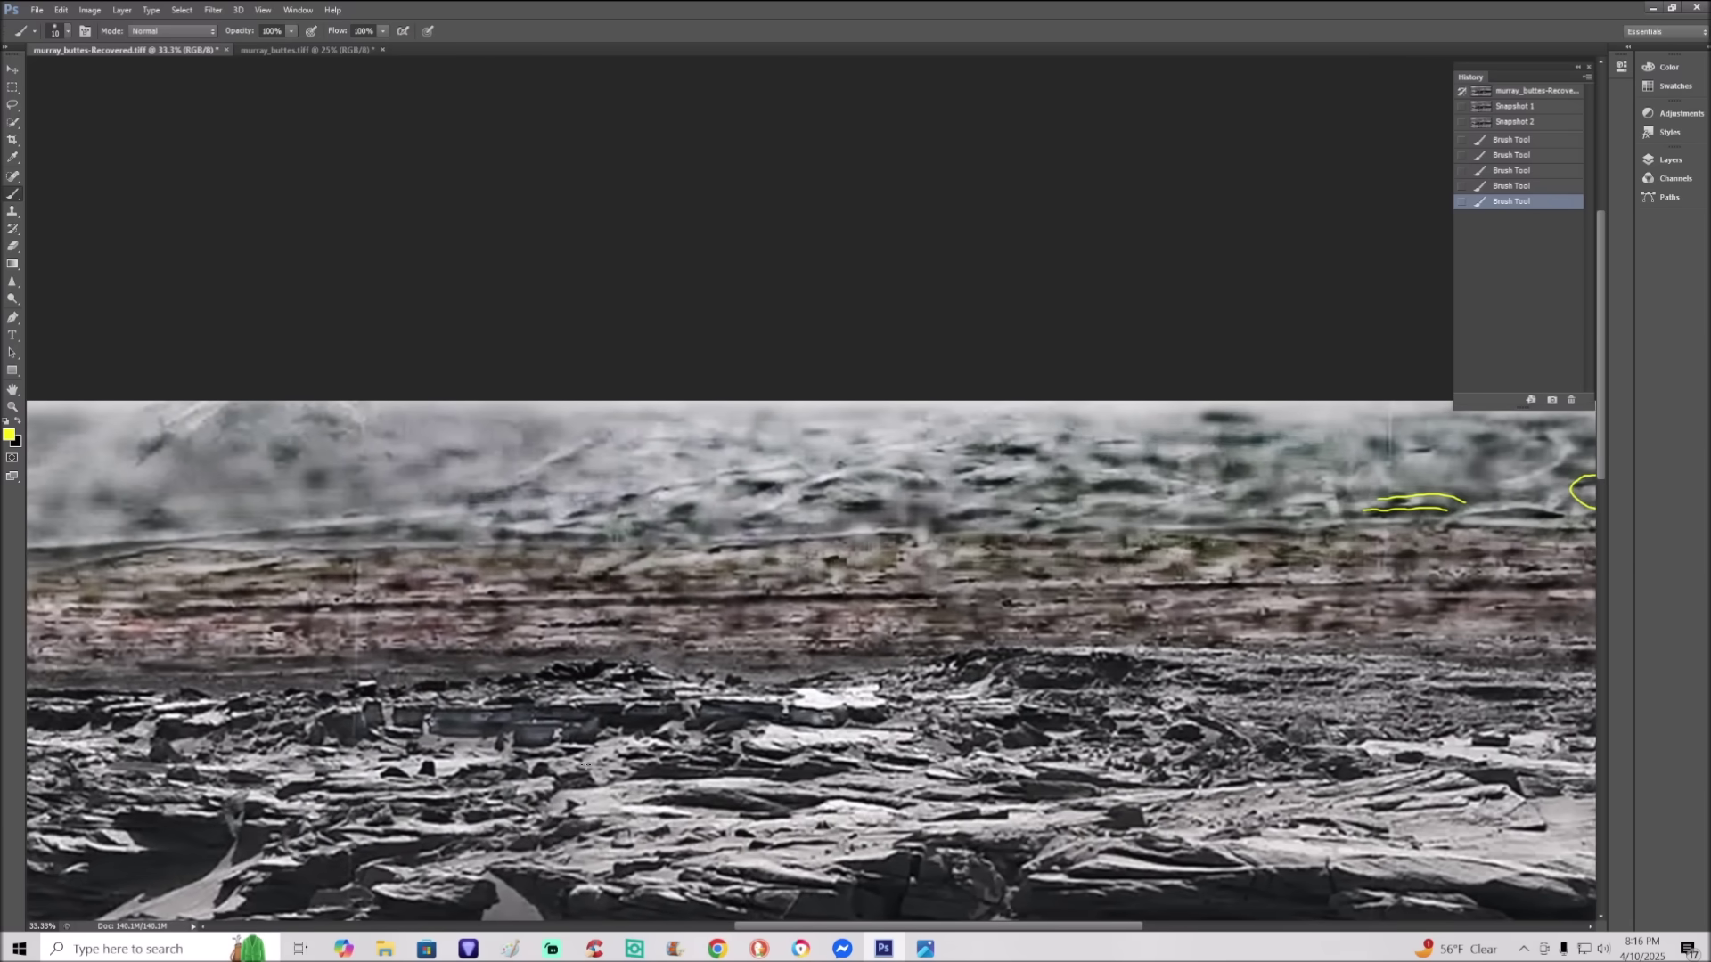
drag(584, 765, 1074, 721)
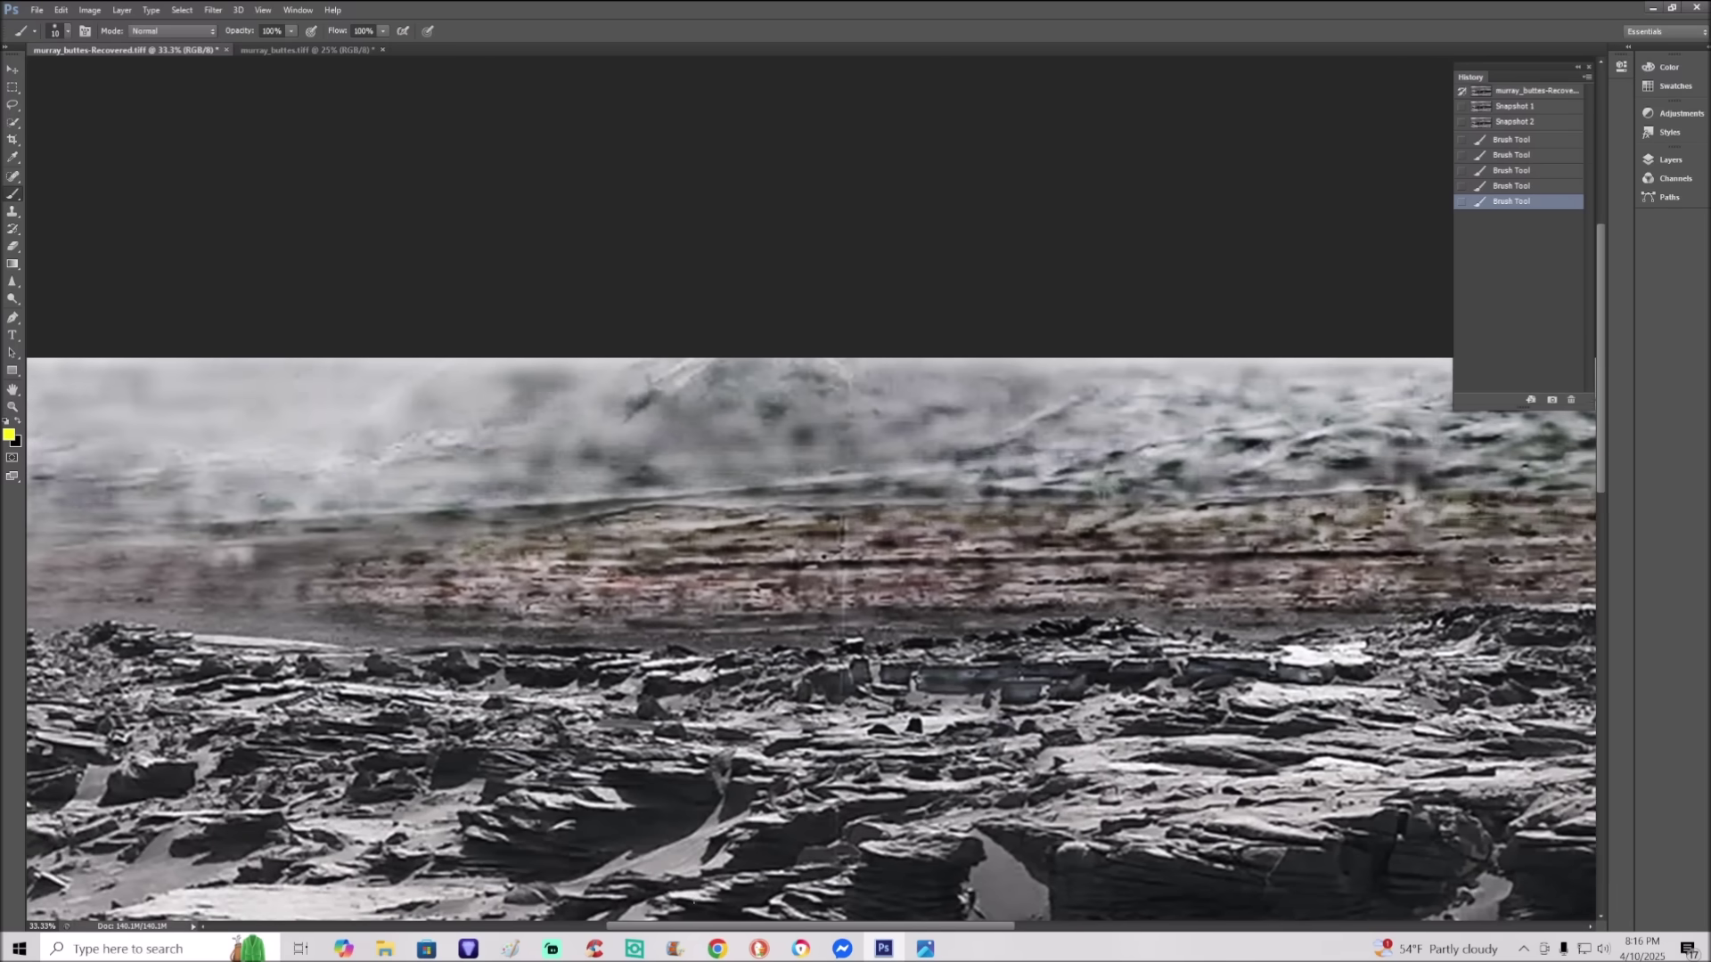
scroll(688, 855, down, 3)
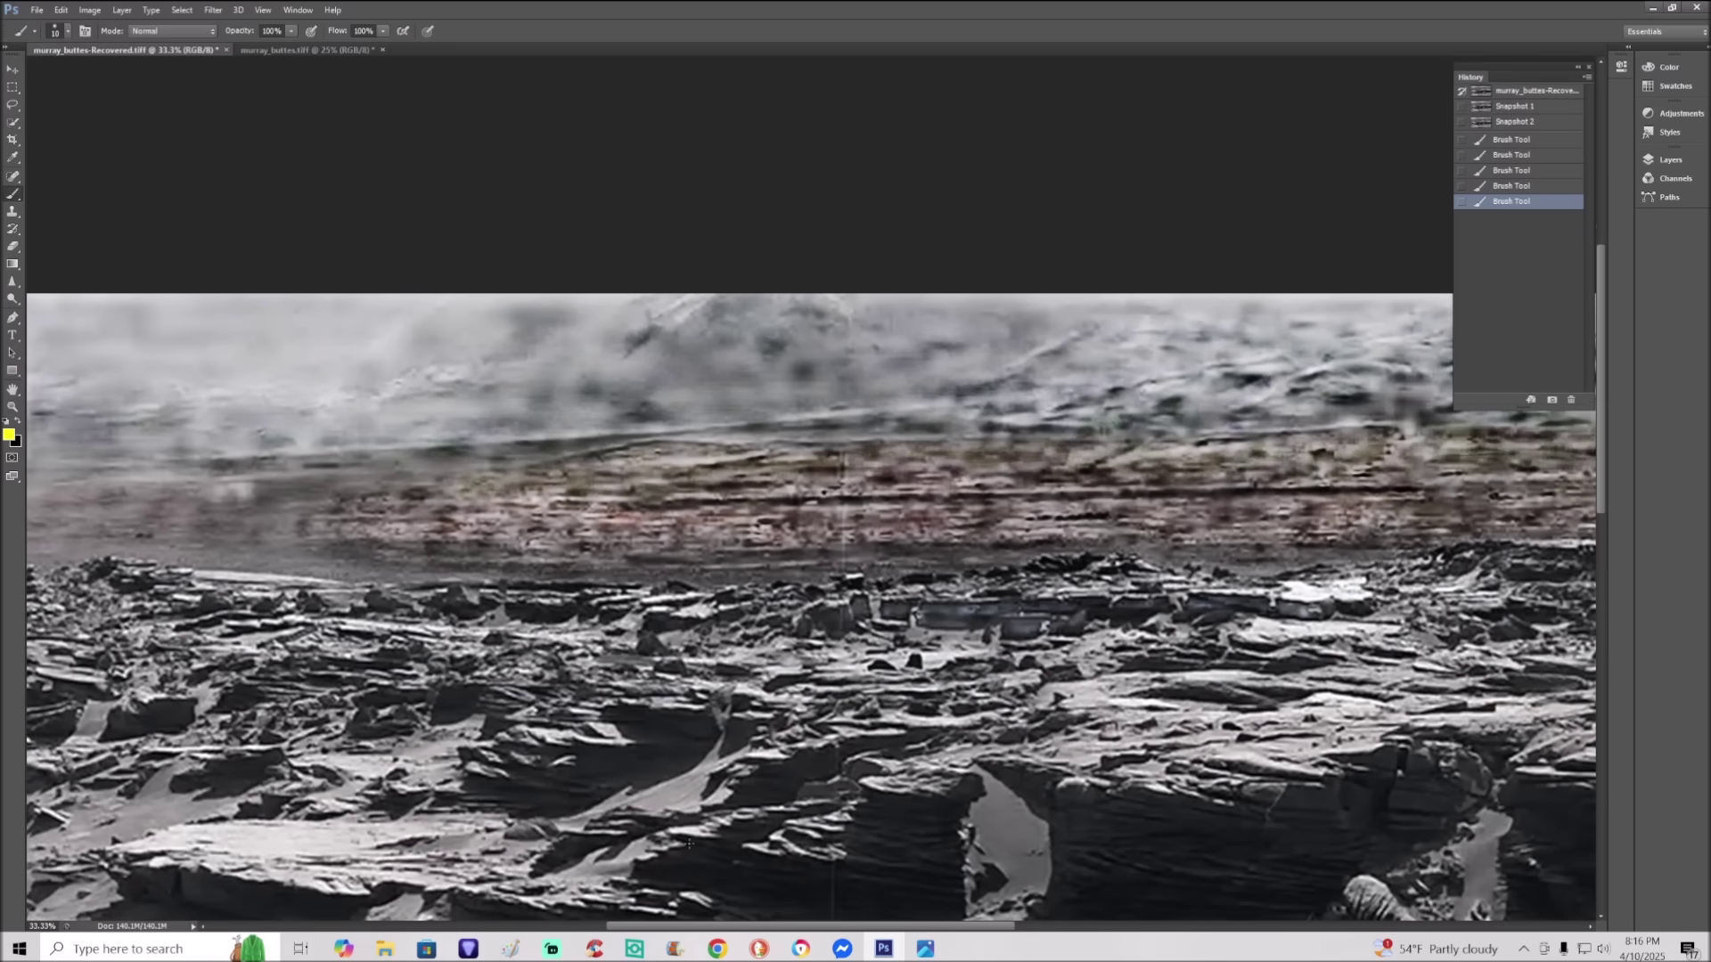
key(ctrl+plus)
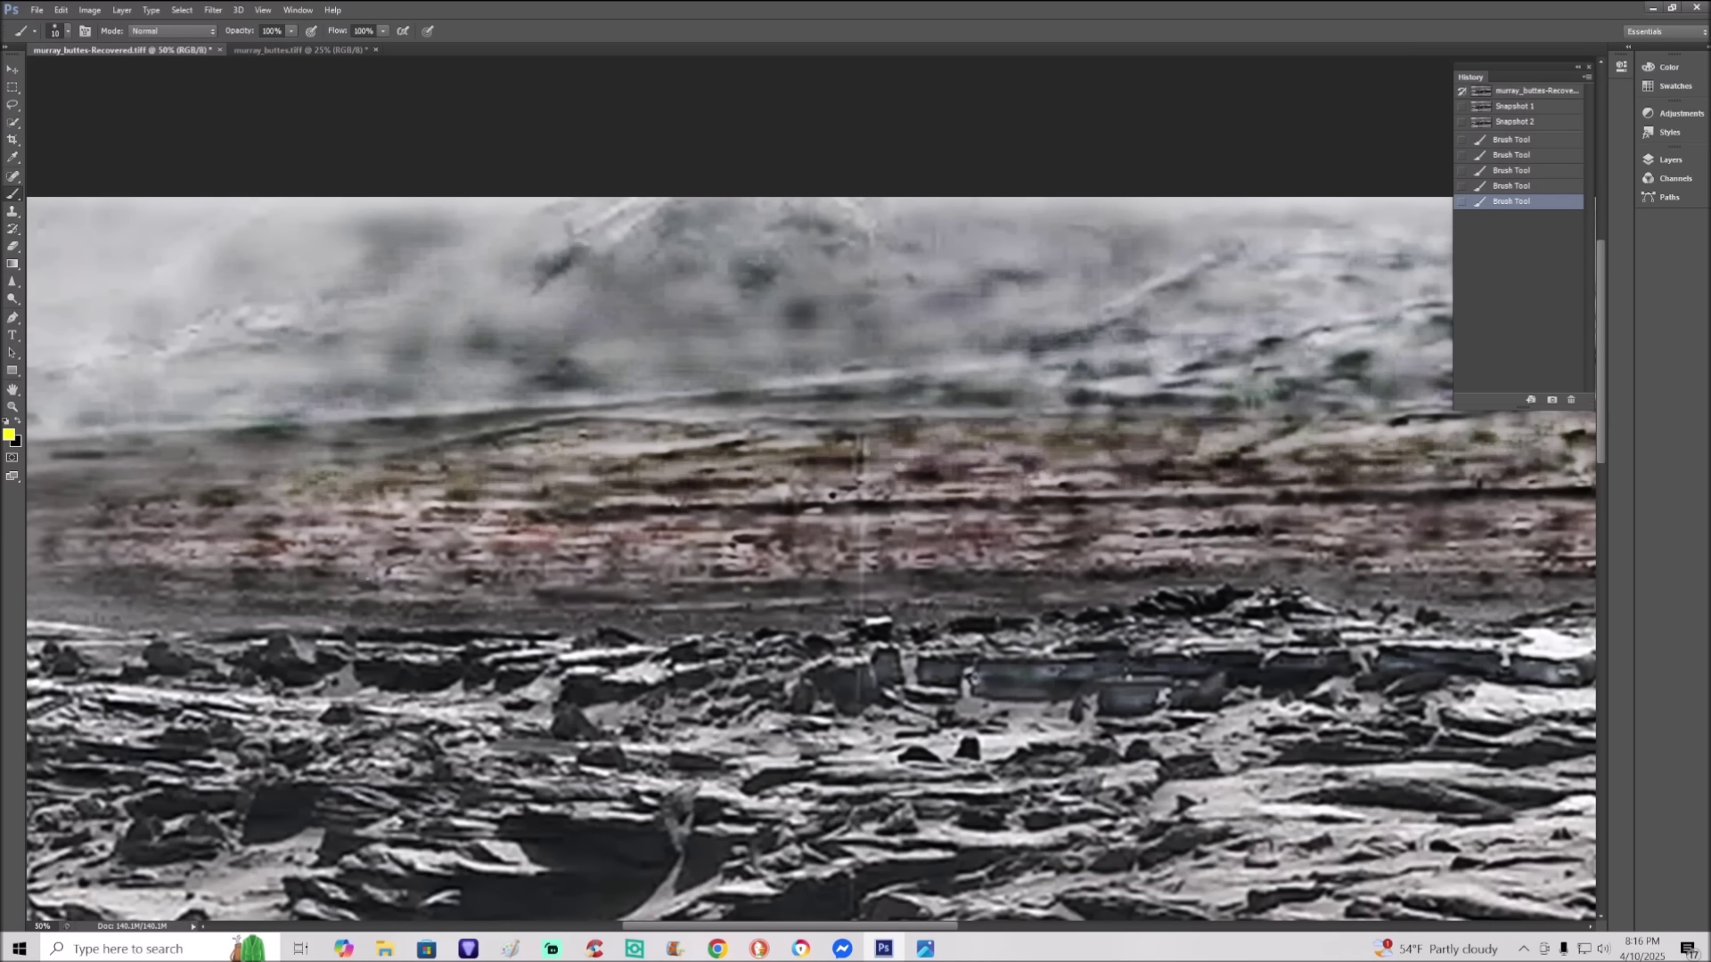
drag(405, 550, 373, 585)
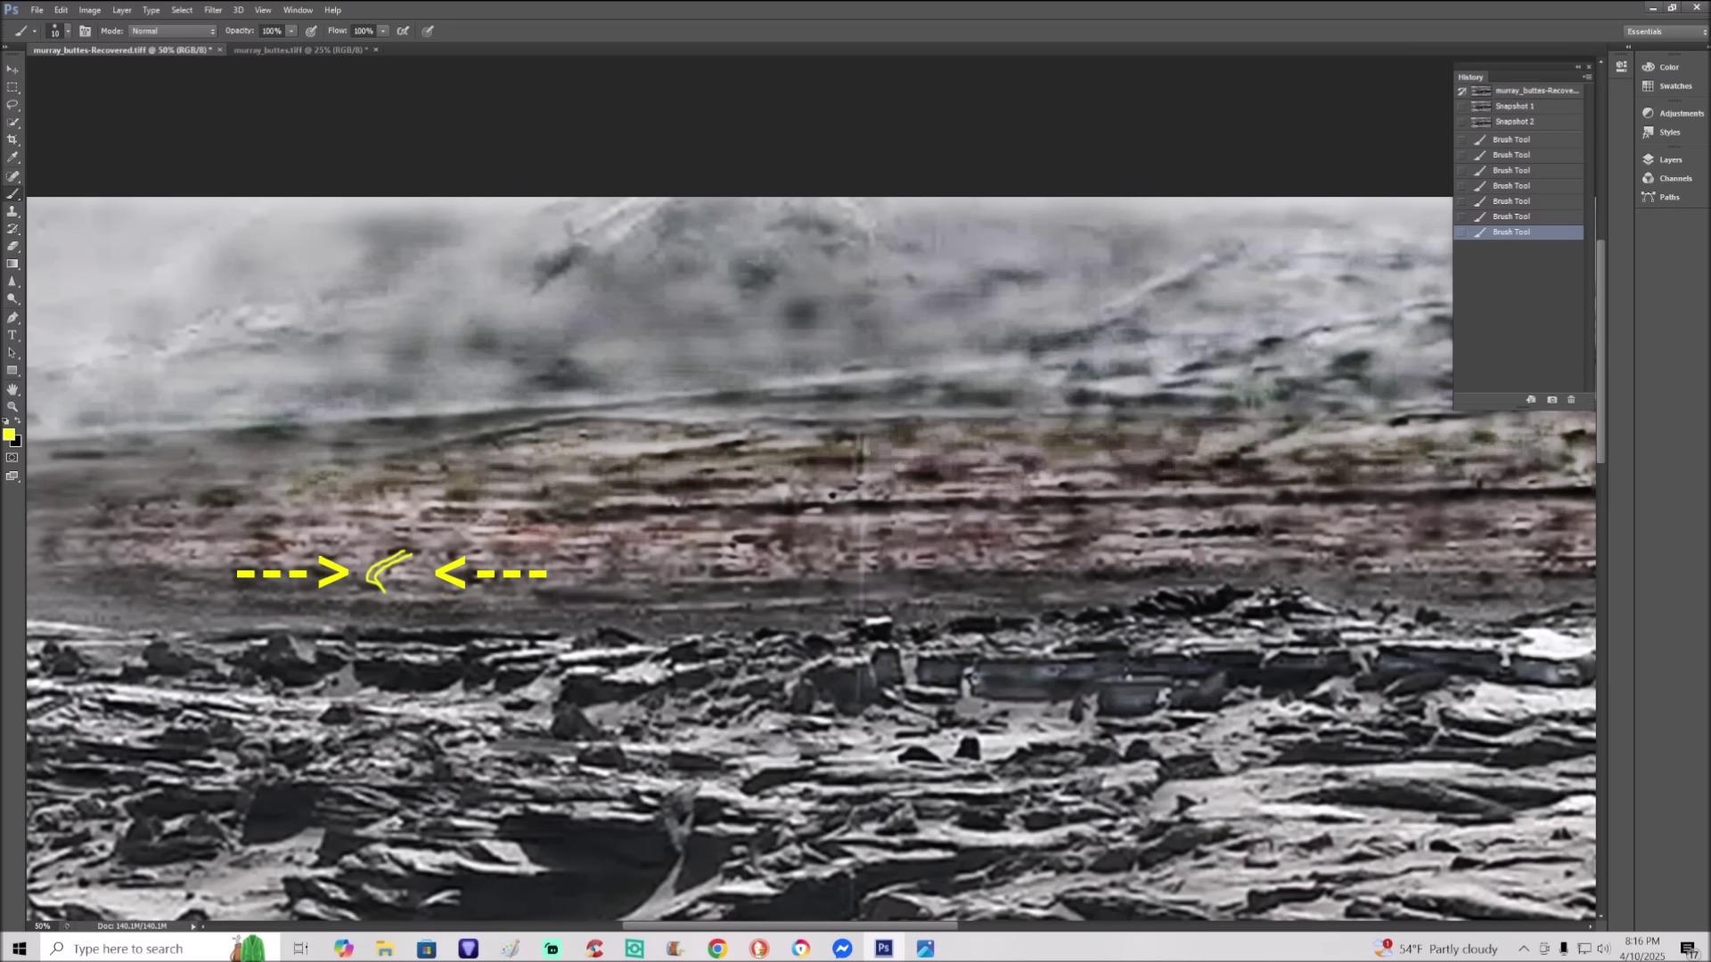
mouse_move(1146, 379)
mouse_down()
mouse_move(1140, 484)
mouse_move(1170, 453)
mouse_up()
drag(845, 502, 1412, 486)
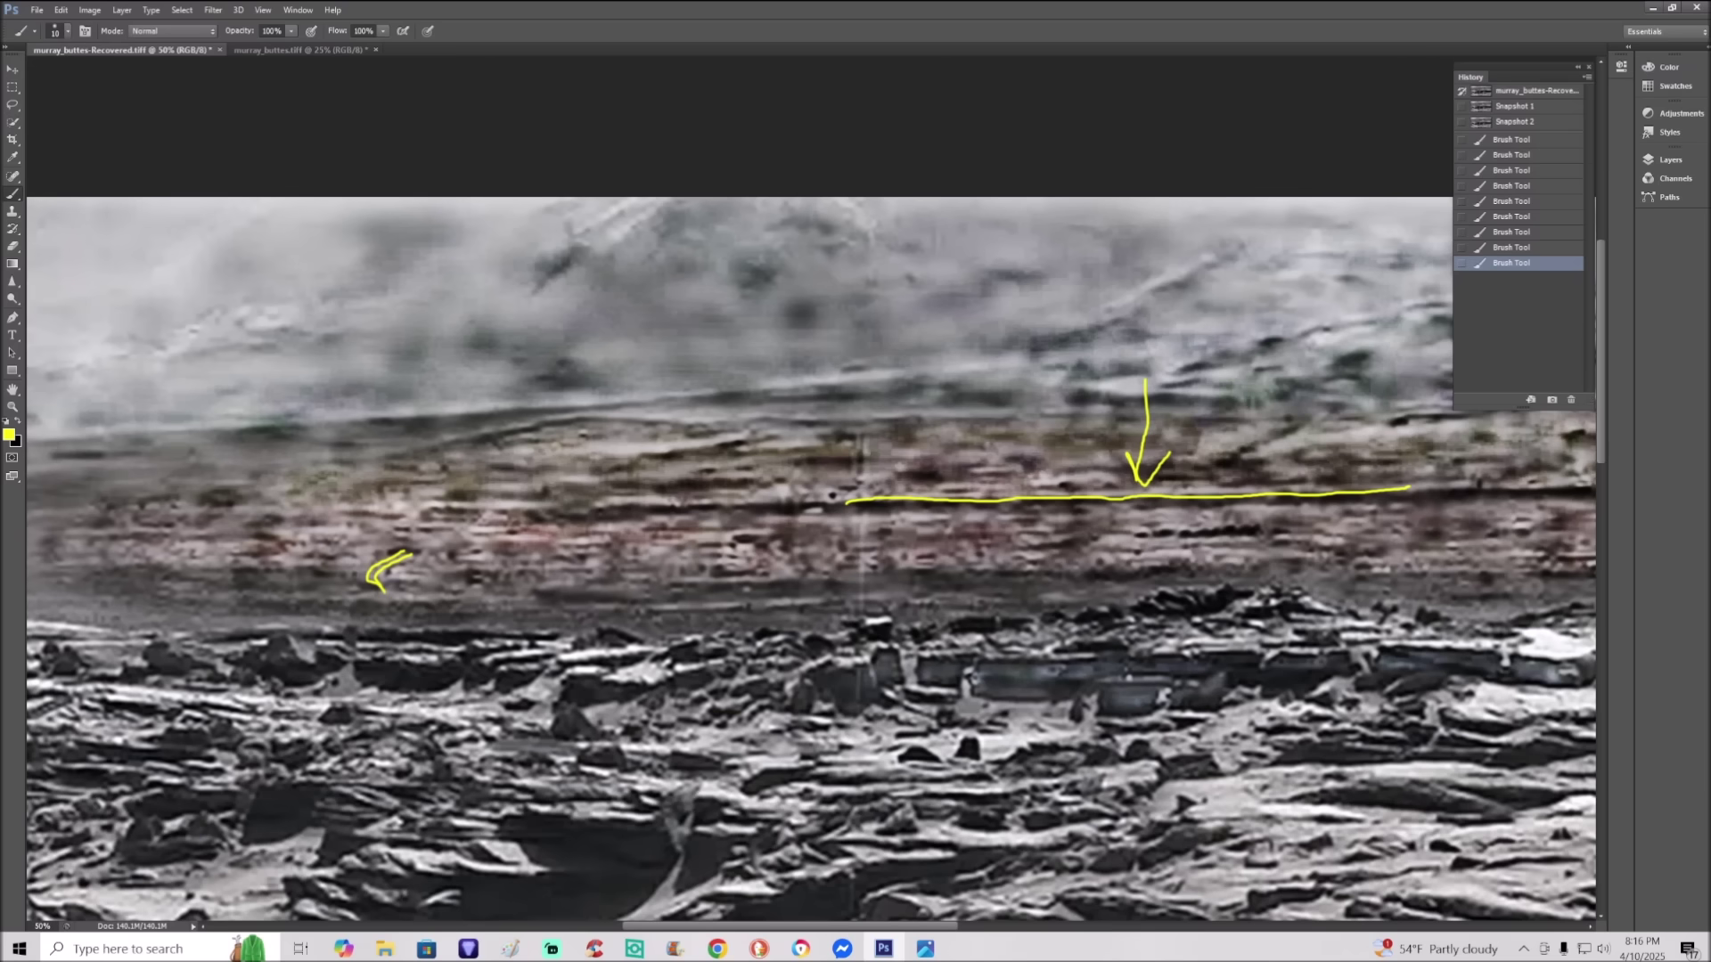
Step: Paint two yellow X marks around the horizontal line, then revert to the unmarked snapshot
drag(1270, 421, 1216, 479)
mouse_move(1183, 423)
mouse_down()
mouse_move(1270, 475)
mouse_move(1166, 579)
mouse_up()
drag(1143, 517, 1217, 576)
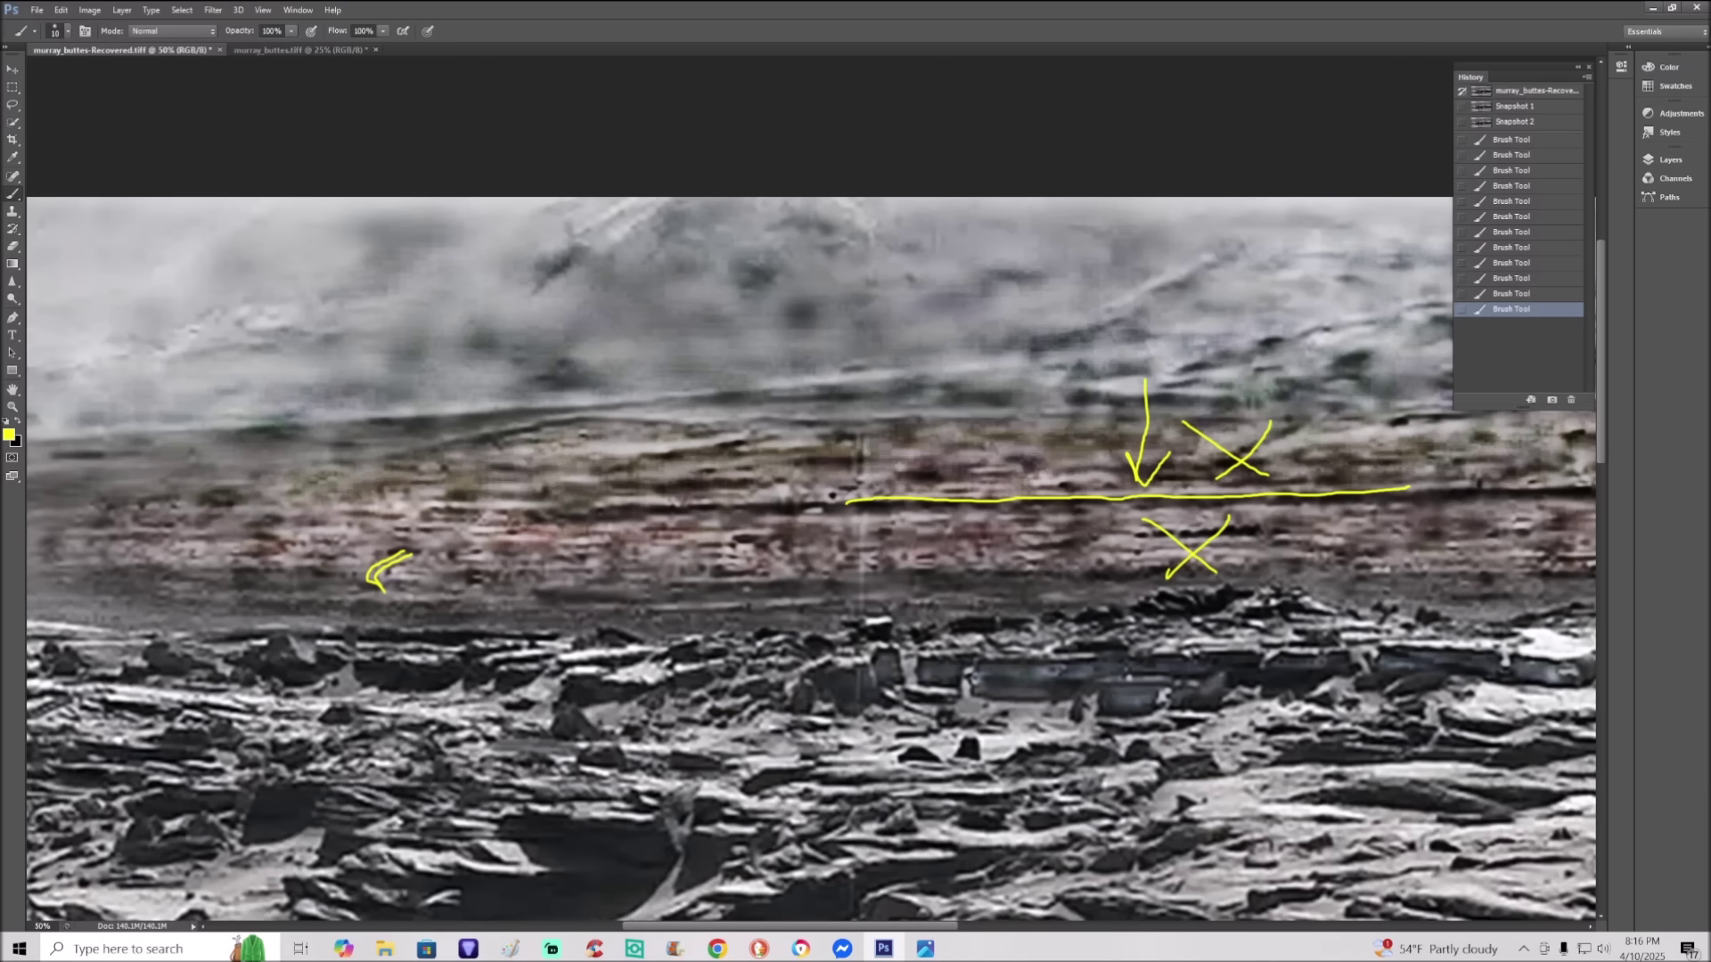
click(1553, 125)
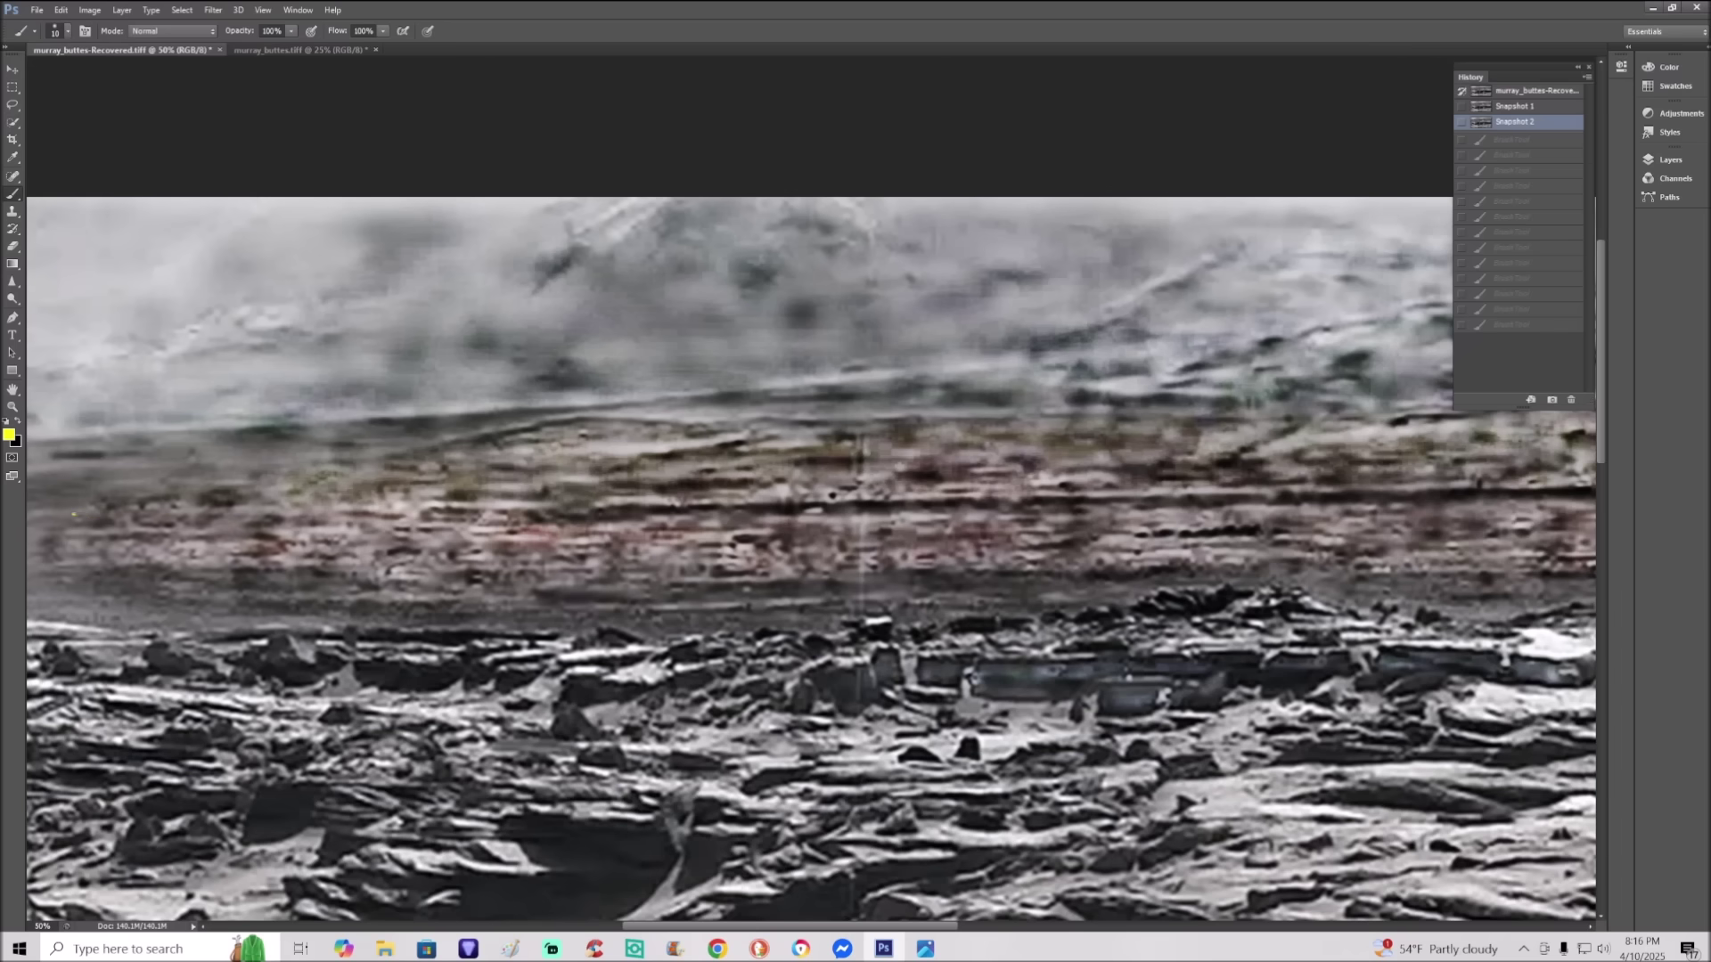
Step: Trace yellow lines along the band's upper and lower edges, plus a curve and an X at its right end
drag(73, 515, 905, 509)
drag(97, 580, 1083, 586)
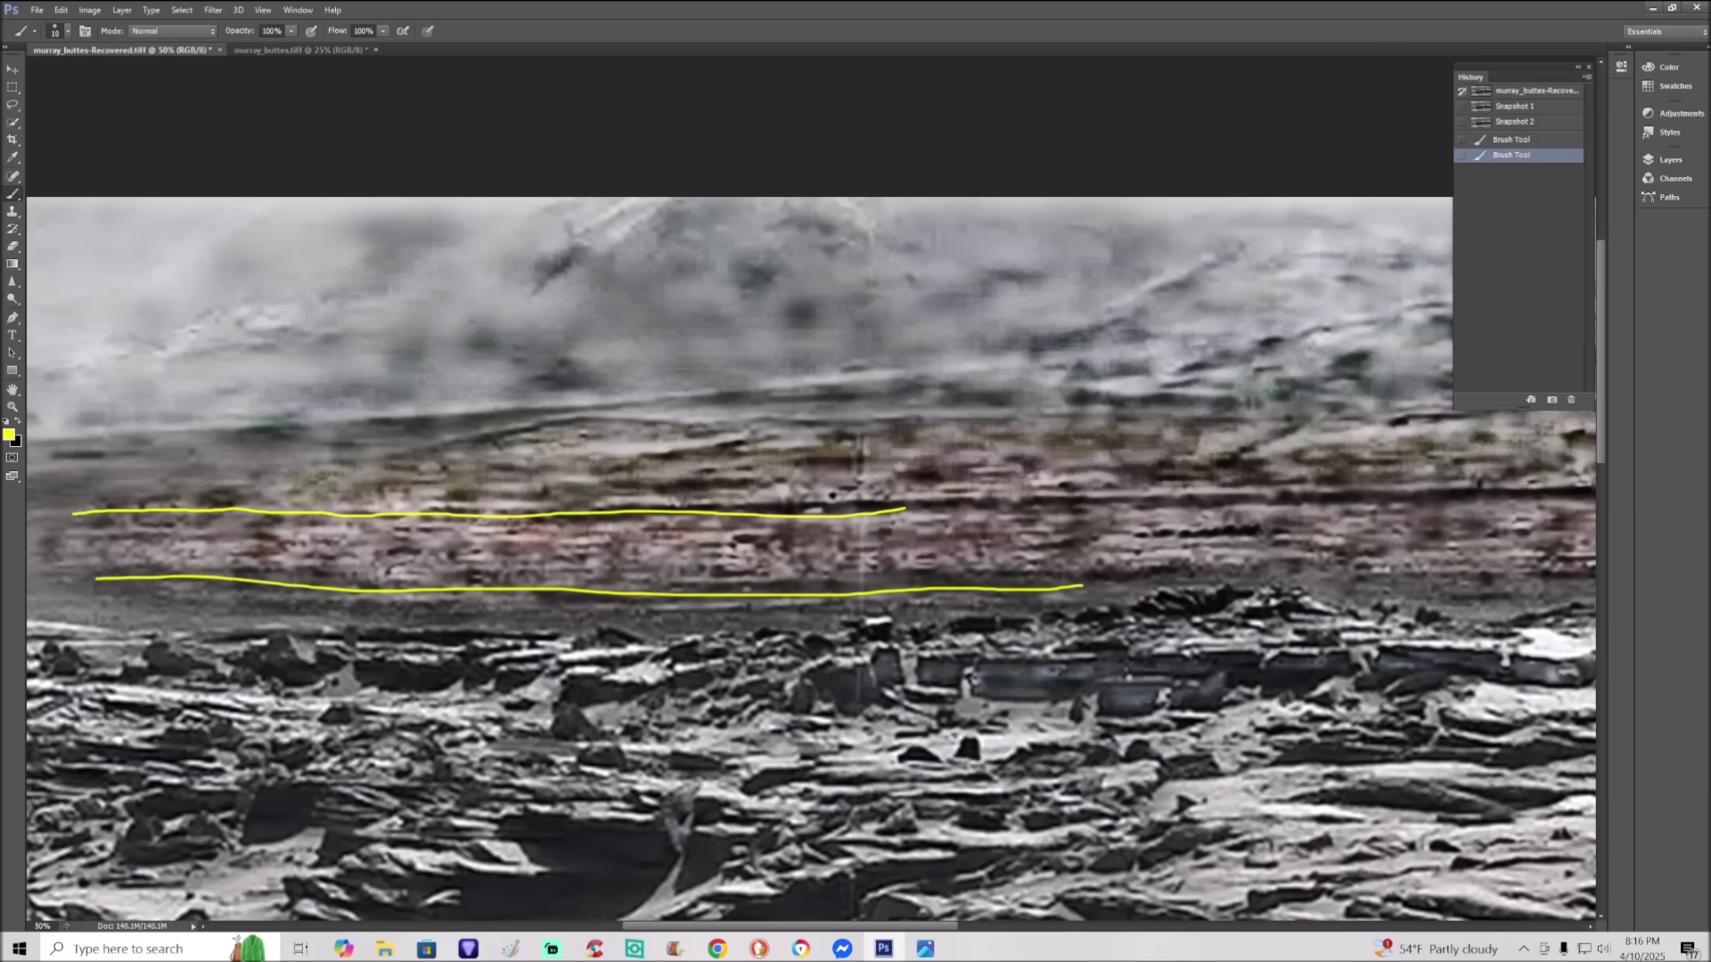
mouse_move(1099, 503)
mouse_down()
mouse_move(1055, 560)
mouse_move(1089, 560)
mouse_up()
drag(1076, 474, 816, 491)
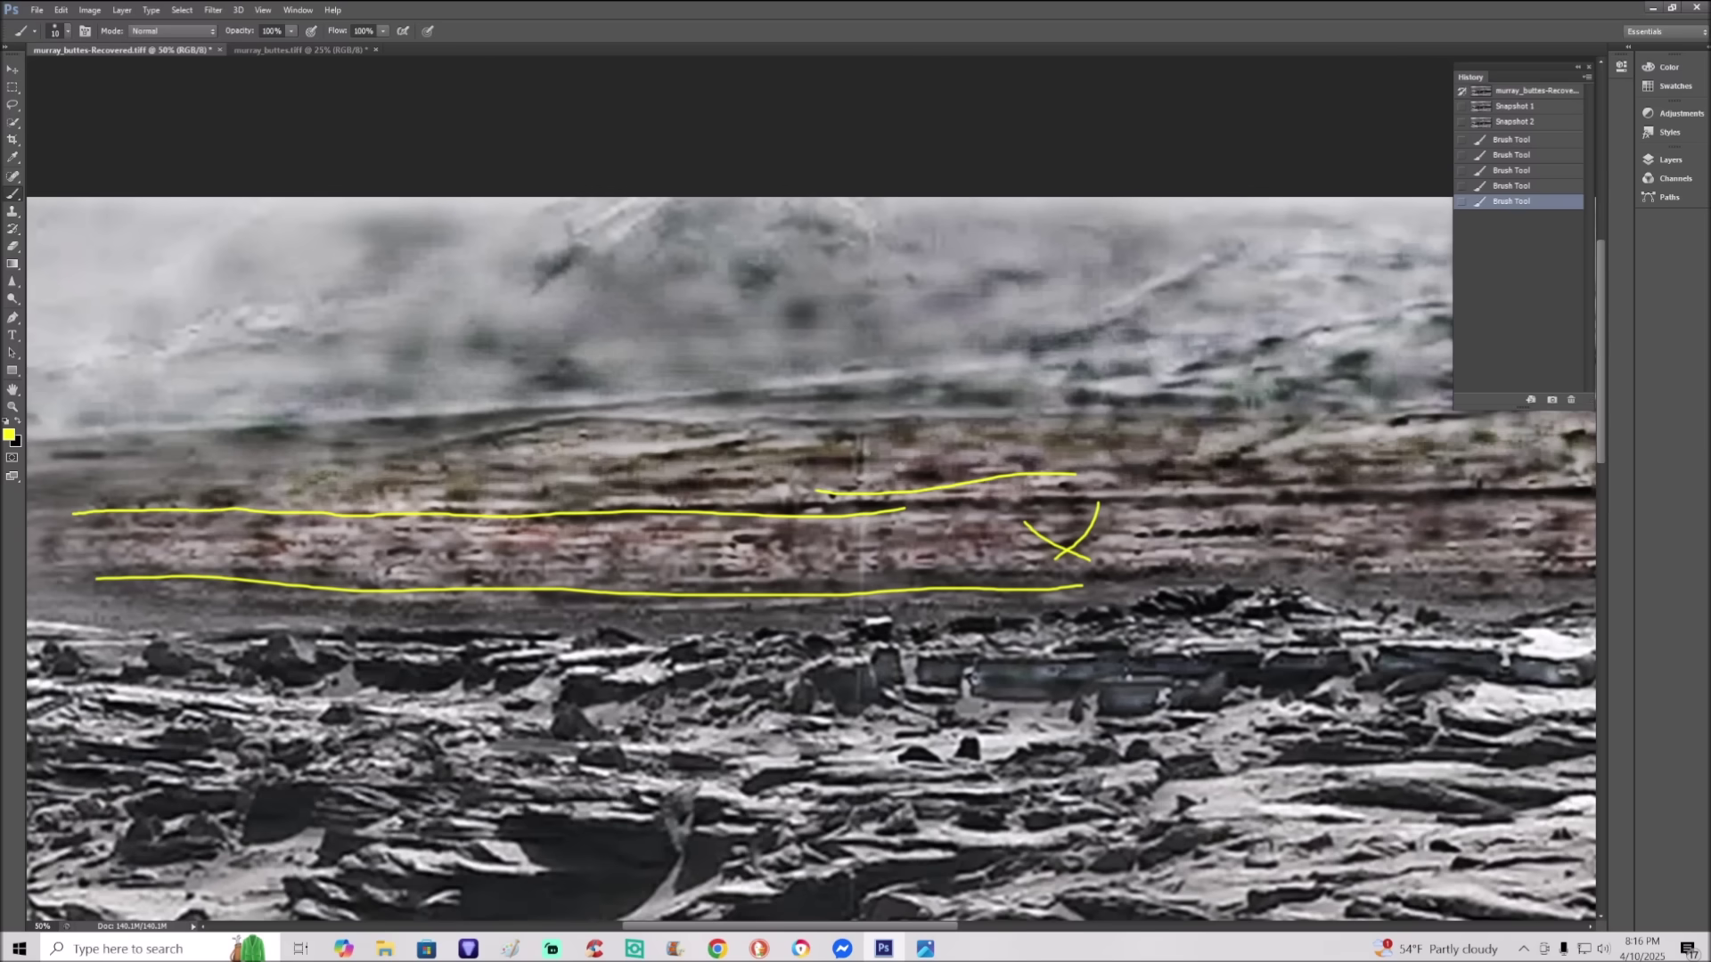
Step: Revert to Snapshot 2, zoom out to 33.33%, and switch to the original murray_buttes.tiff document
click(1556, 122)
key(ctrl+minus)
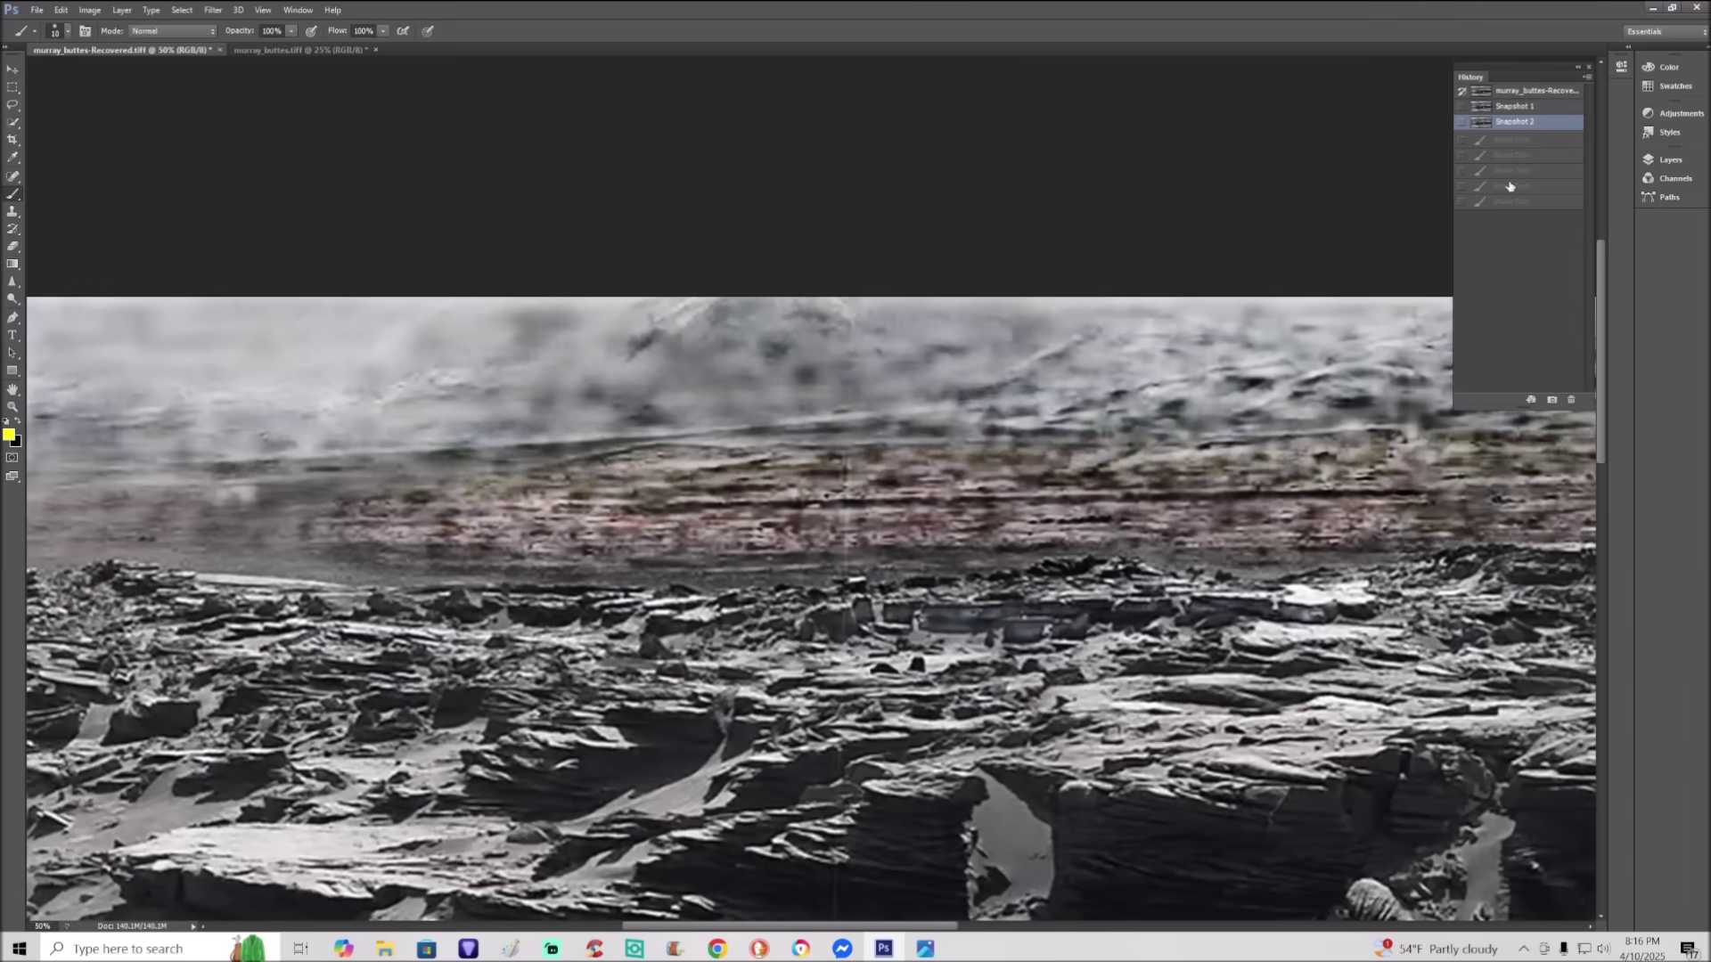
click(294, 50)
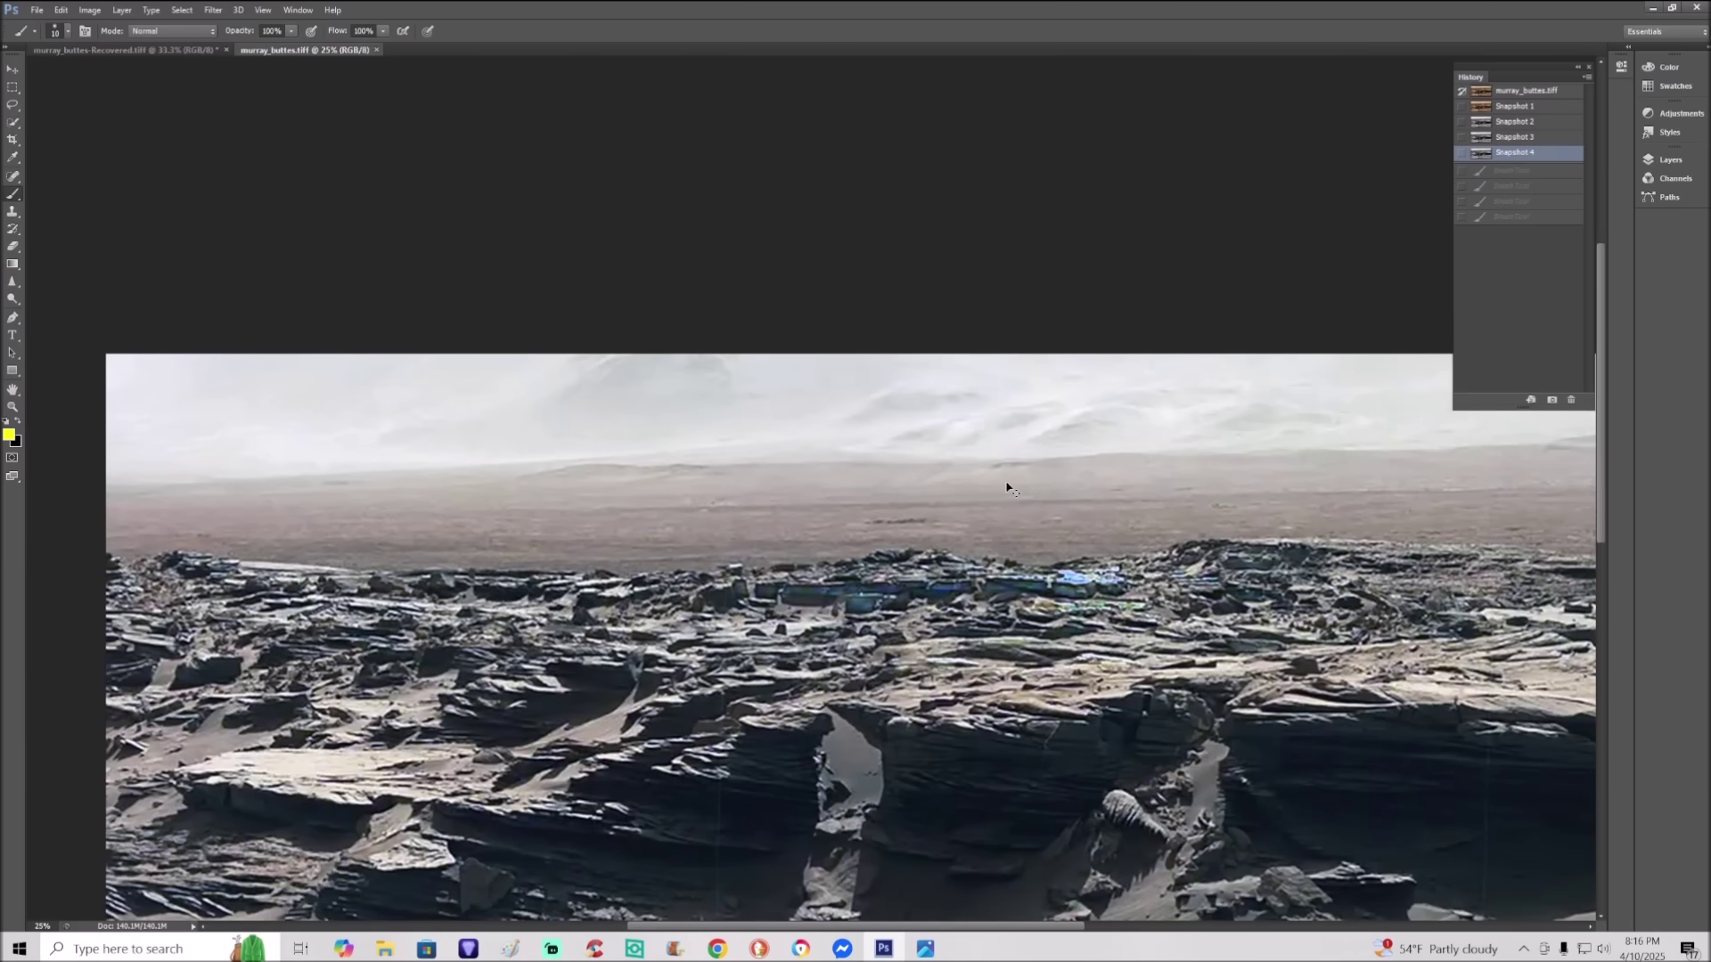
scroll(1007, 488, up, 2)
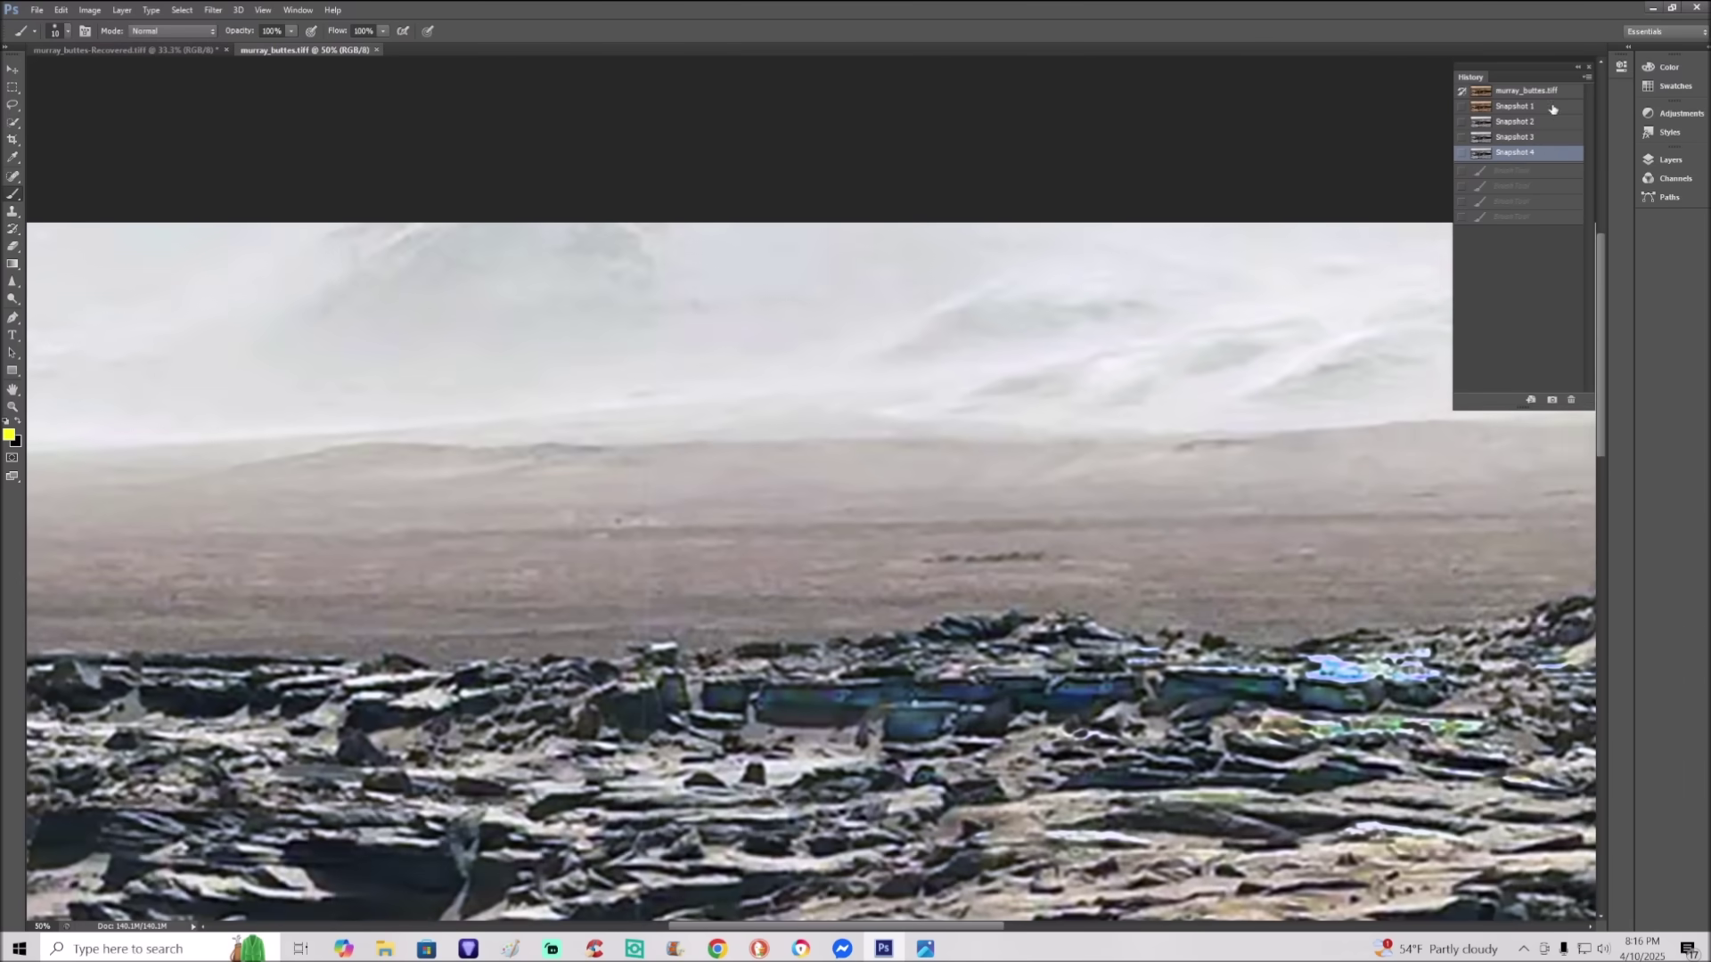
click(1554, 107)
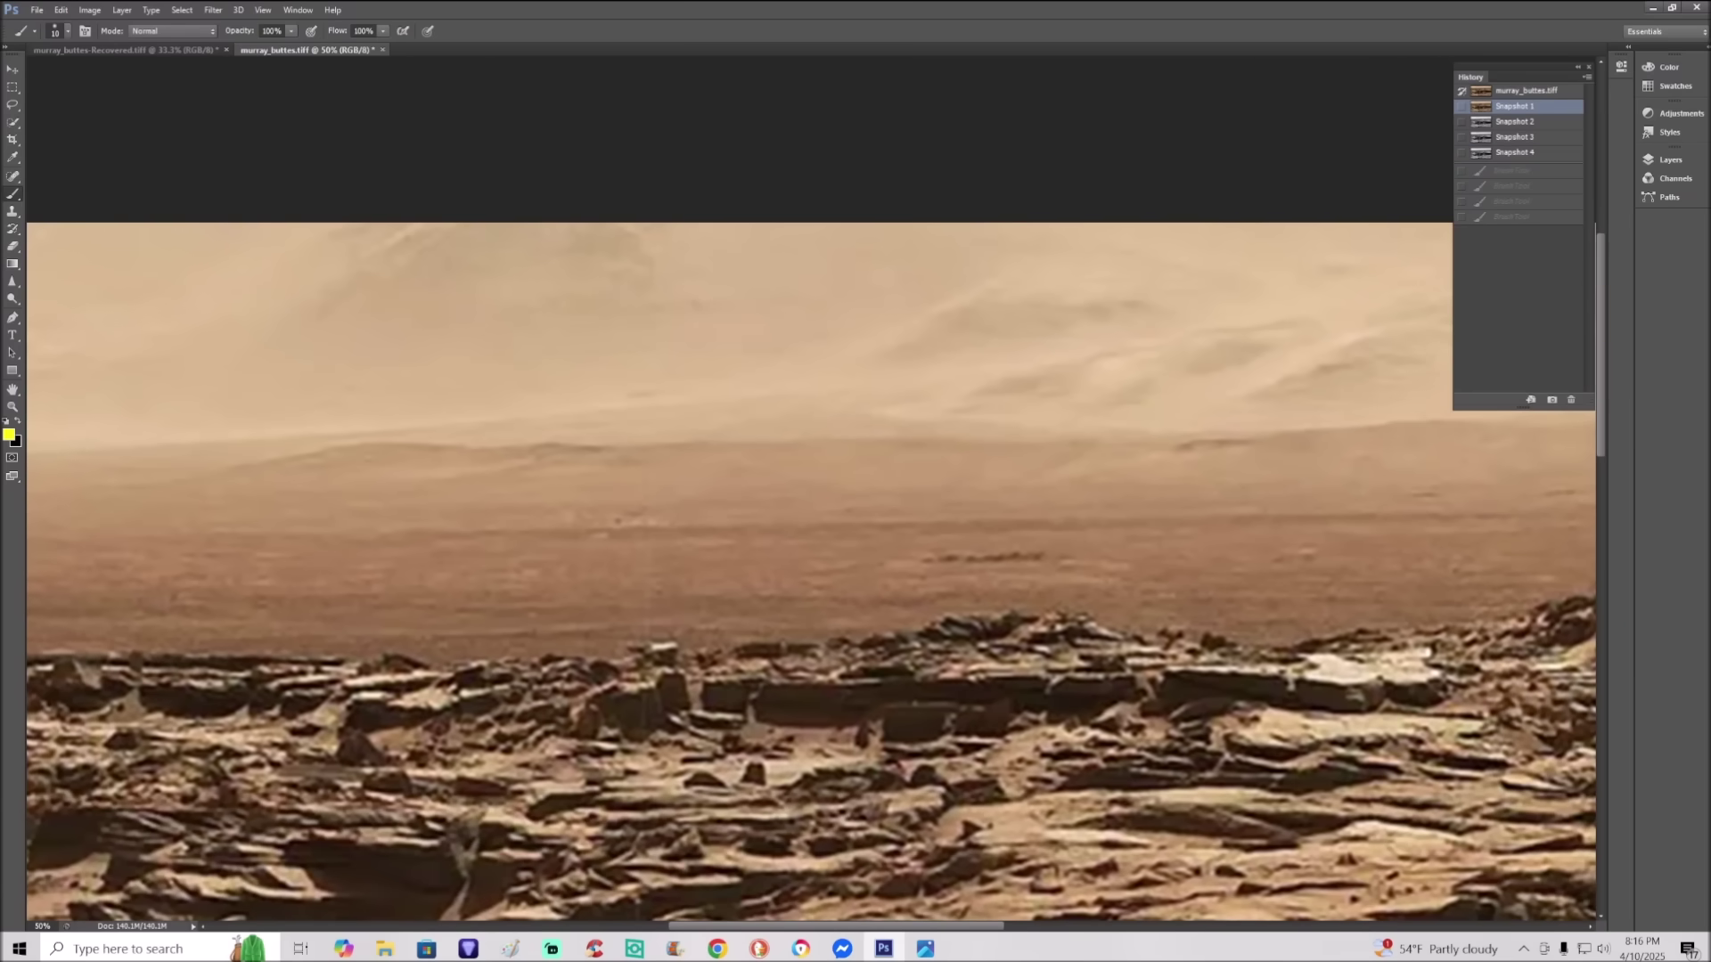
mouse_move(203, 536)
mouse_down()
mouse_move(536, 542)
mouse_move(1540, 505)
mouse_up()
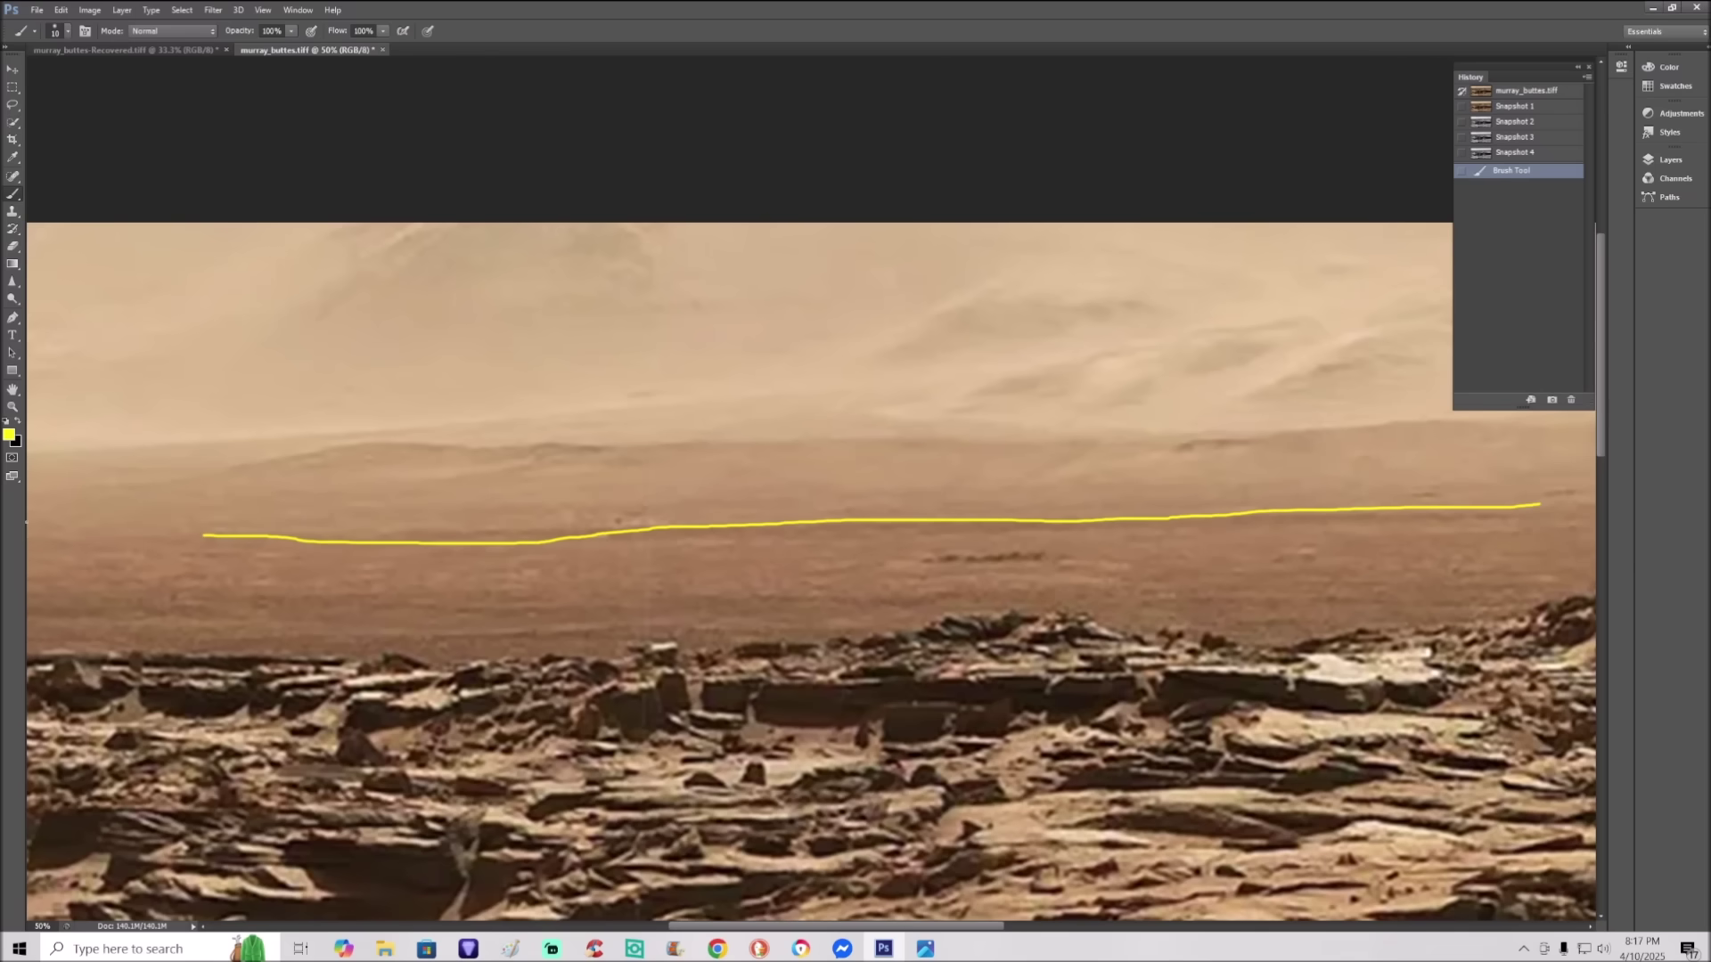
click(1535, 155)
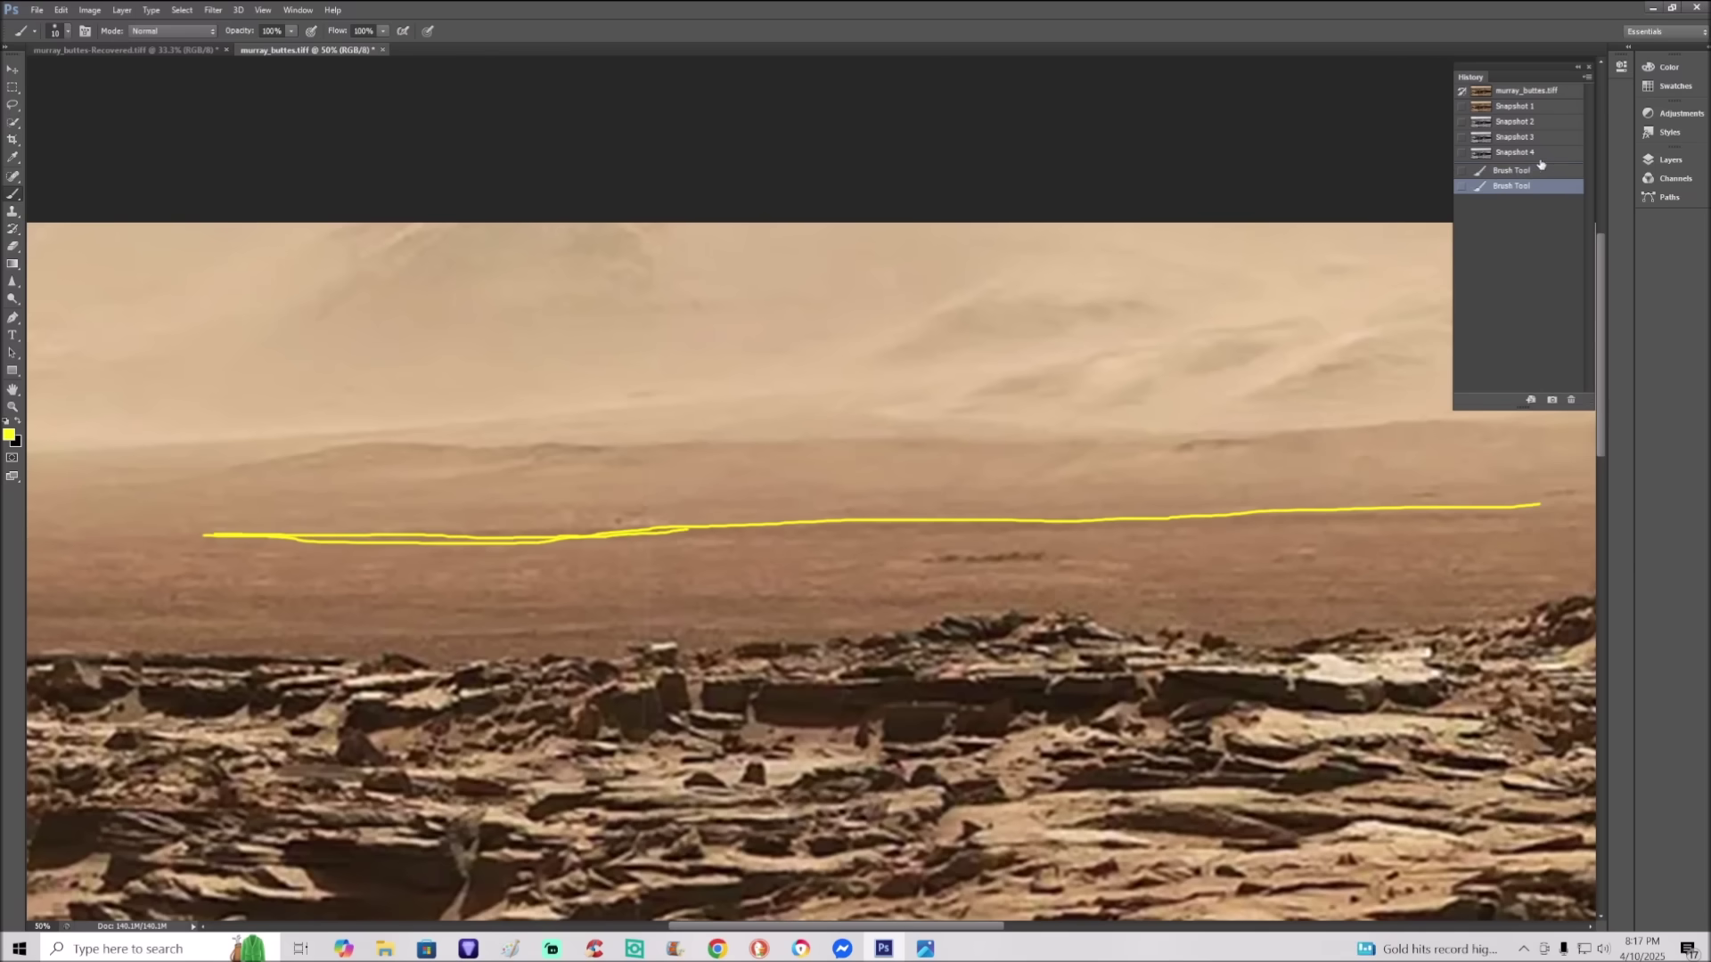
Step: Return to murray_buttes-Recovered.tiff and circle the row of flat rock blocks in yellow
click(207, 49)
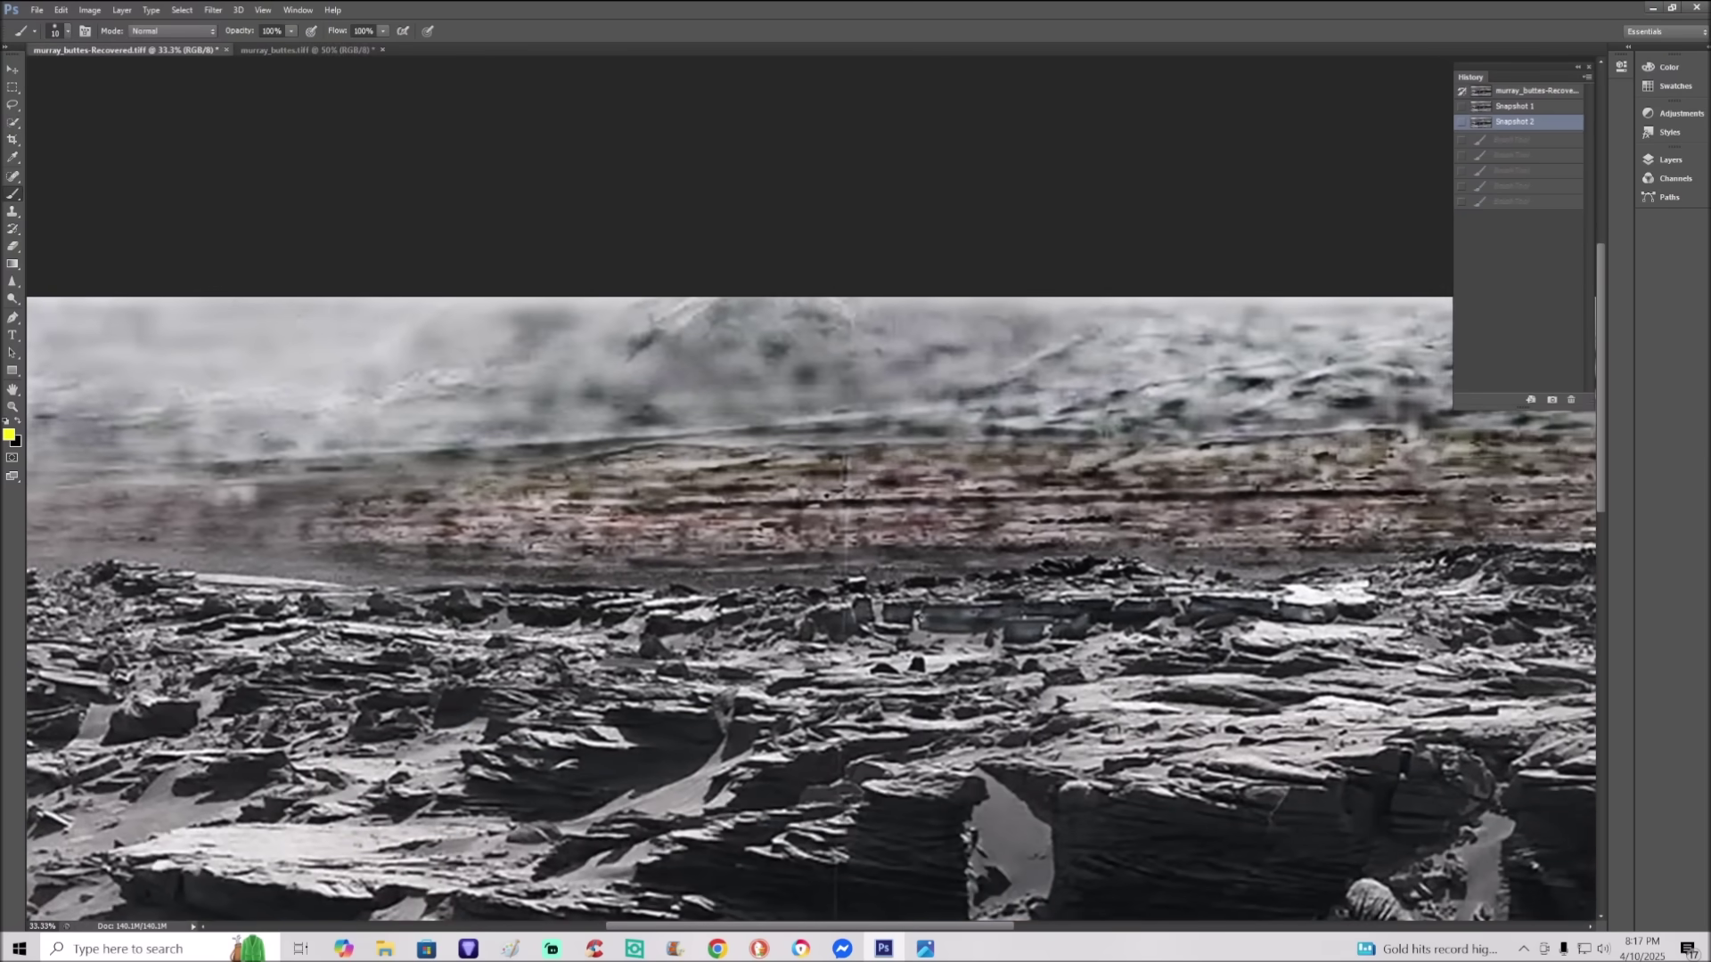
drag(904, 930, 1006, 930)
scroll(802, 610, up, 2)
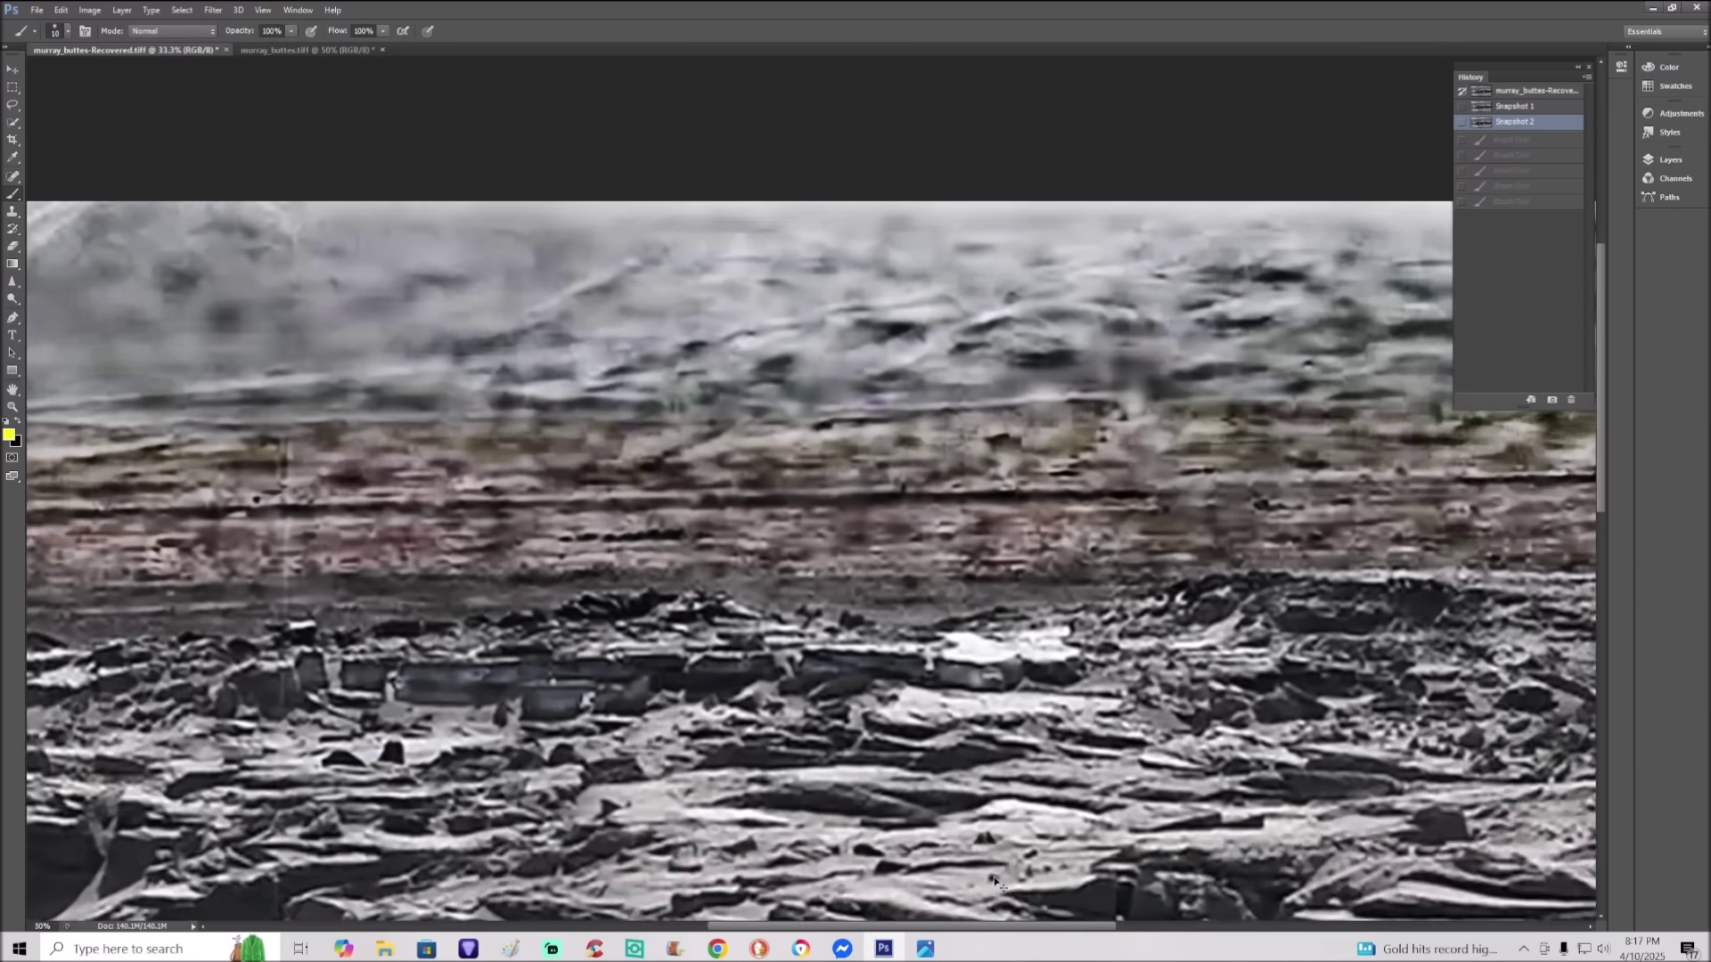
mouse_move(749, 541)
mouse_down()
mouse_move(209, 713)
mouse_move(767, 727)
mouse_move(1181, 692)
mouse_move(1078, 523)
mouse_move(599, 535)
mouse_up()
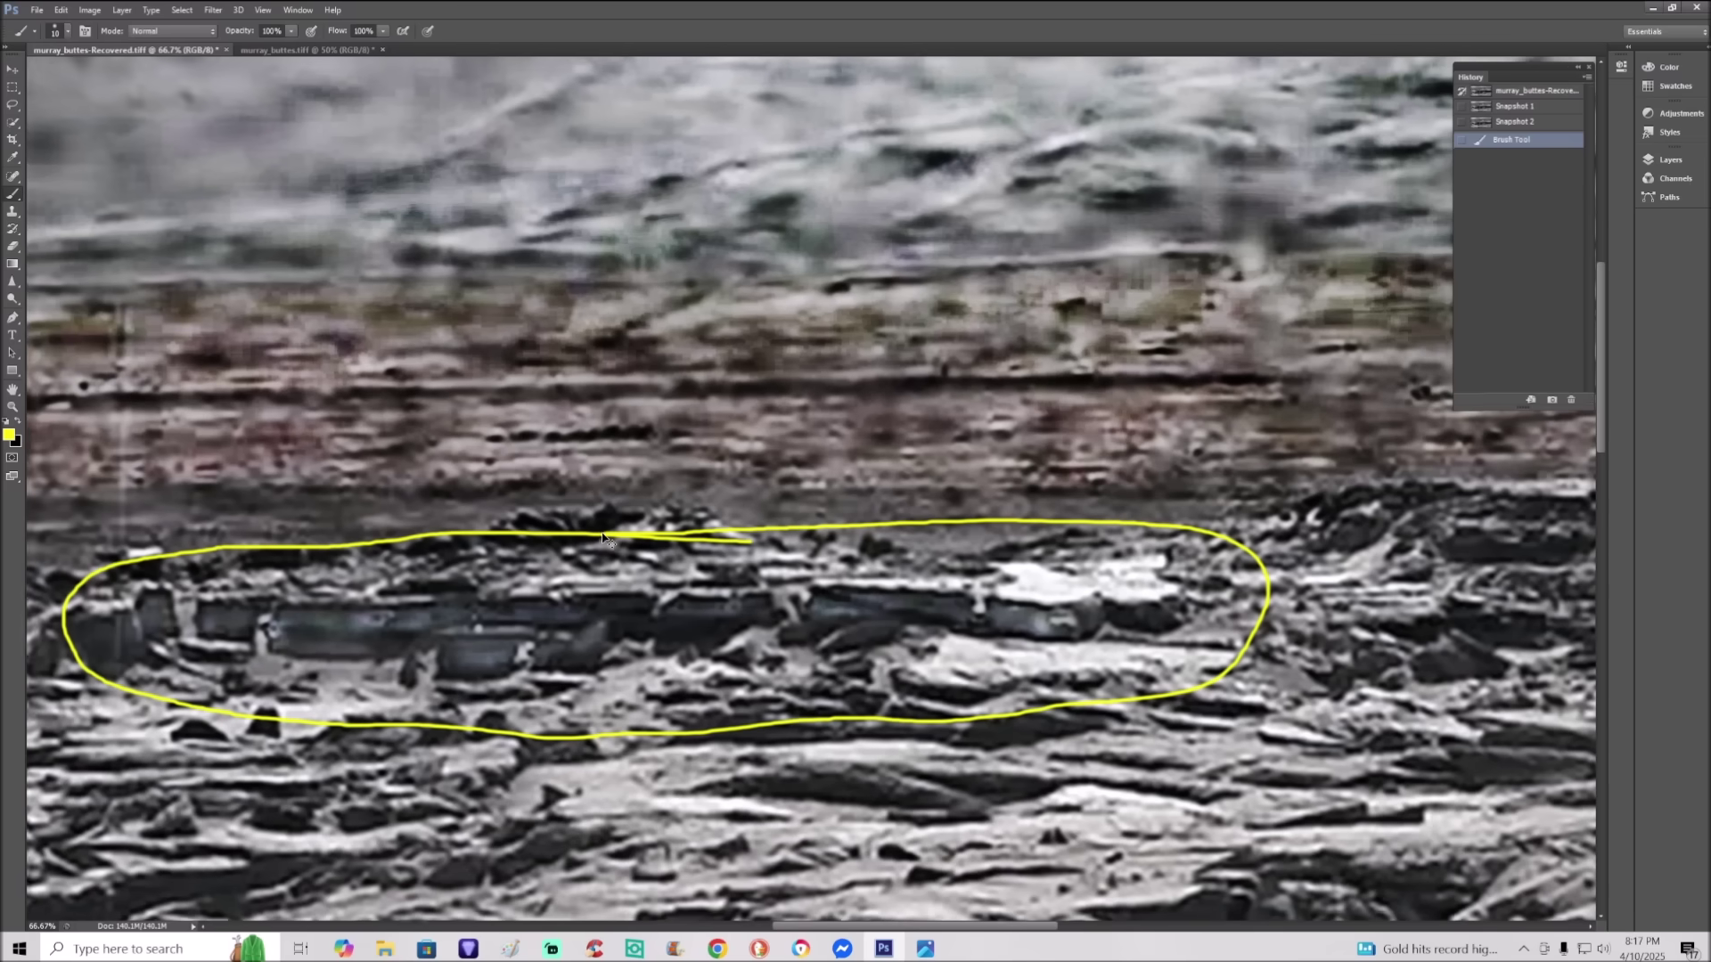
Step: Revert the image to Snapshot 1 and zoom out to 25%
key(ctrl+minus)
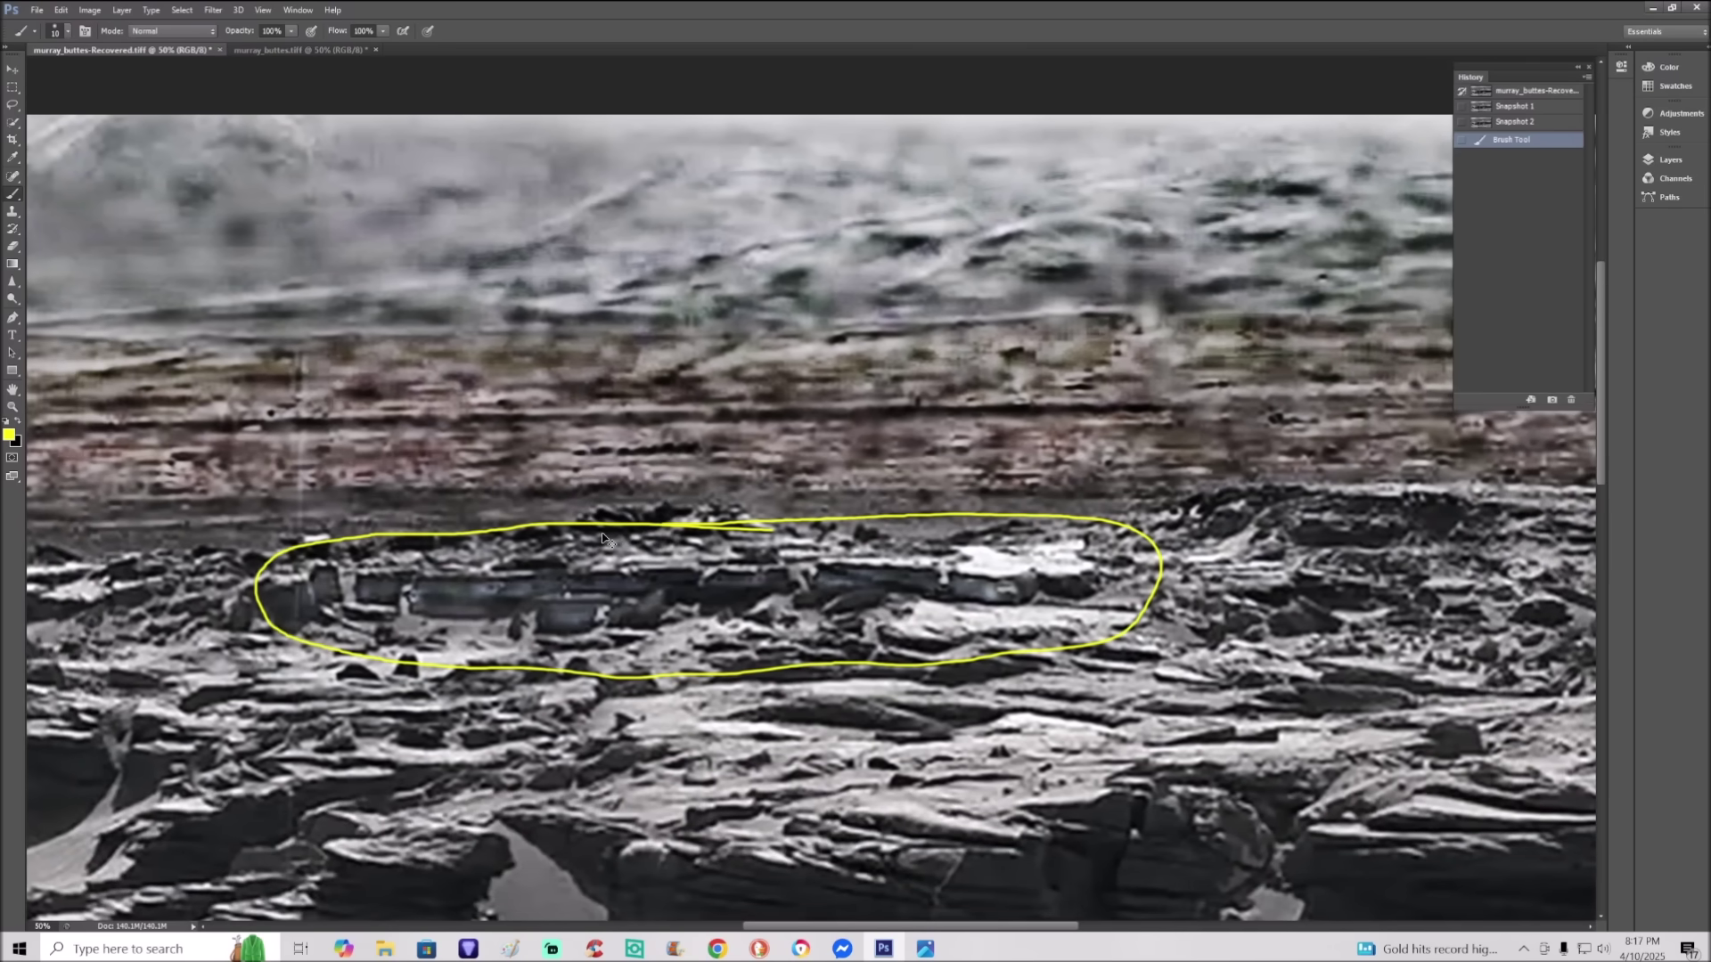
key(ctrl+minus)
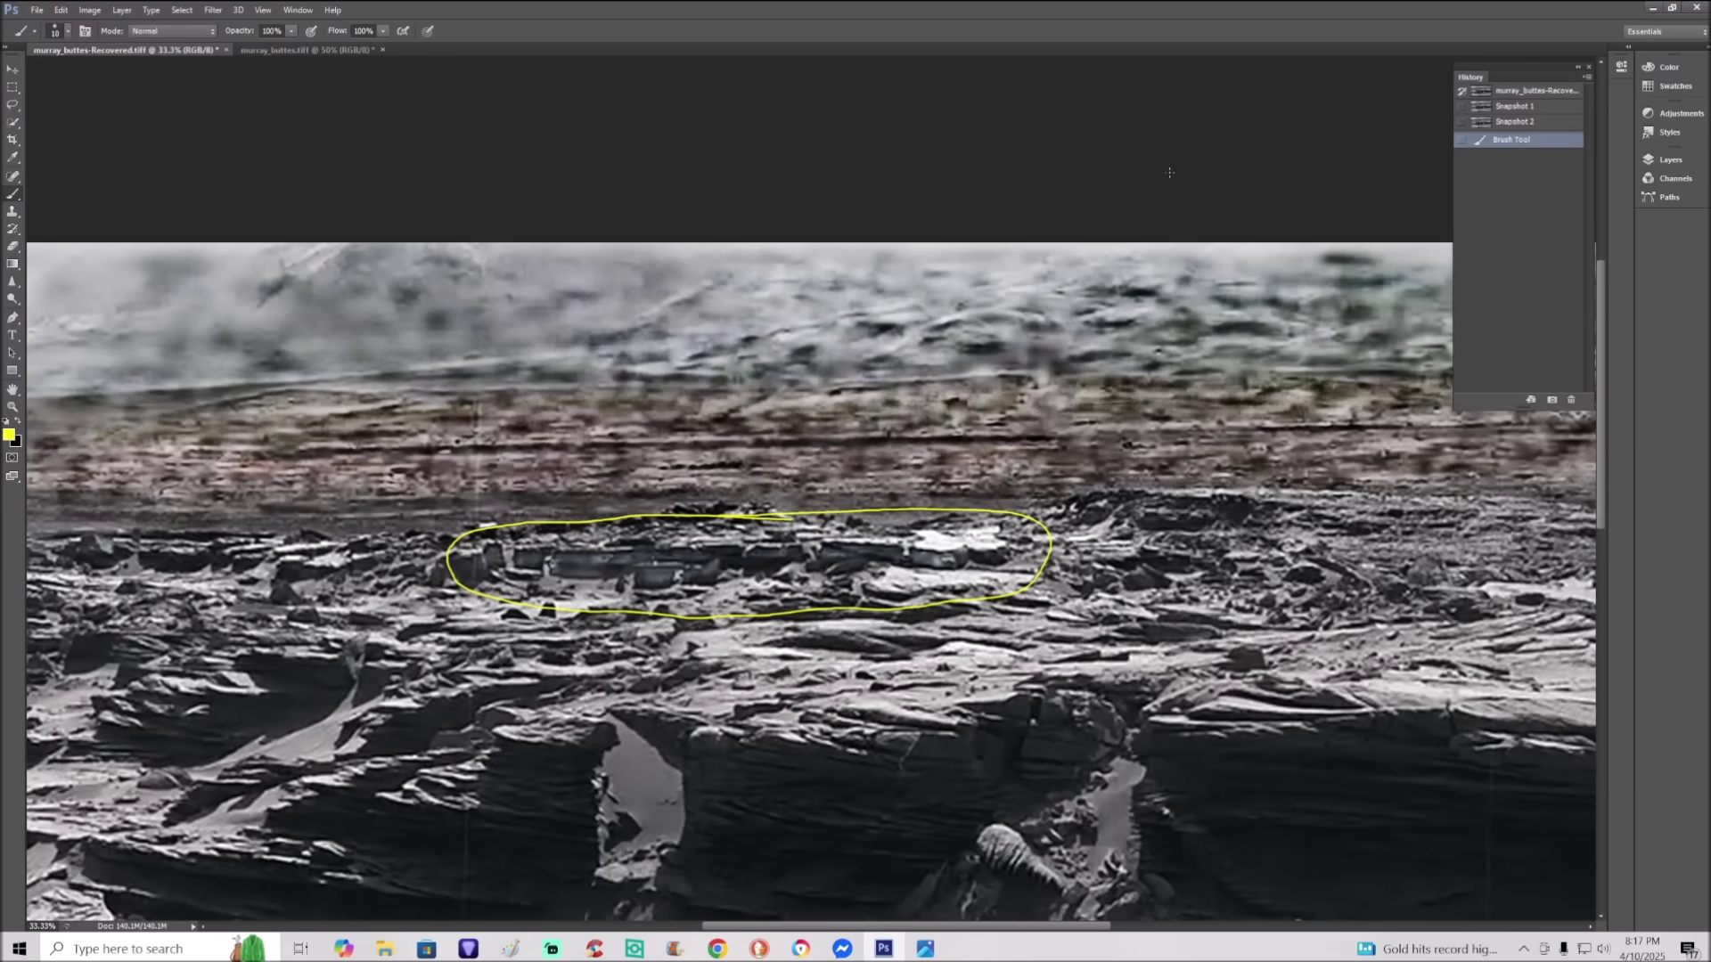
click(1515, 106)
key(ctrl+minus)
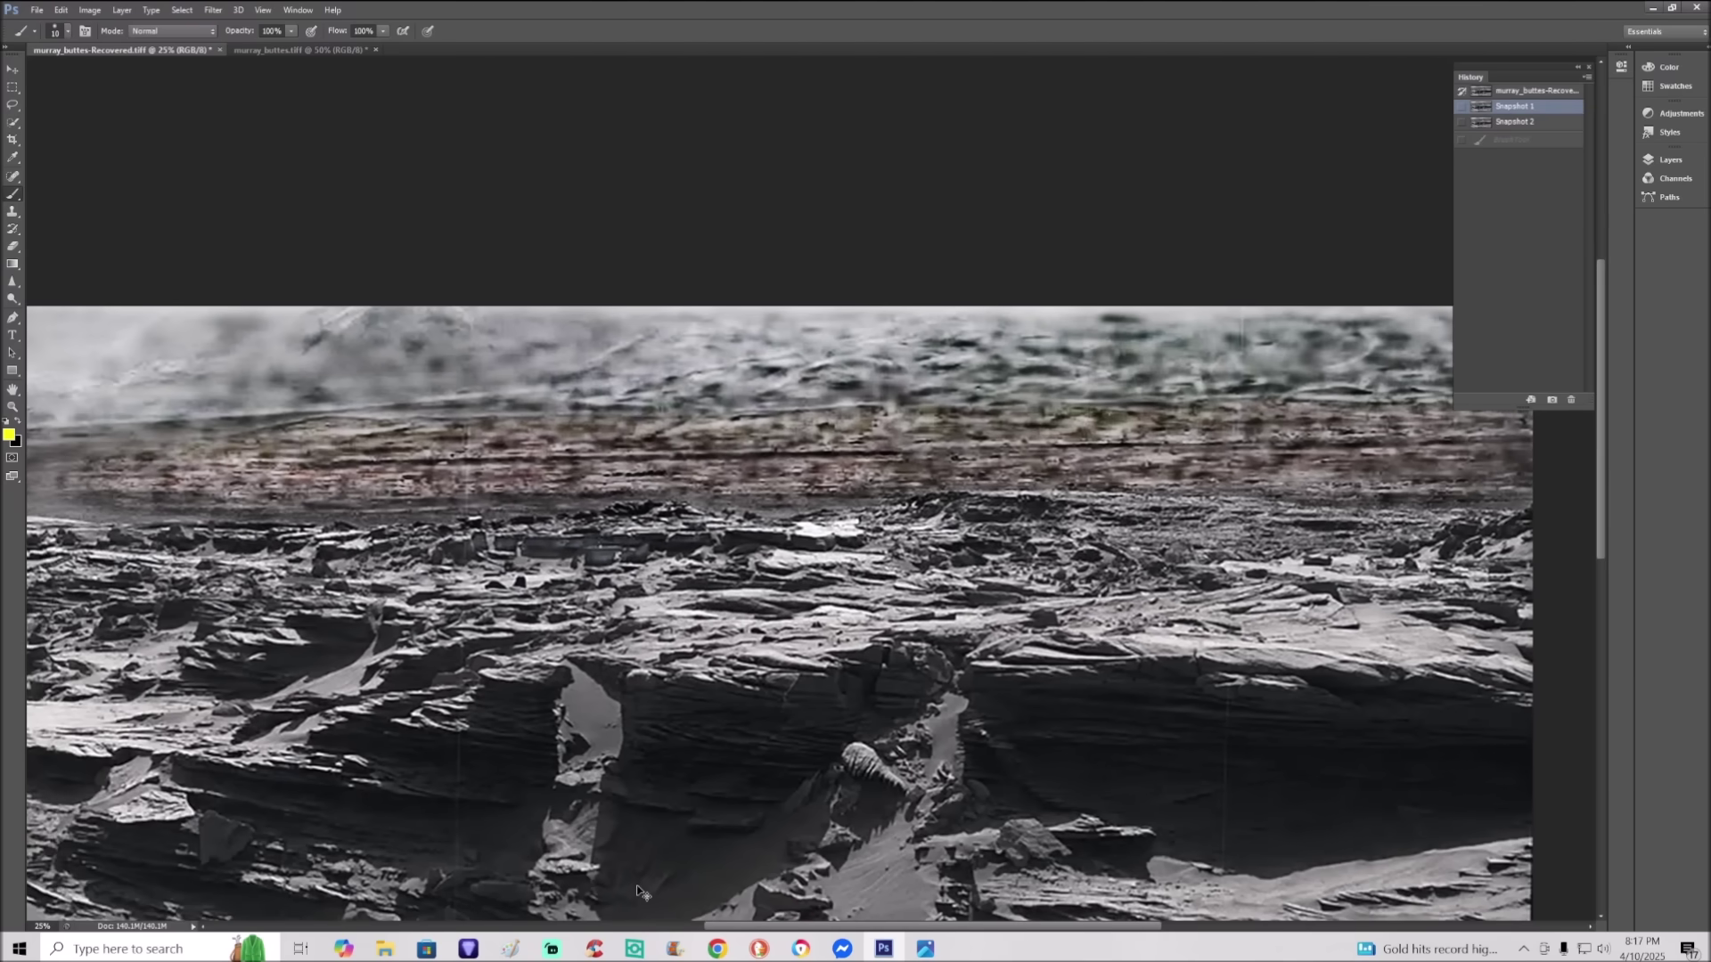
Step: At 50% zoom, circle a hazy-band spot and sketch a U with a base line, then revert to Snapshot 2
key(ctrl+plus)
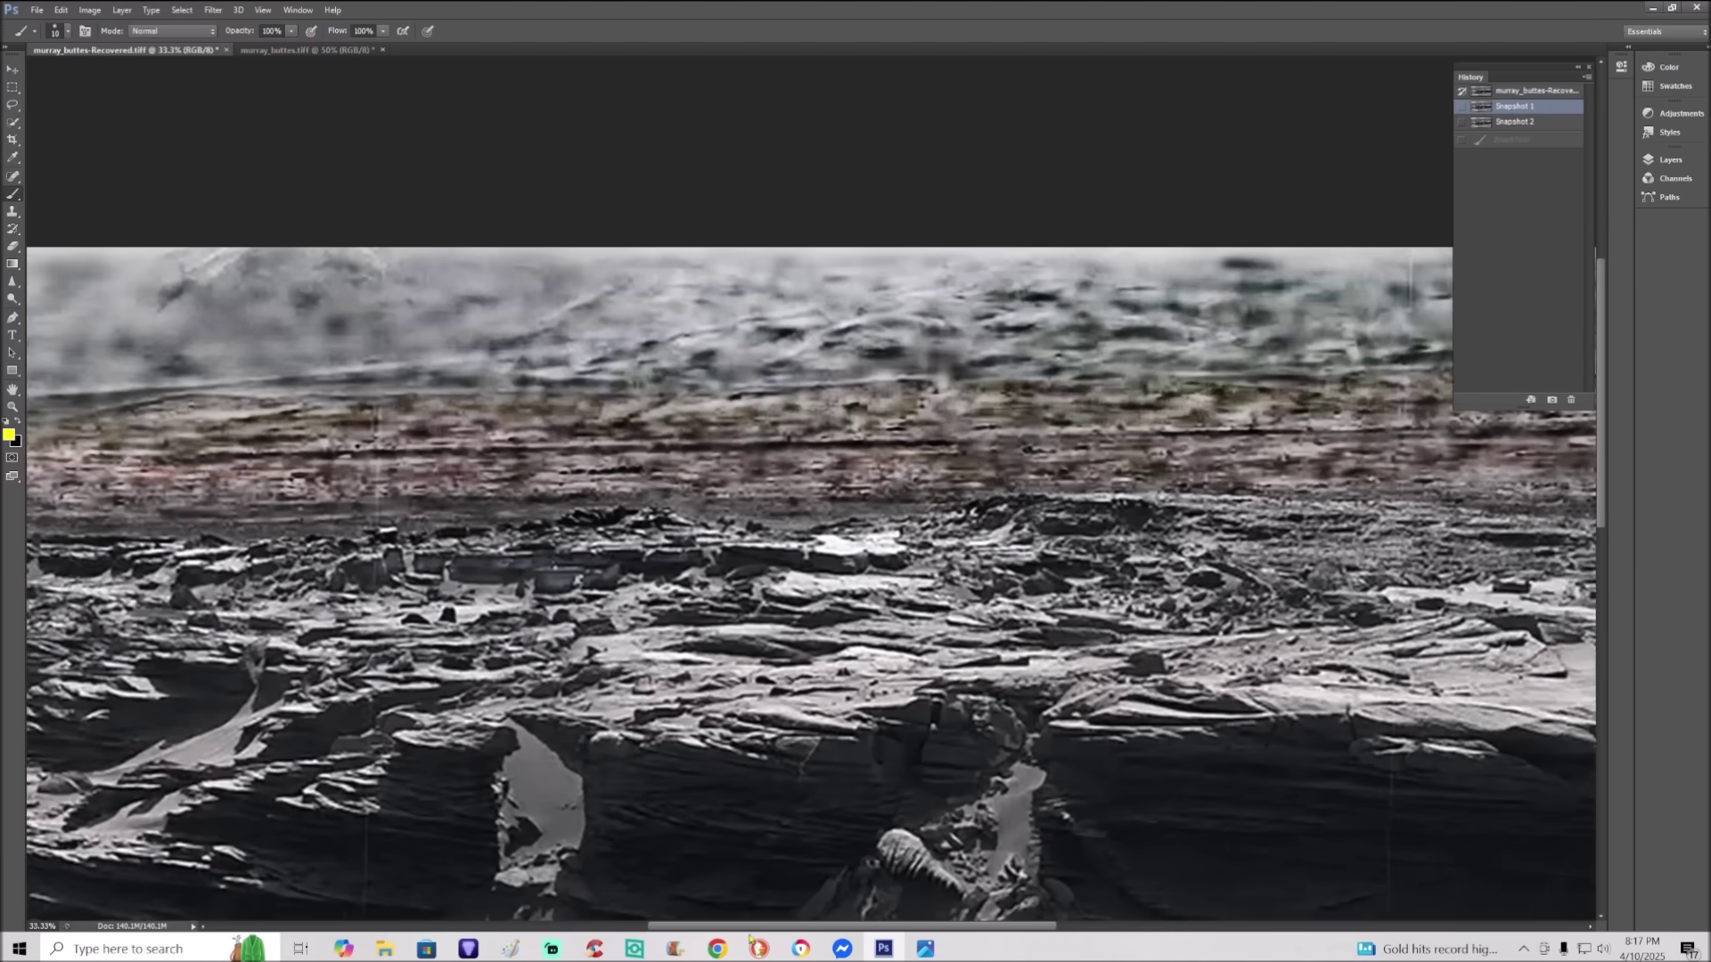
key(ctrl+plus)
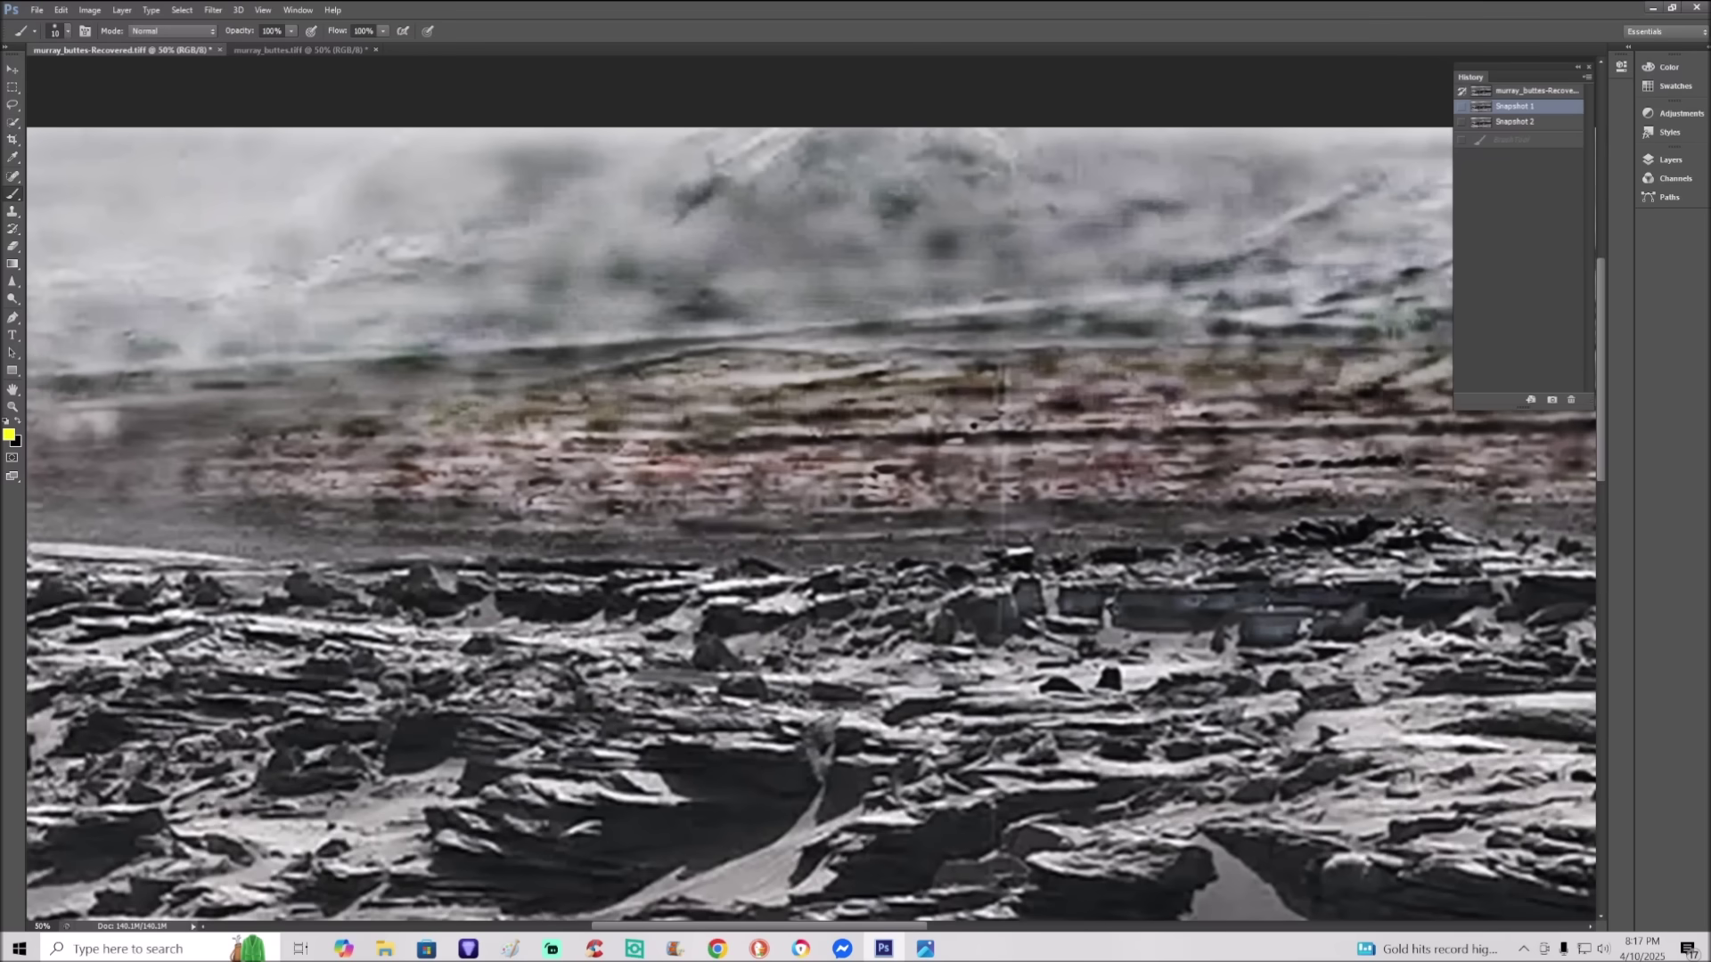
mouse_move(876, 457)
mouse_down()
mouse_move(772, 517)
mouse_move(899, 544)
mouse_move(949, 497)
mouse_move(882, 472)
mouse_up()
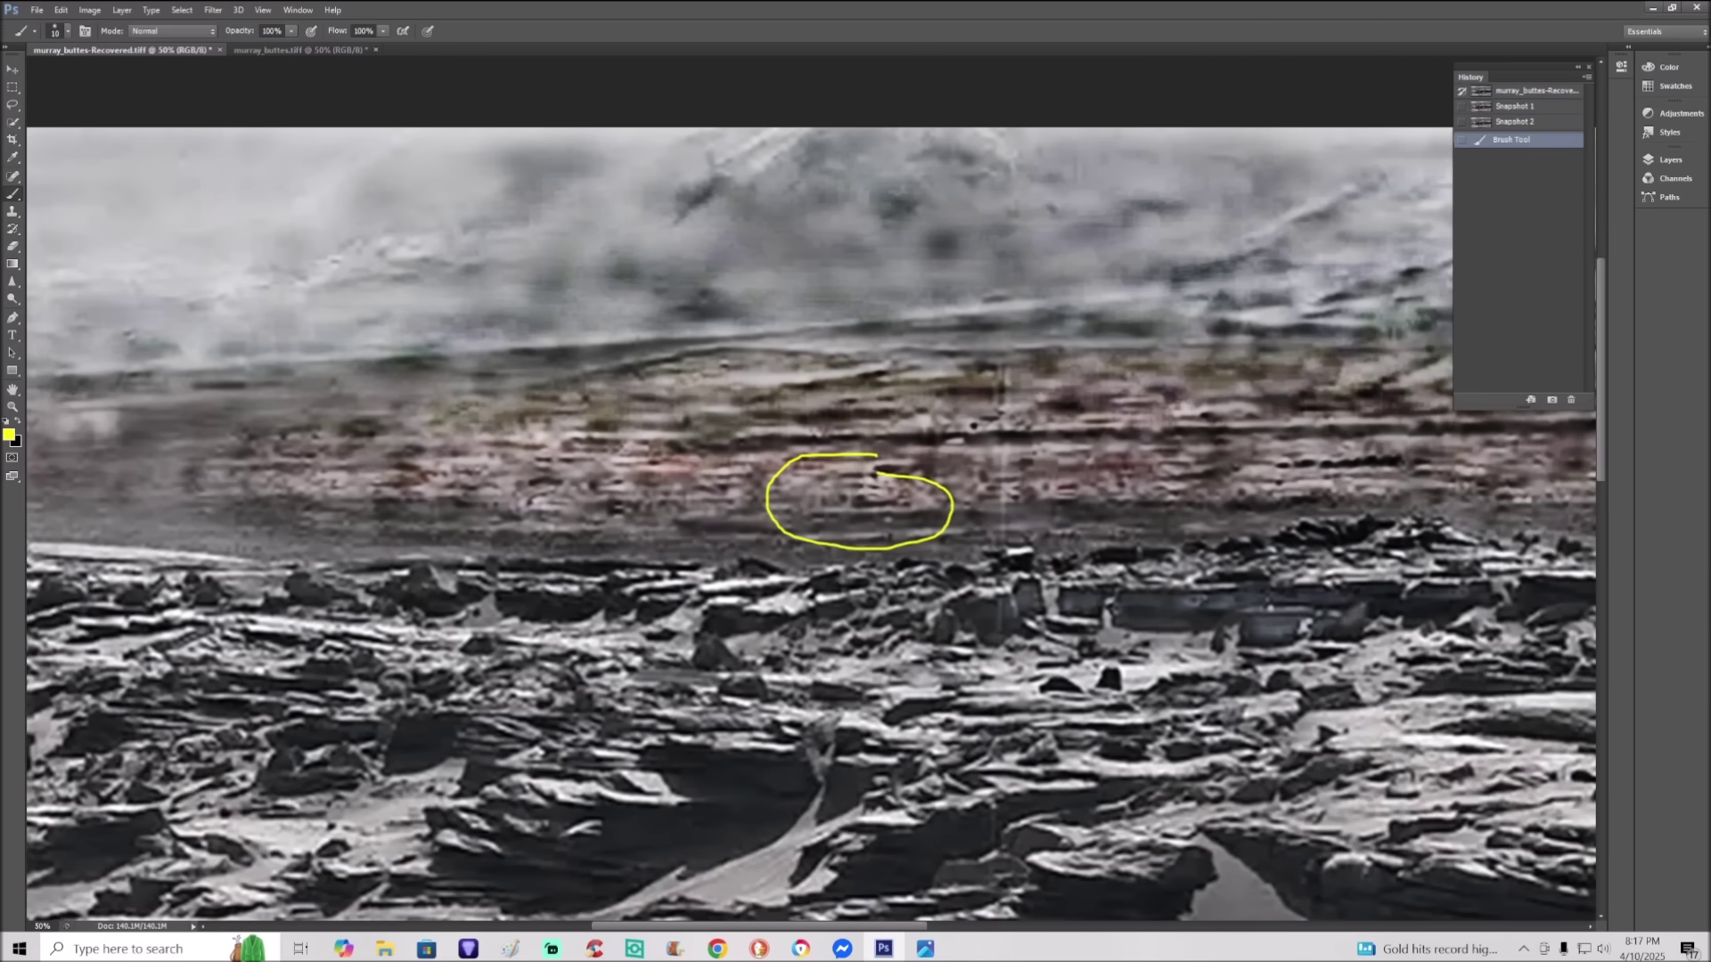
key(ctrl+plus)
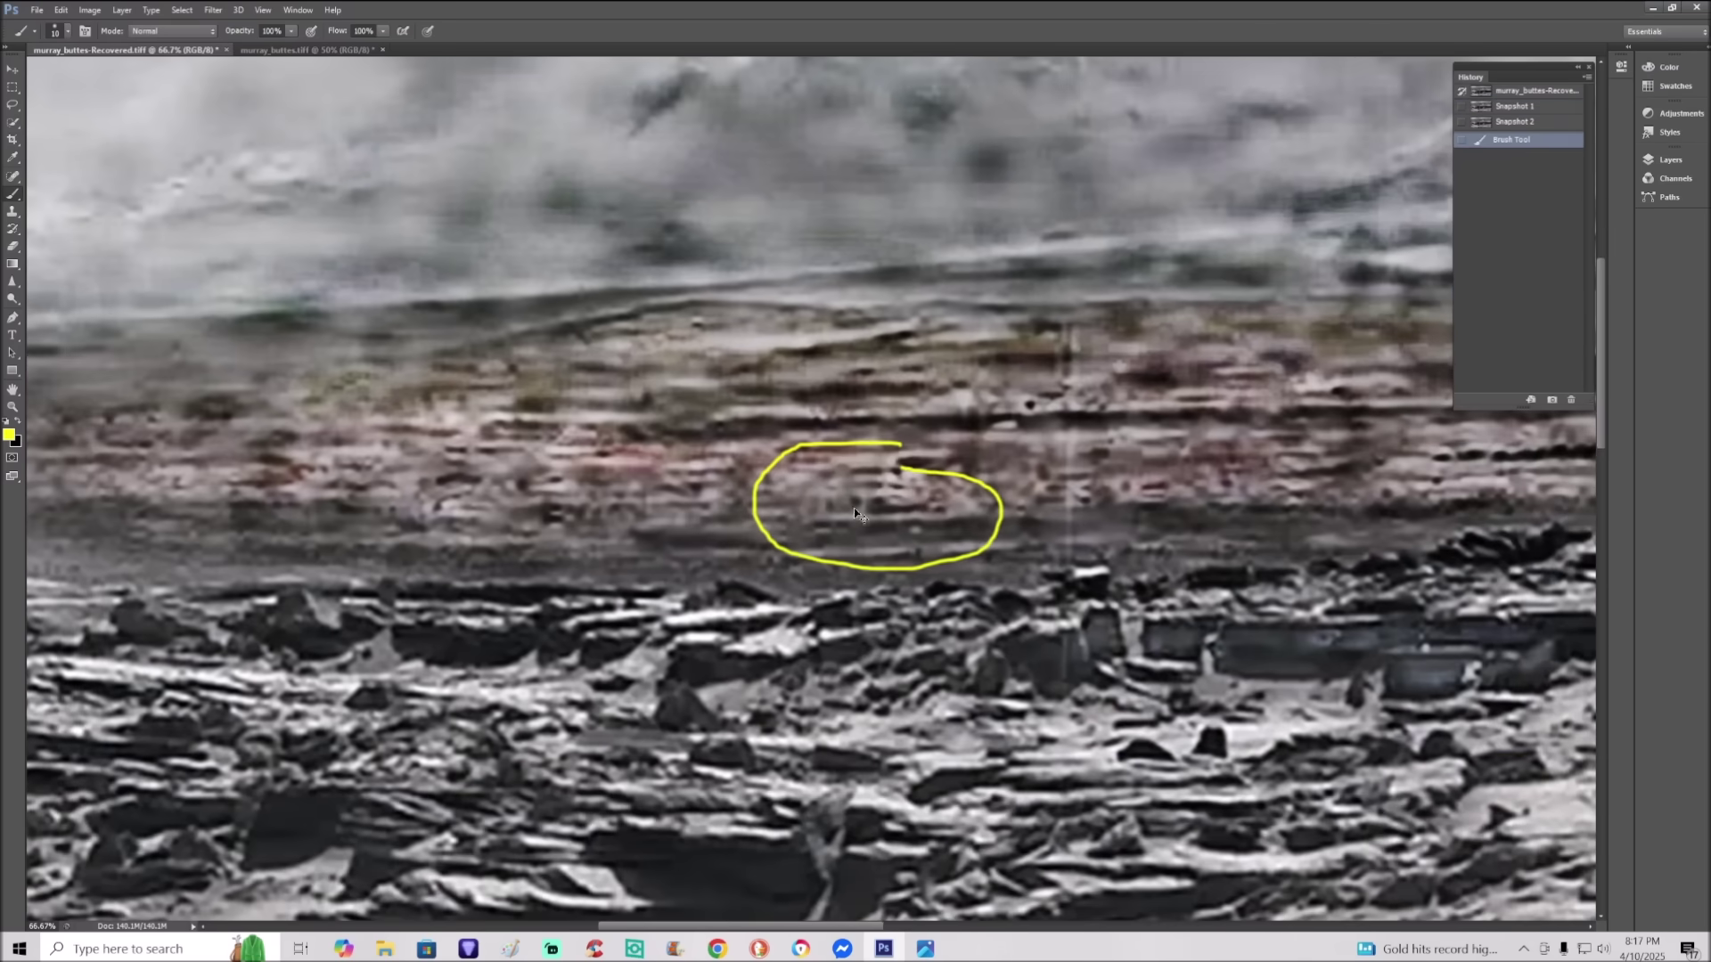
key(ctrl+plus)
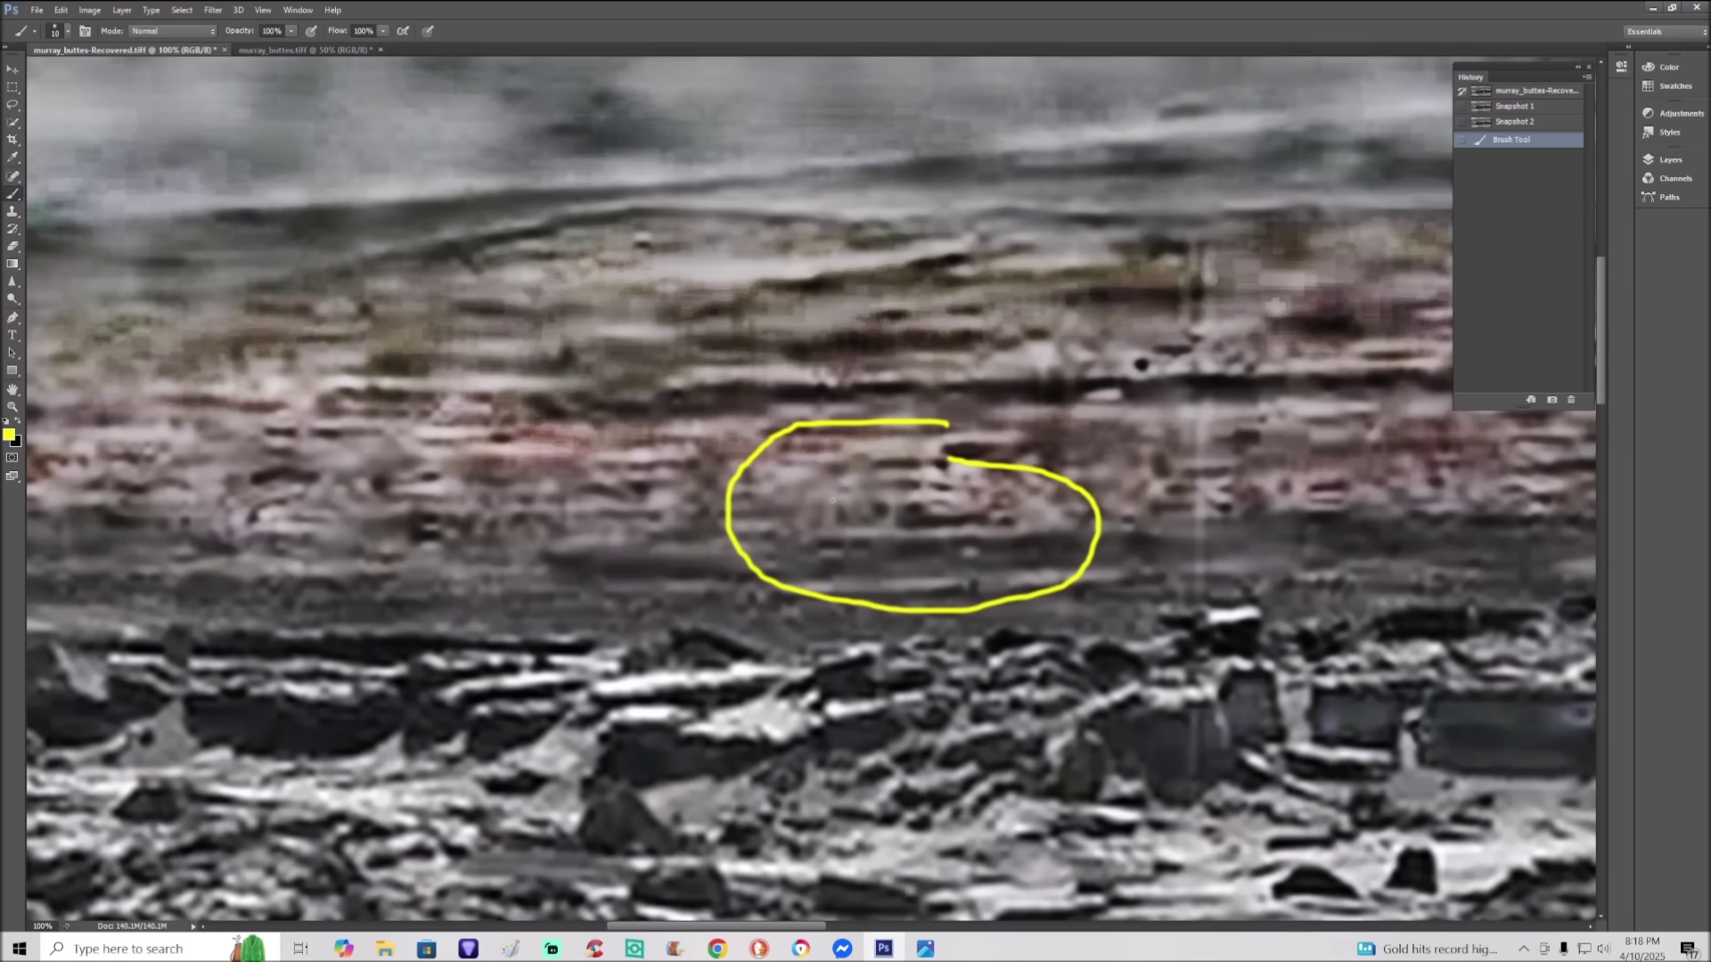
mouse_move(832, 499)
mouse_down()
mouse_move(835, 532)
mouse_move(870, 538)
mouse_move(899, 528)
mouse_move(899, 496)
mouse_up()
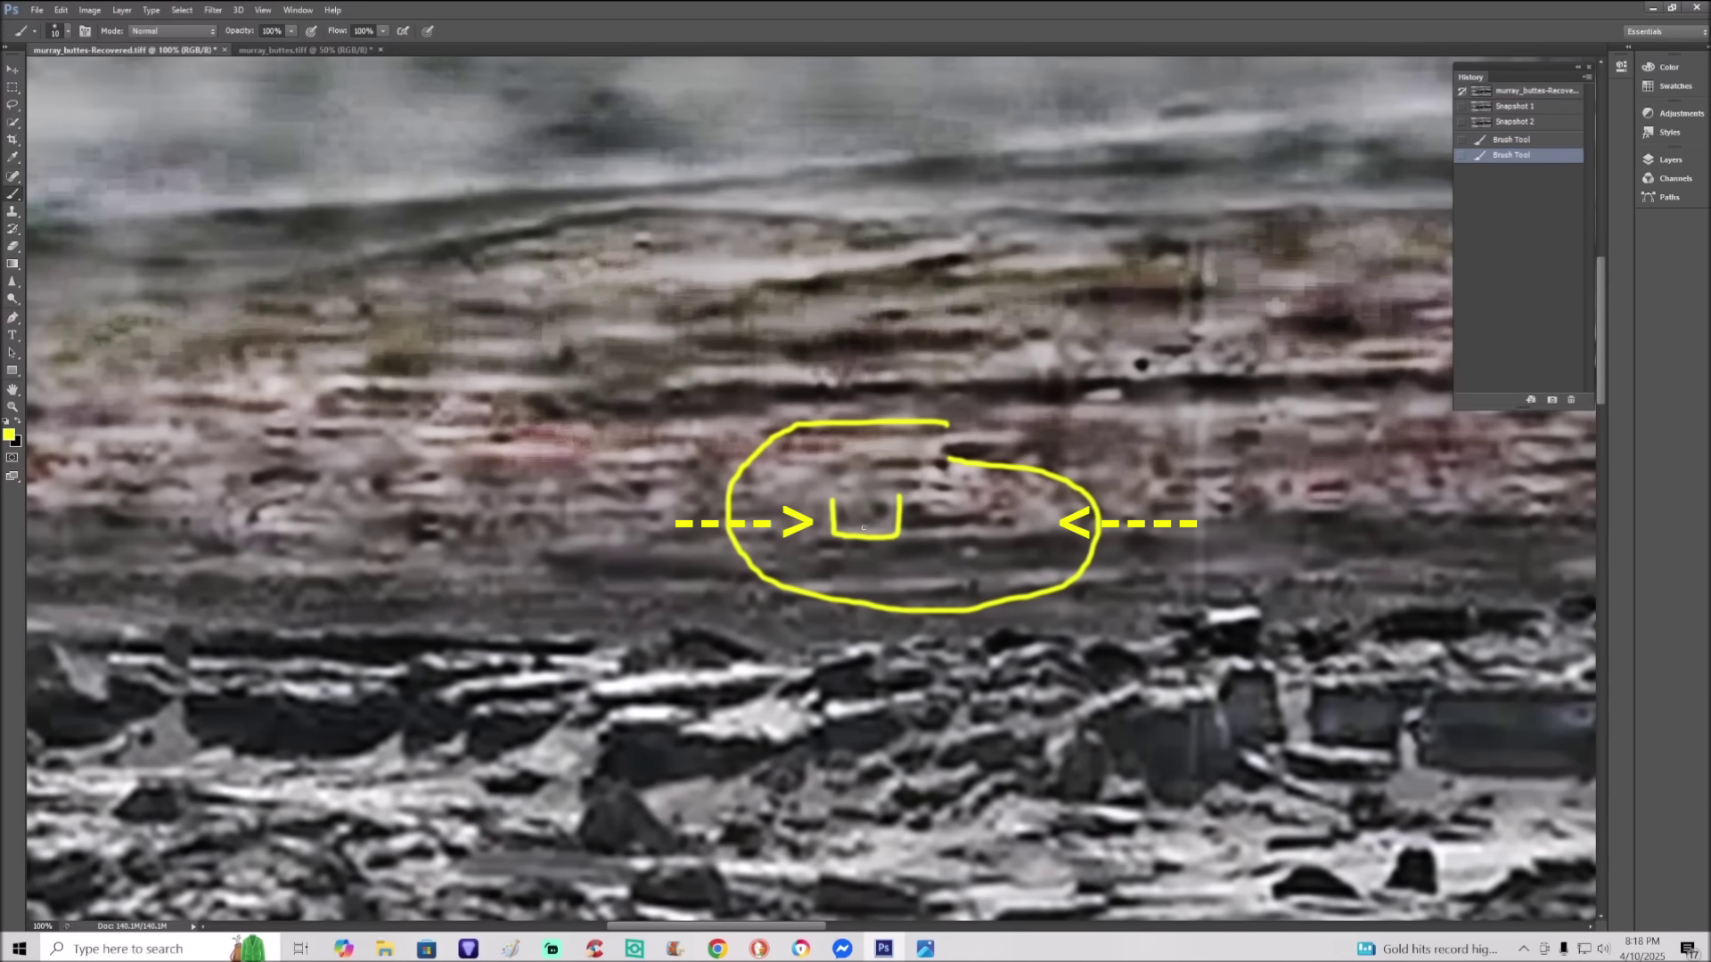
mouse_move(1023, 527)
mouse_down()
mouse_move(824, 535)
mouse_move(788, 556)
mouse_move(869, 540)
mouse_move(847, 542)
mouse_up()
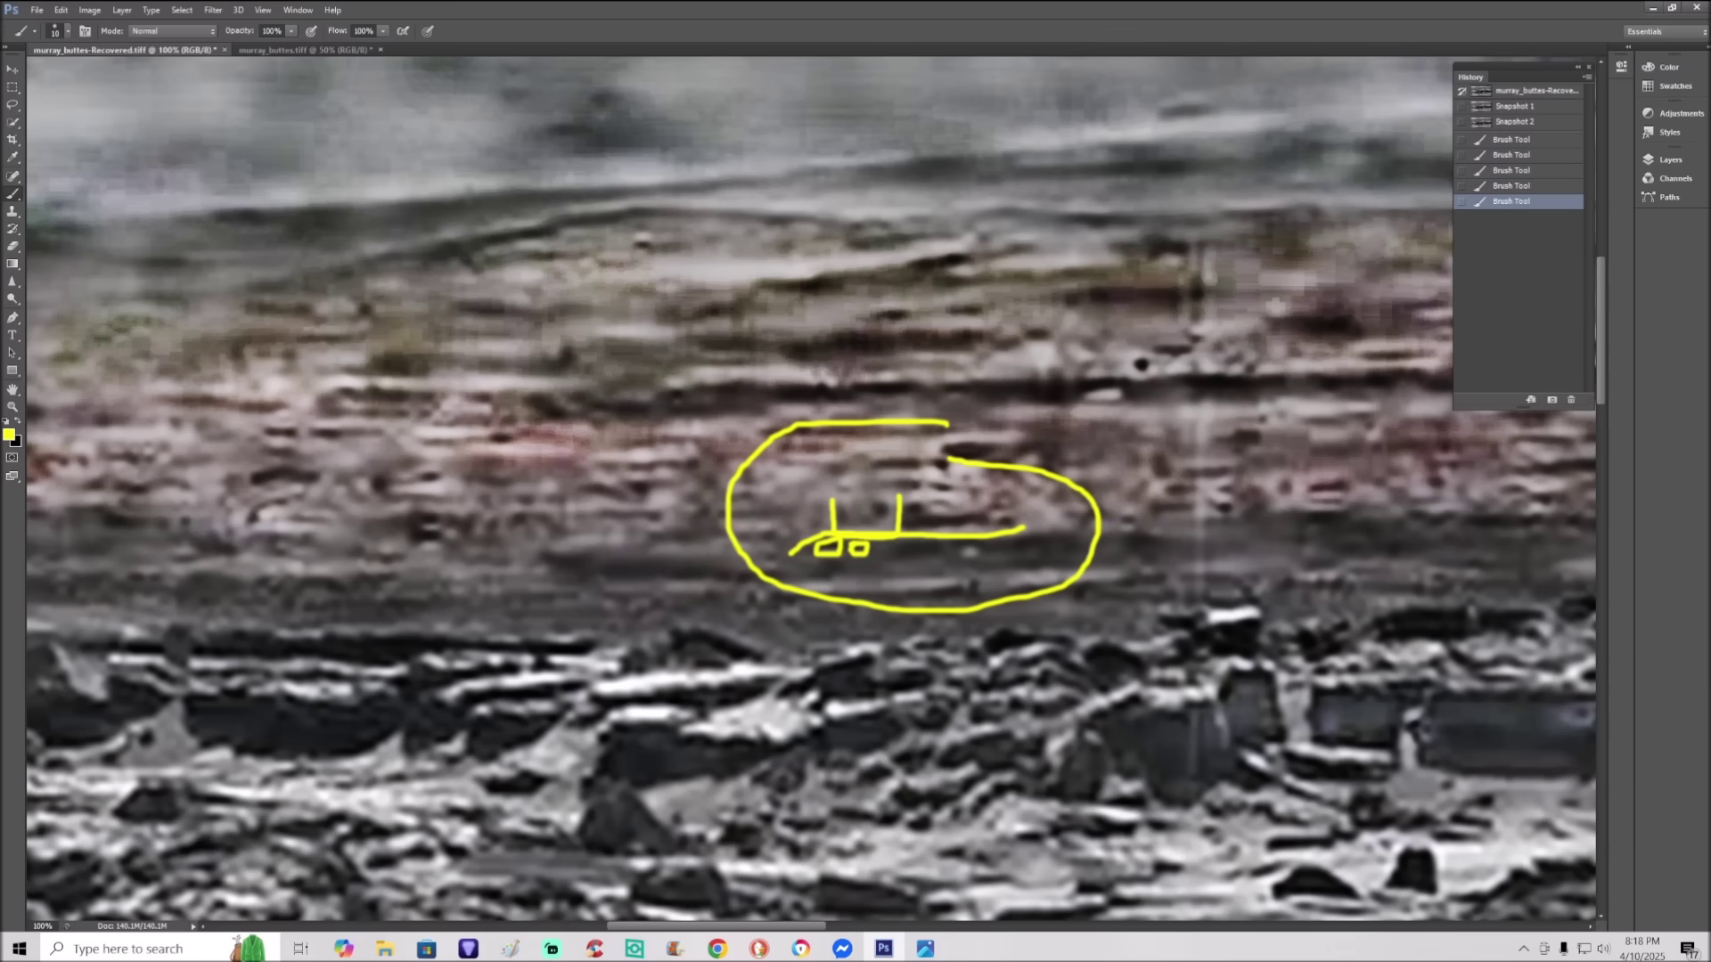
click(1558, 122)
Step: Circle the hazy-band spot again and add a second yellow circle to its left
mouse_move(882, 462)
mouse_down()
mouse_move(775, 508)
mouse_move(819, 593)
mouse_move(991, 572)
mouse_move(944, 474)
mouse_move(819, 467)
mouse_up()
key(ctrl+minus)
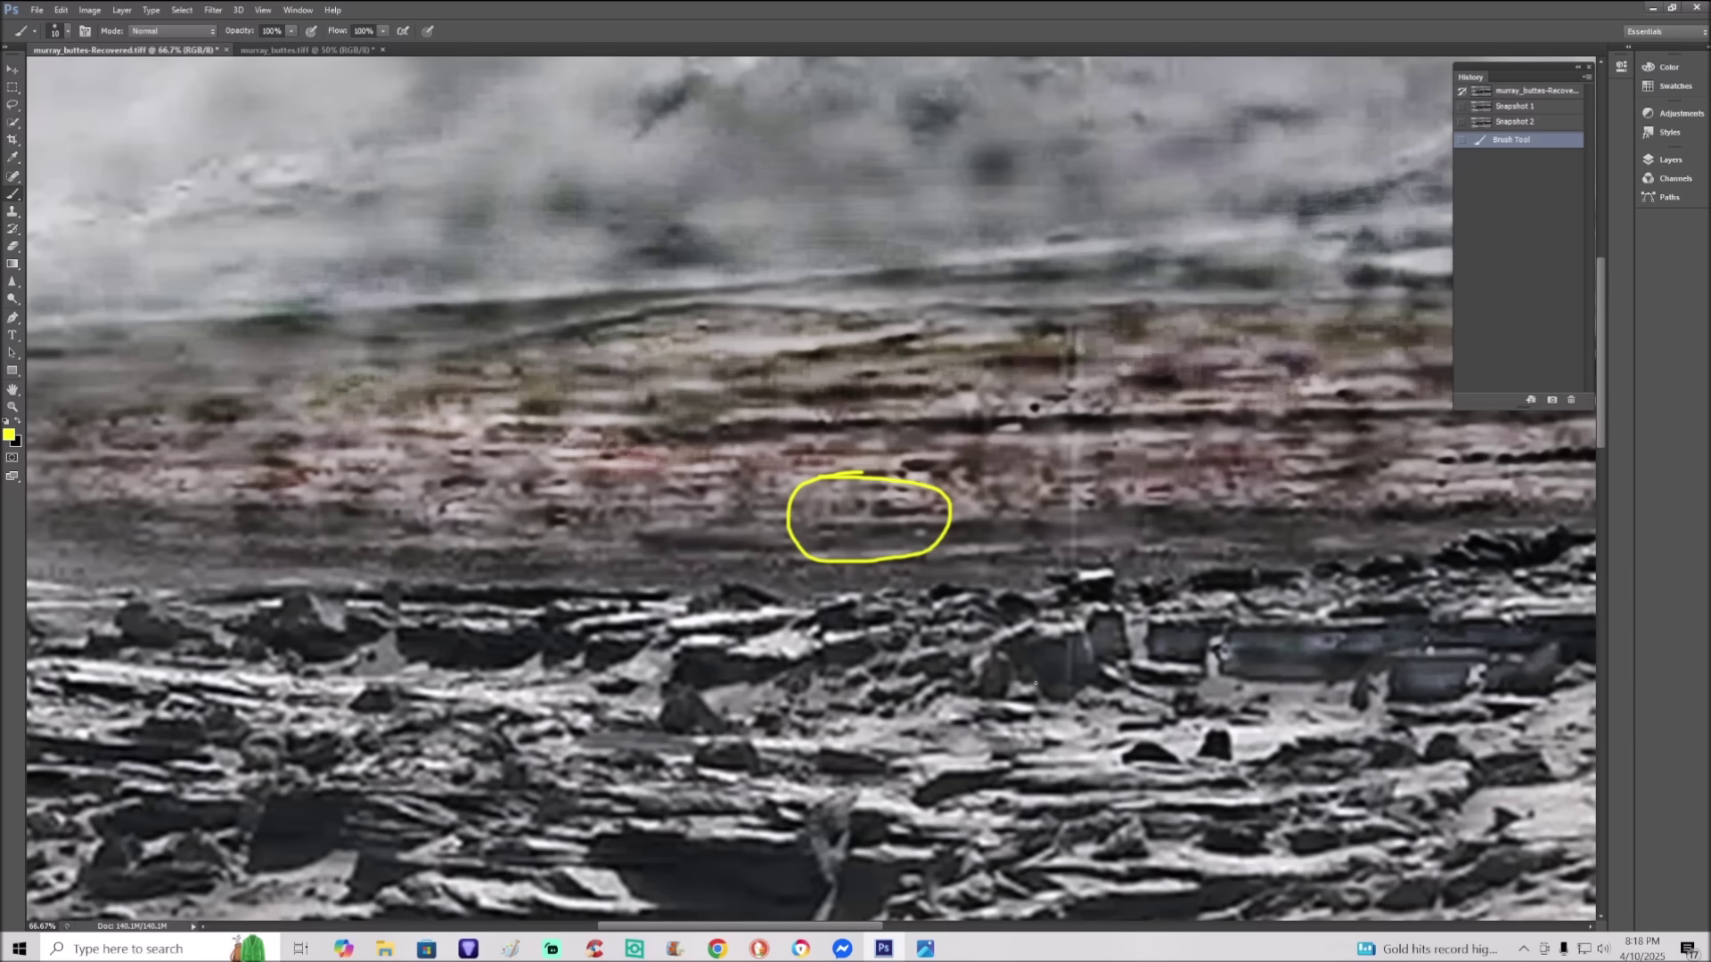
key(ctrl+minus)
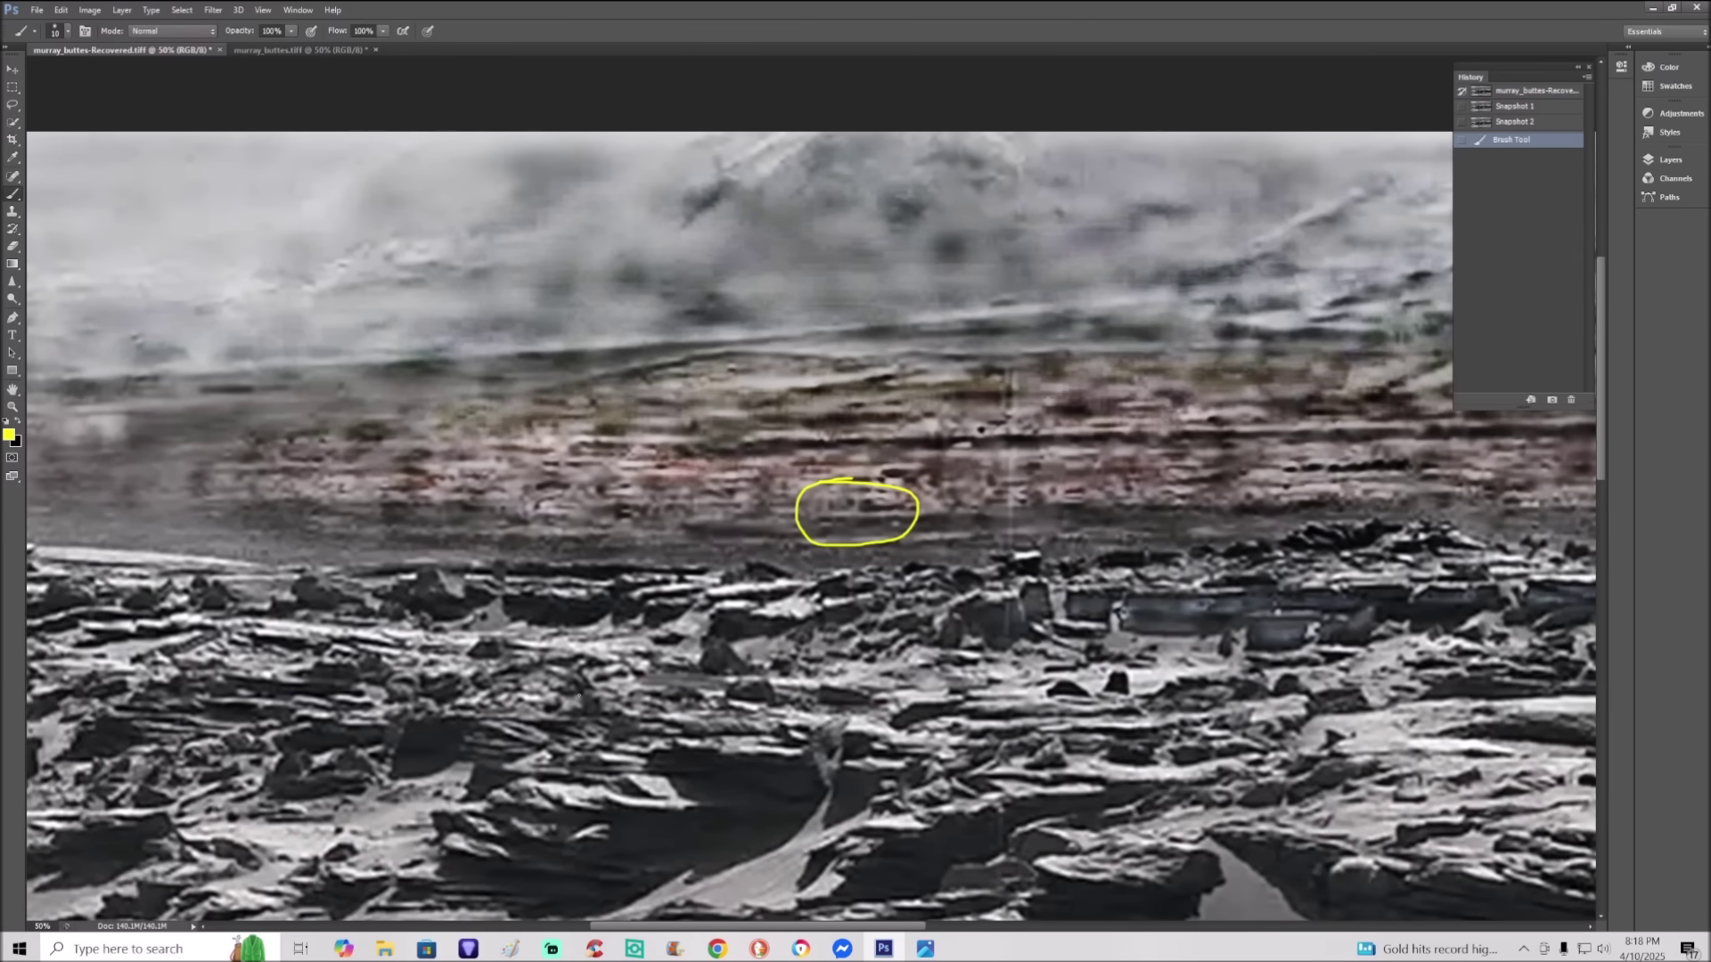
key(ctrl+plus)
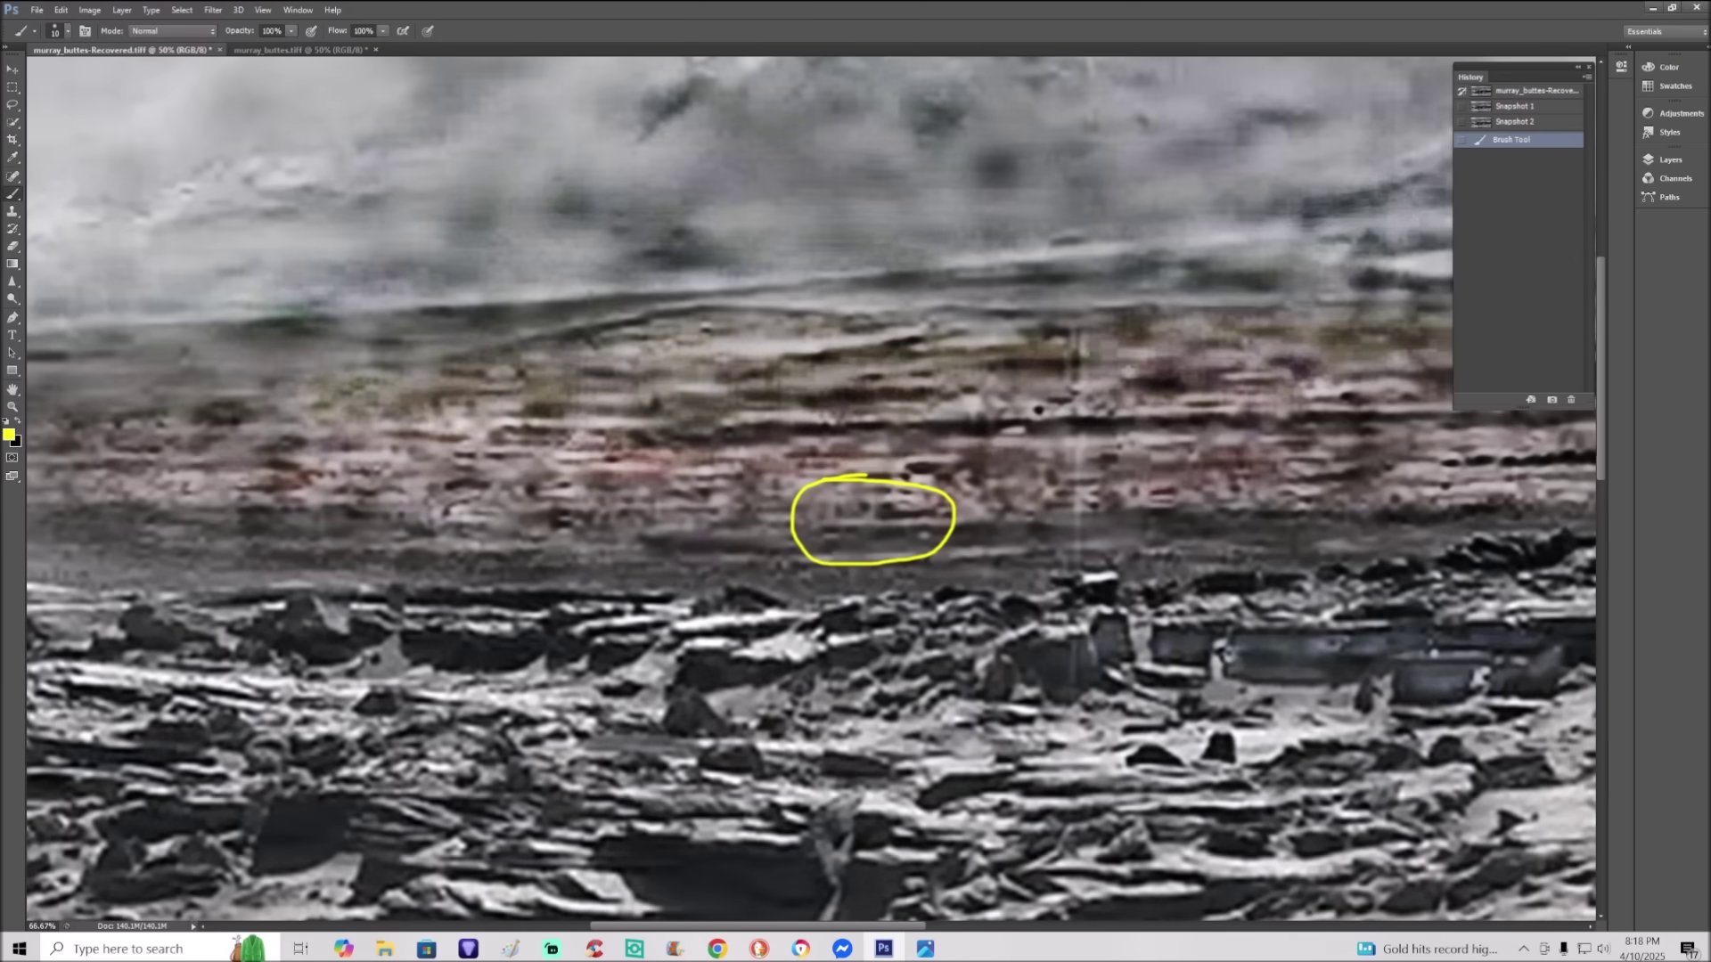
mouse_move(572, 384)
mouse_down()
mouse_move(466, 397)
mouse_move(421, 452)
mouse_move(506, 510)
mouse_move(608, 440)
mouse_move(522, 365)
mouse_up()
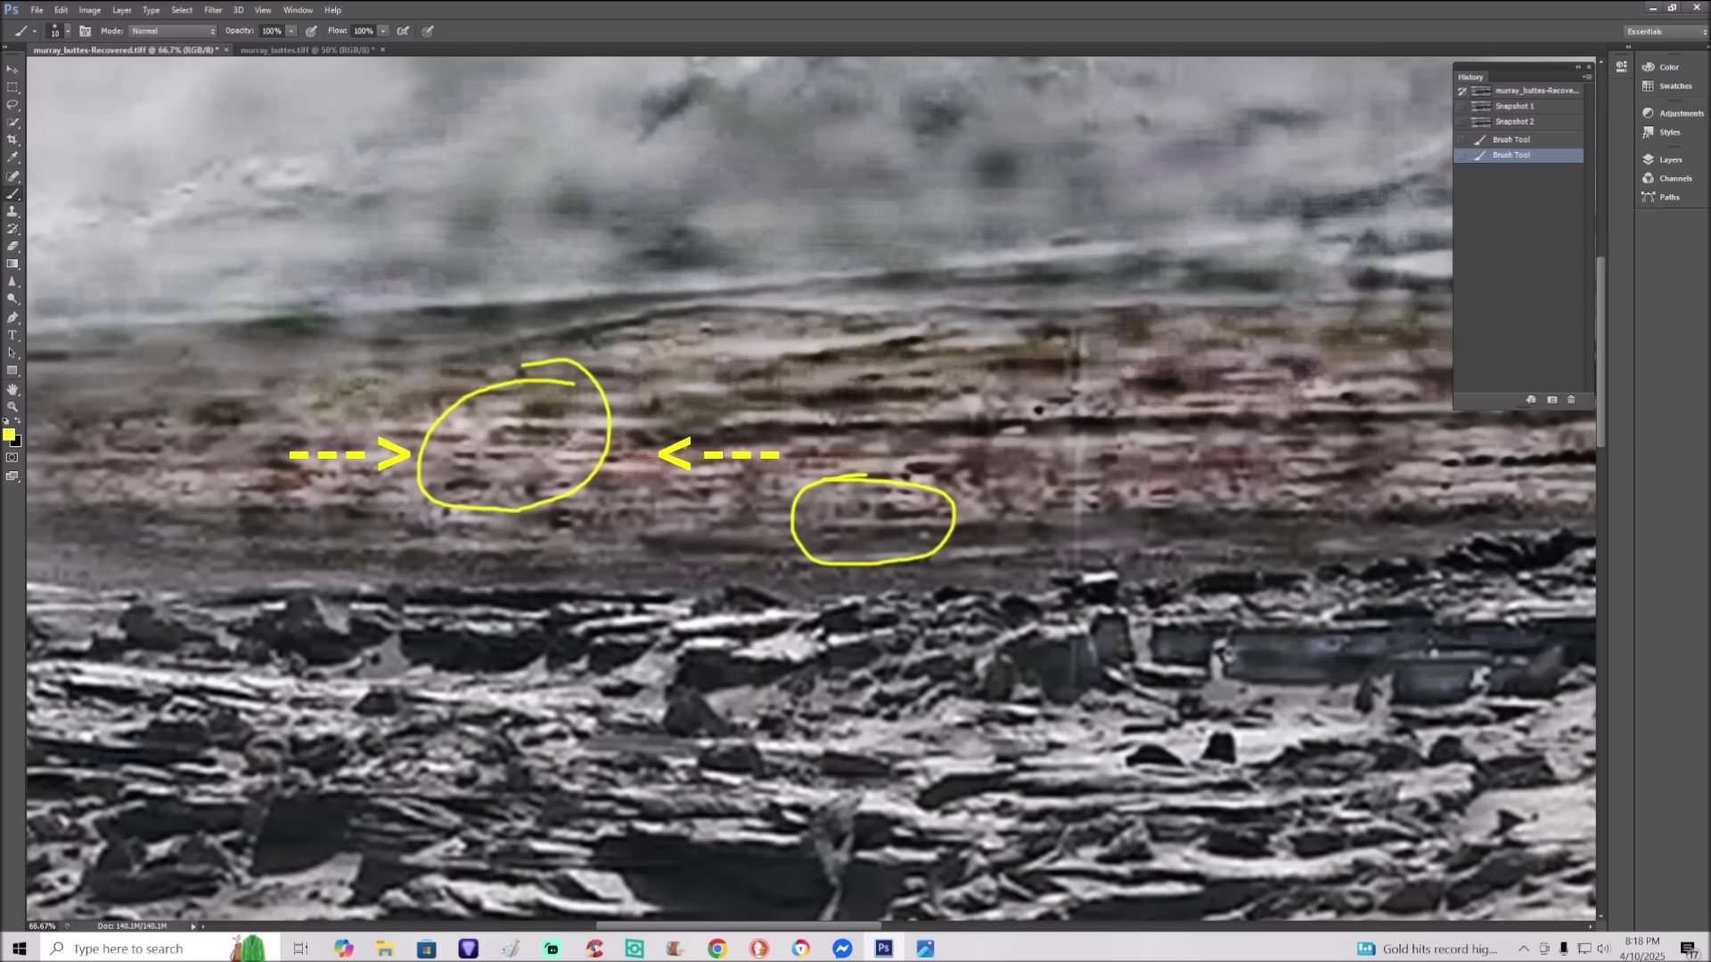
key(ctrl+minus)
key(ctrl+minus)
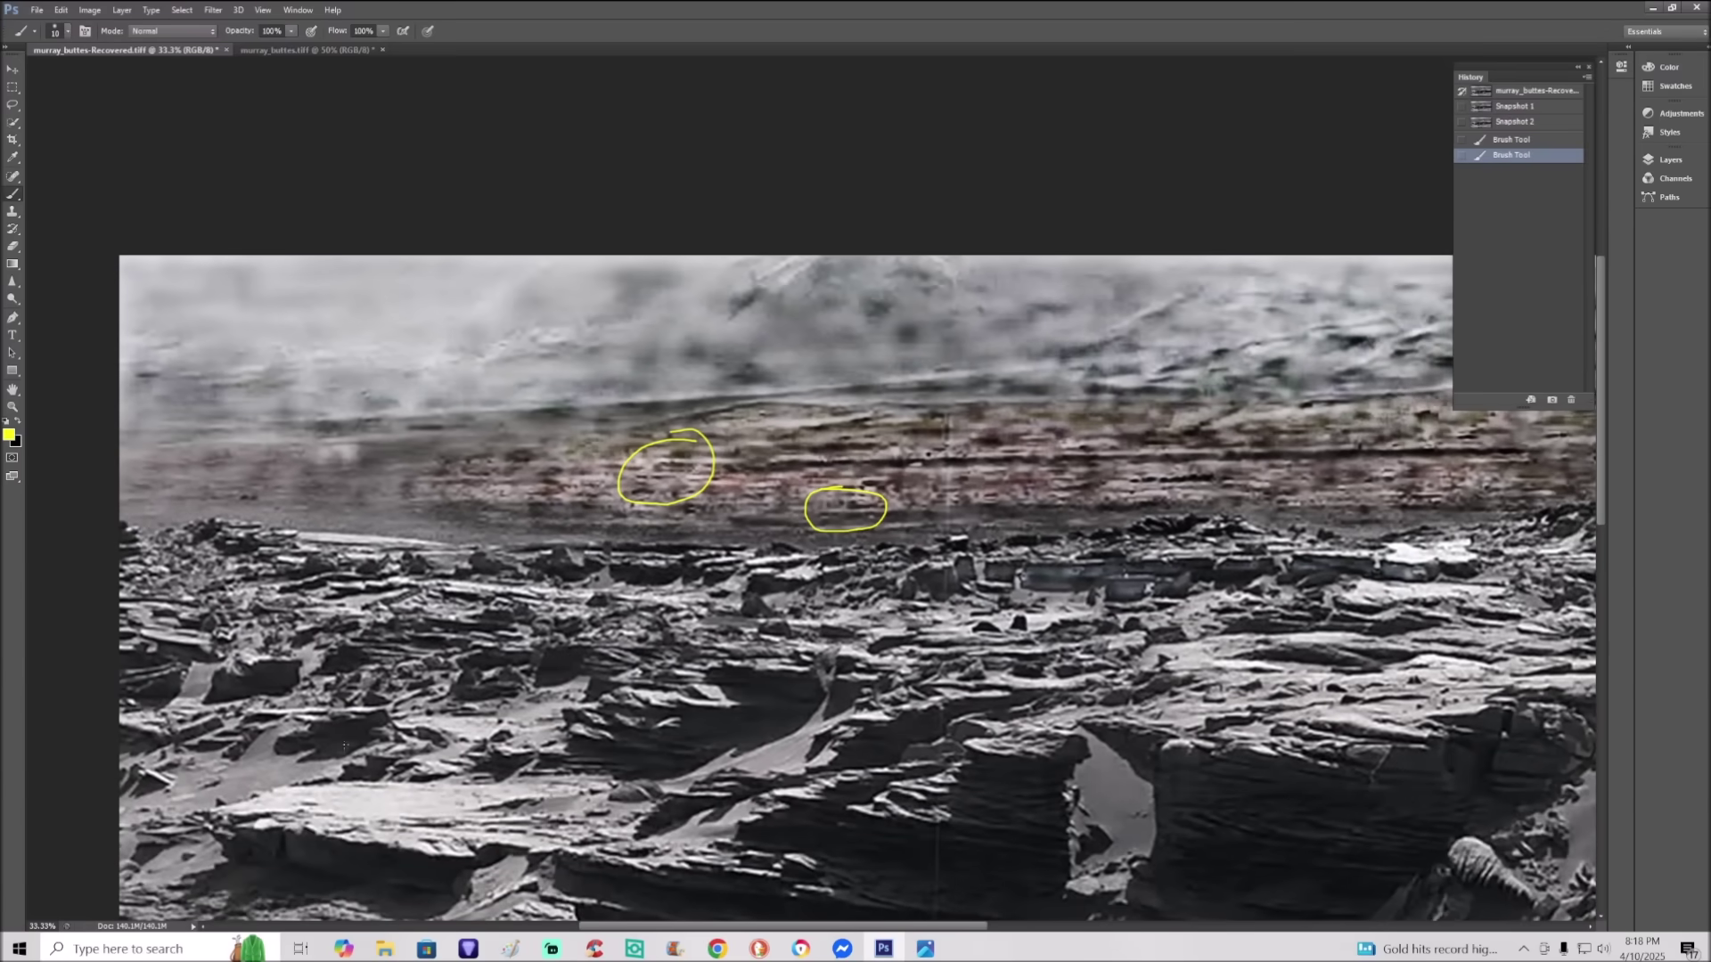
Step: Zoom to 100% and circle a rock formation on the left in yellow
drag(685, 927, 593, 927)
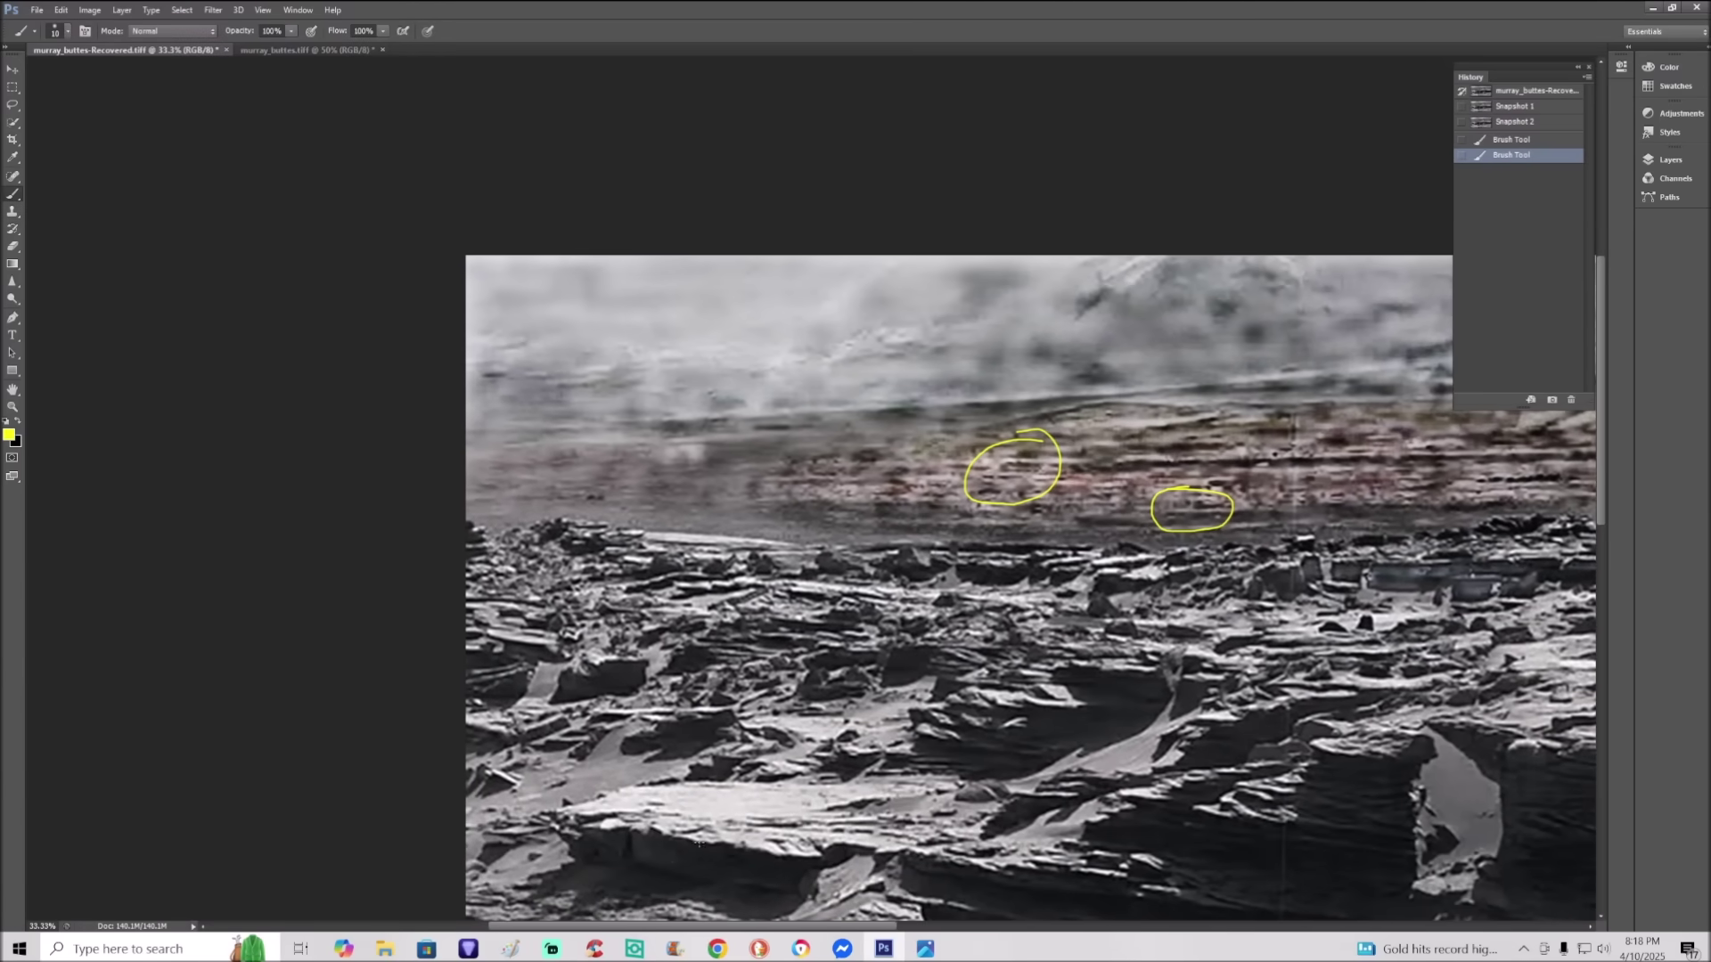
scroll(980, 570, down, 1)
key(ctrl+plus)
key(ctrl+plus)
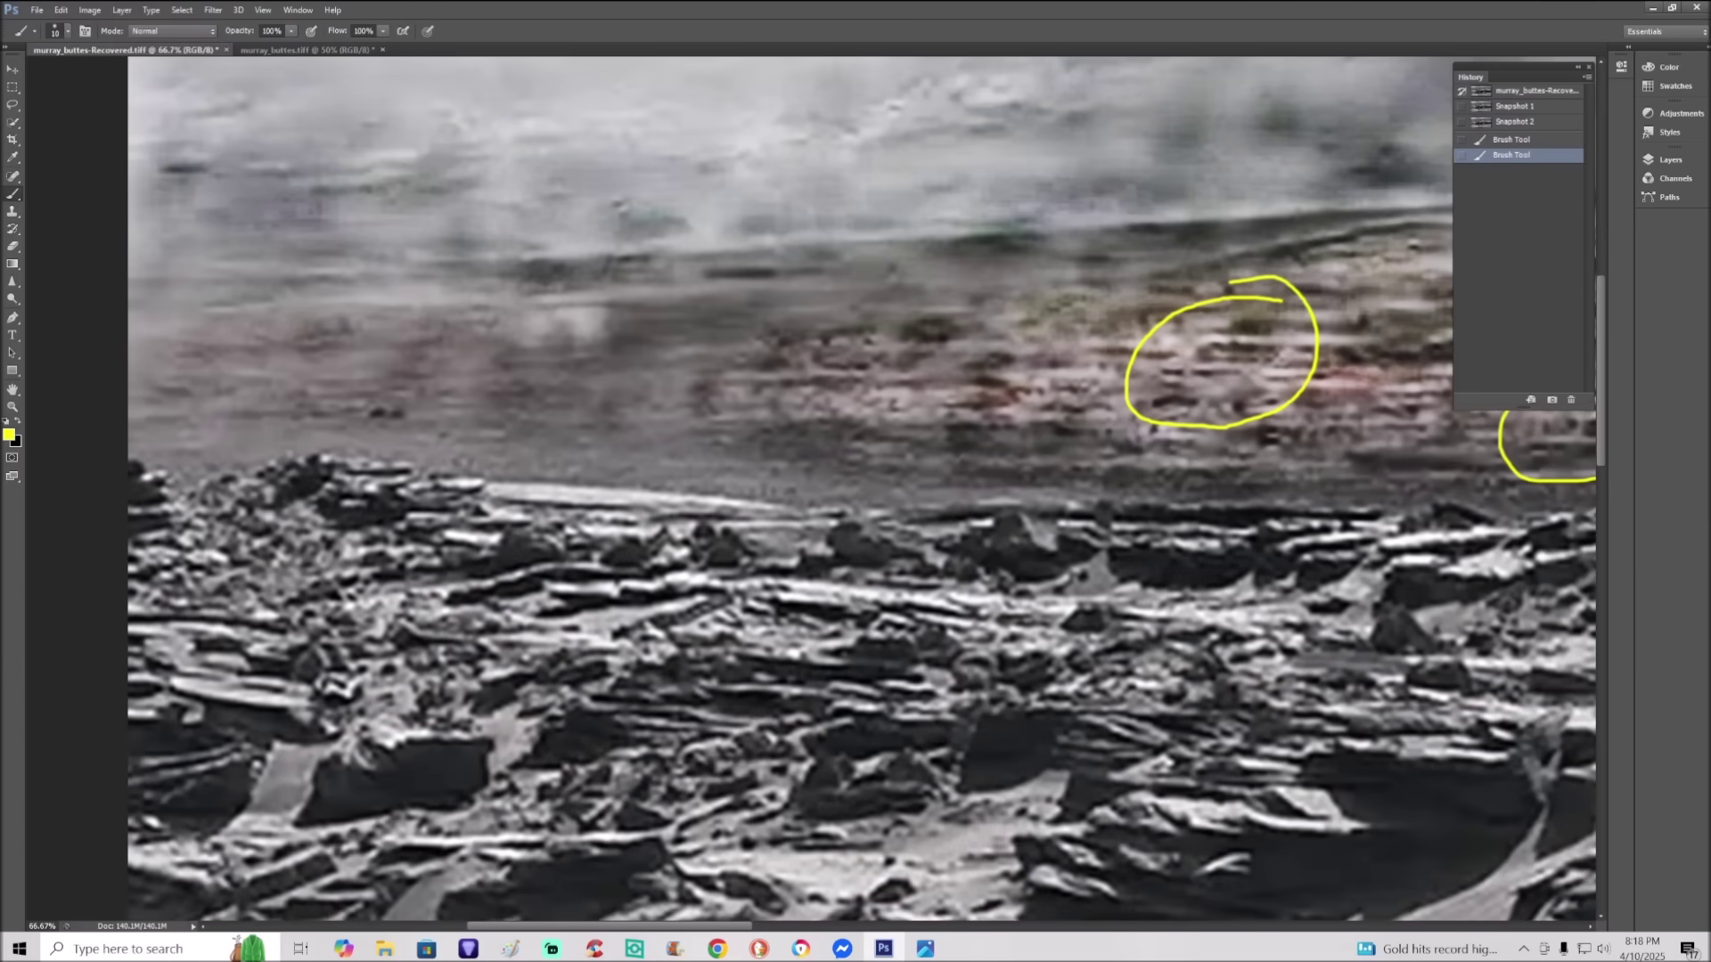
key(ctrl+plus)
mouse_move(664, 636)
mouse_down()
mouse_move(569, 663)
mouse_move(533, 706)
mouse_move(616, 759)
mouse_move(752, 696)
mouse_move(675, 623)
mouse_move(583, 639)
mouse_up()
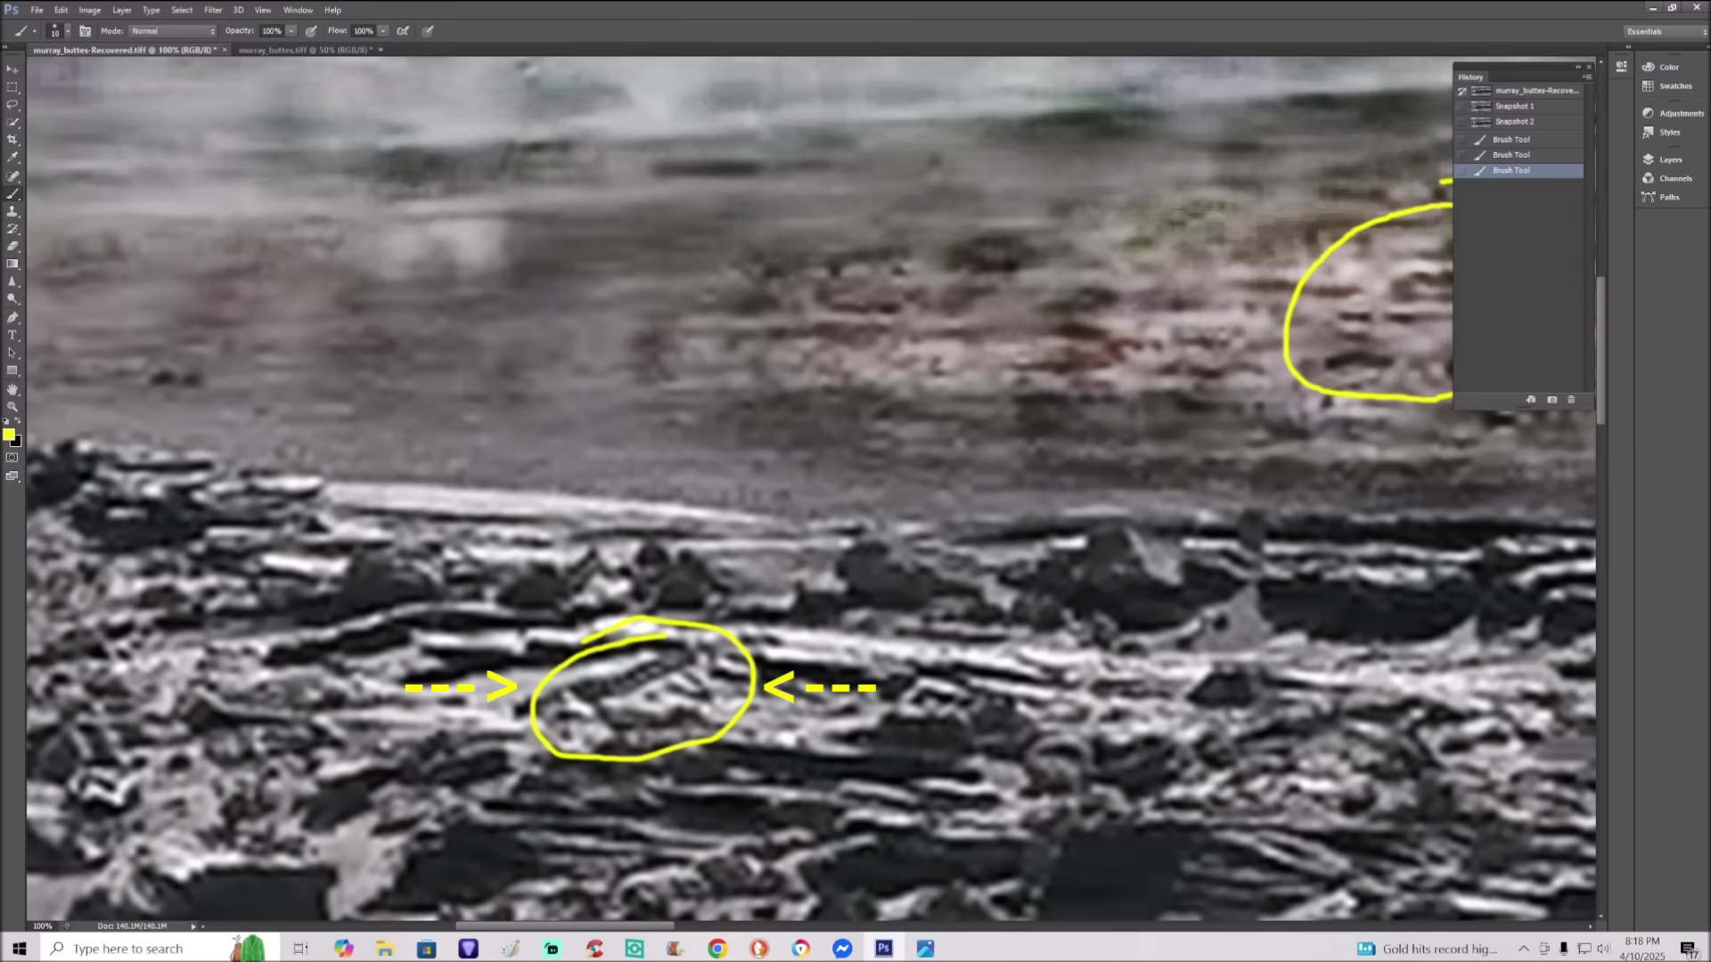
key(ctrl+minus)
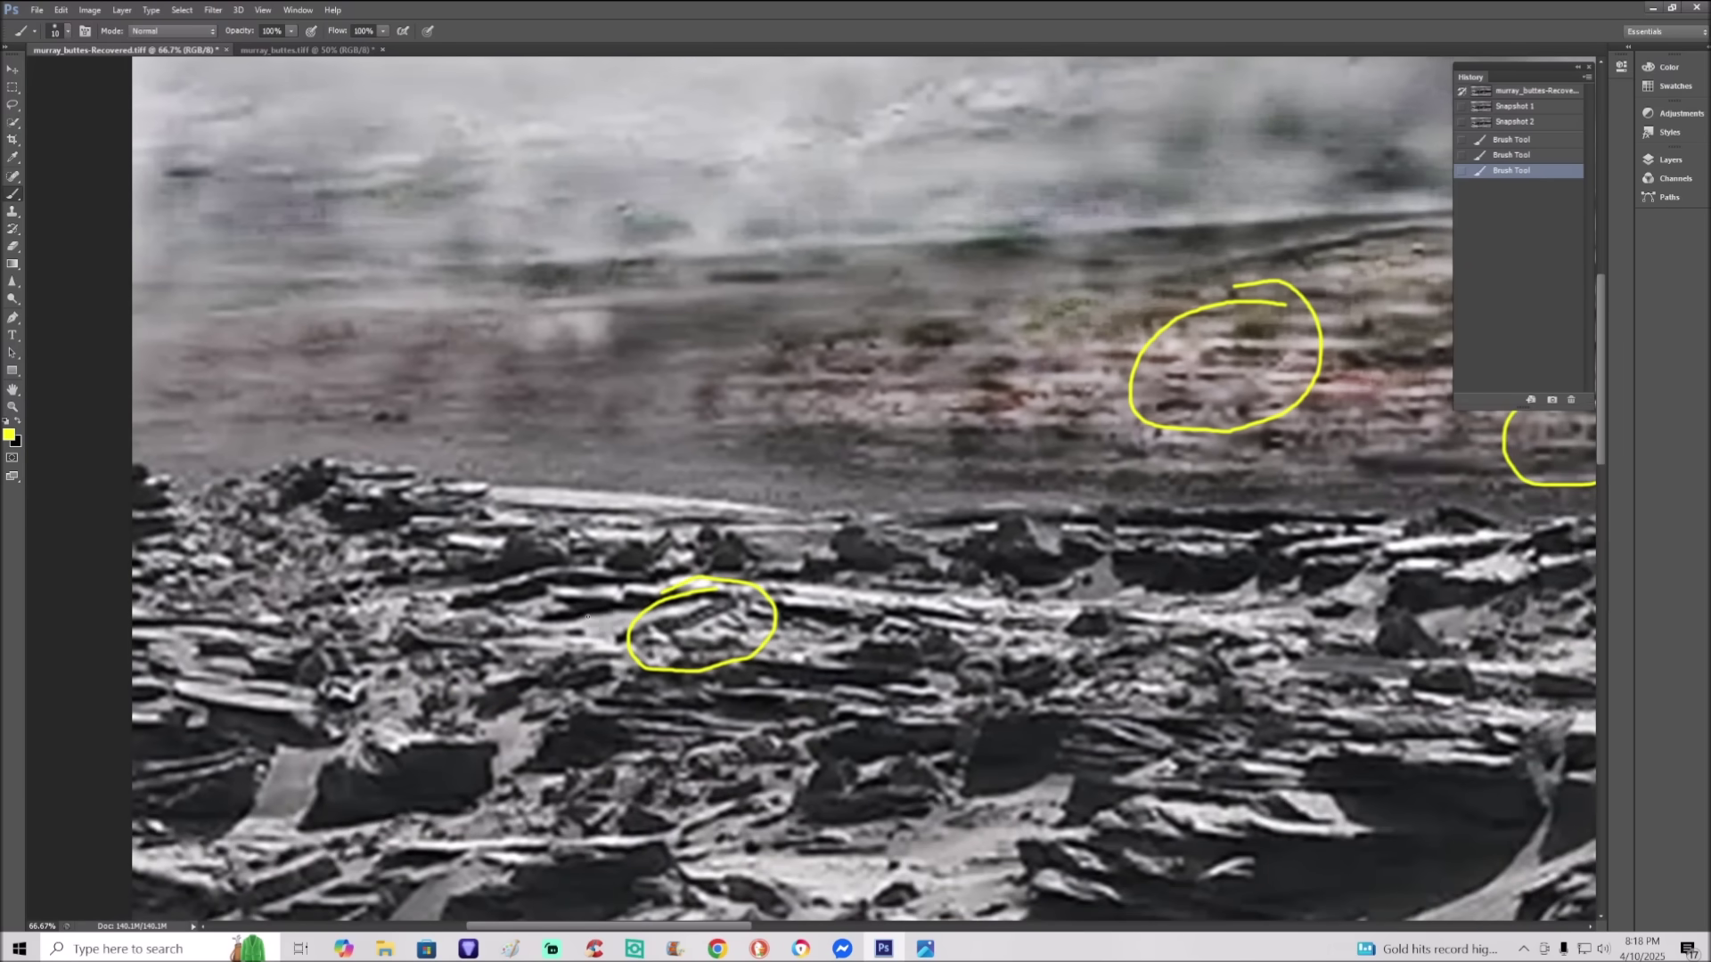
key(ctrl+minus)
key(ctrl+minus)
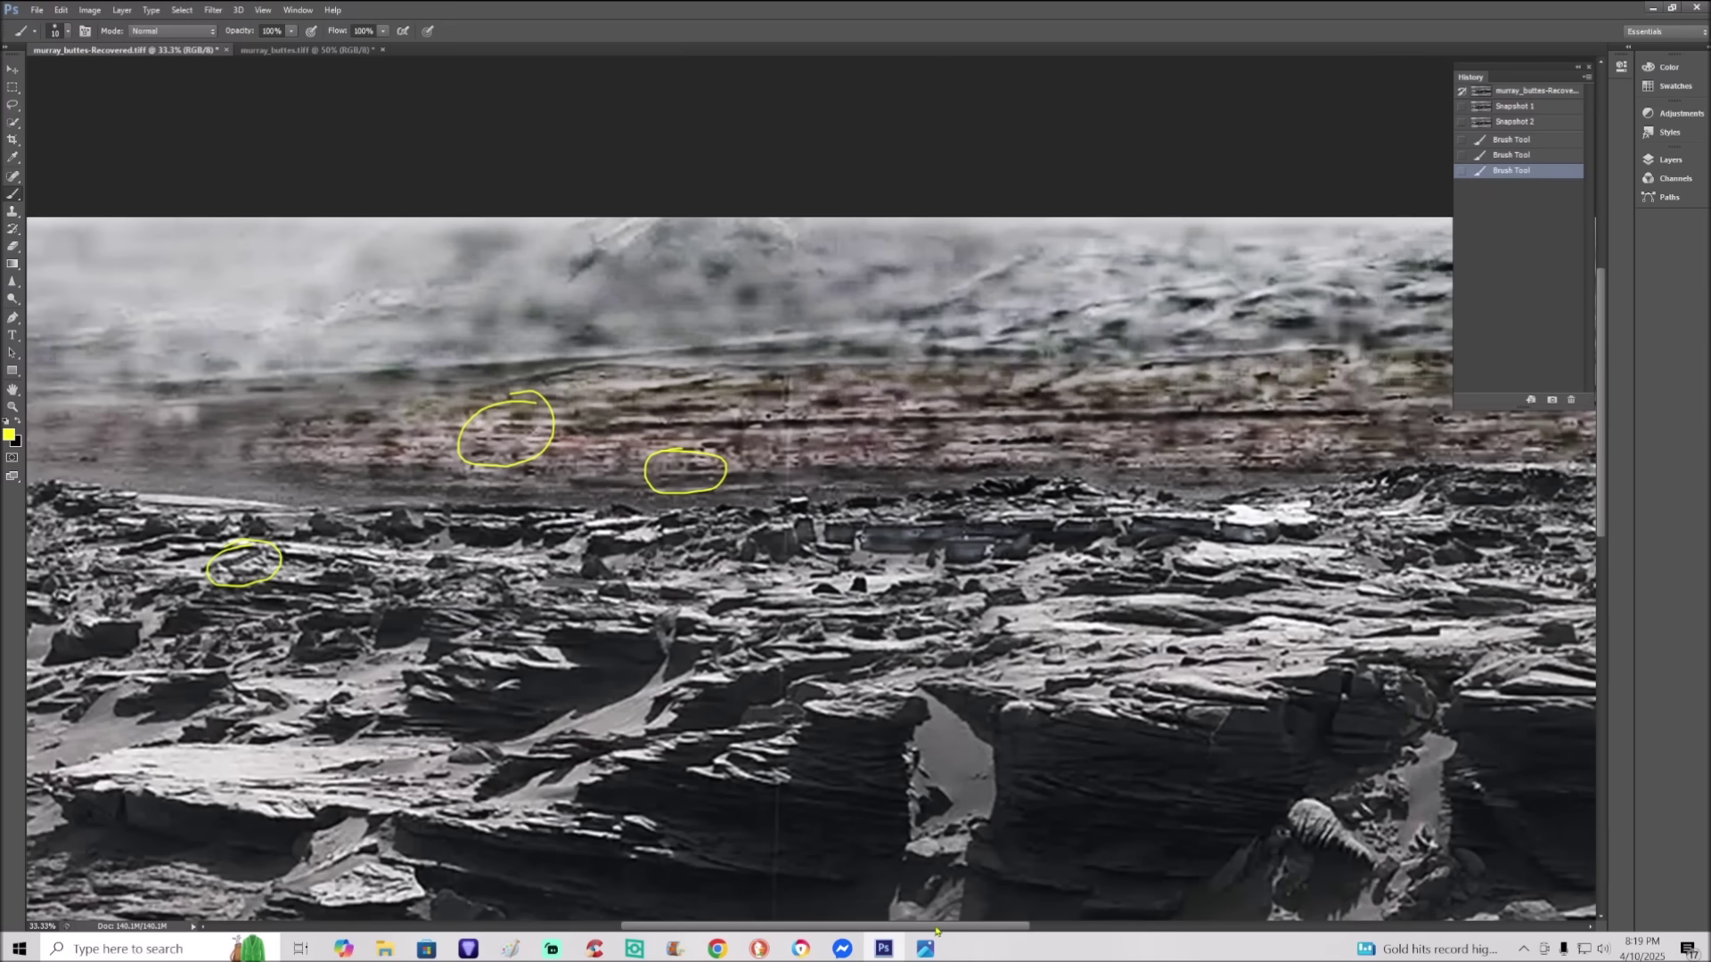
Step: Zoom out to 25% and revert to Snapshot 2, clearing the three circles
drag(935, 931, 1054, 918)
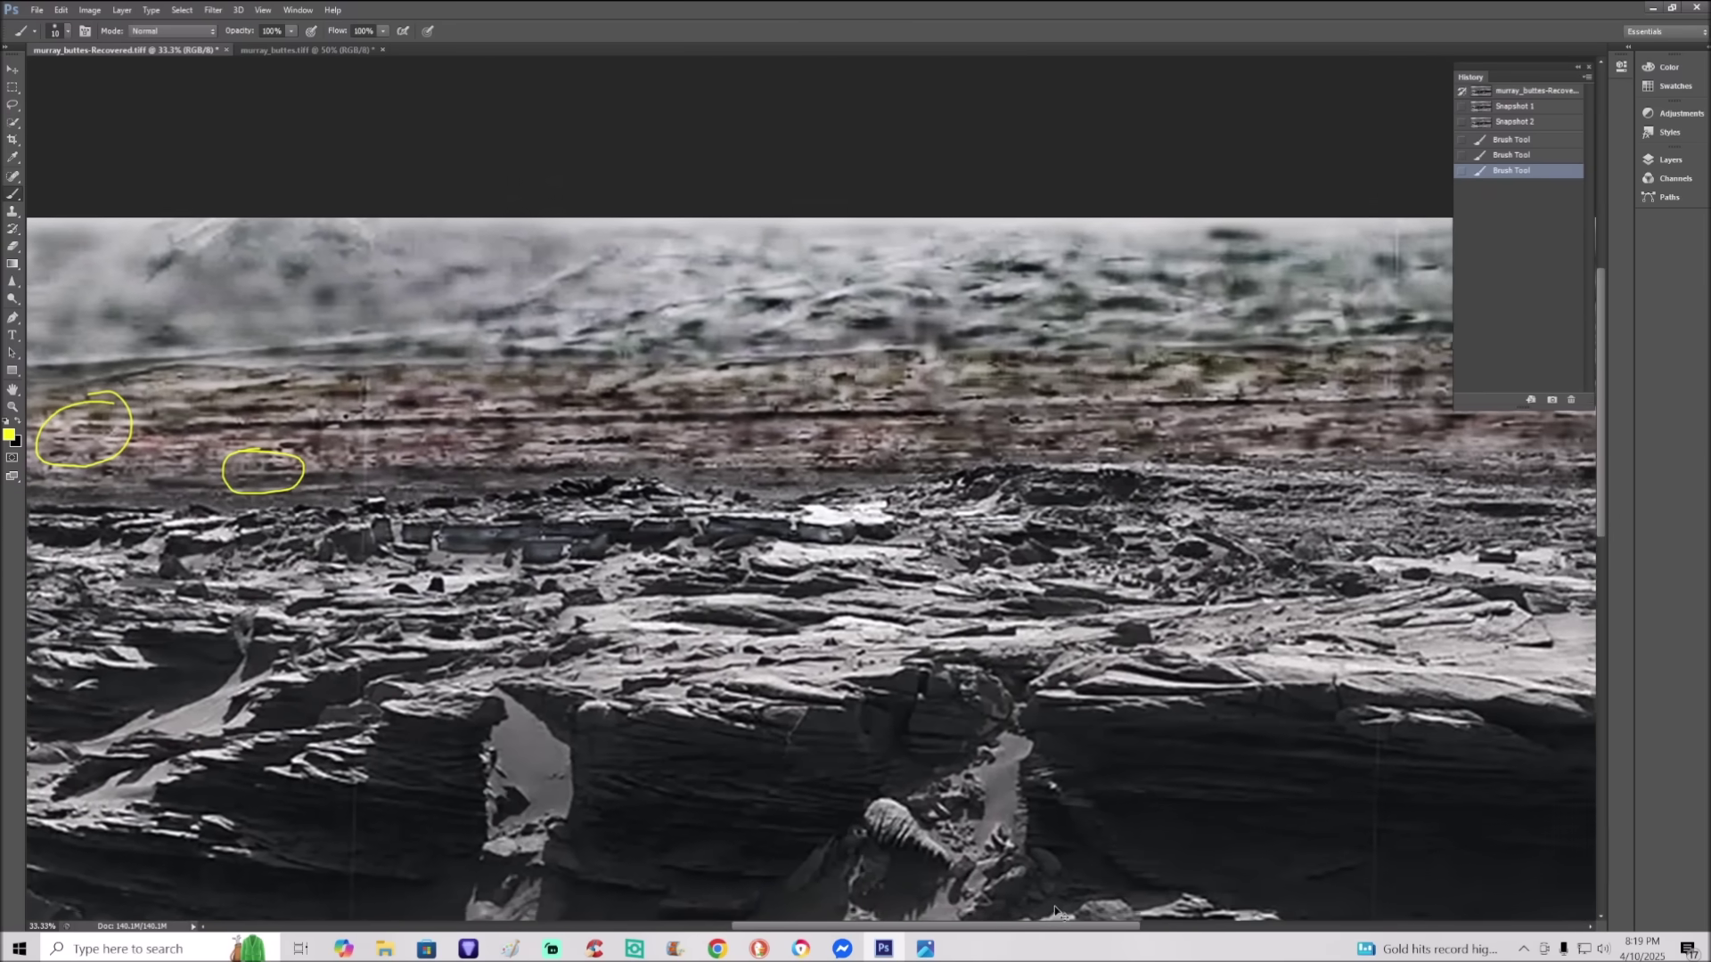
key(ctrl+minus)
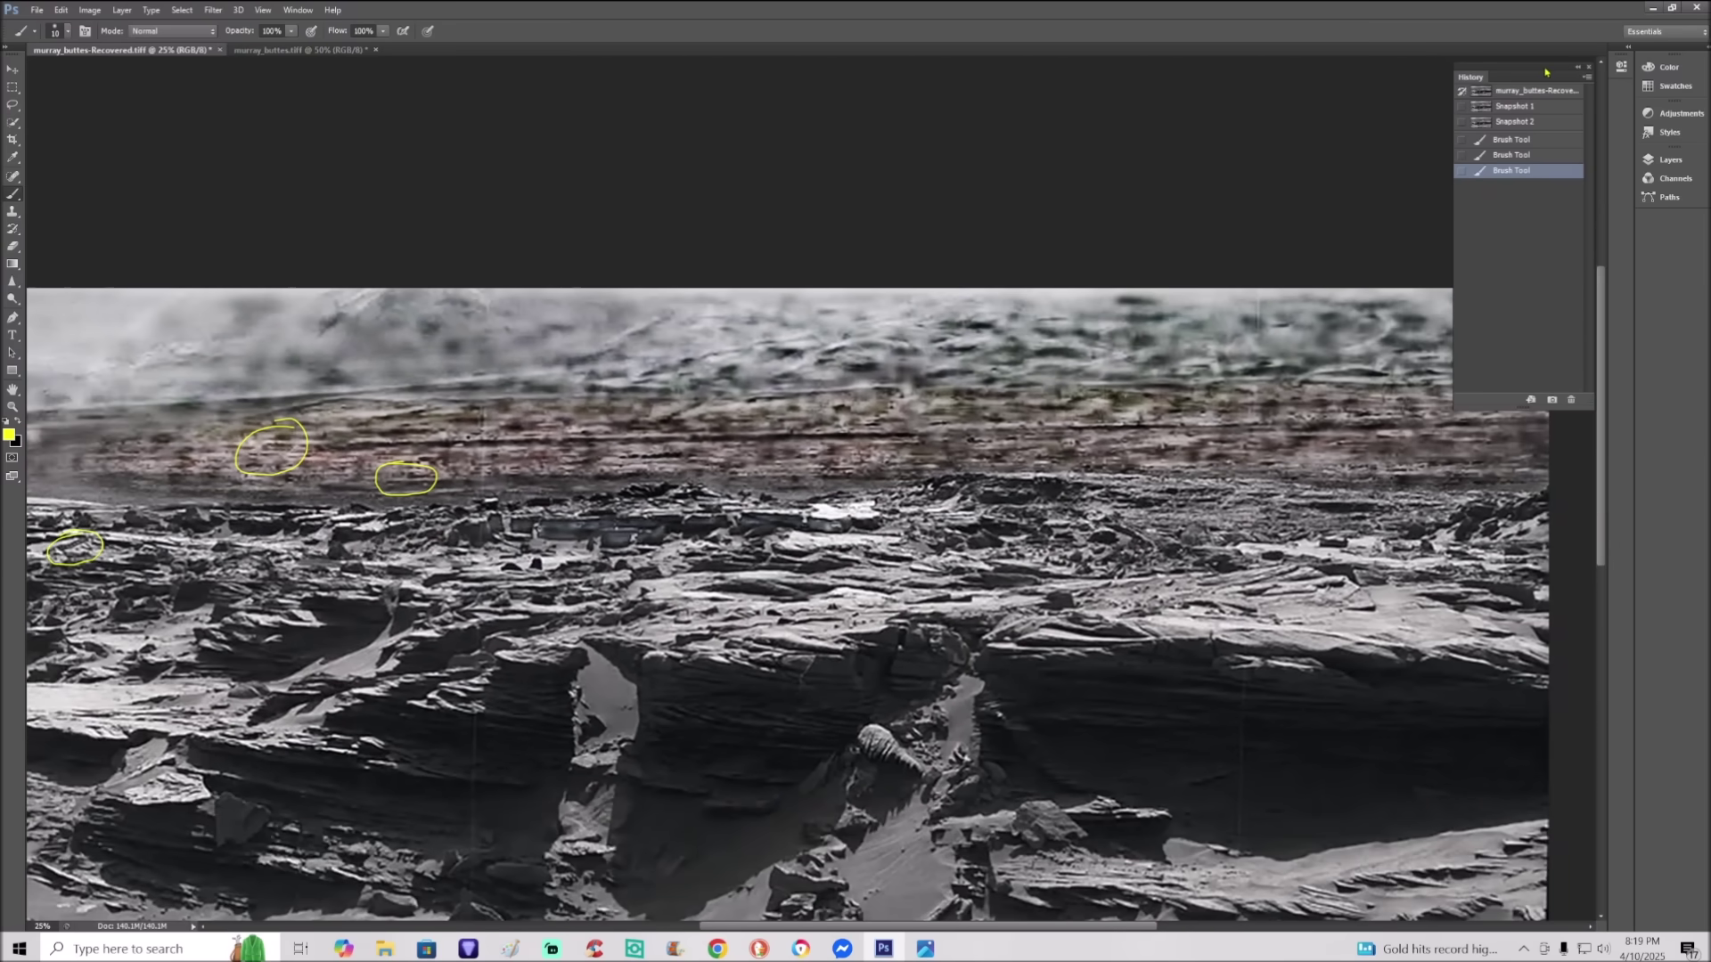
drag(1547, 71, 1546, 64)
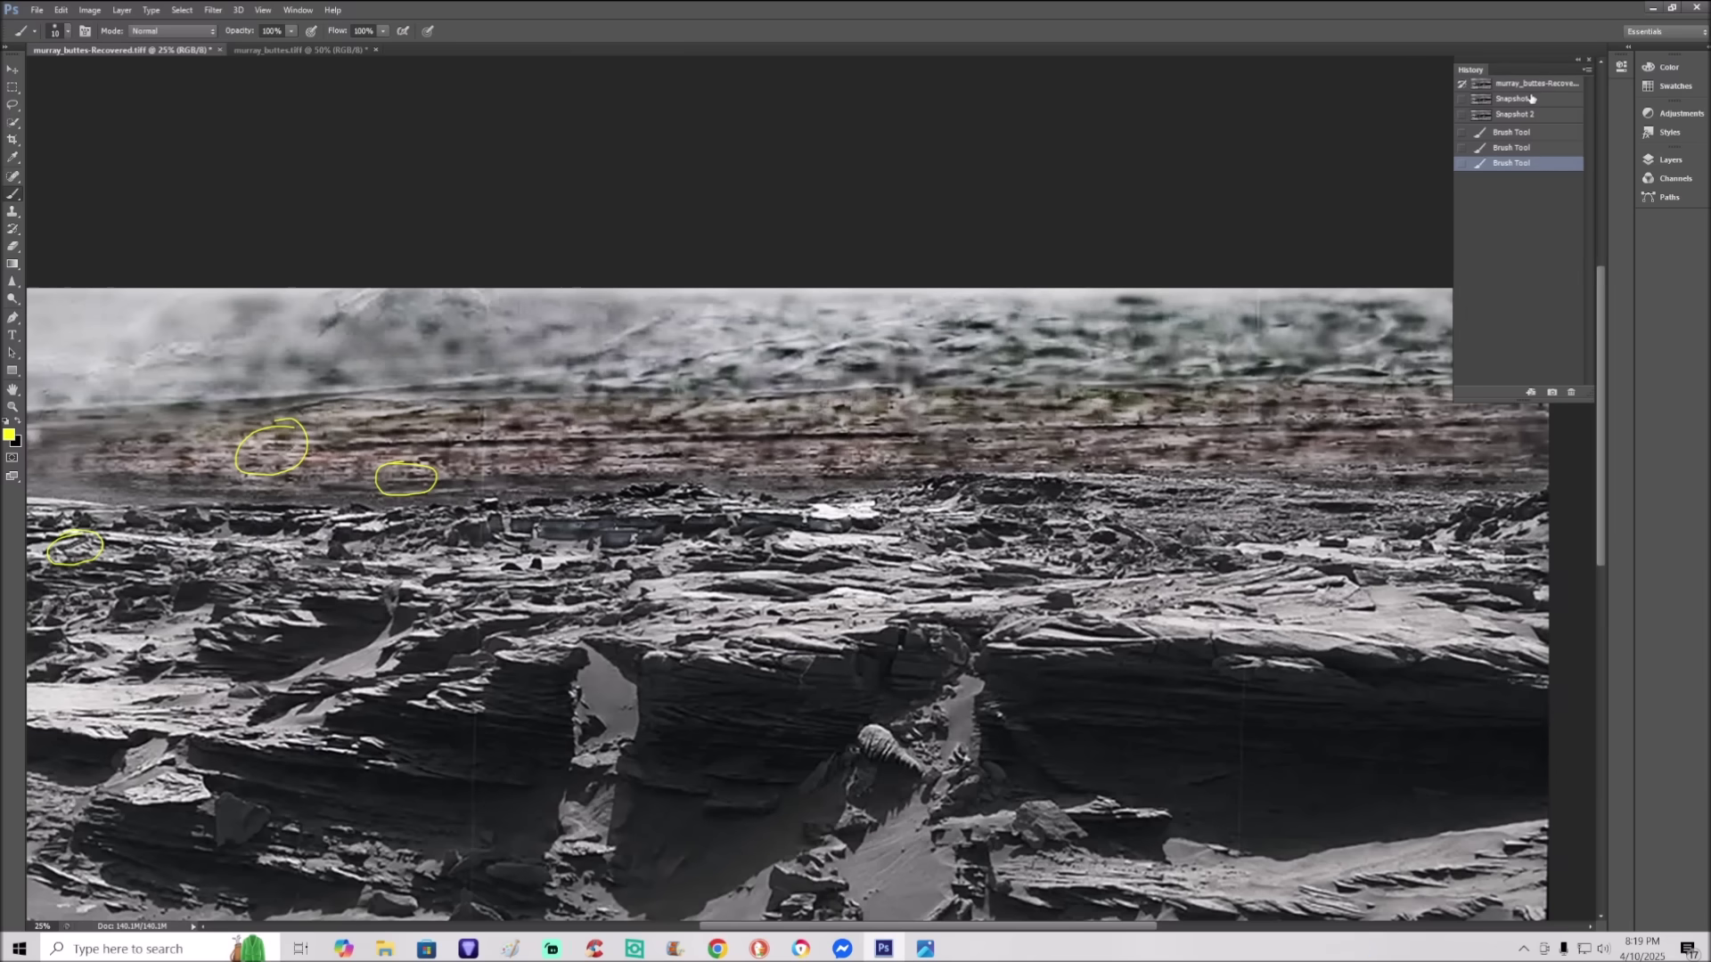
click(1557, 115)
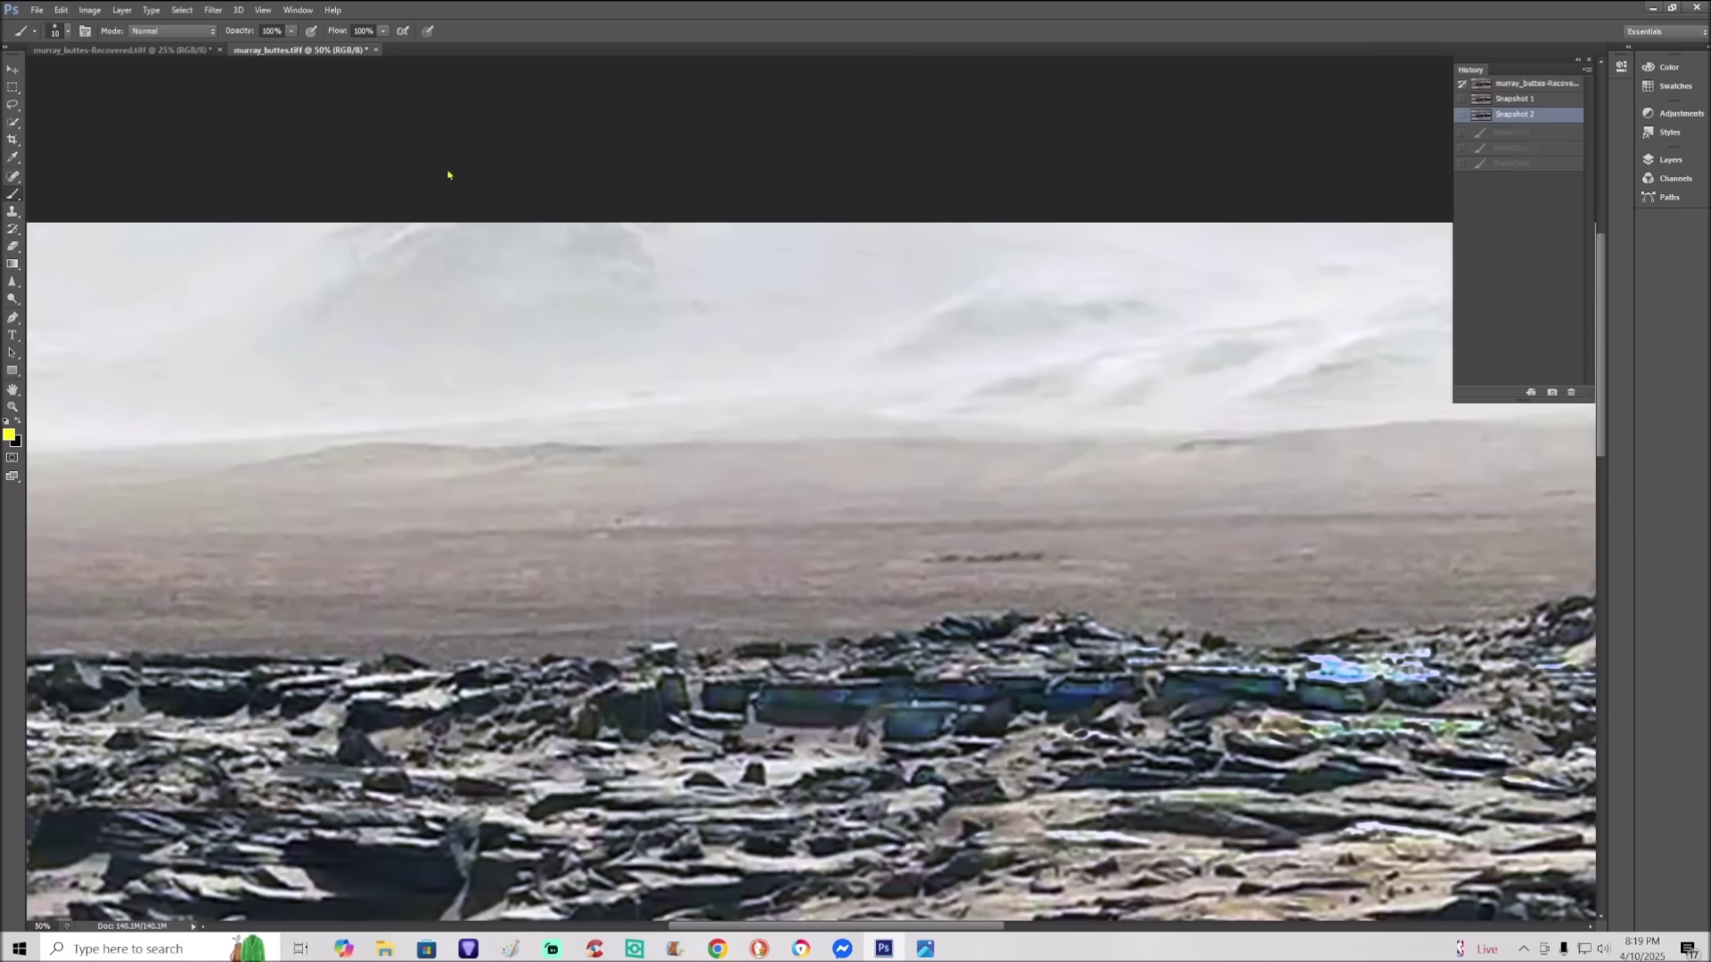
Step: Switch to murray_buttes.tiff, restore its Snapshot 1 orange version, and zoom out to 33.3%
click(299, 50)
scroll(811, 570, down, 1)
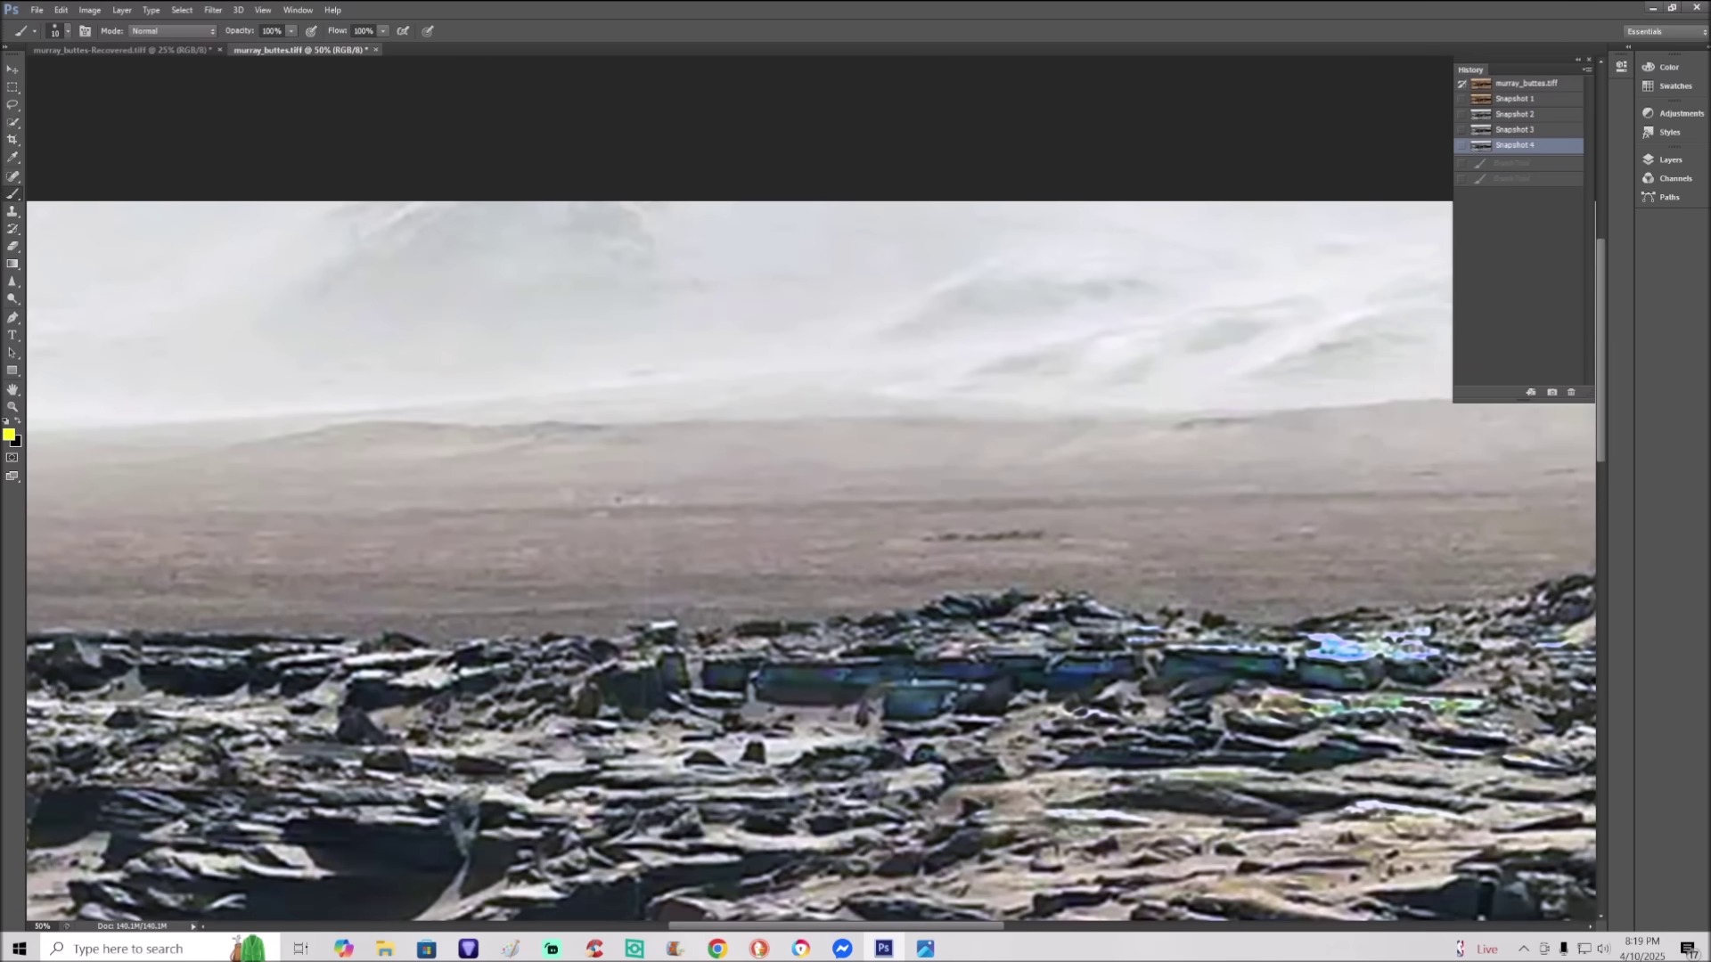
click(1540, 99)
scroll(1124, 427, down, 2)
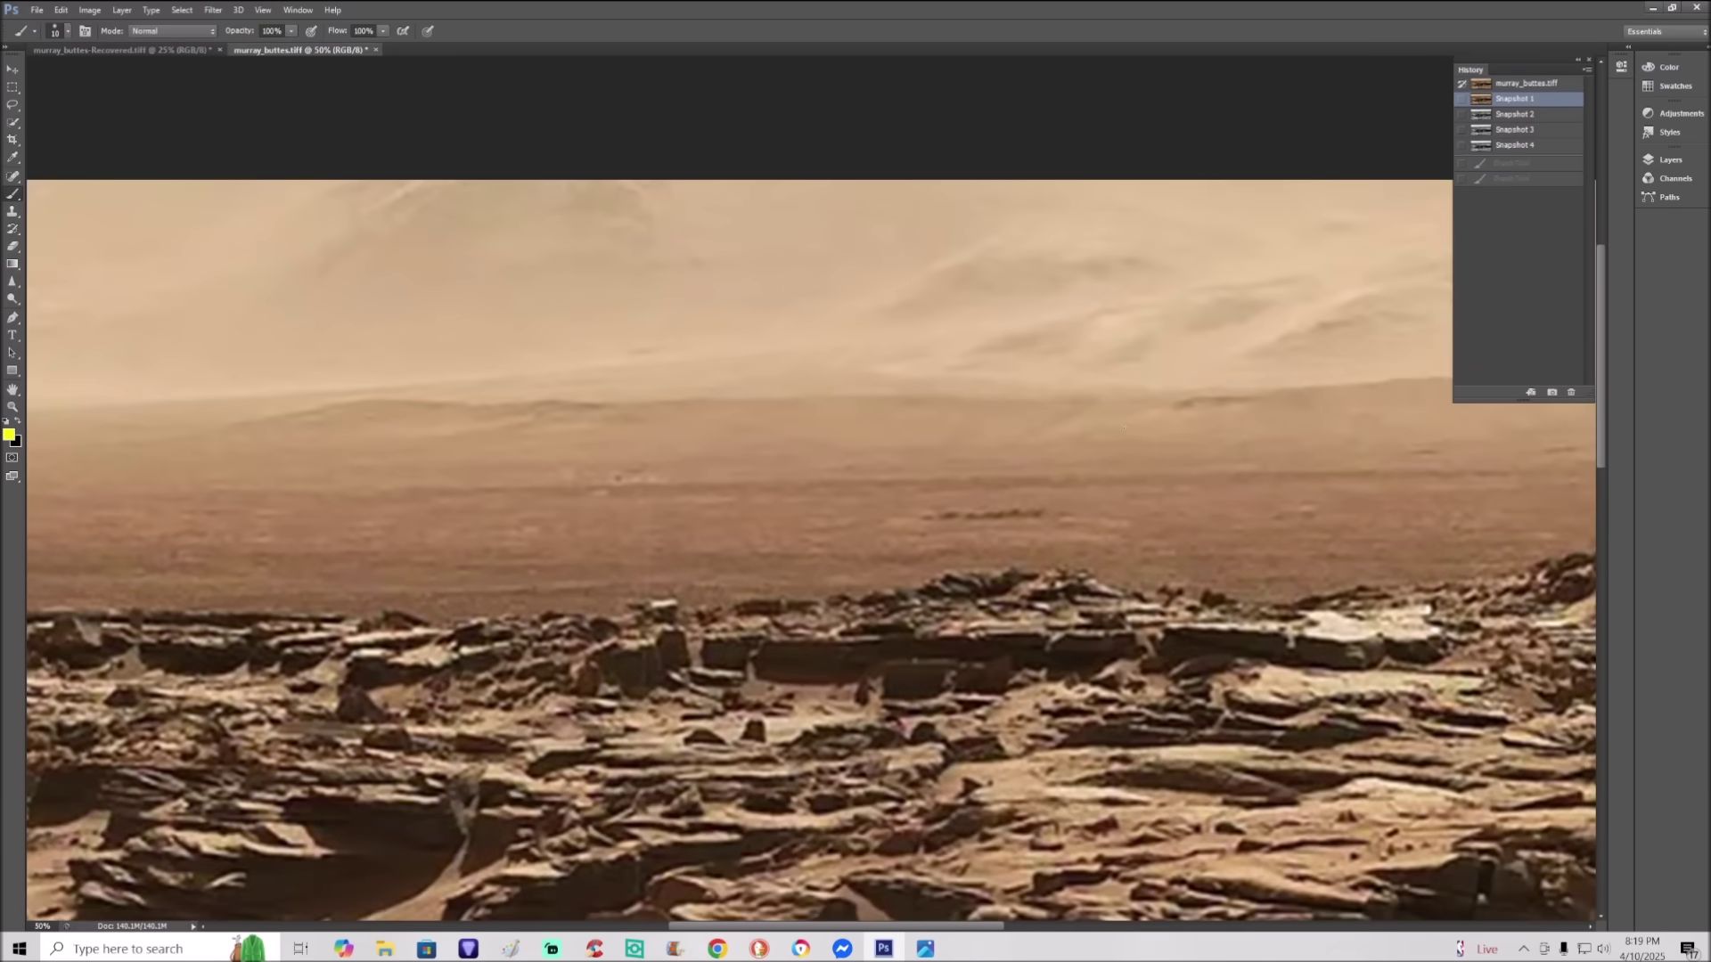
key(ctrl+minus)
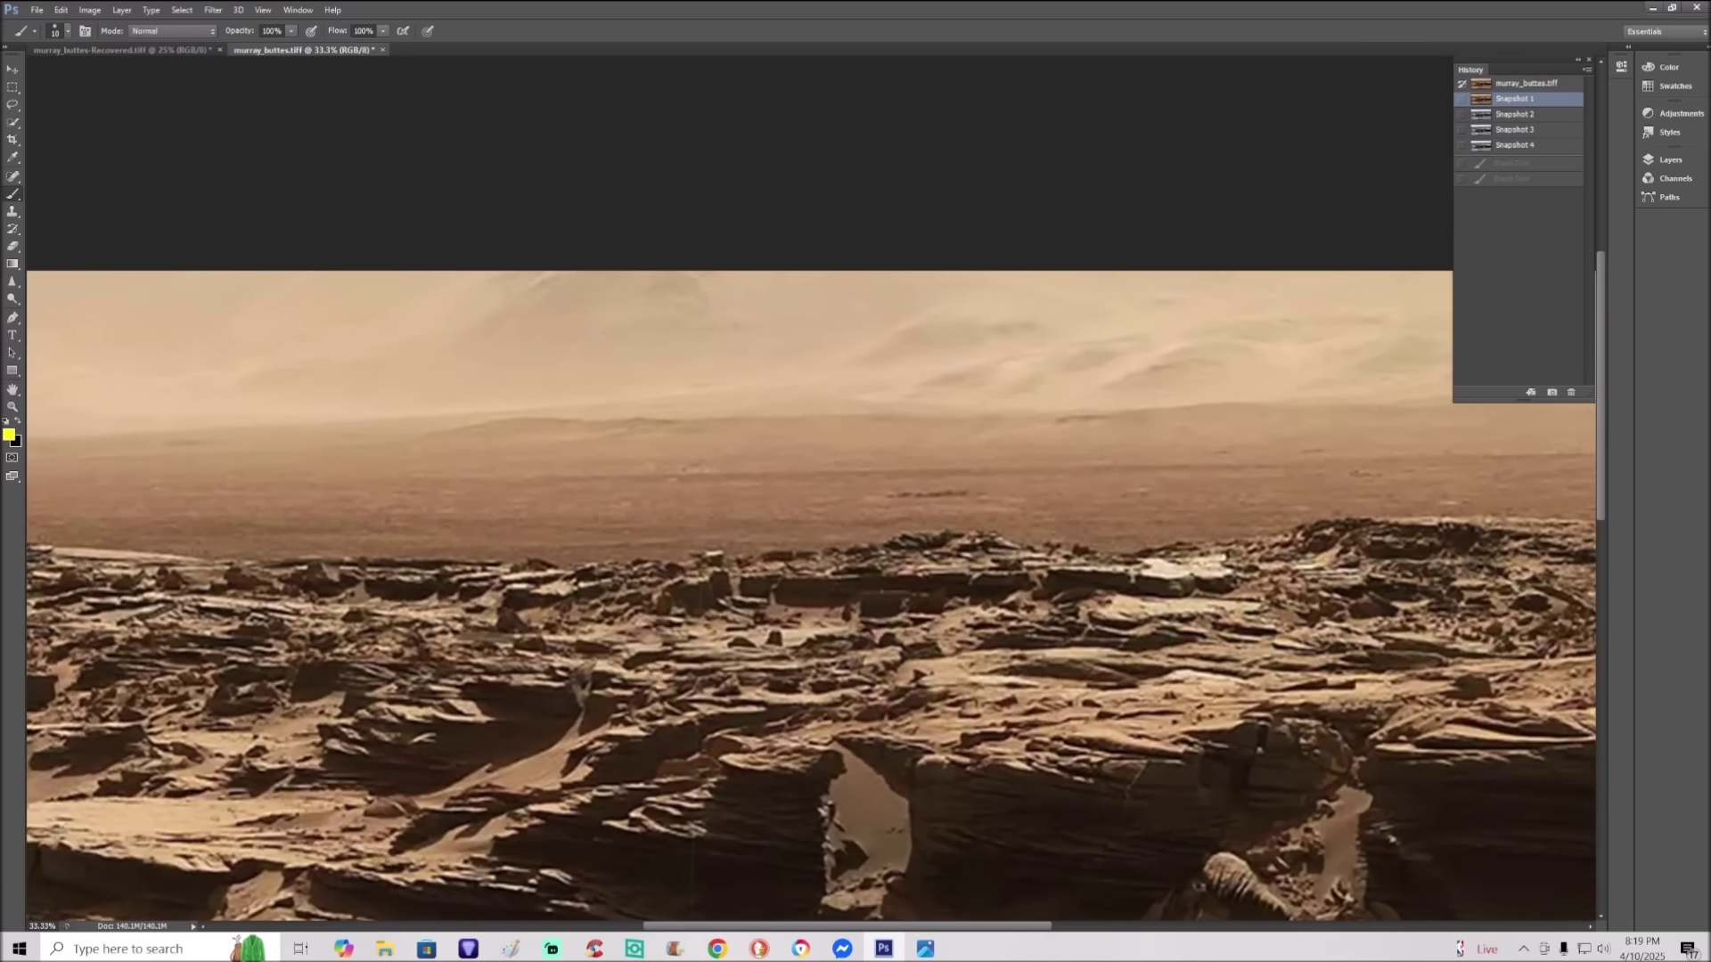
Step: Draw two yellow horizon lines and a wavy line, then step back to keep only the first line
drag(233, 477, 1337, 460)
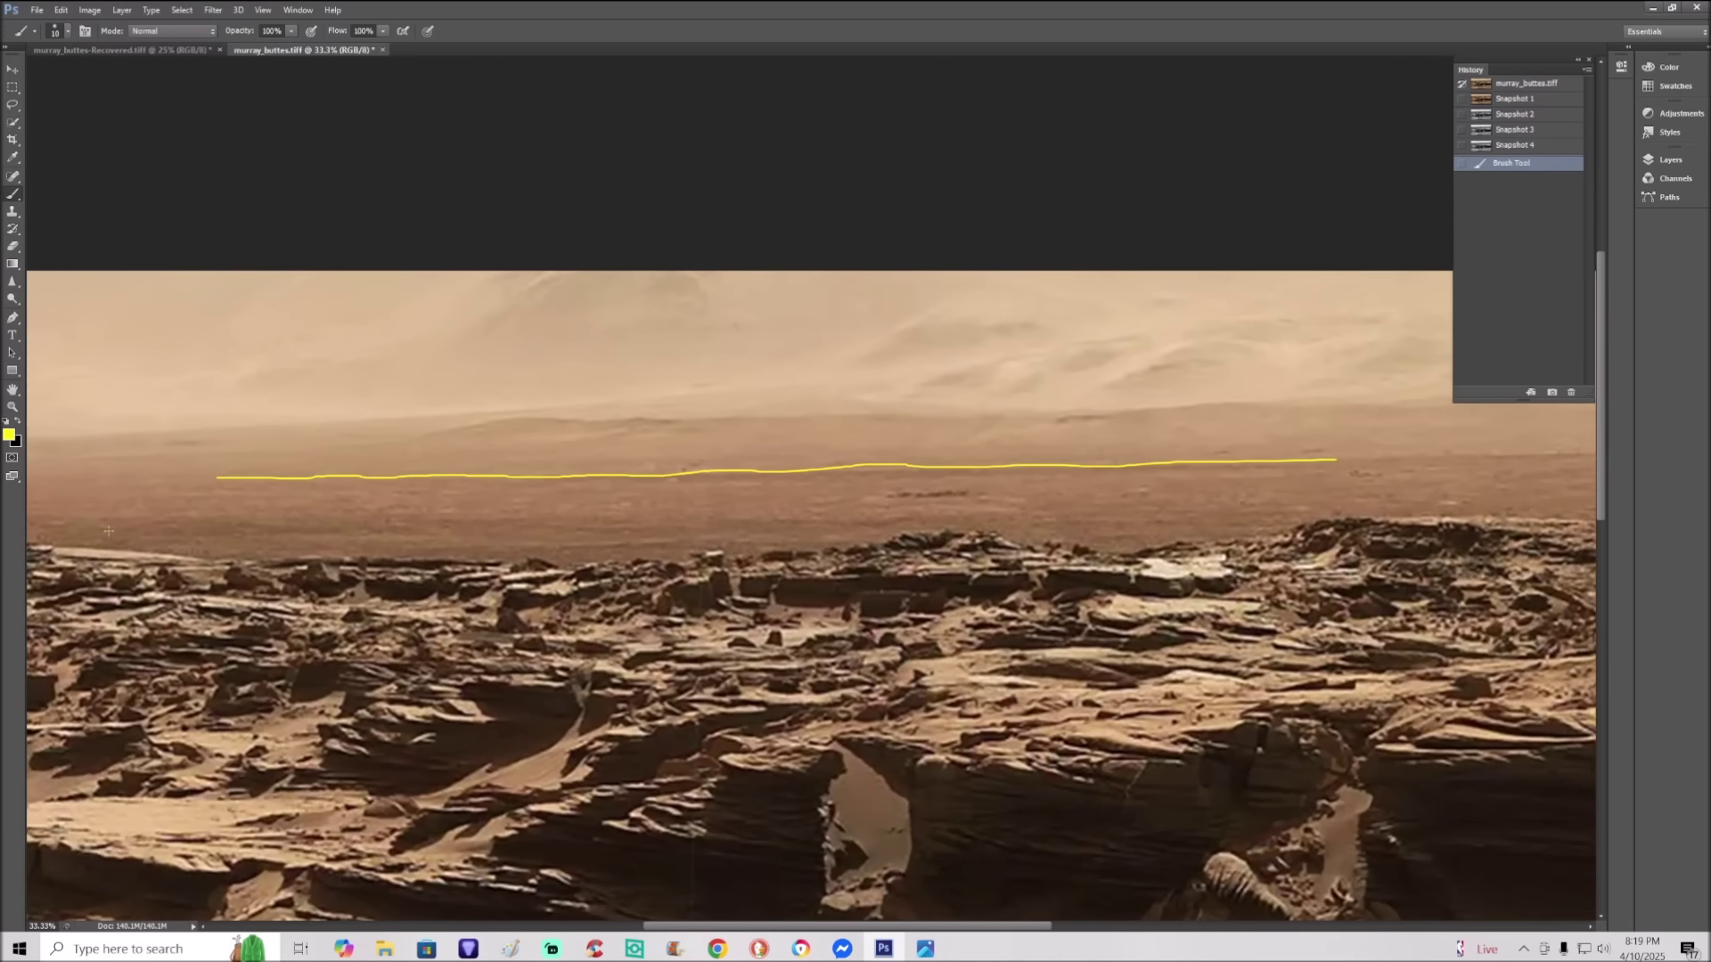
mouse_move(139, 525)
mouse_down()
mouse_move(940, 525)
mouse_move(1246, 502)
mouse_up()
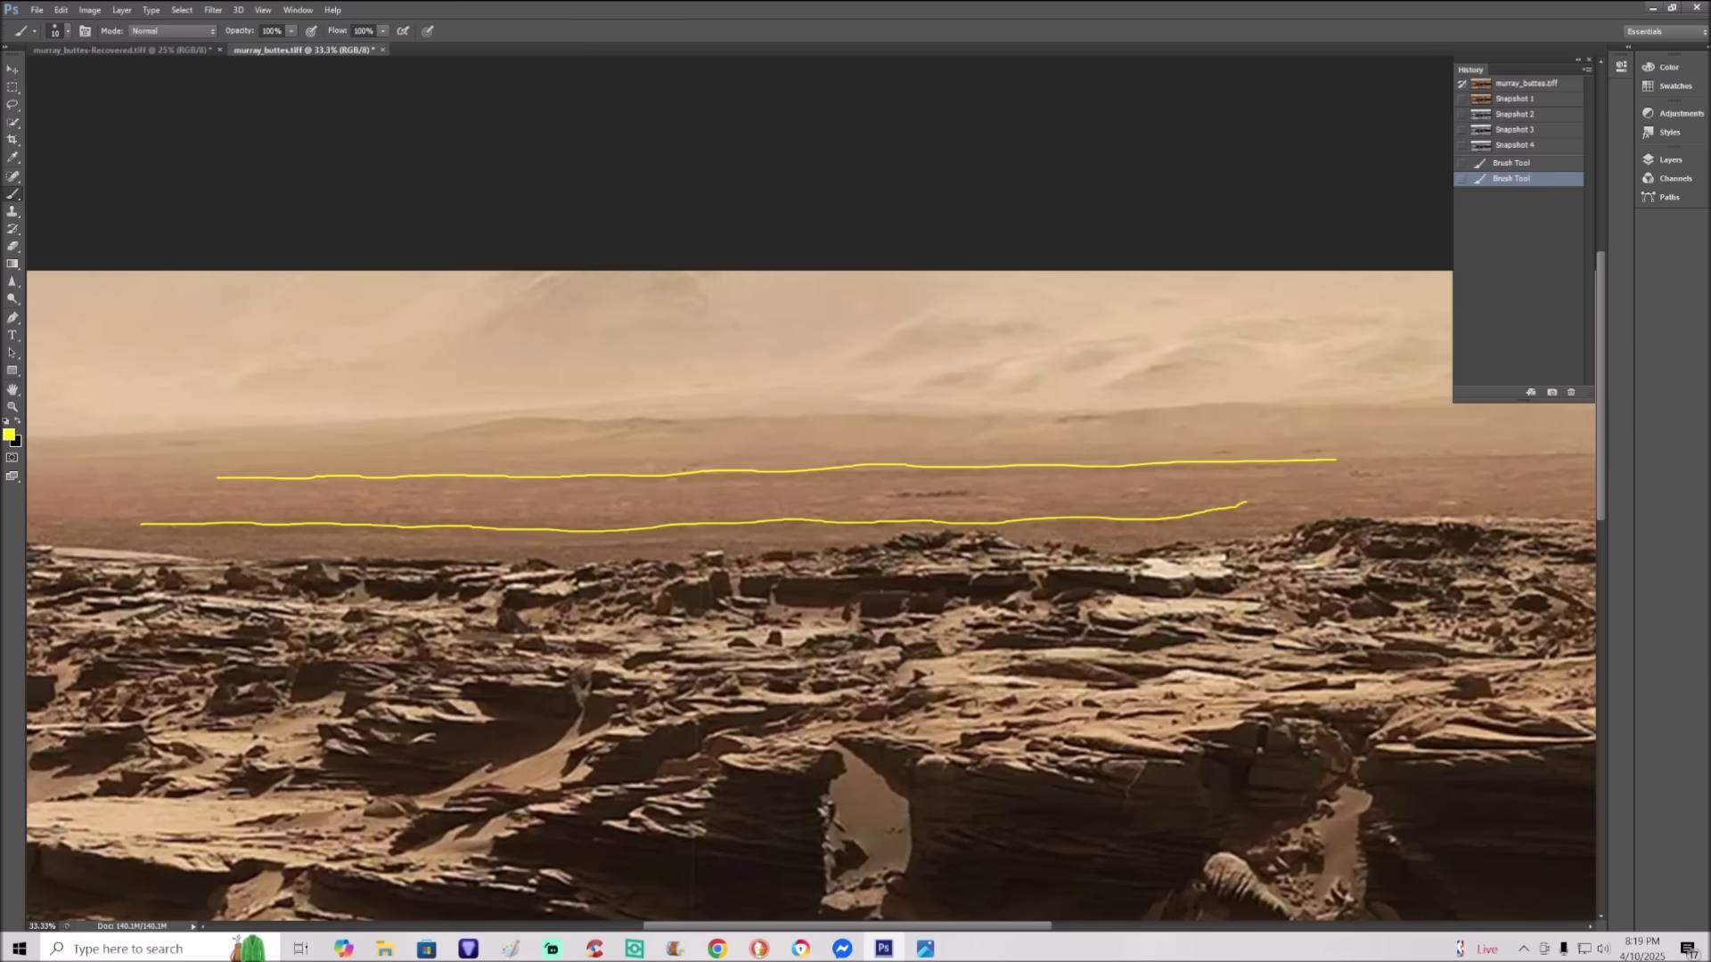
mouse_move(202, 485)
mouse_down()
mouse_move(258, 486)
mouse_move(306, 517)
mouse_move(355, 489)
mouse_move(622, 531)
mouse_move(819, 478)
mouse_move(887, 479)
mouse_up()
click(1556, 164)
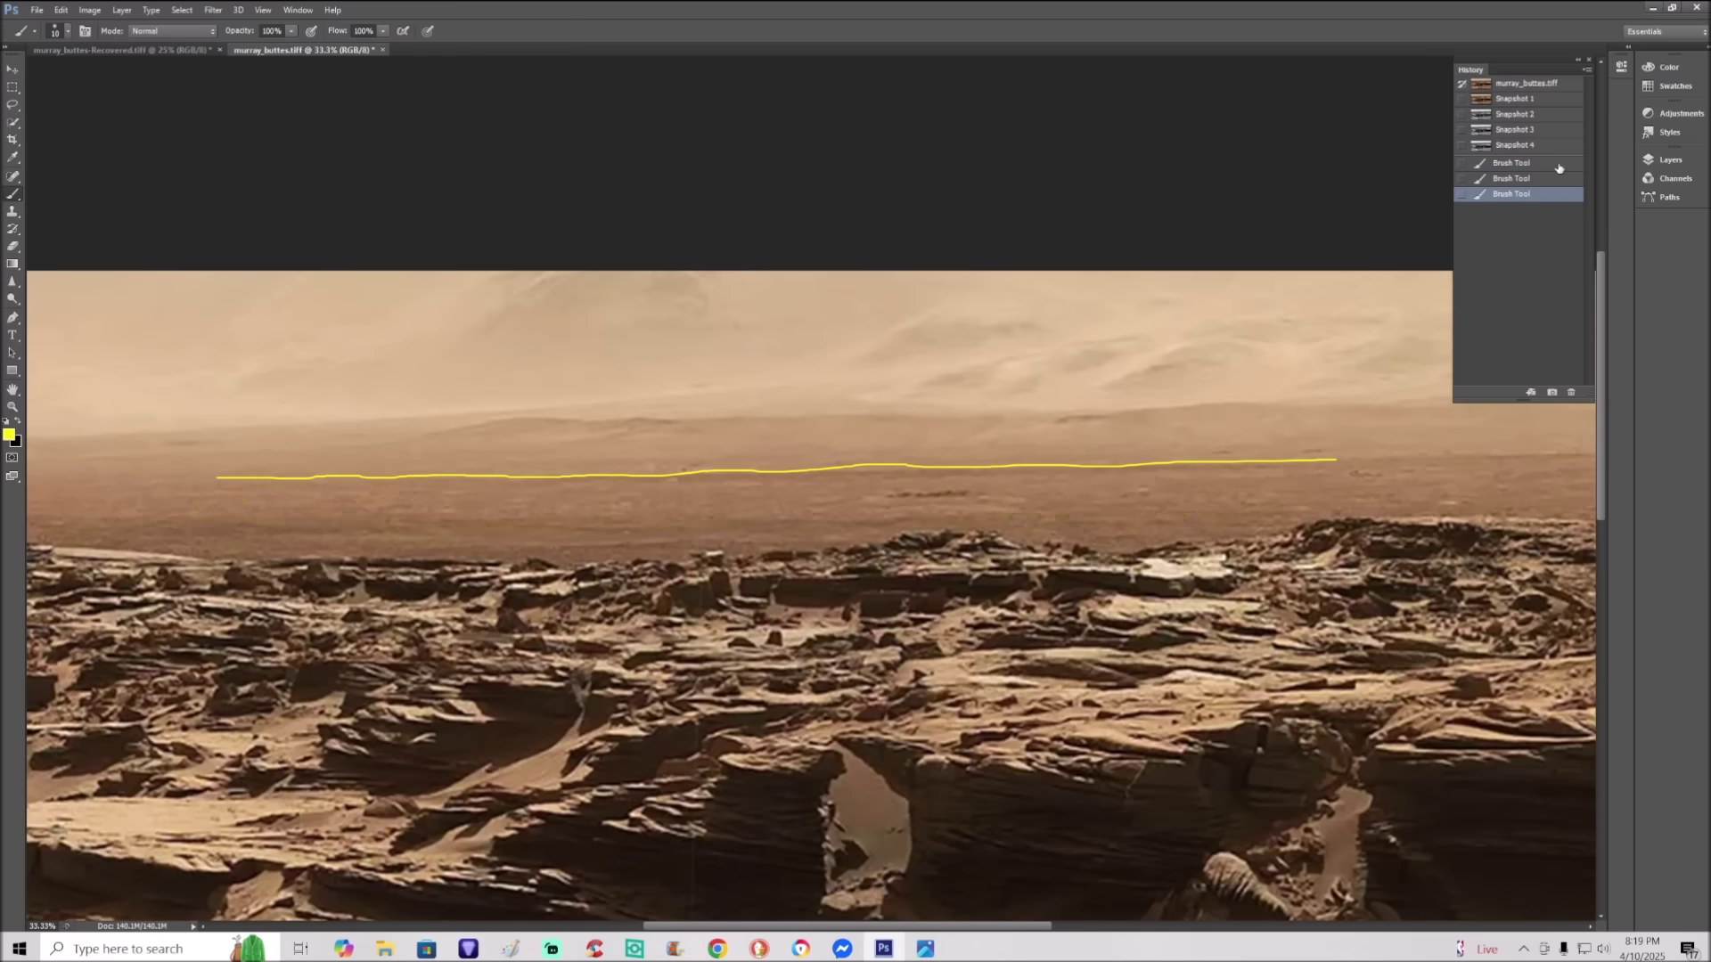
Step: Circle an area below the horizon line, revert the photo to Snapshot 4, and return to the grayscale document
key(ctrl+plus)
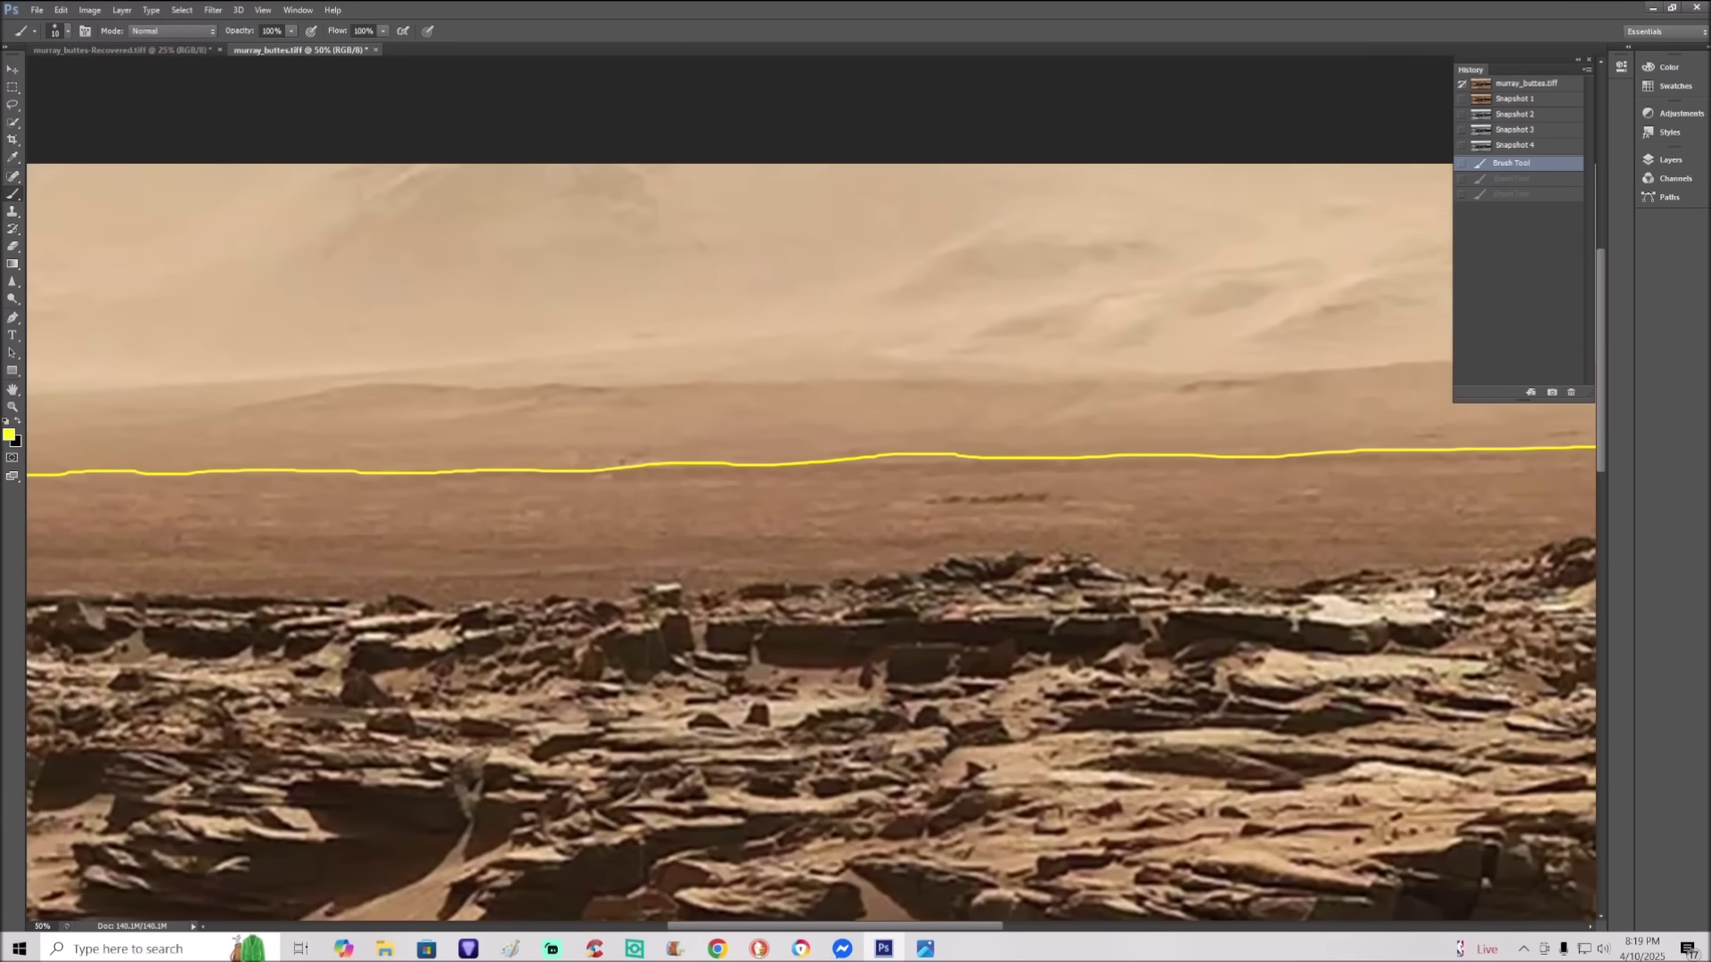
drag(997, 927, 890, 929)
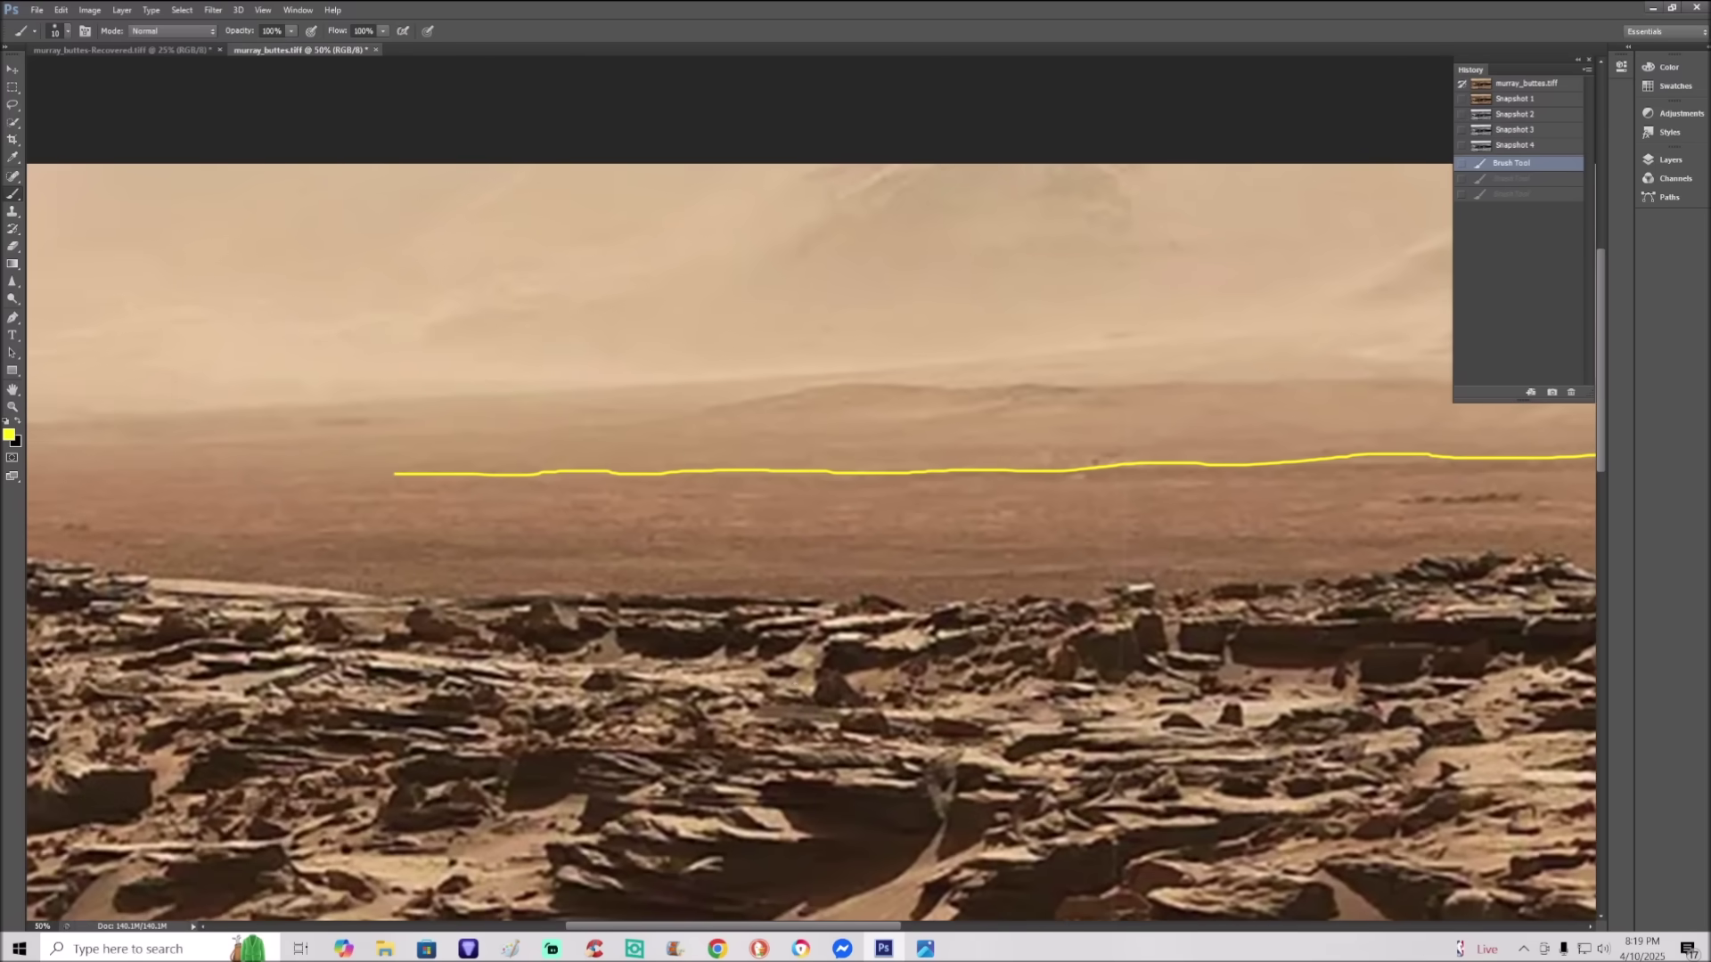
key(ctrl+plus)
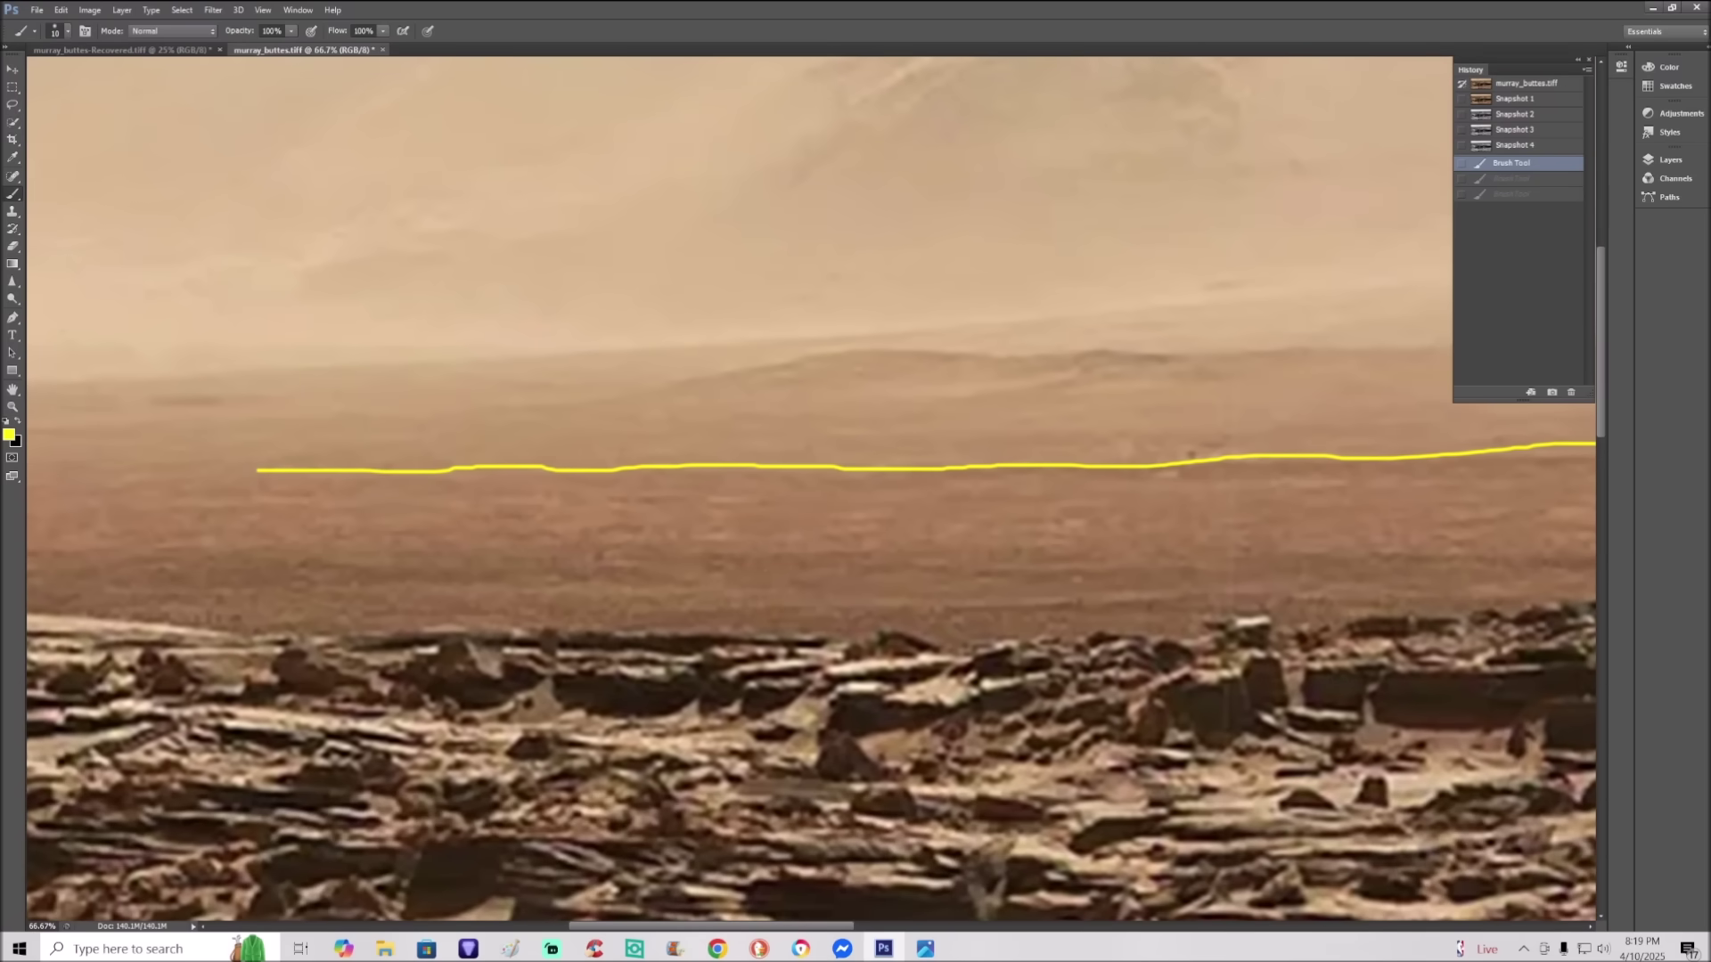
mouse_move(728, 495)
mouse_down()
mouse_move(564, 536)
mouse_move(617, 579)
mouse_move(758, 600)
mouse_move(925, 583)
mouse_move(865, 519)
mouse_move(693, 503)
mouse_up()
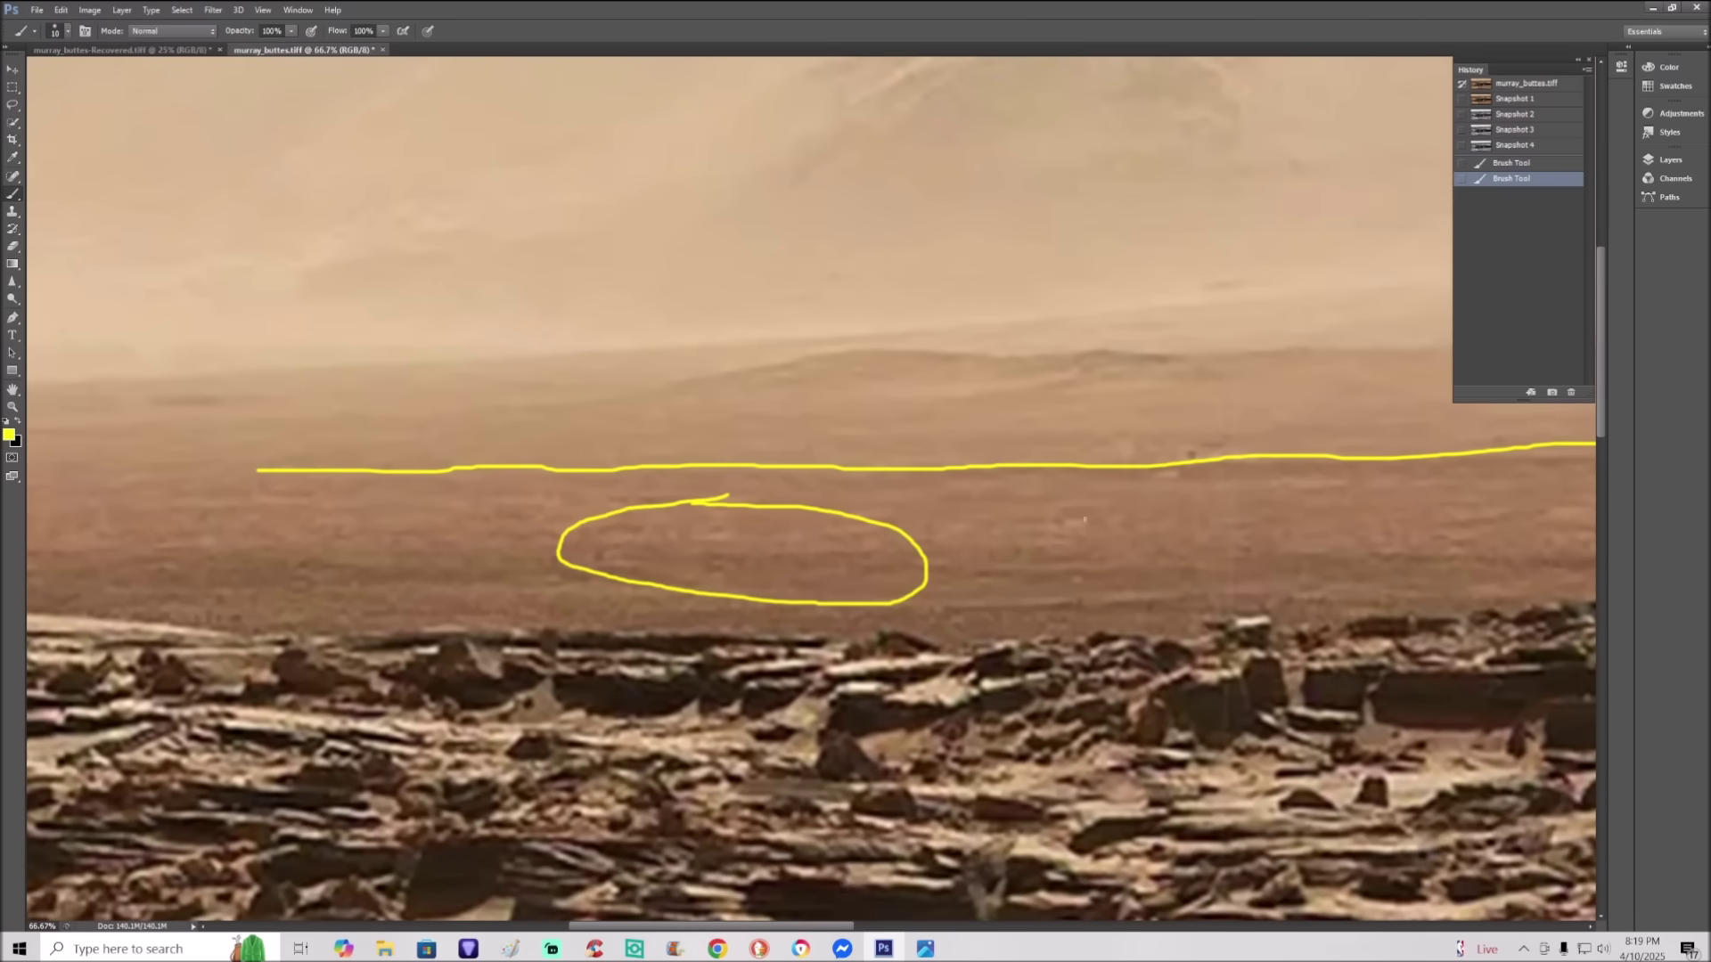
click(1515, 145)
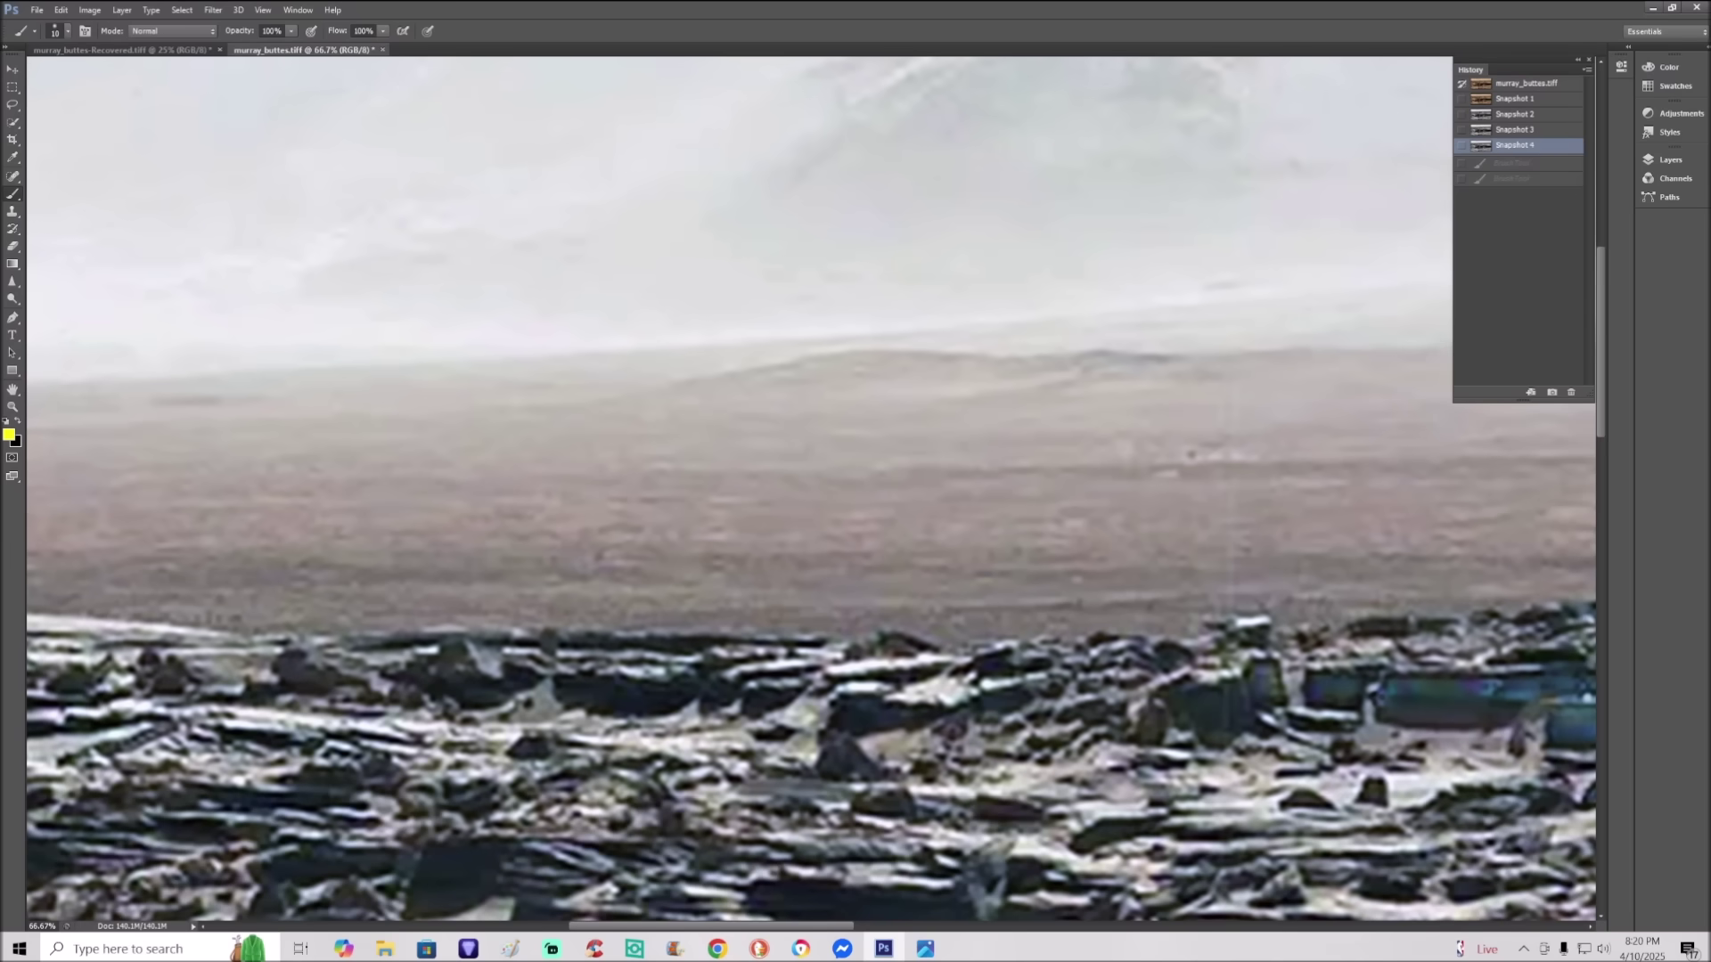
key(ctrl+Tab)
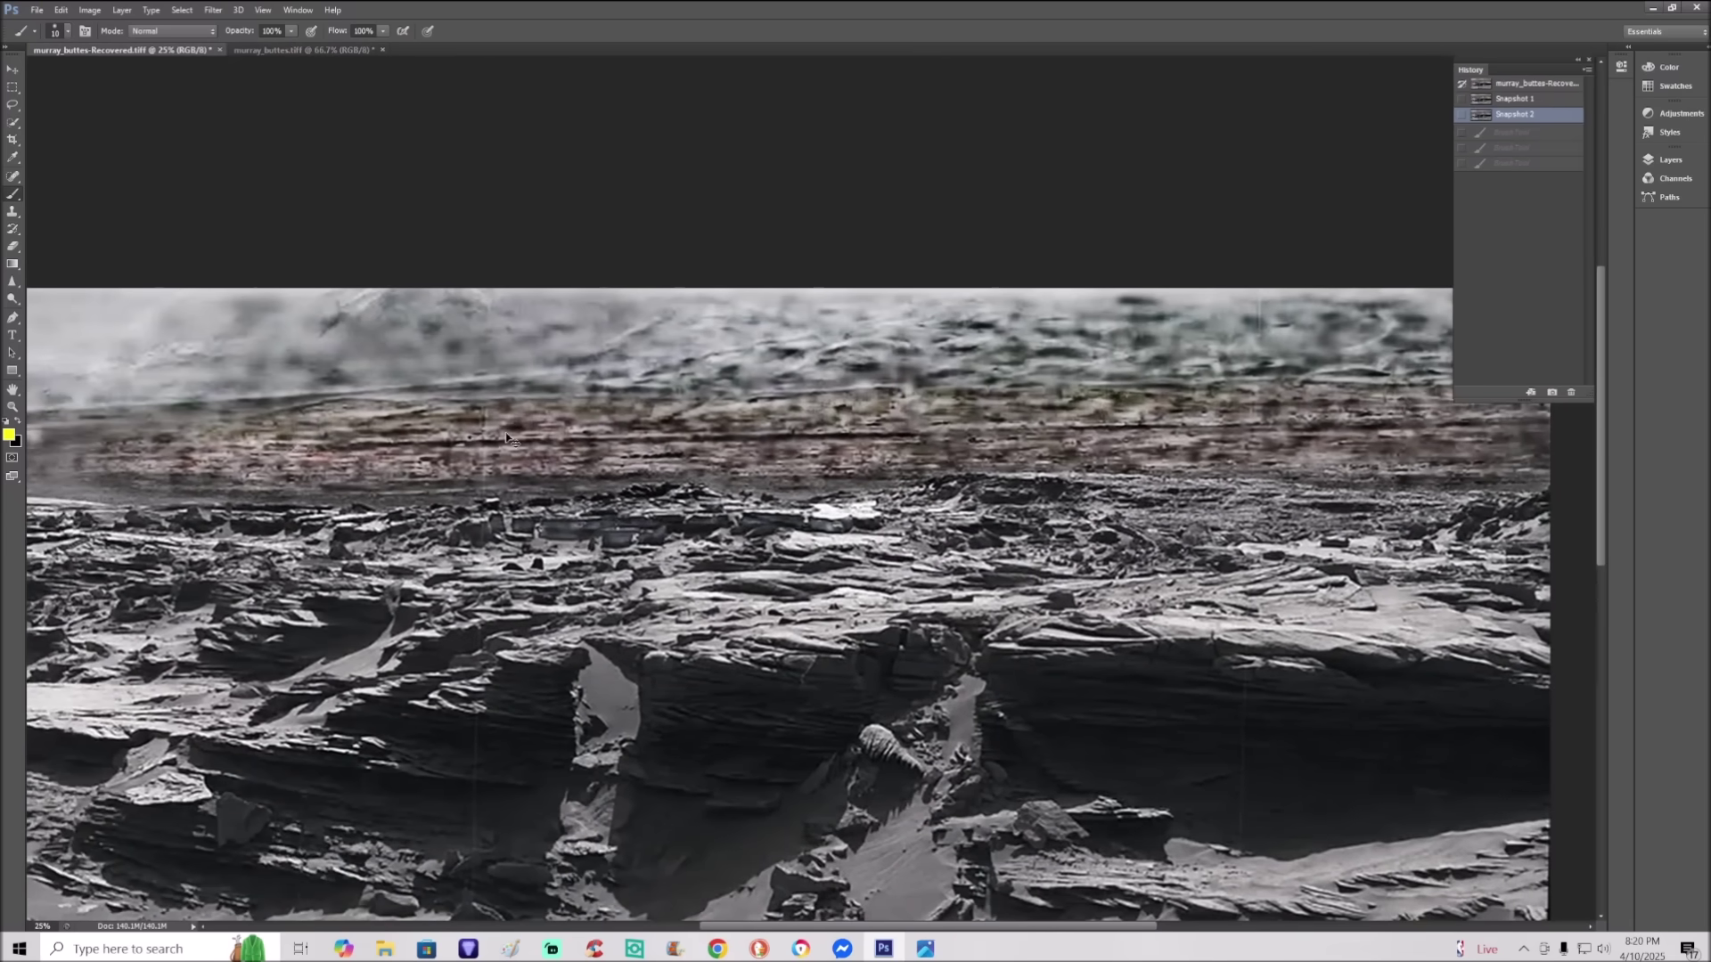
key(ctrl+plus)
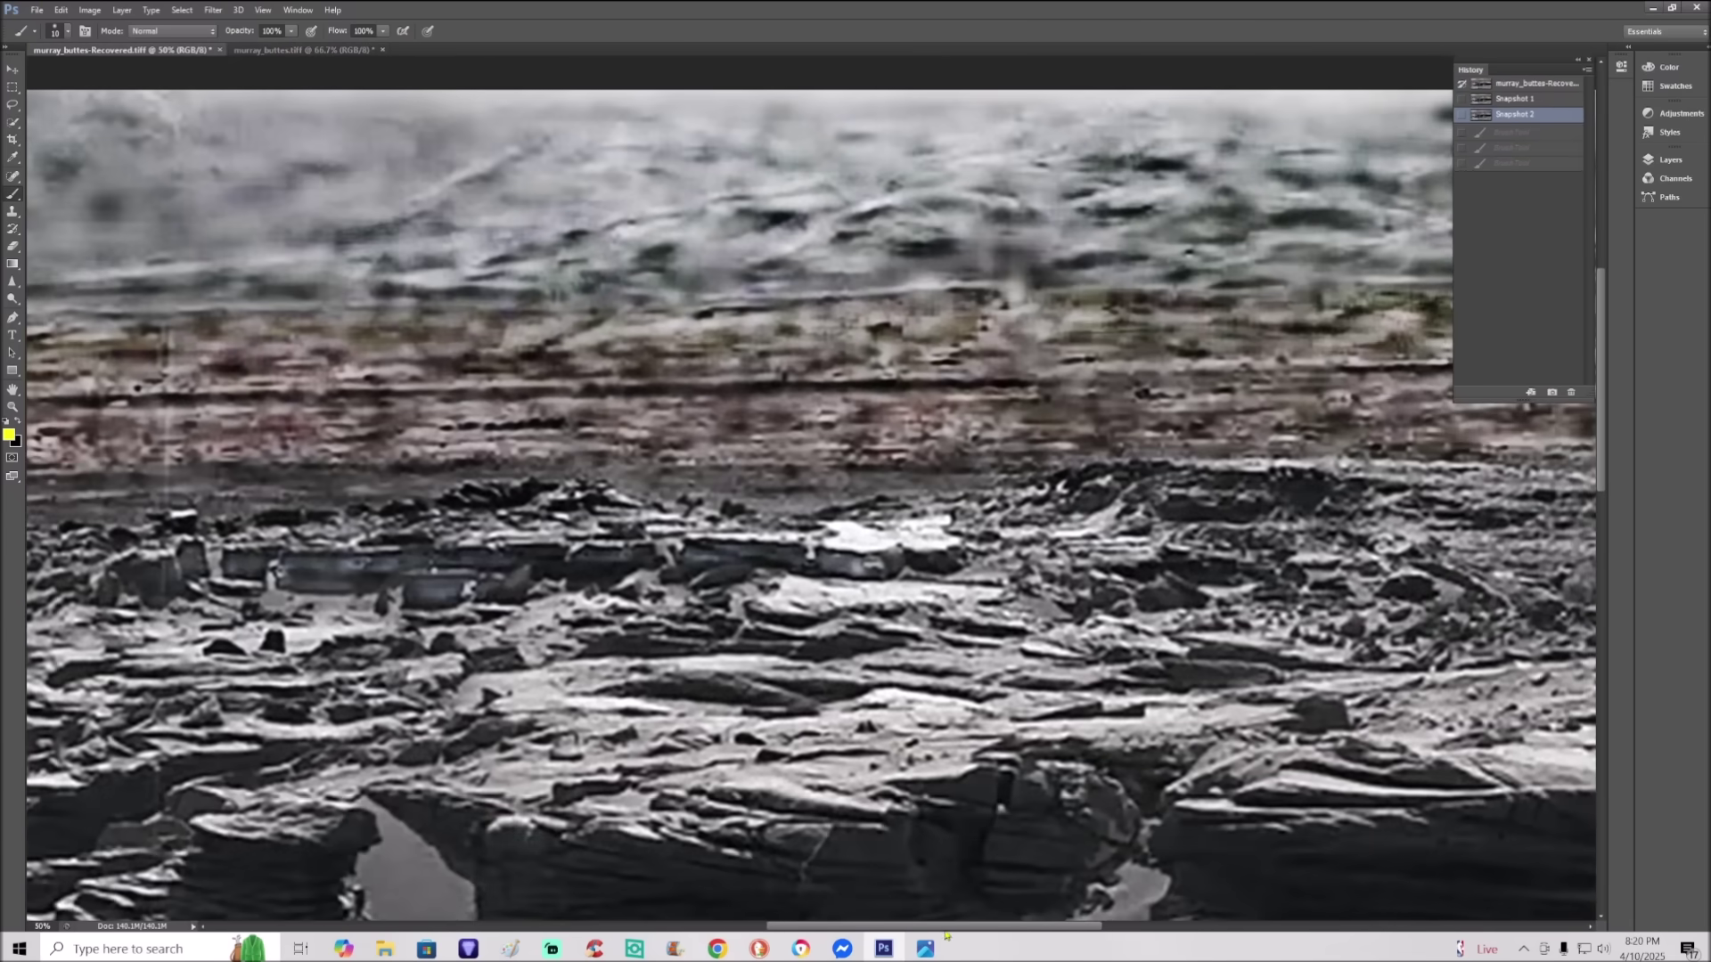
drag(950, 928, 1147, 910)
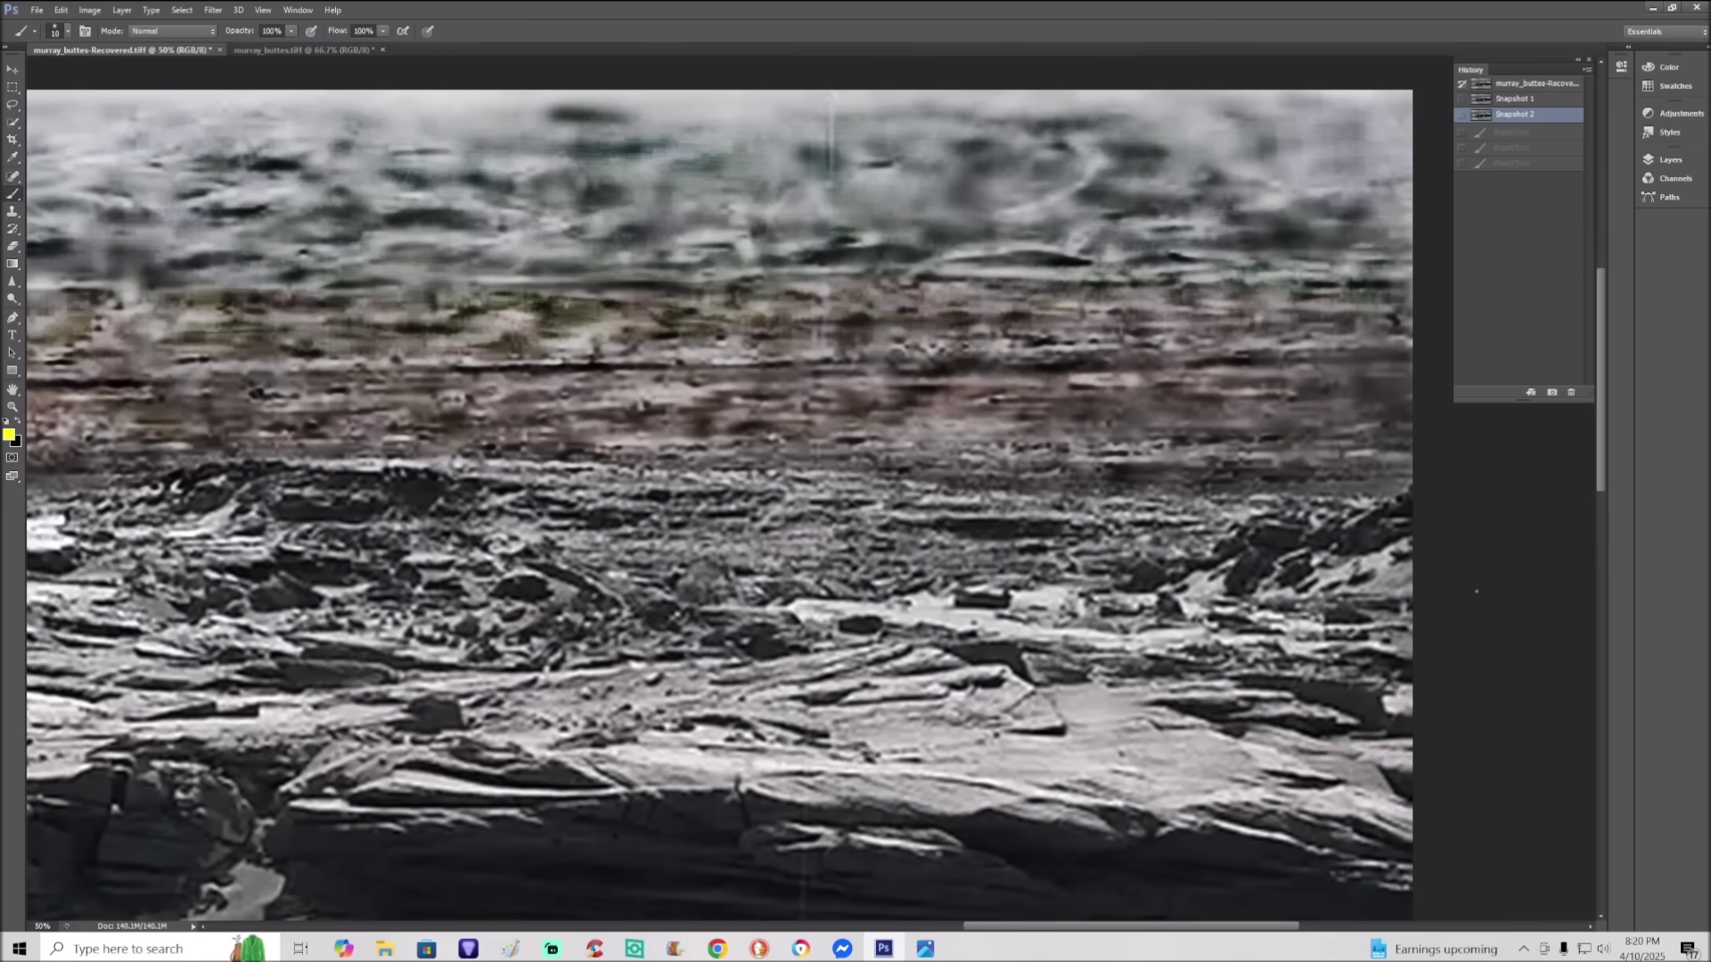
key(ctrl+plus)
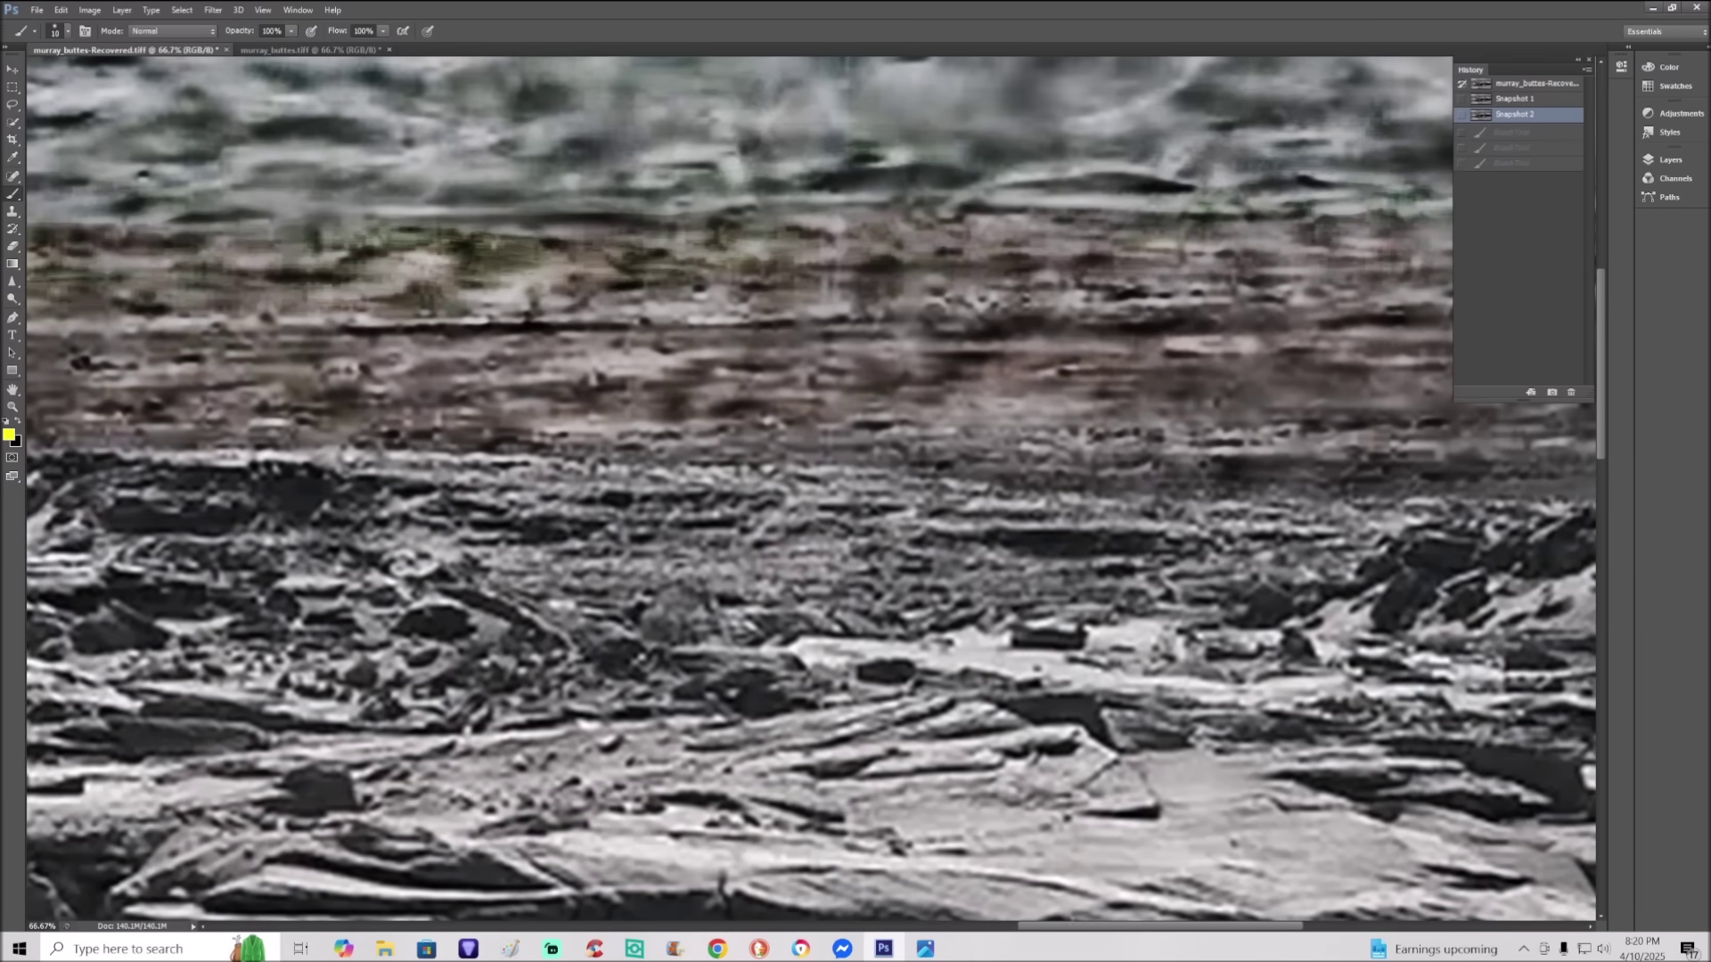
key(ctrl+plus)
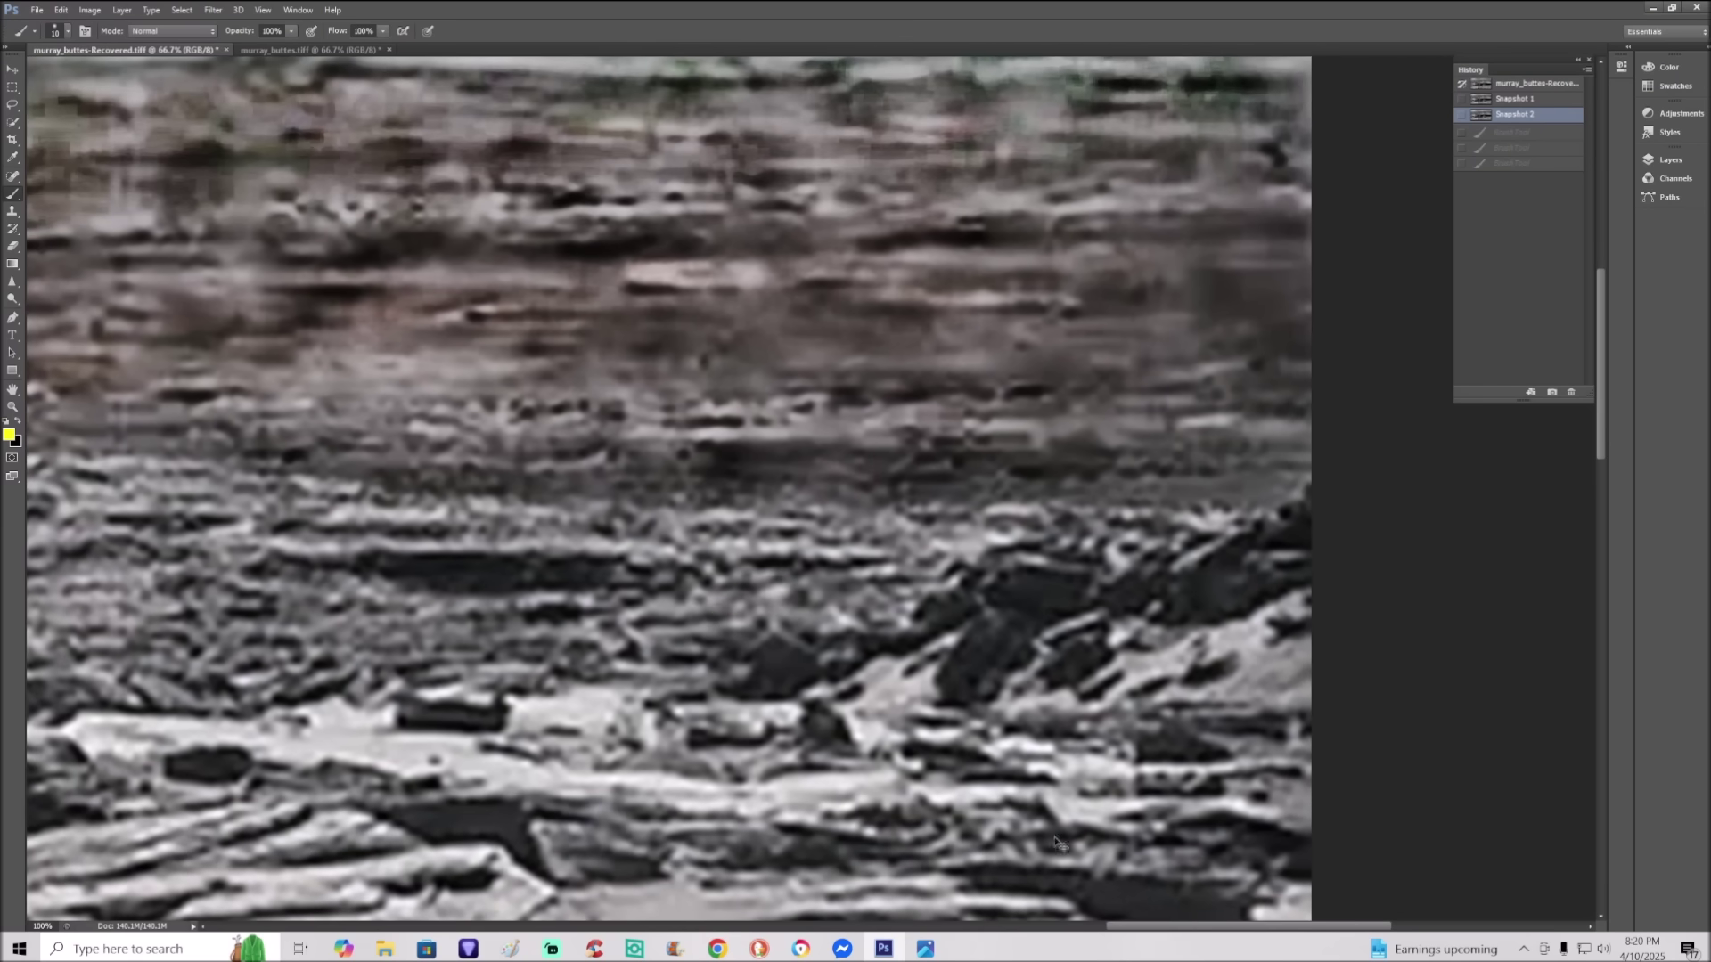
mouse_move(787, 584)
mouse_down()
mouse_move(712, 619)
mouse_move(688, 680)
mouse_move(746, 732)
mouse_move(861, 693)
mouse_move(858, 636)
mouse_move(772, 567)
mouse_up()
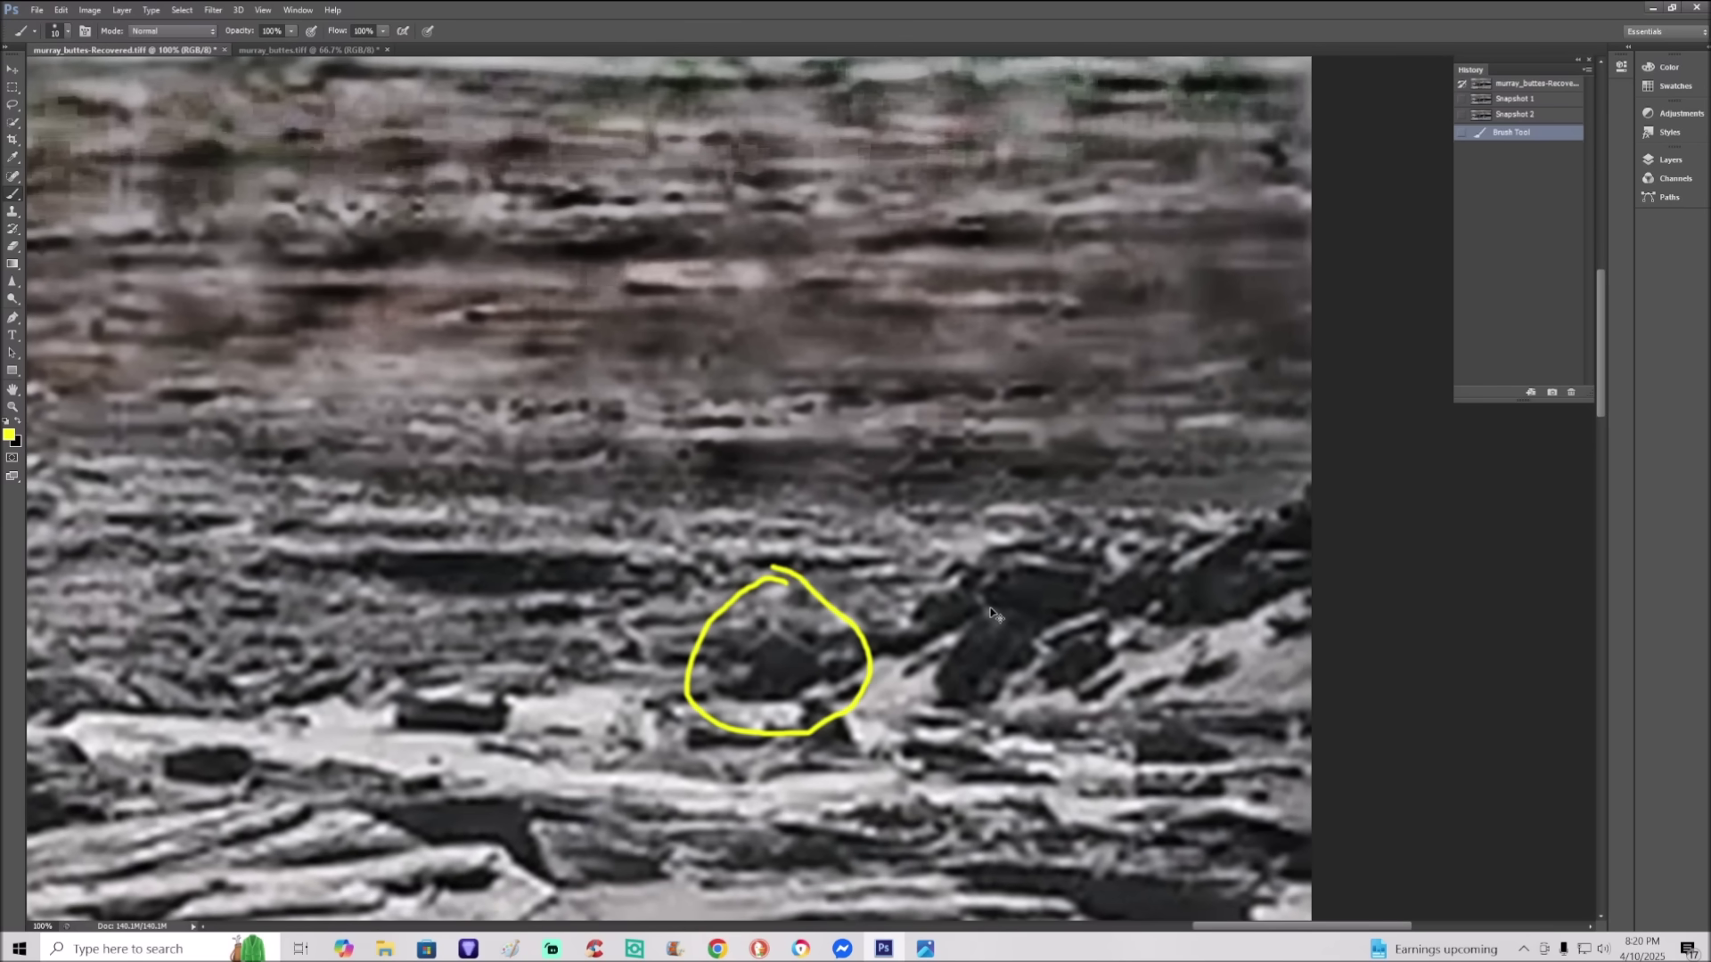
key(ctrl+minus)
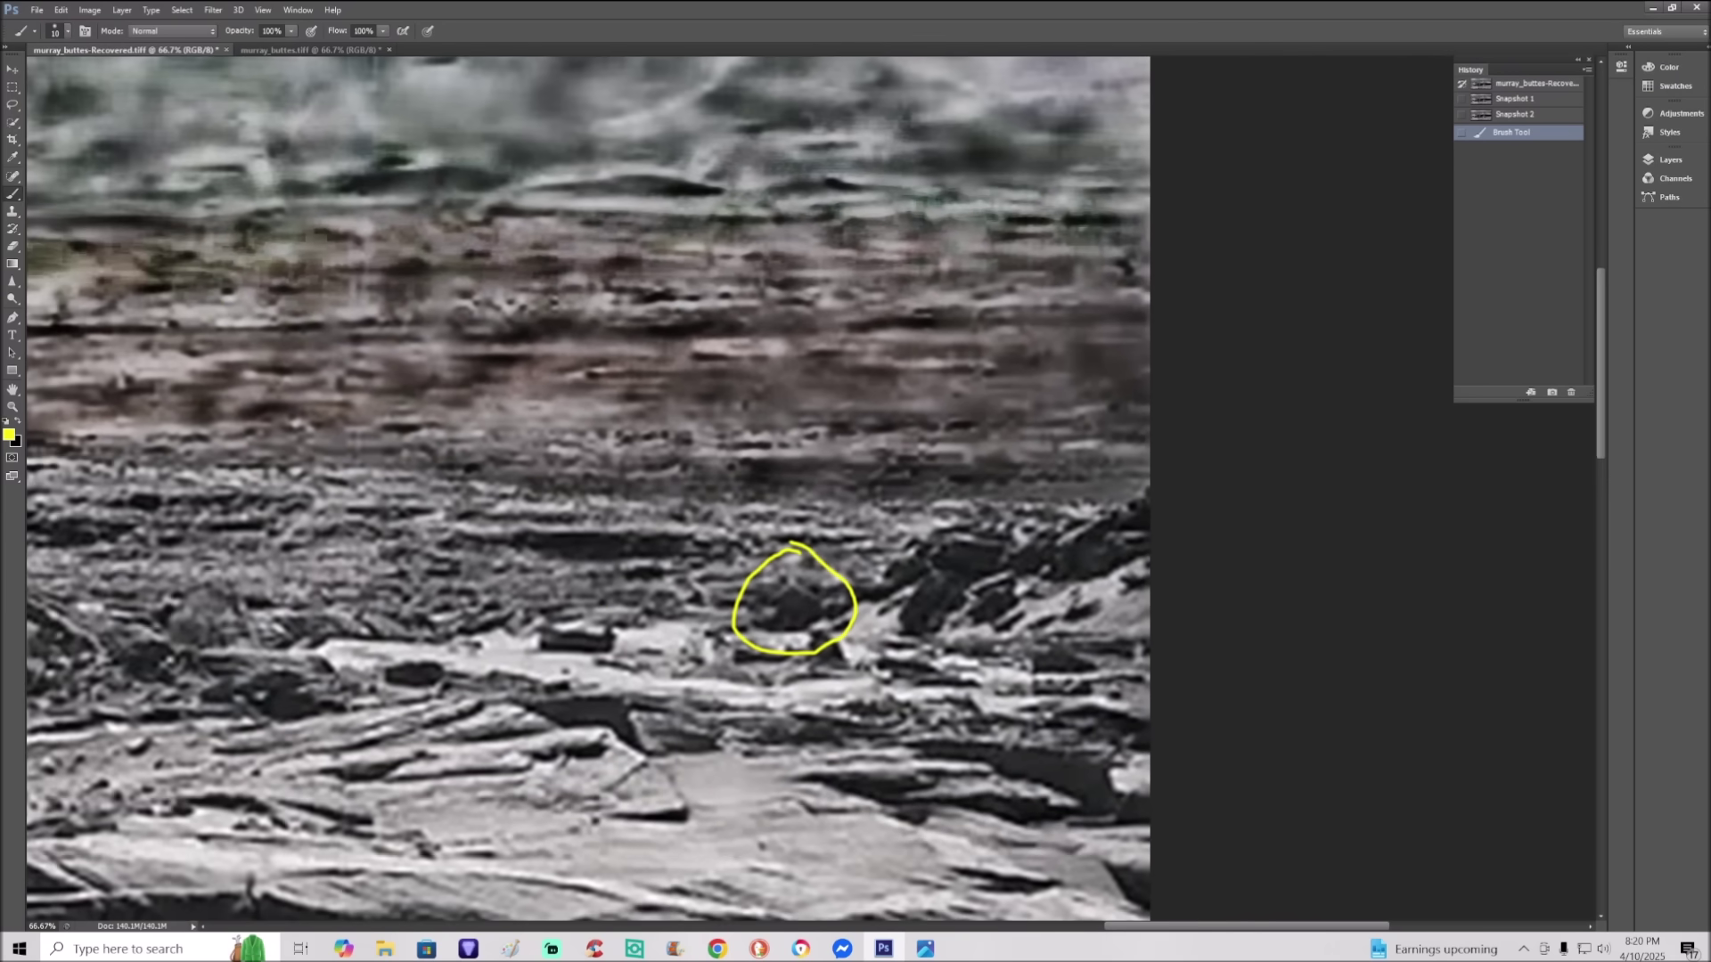
mouse_move(606, 605)
mouse_down()
mouse_move(510, 611)
mouse_move(504, 647)
mouse_move(578, 684)
mouse_move(649, 643)
mouse_move(601, 604)
mouse_move(555, 599)
mouse_up()
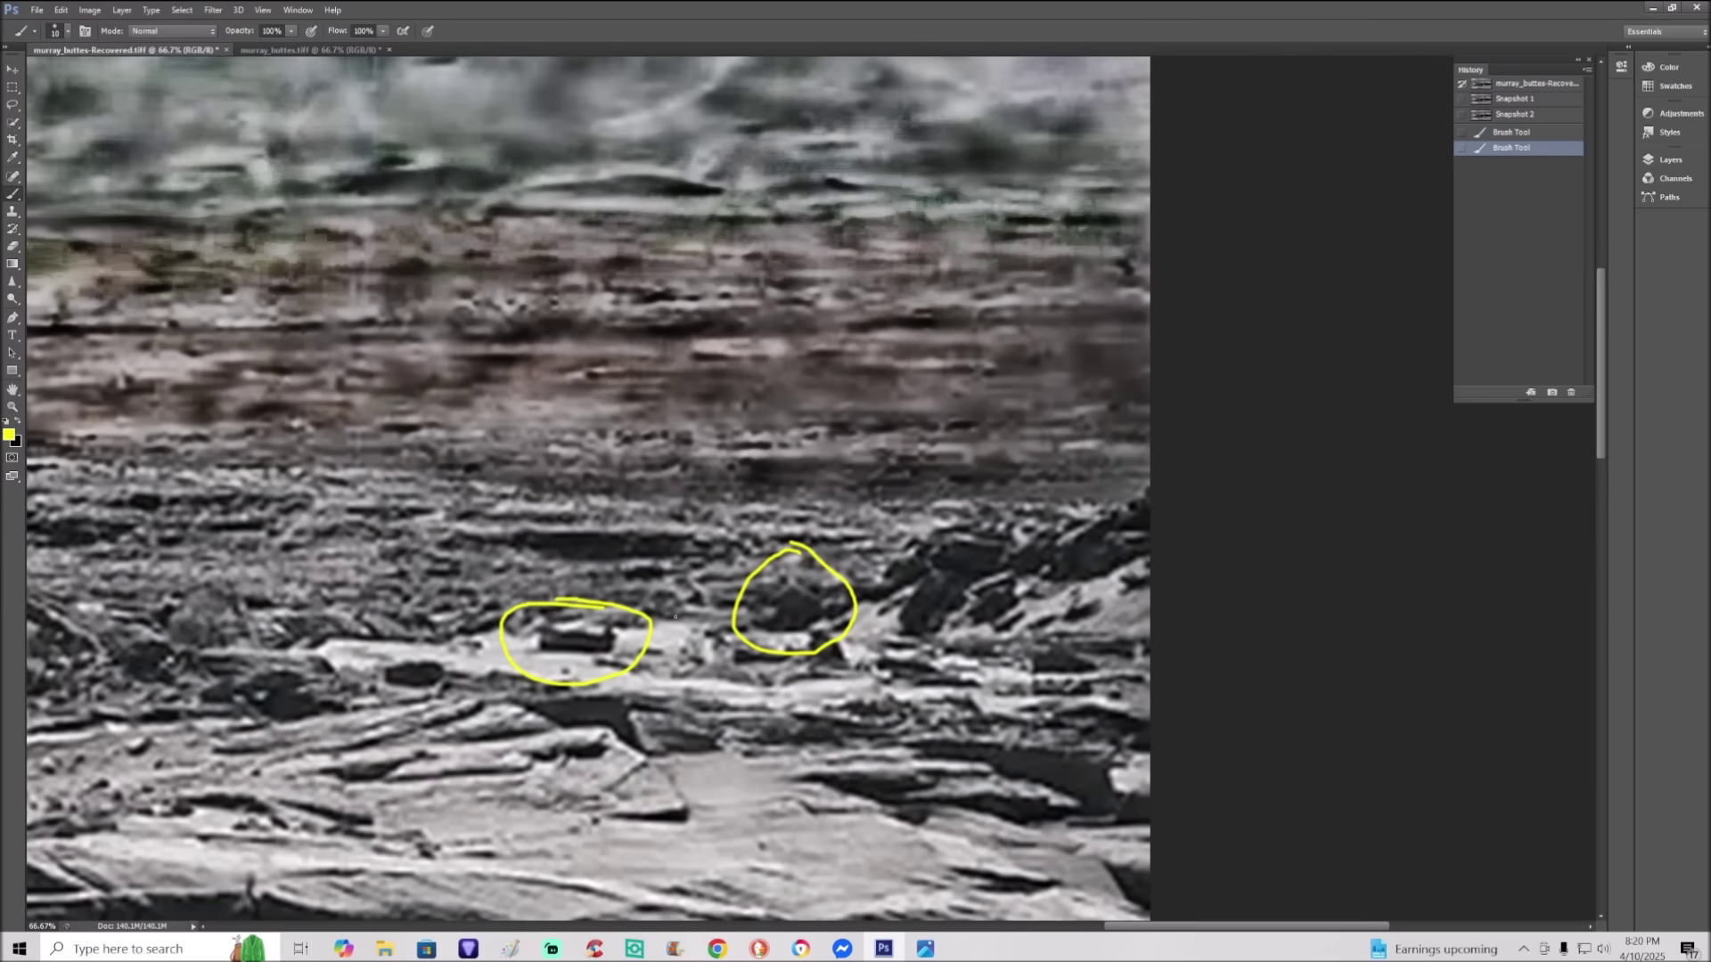
scroll(1051, 934, left, 5)
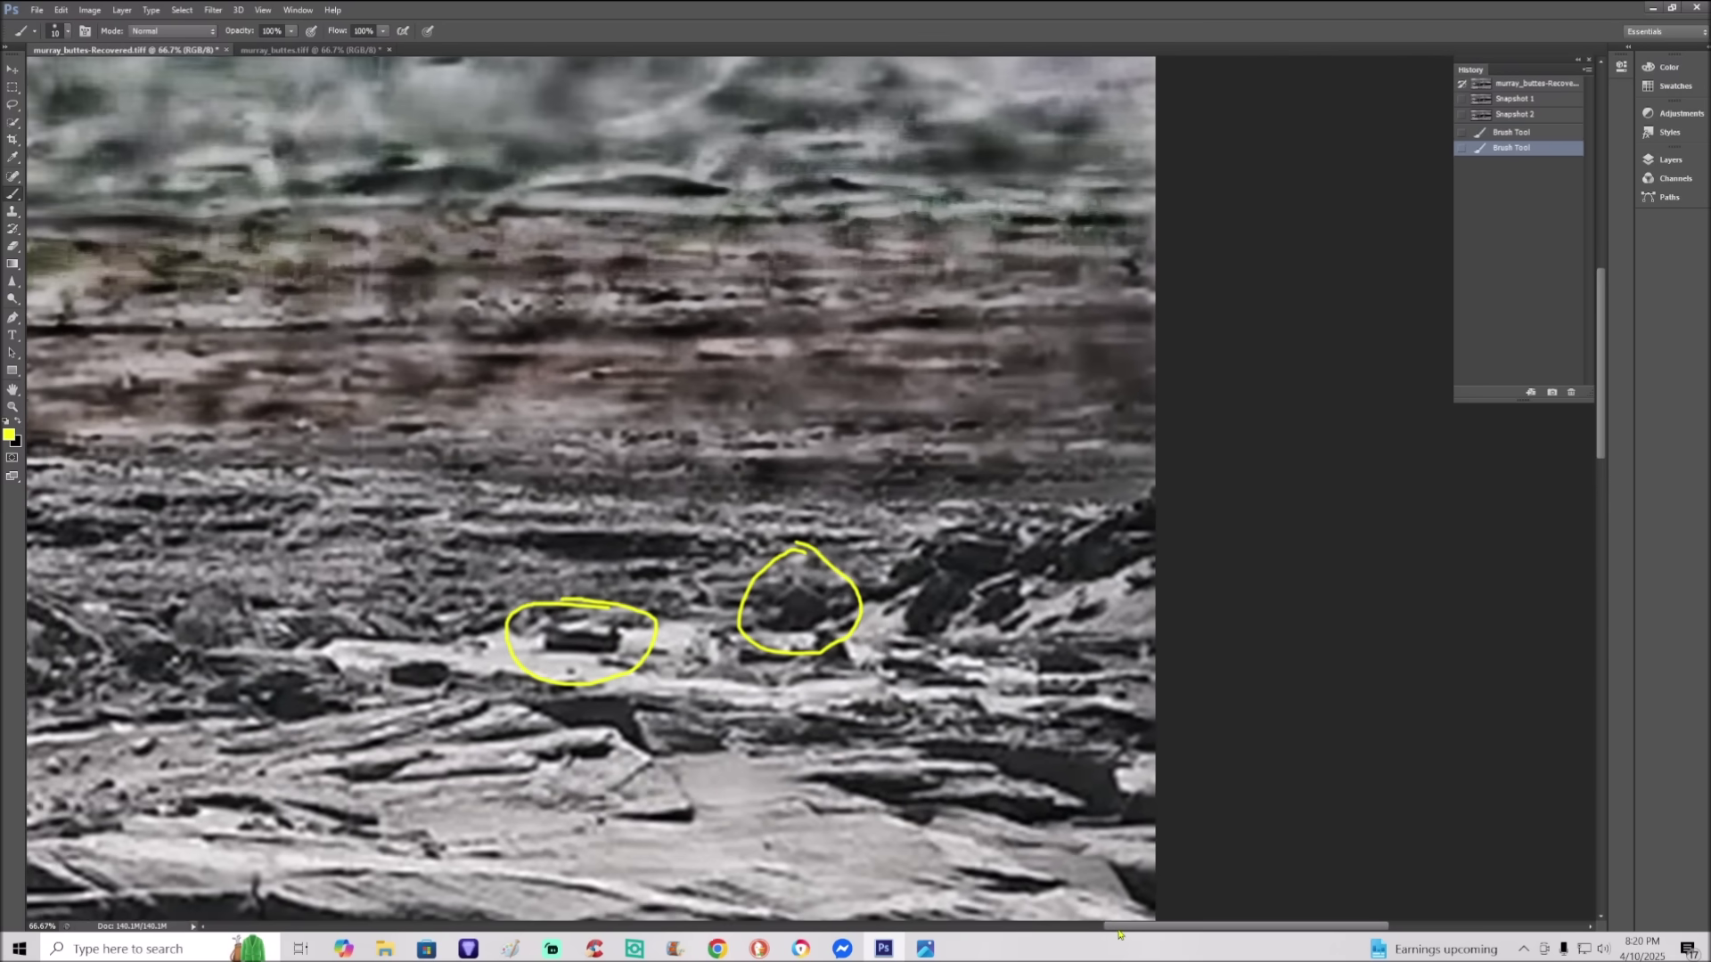
scroll(835, 546, left, 5)
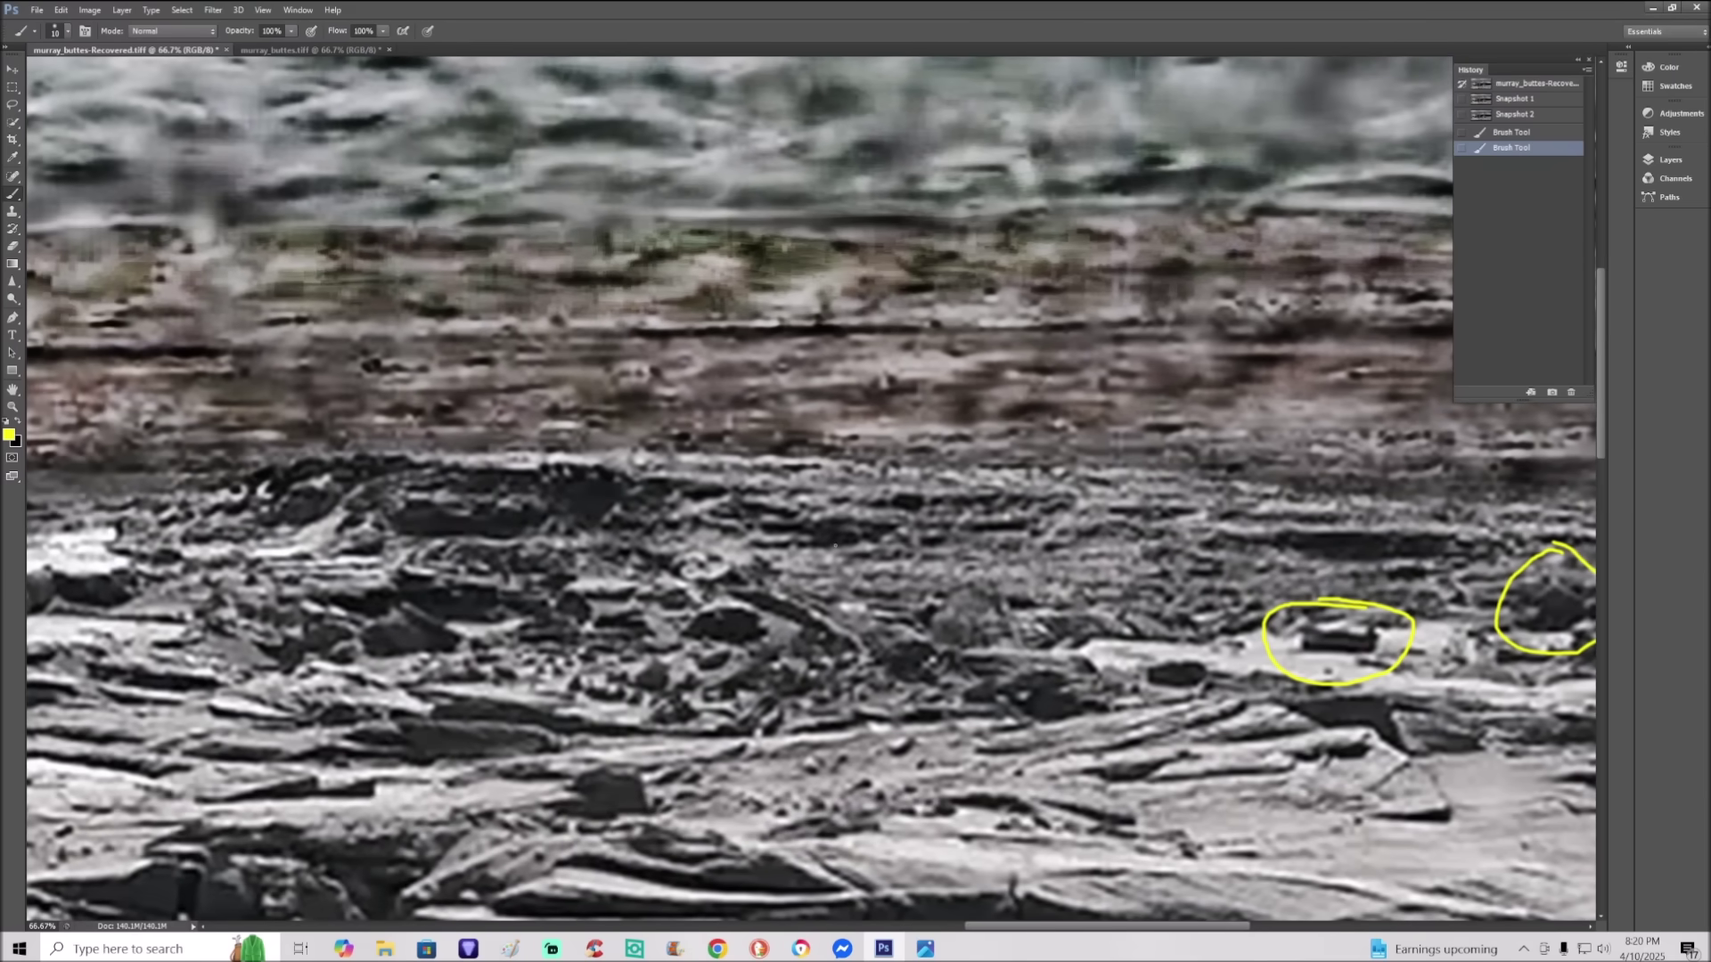
mouse_move(786, 460)
mouse_down()
mouse_move(338, 385)
mouse_move(186, 446)
mouse_move(183, 637)
mouse_move(610, 773)
mouse_move(906, 666)
mouse_move(851, 520)
mouse_move(738, 445)
mouse_up()
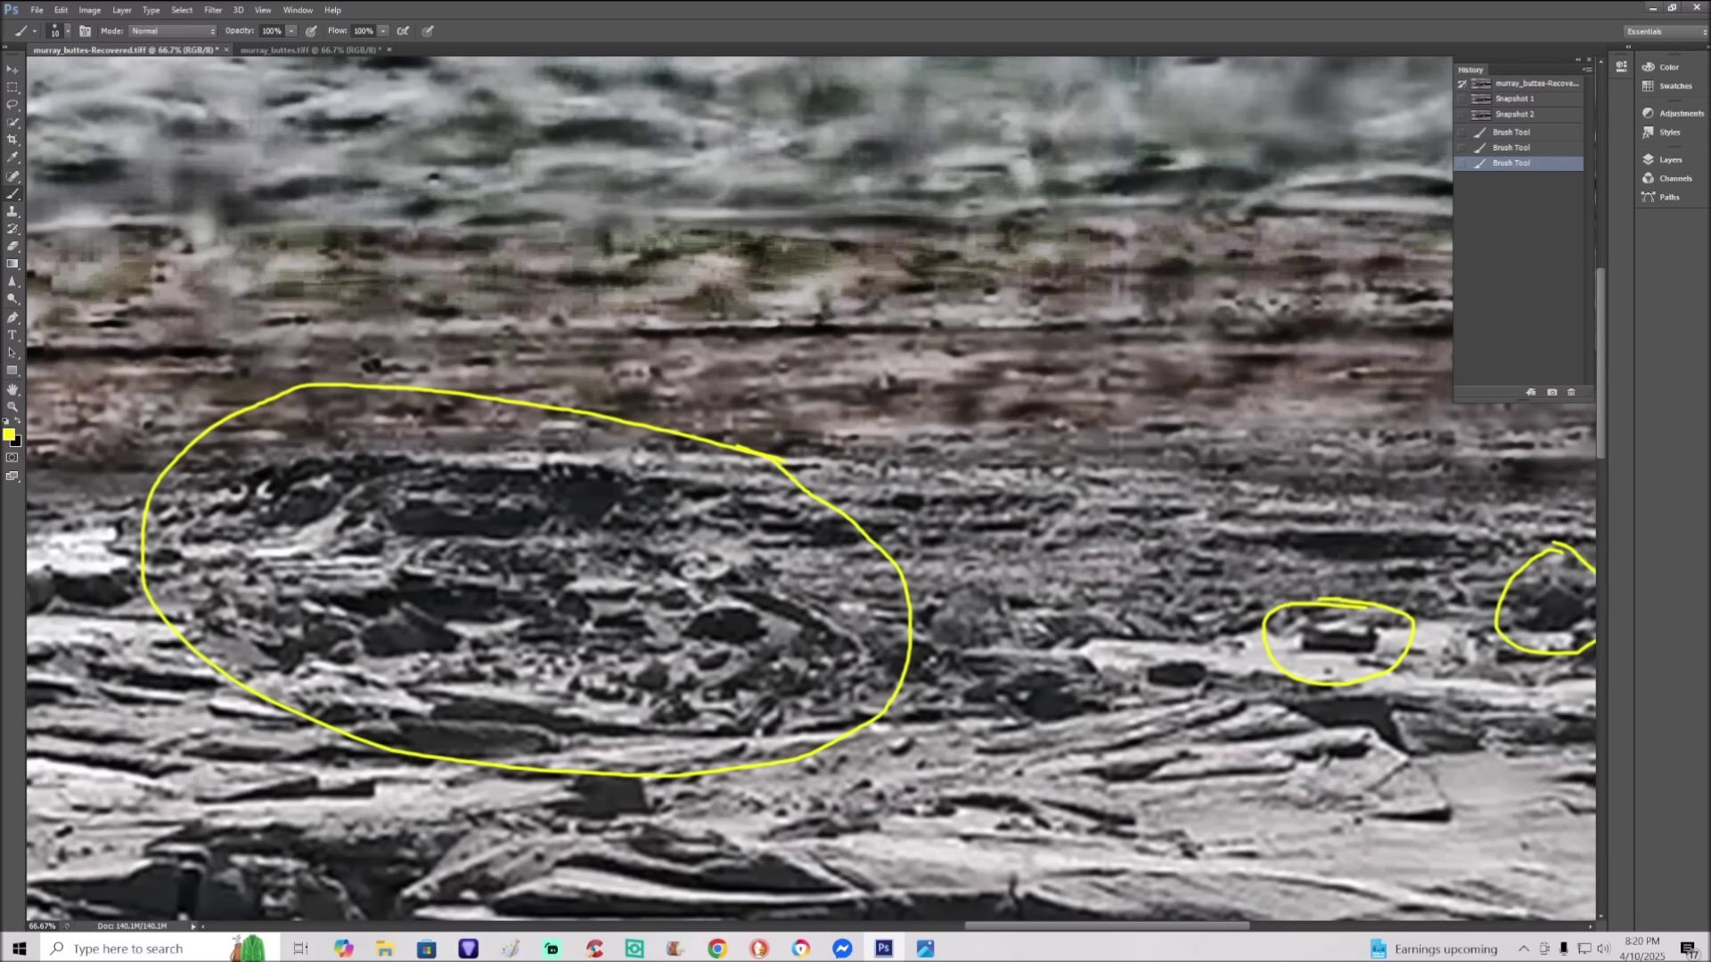
mouse_move(388, 570)
mouse_down()
mouse_move(433, 535)
mouse_move(421, 553)
mouse_move(532, 540)
mouse_up()
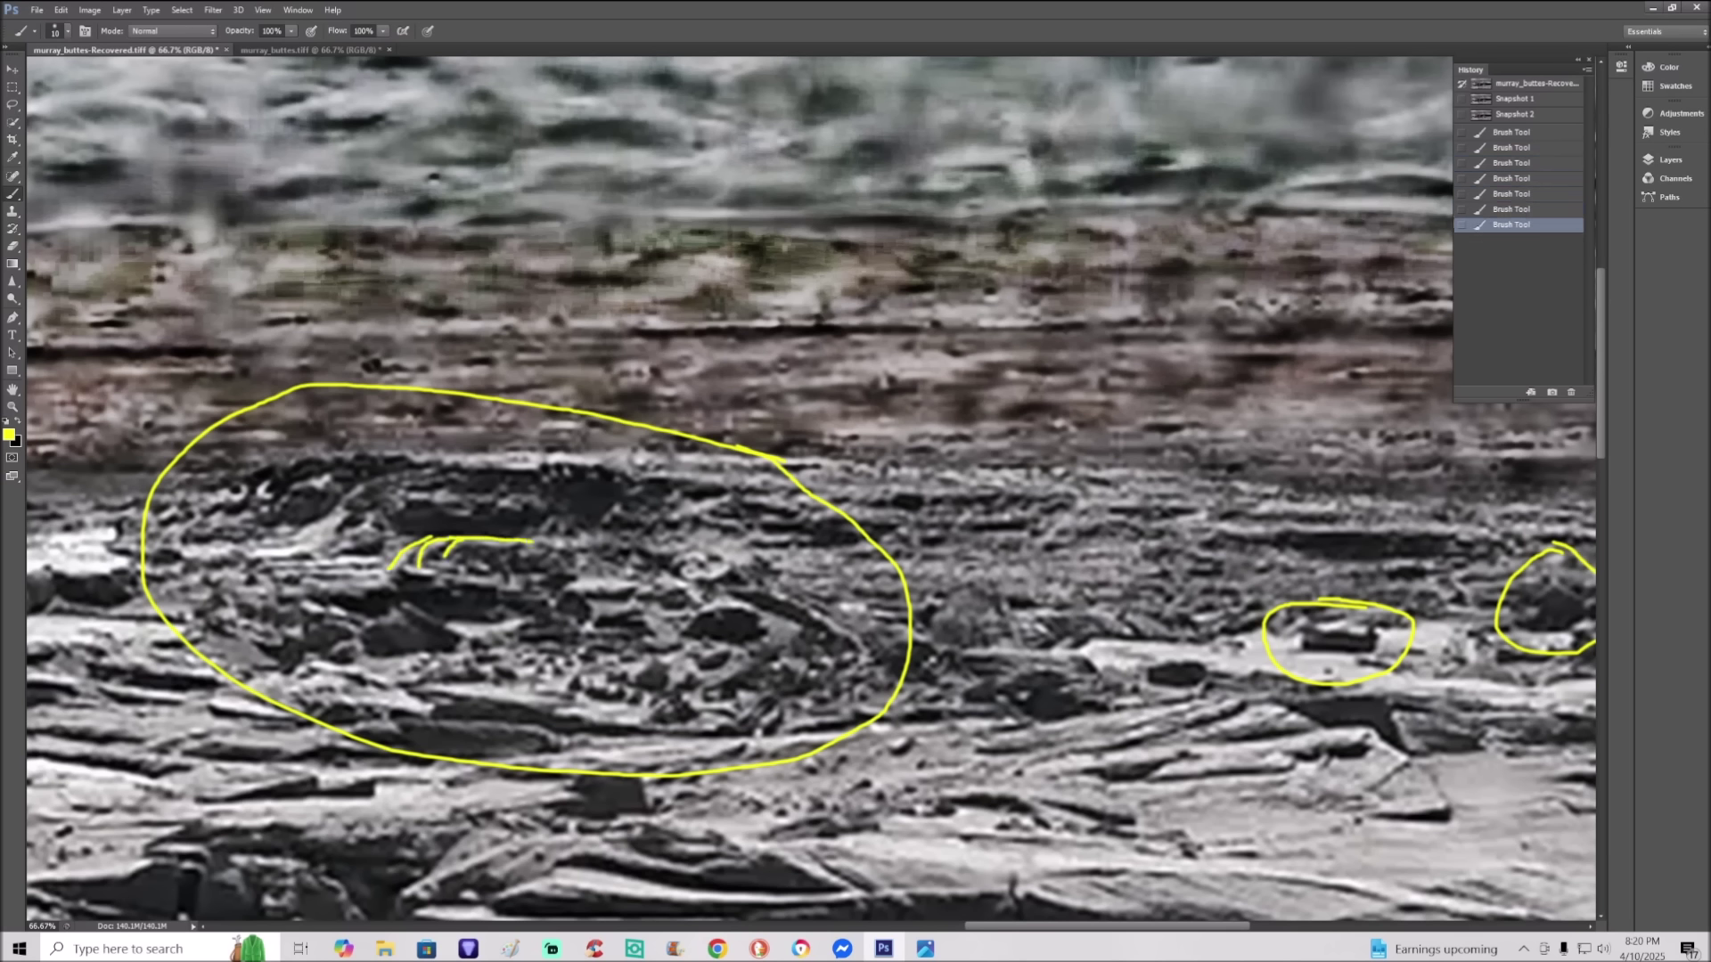
drag(259, 568, 396, 556)
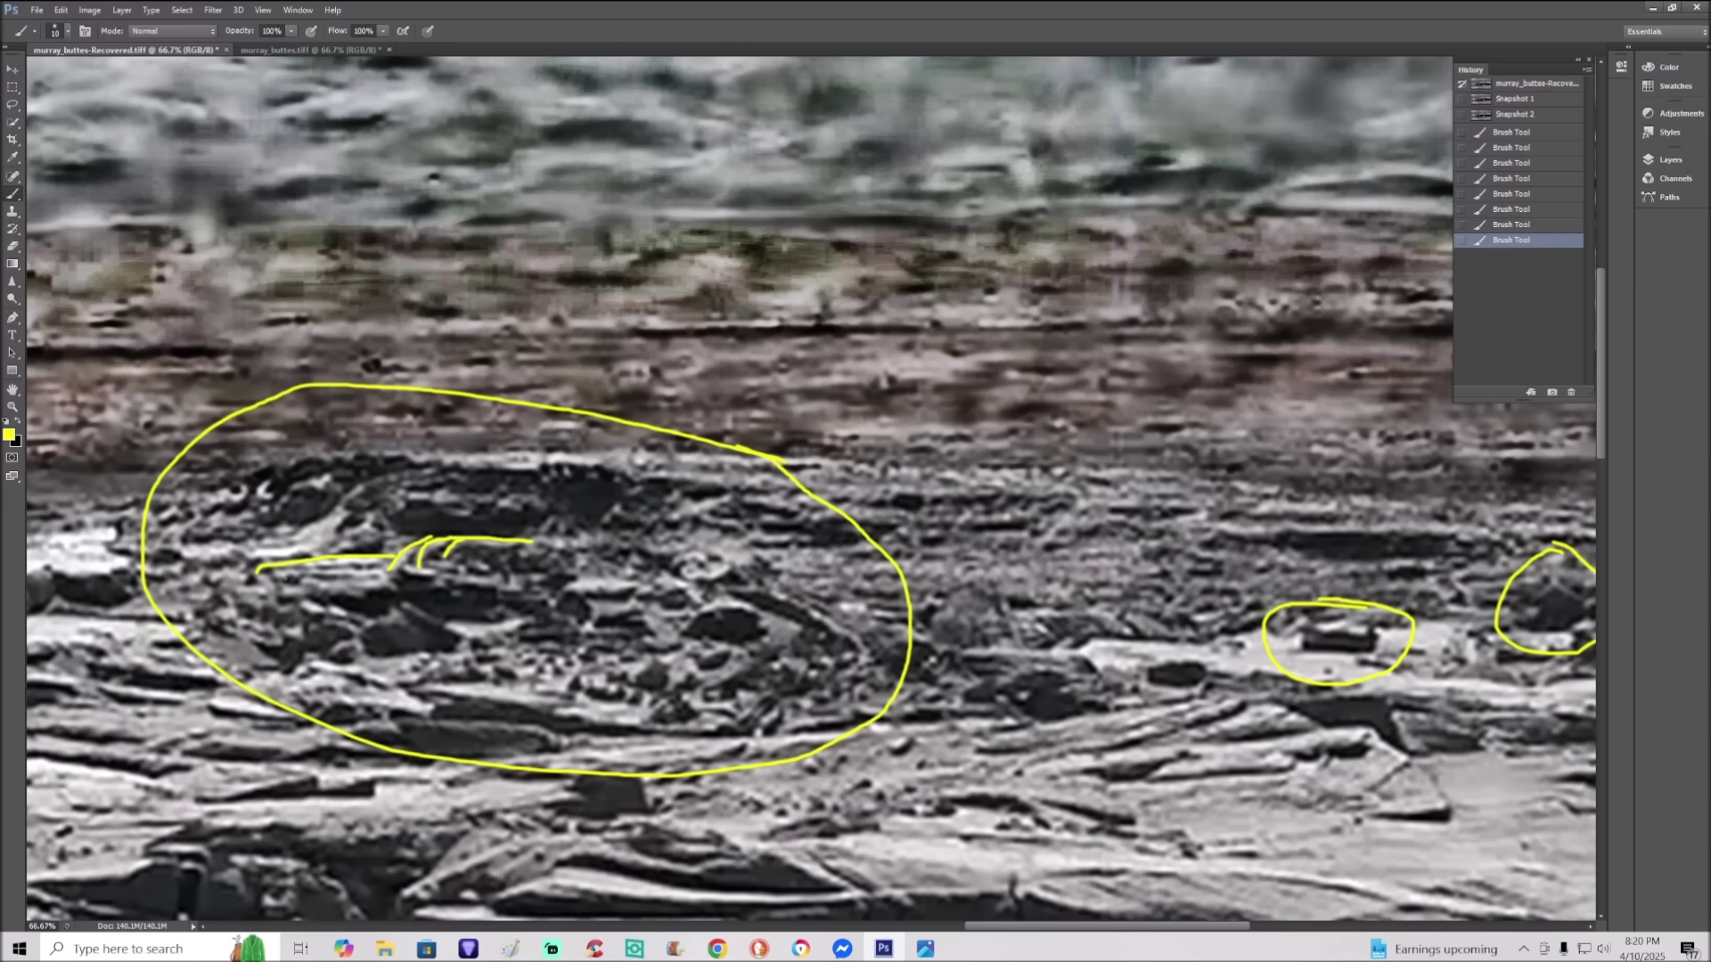
drag(285, 579, 383, 566)
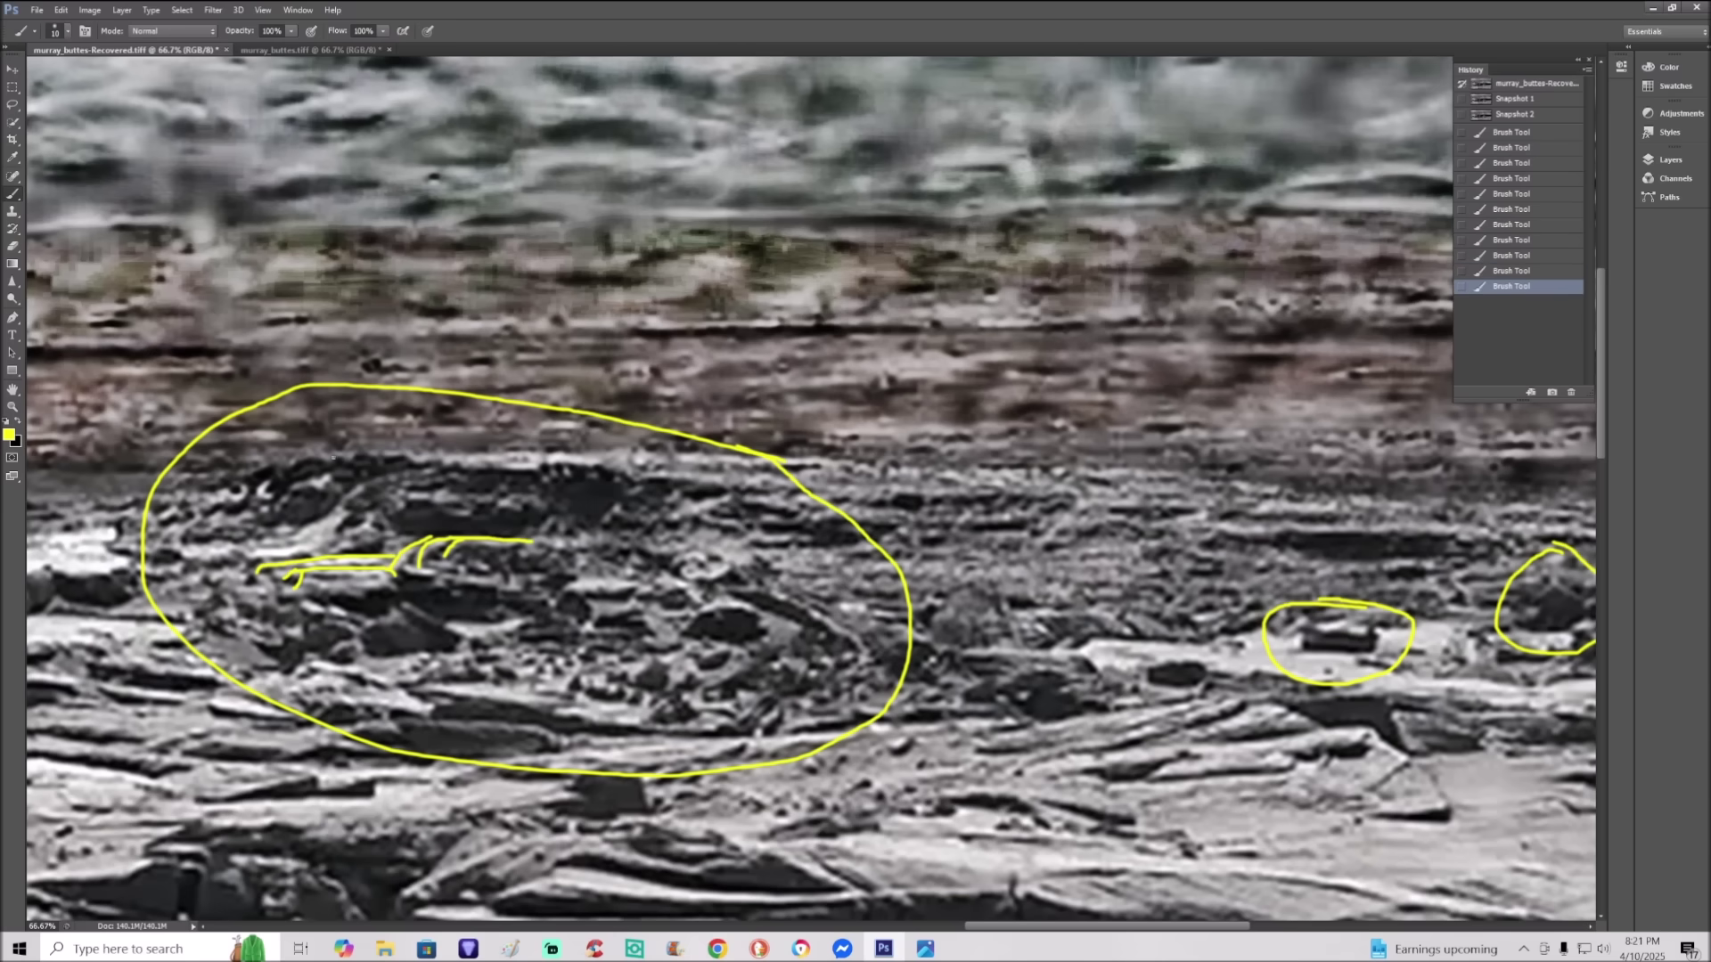
key(ctrl+minus)
key(ctrl+minus)
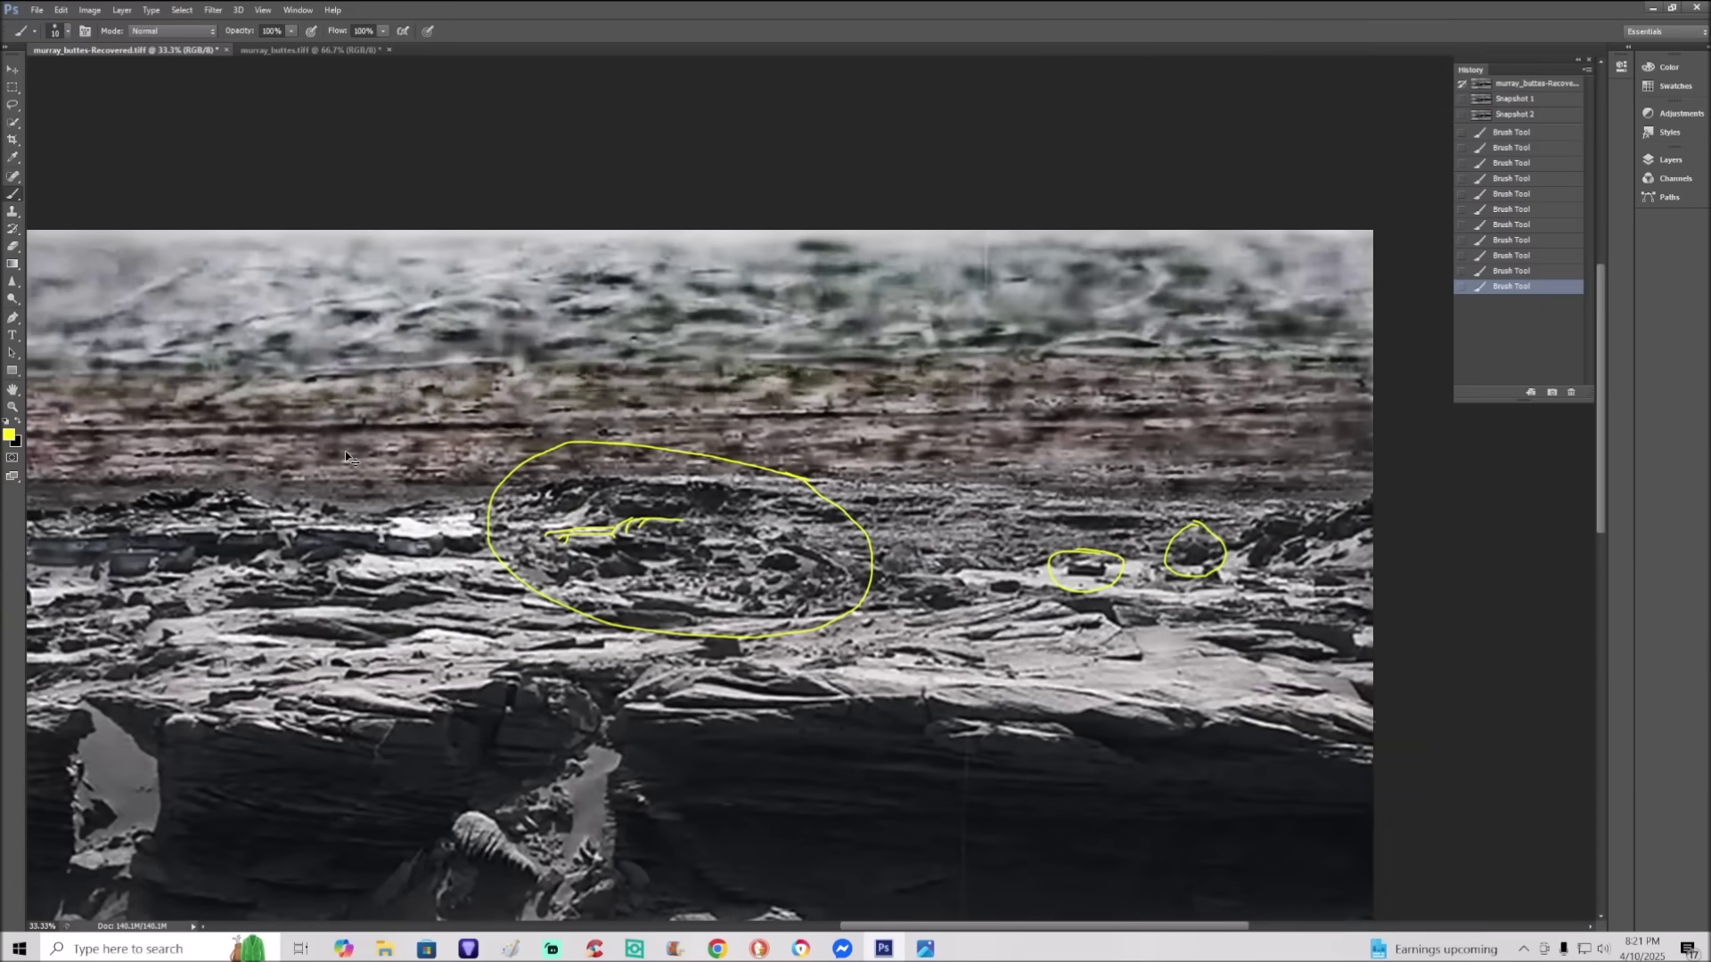
key(ctrl+minus)
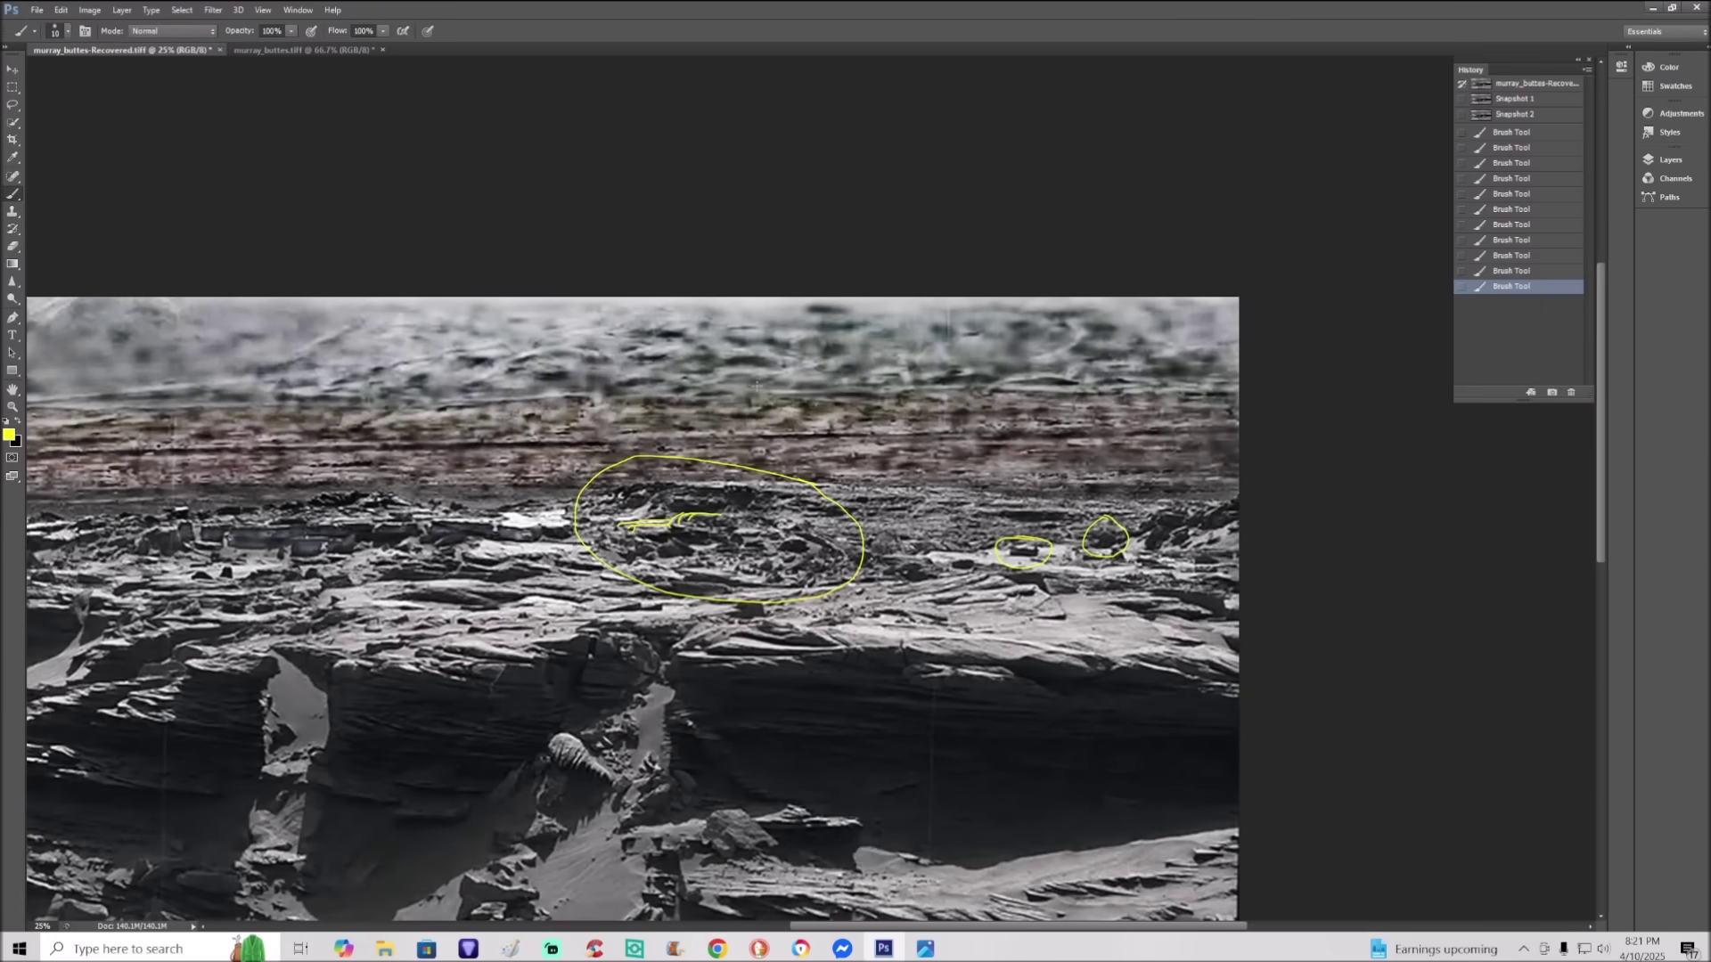
click(1559, 116)
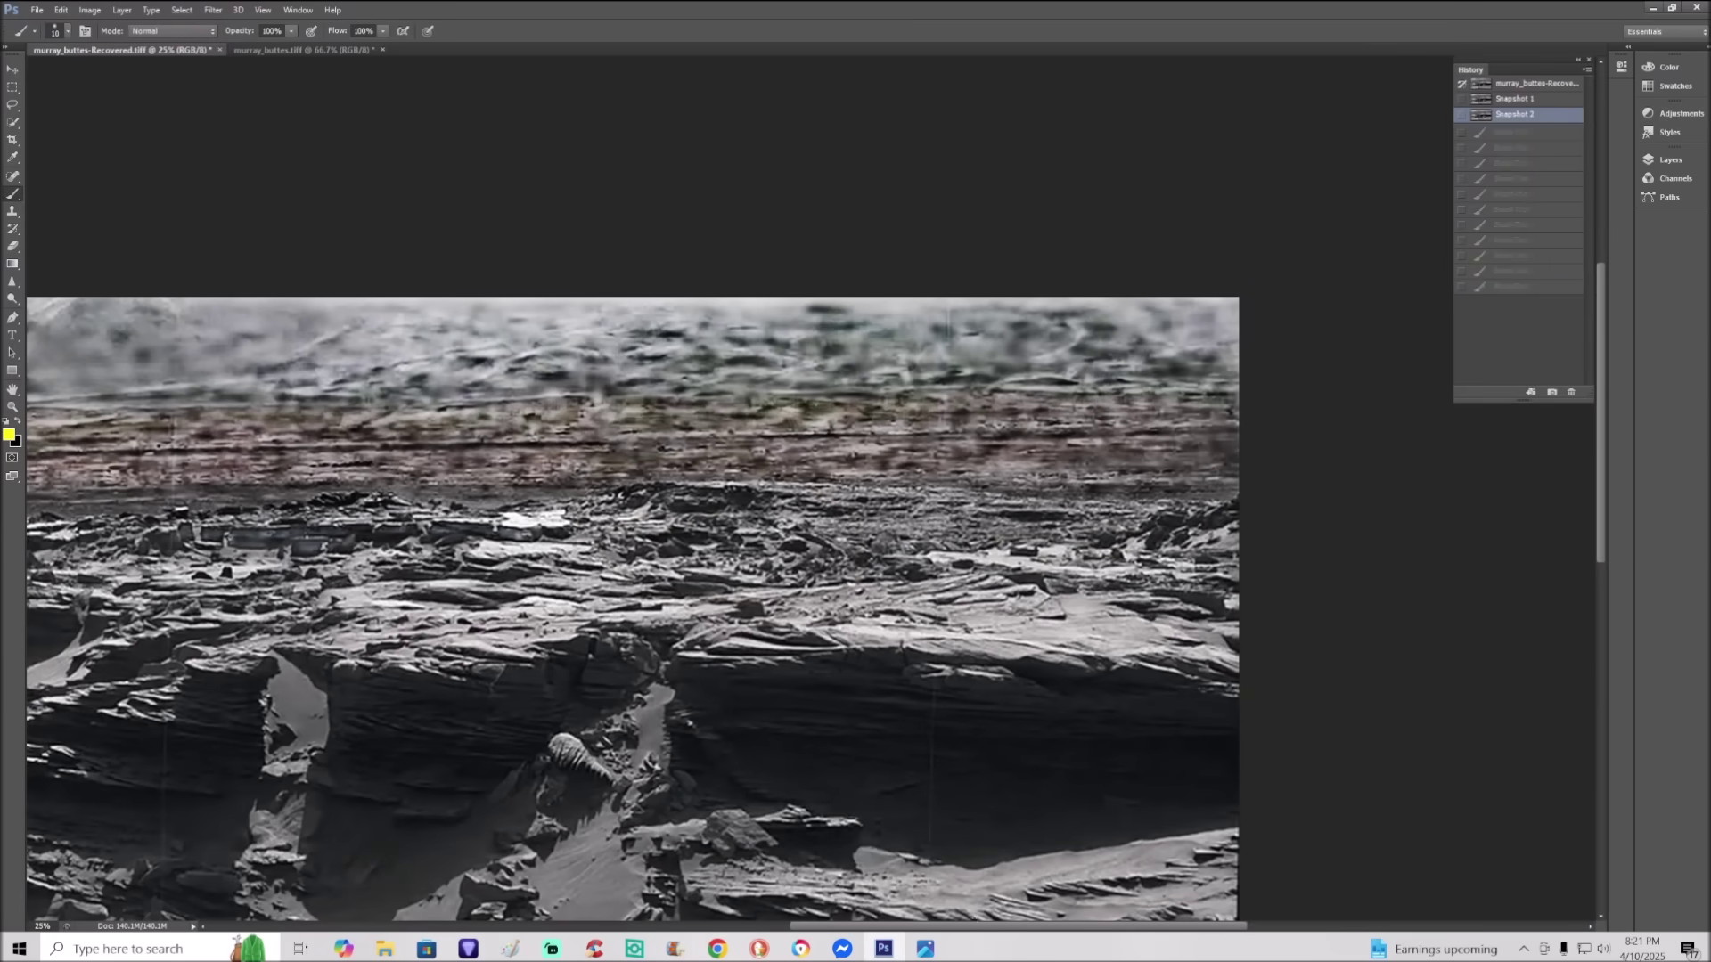
drag(991, 934, 889, 927)
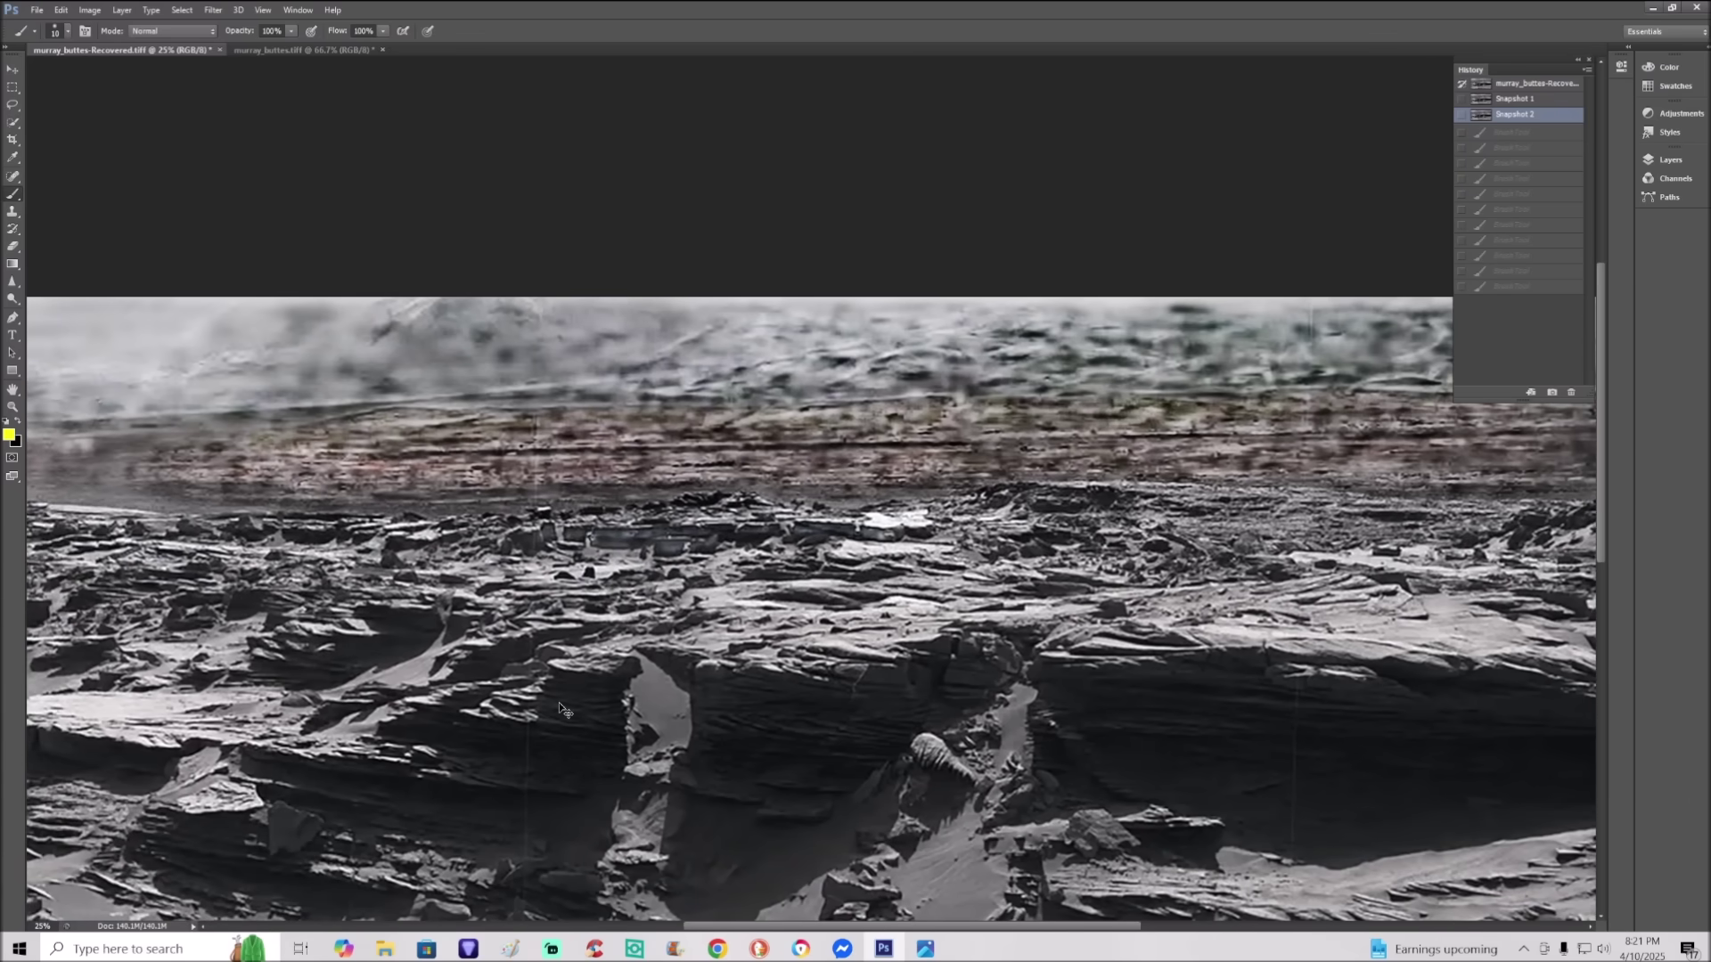
key(ctrl+plus)
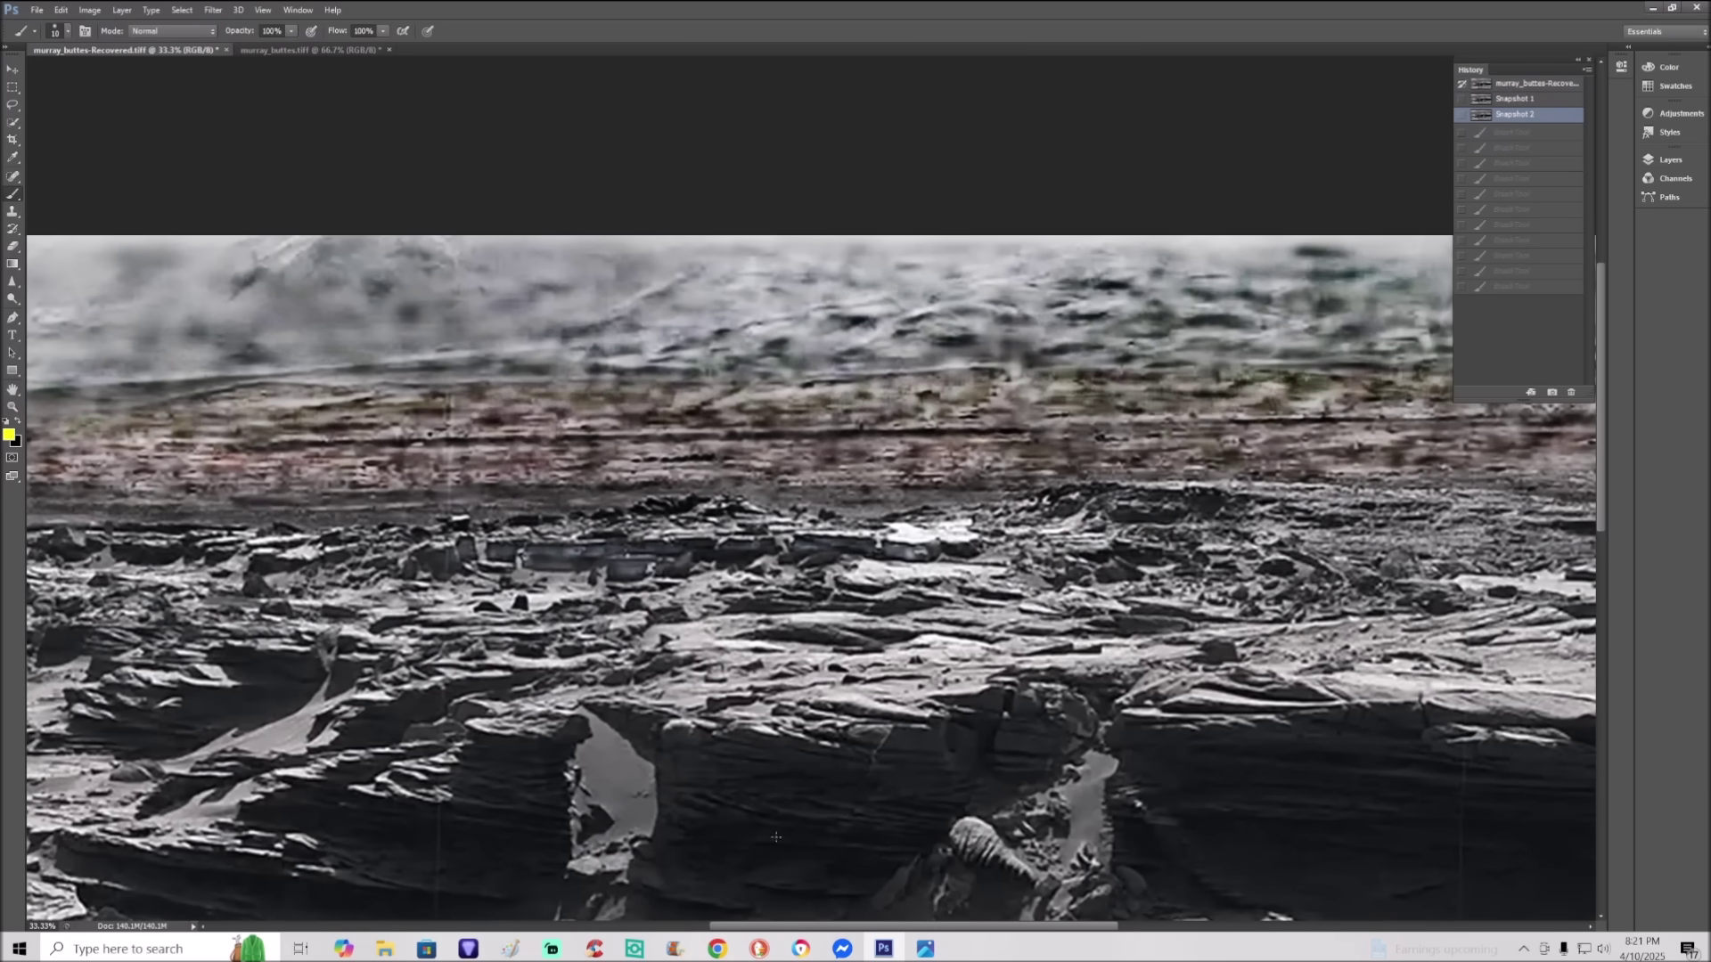